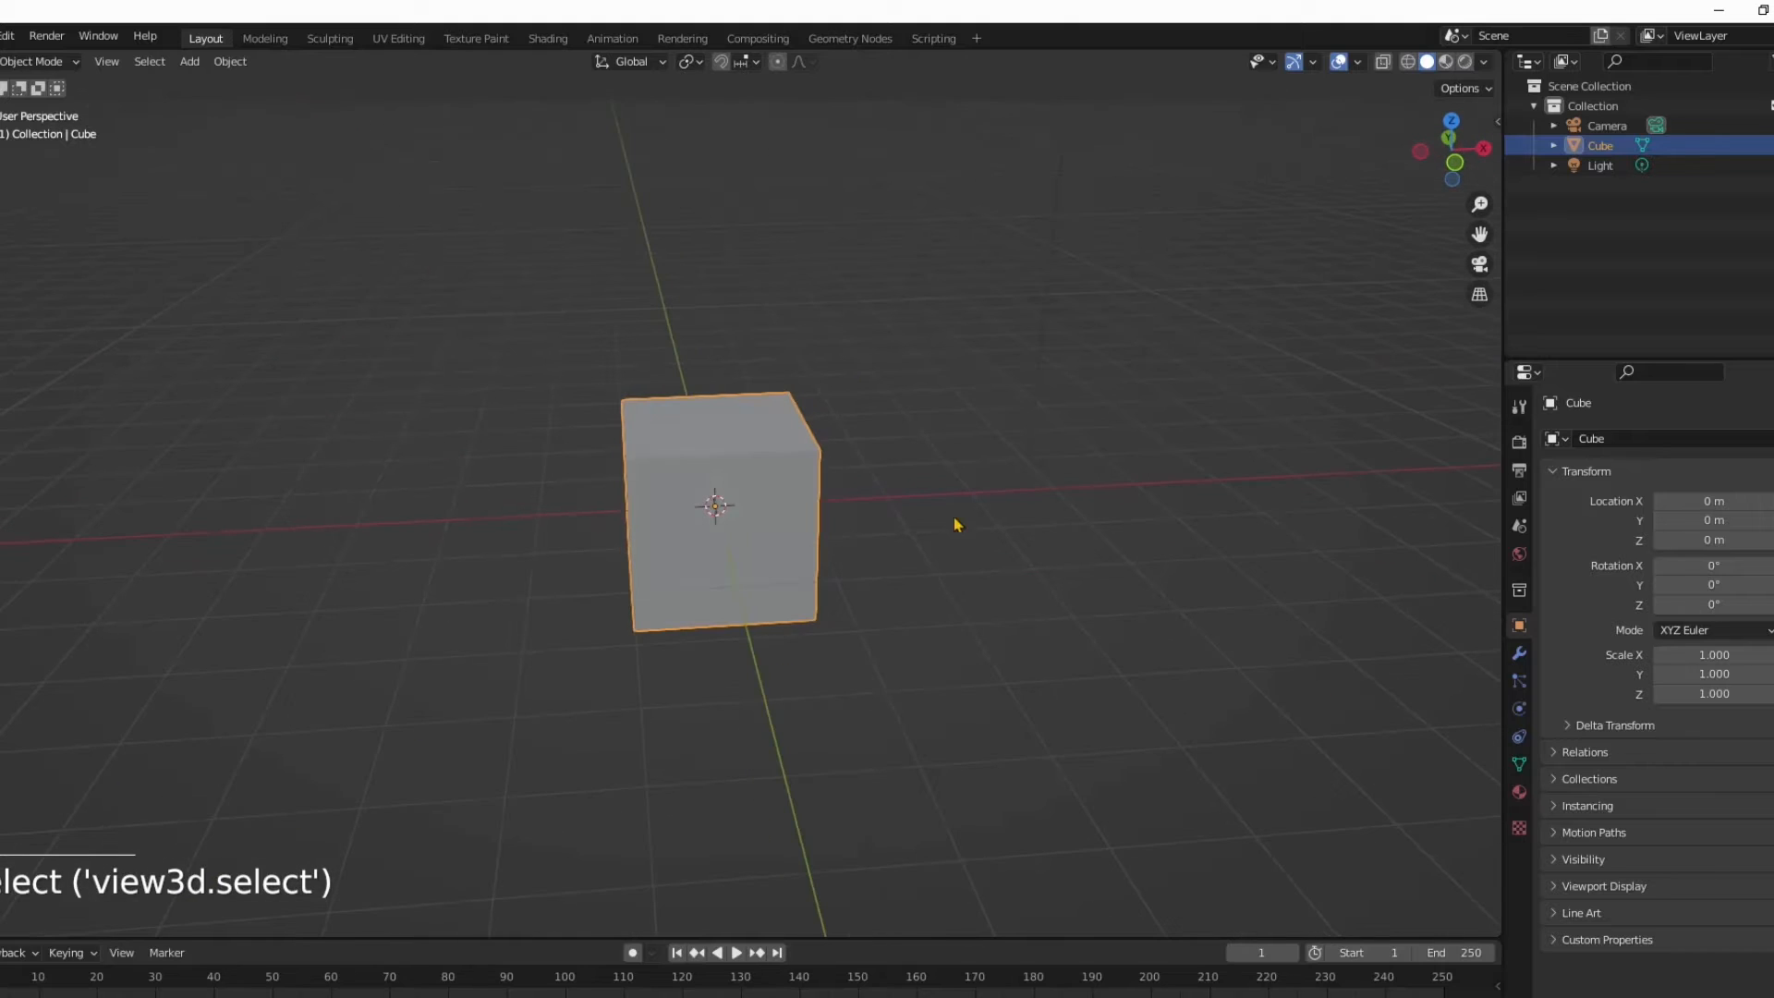
Step: Scale the default cube into a thin wall, thinning it along X, widening it along Y and enlarging it to about 0.44 × 5.44 × 2.94
key("x")
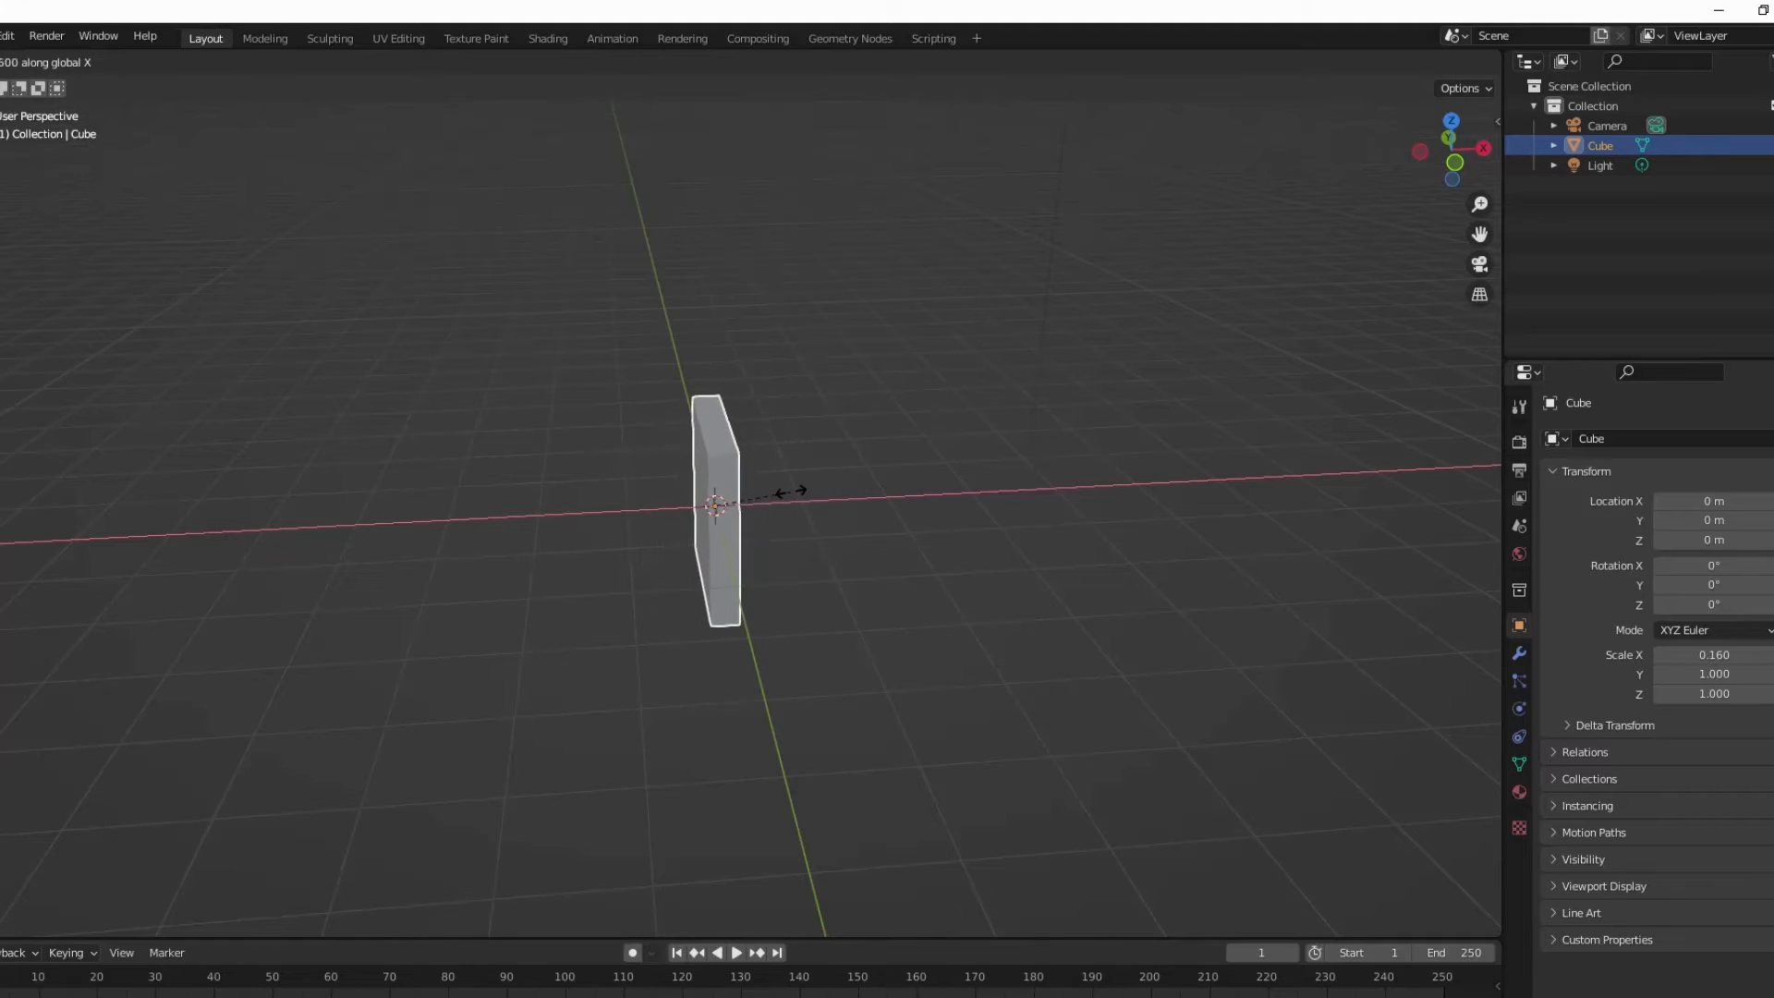
left_click(792, 490)
middle_click_drag(792, 491, 844, 513)
key("s")
key("y")
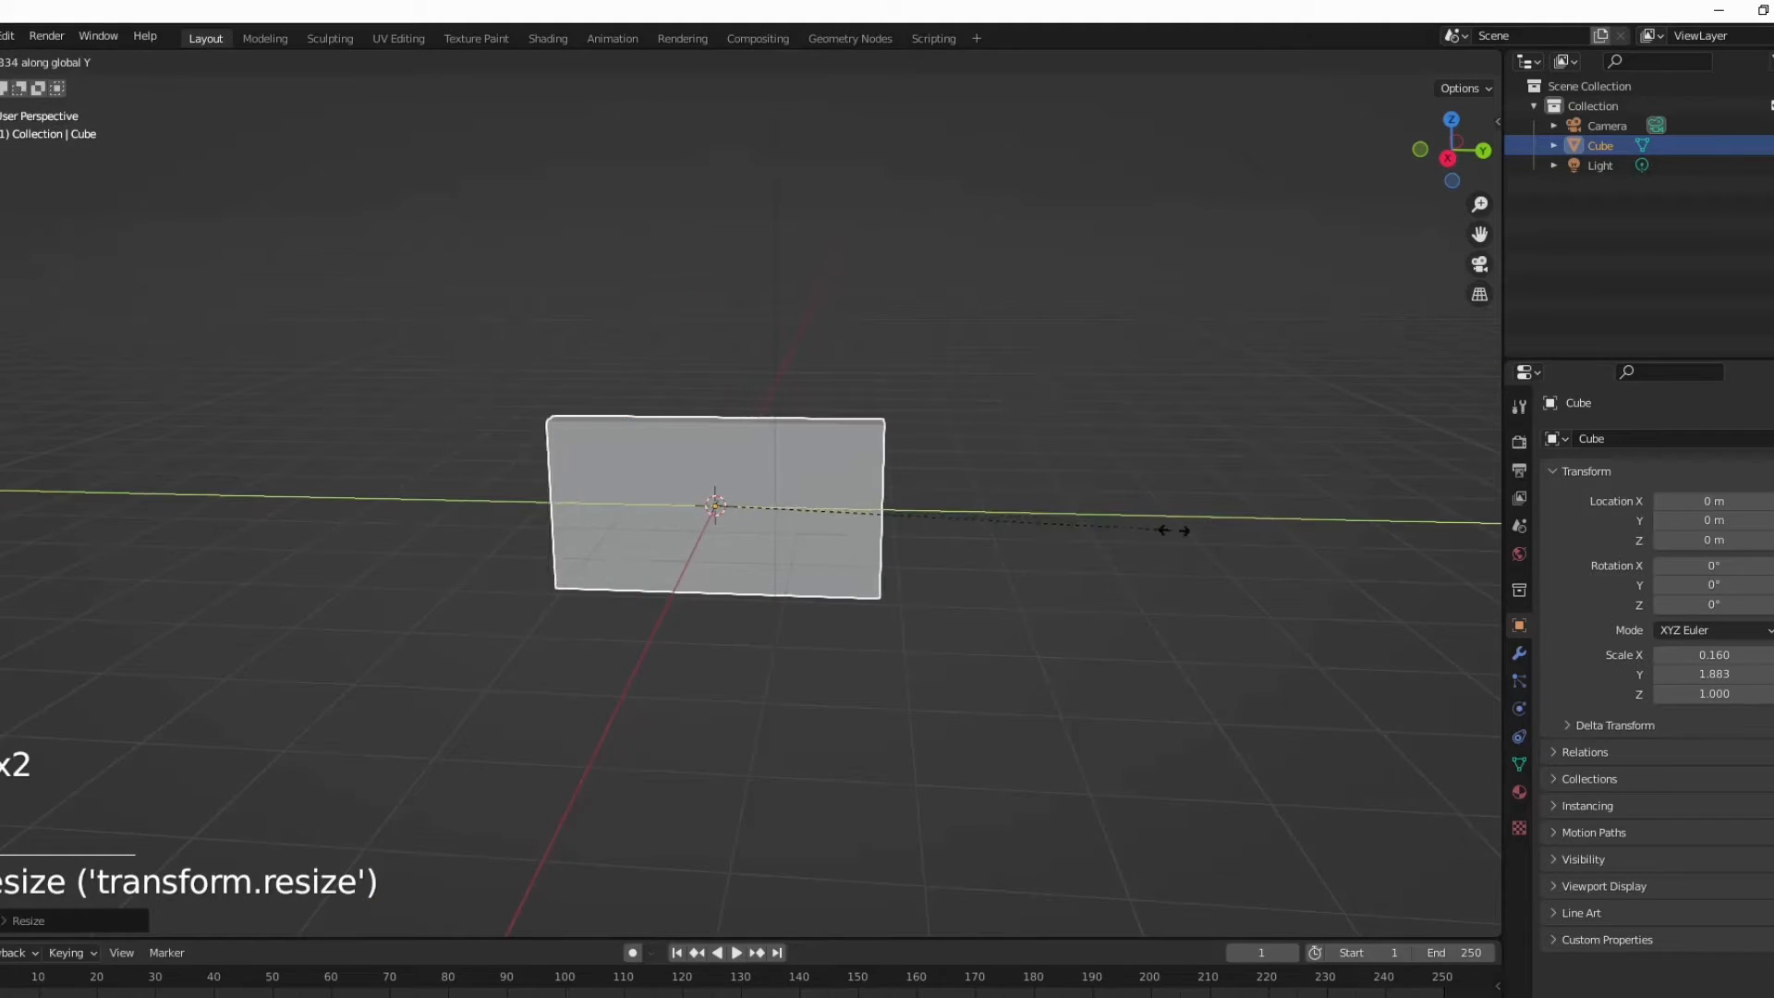
left_click(1168, 531)
key("s")
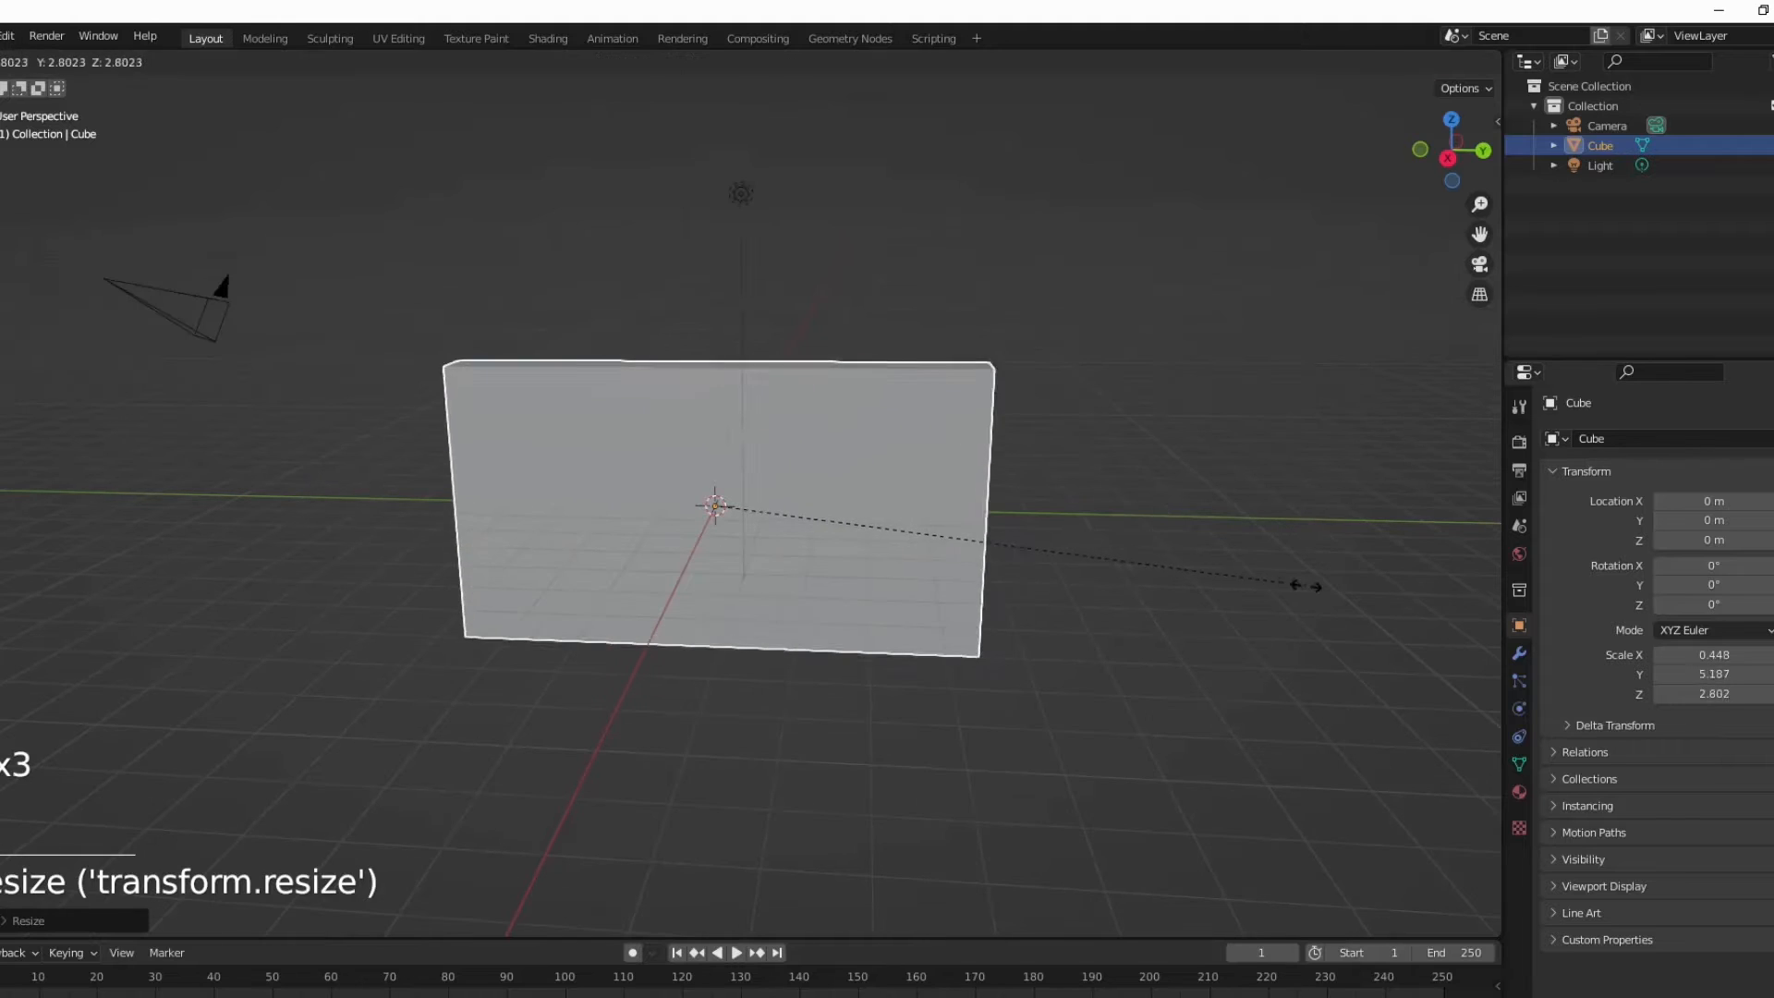
Step: Raise the wall along Z to about 2.81 m and scale it thinner along X
key("g")
key("z")
left_click(1103, 482)
middle_click_drag(1087, 501, 931, 468)
key("s")
key("x")
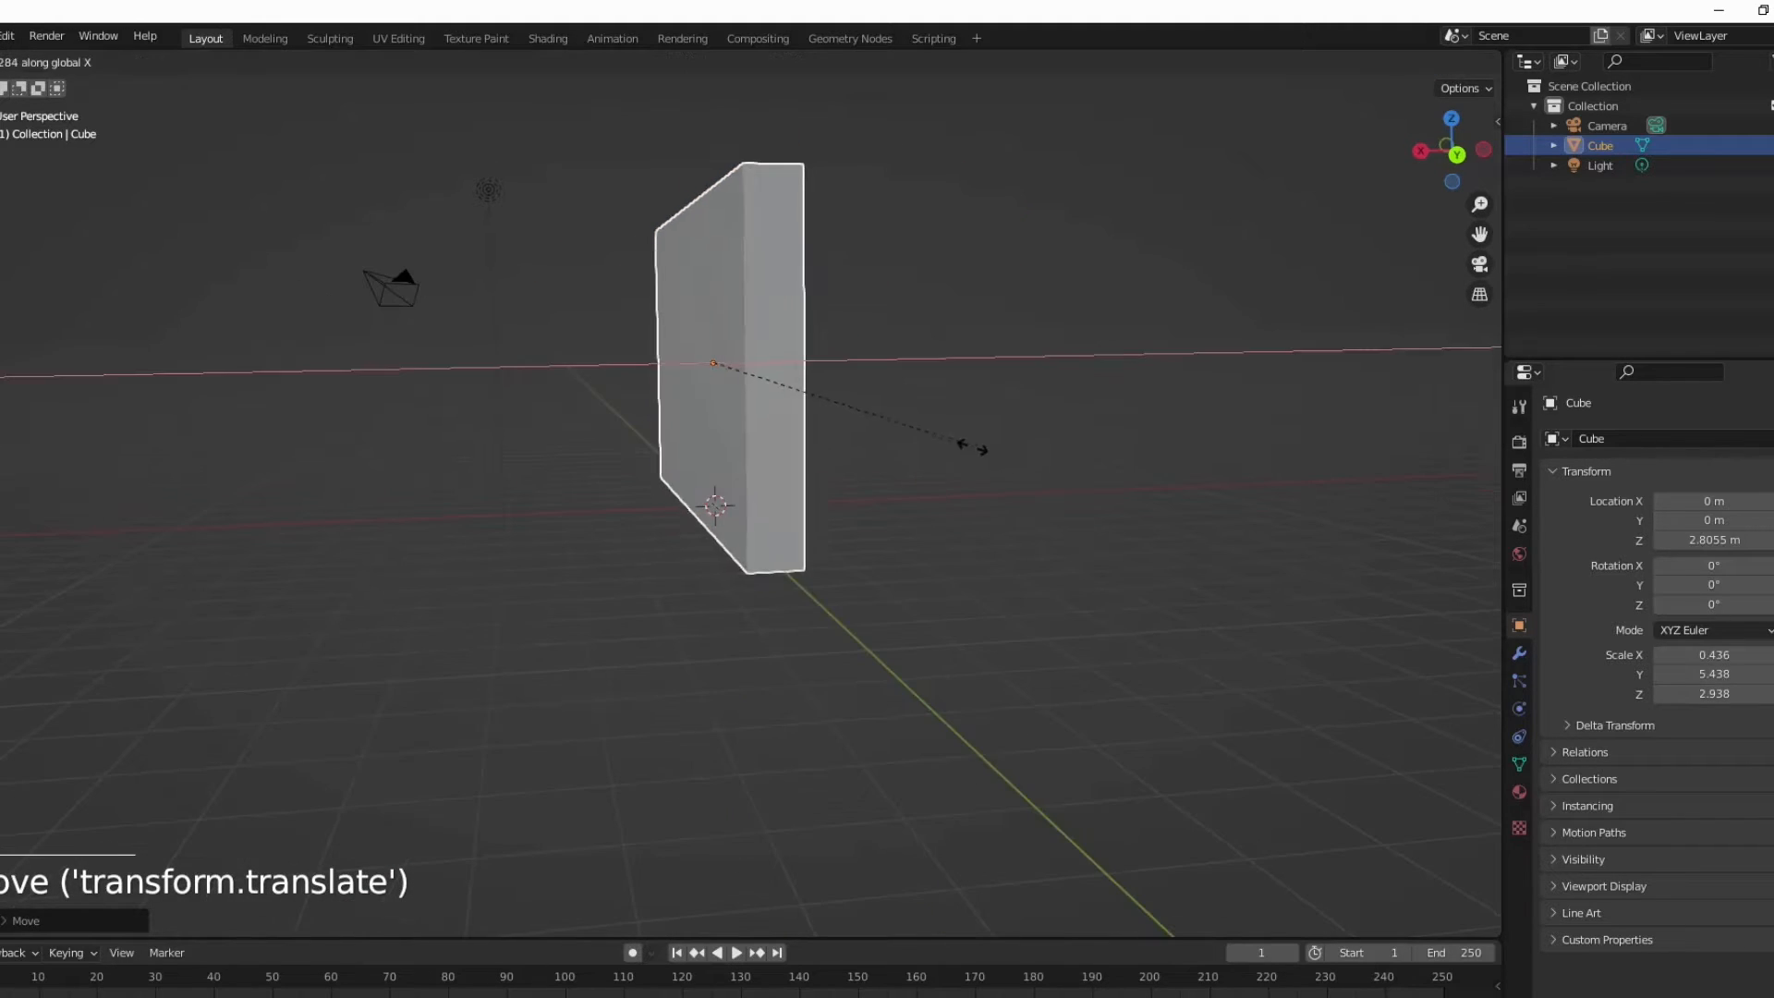
left_click(843, 444)
Step: Delete the camera and the light from the scene
left_click(1605, 125)
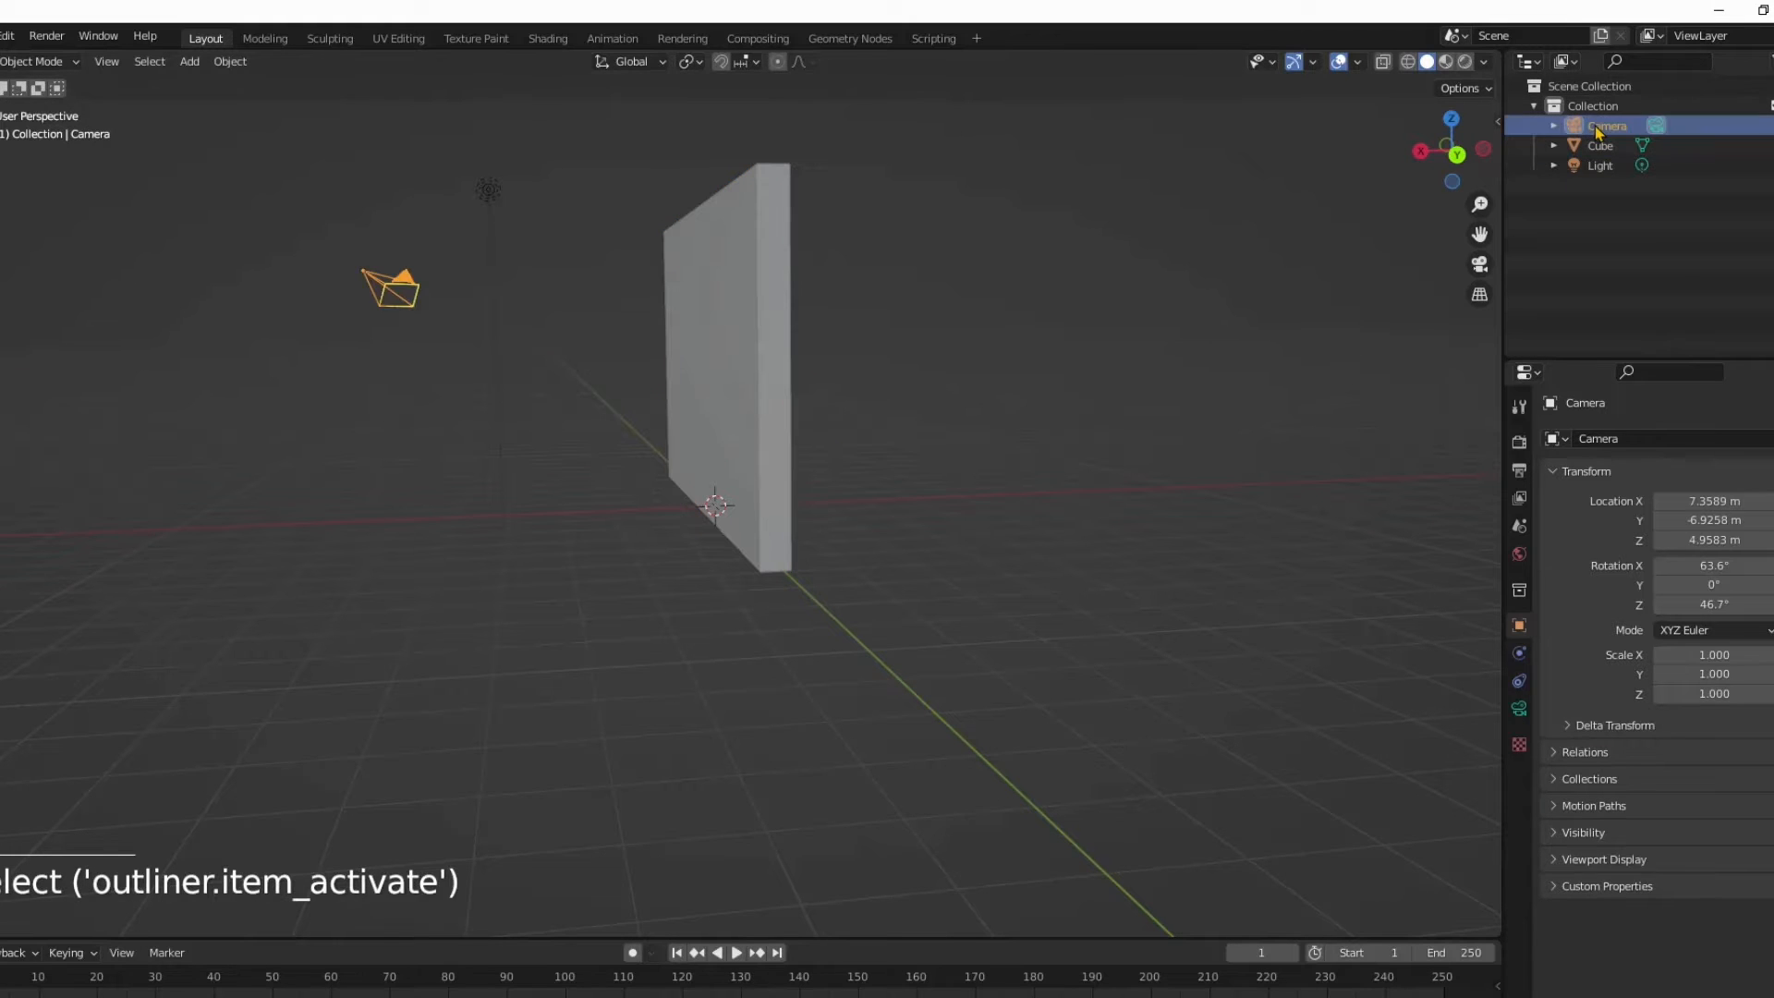
key("Delete")
left_click(1600, 146)
key("Delete")
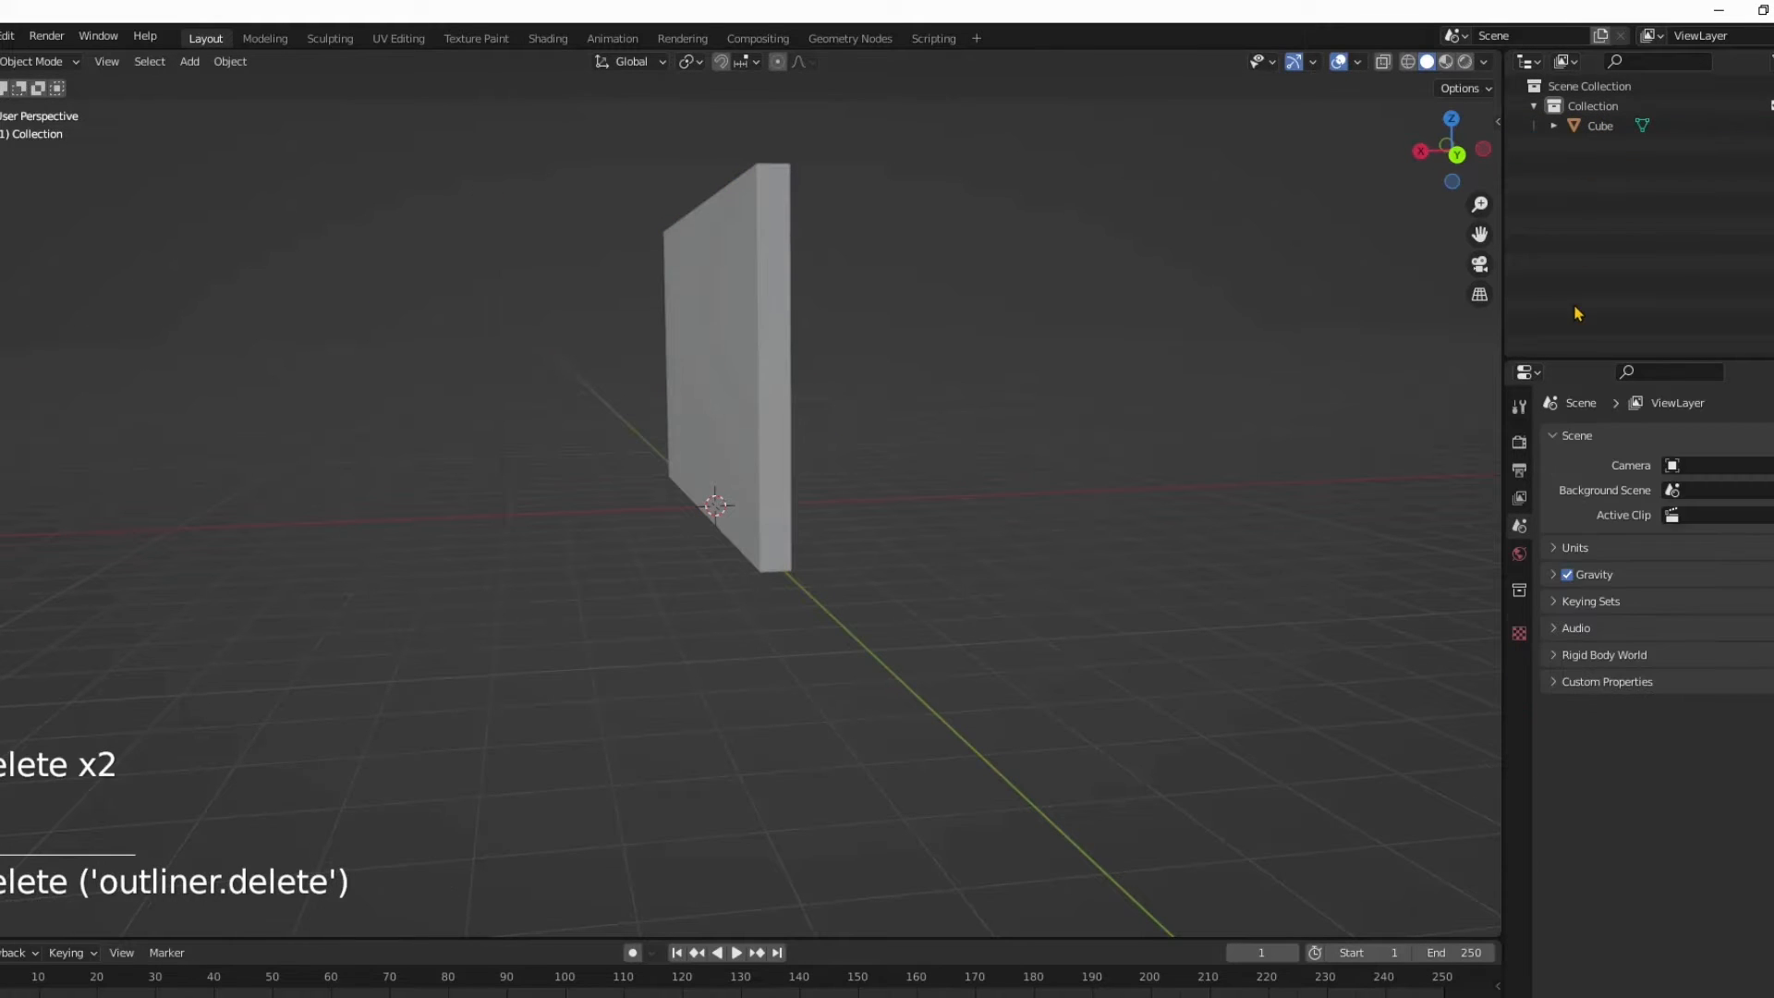
Step: Enlarge the wall uniformly to a scale of about 0.30 × 6.68 × 3.61 and raise it to about 3.46 m along Z
left_click_drag(587, 336, 647, 434)
middle_click_drag(647, 434, 777, 483)
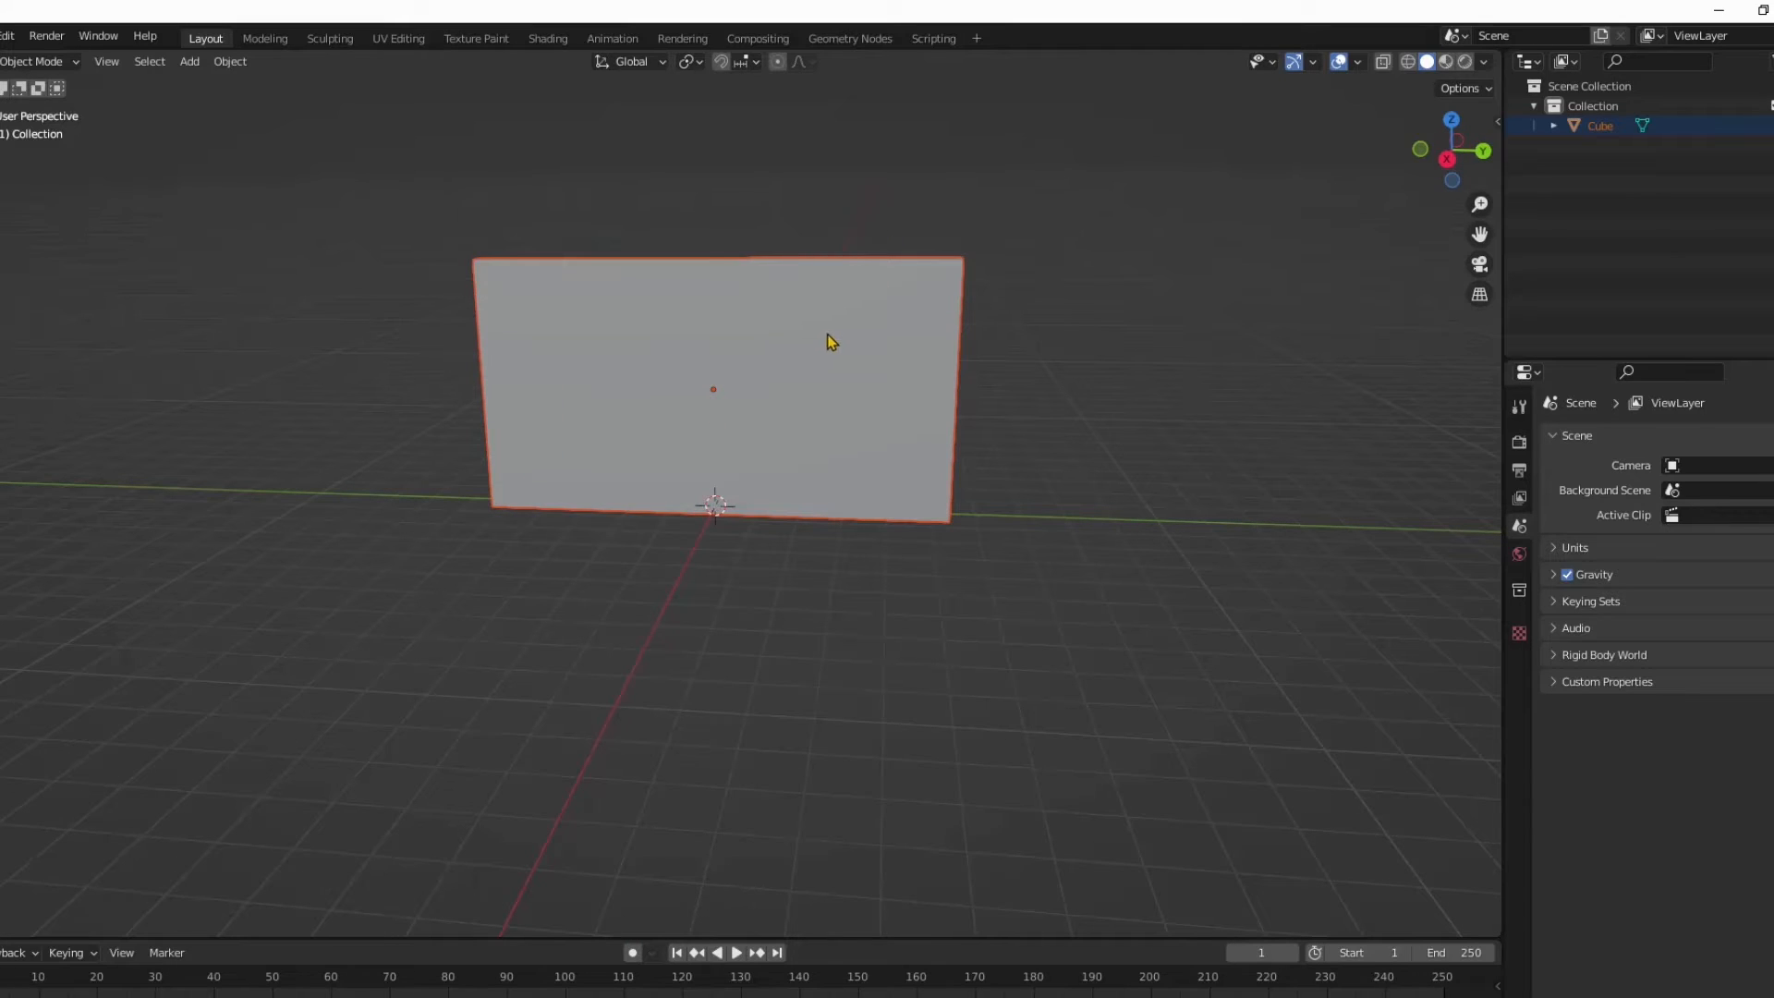
key("s")
left_click(860, 329)
key("g")
key("z")
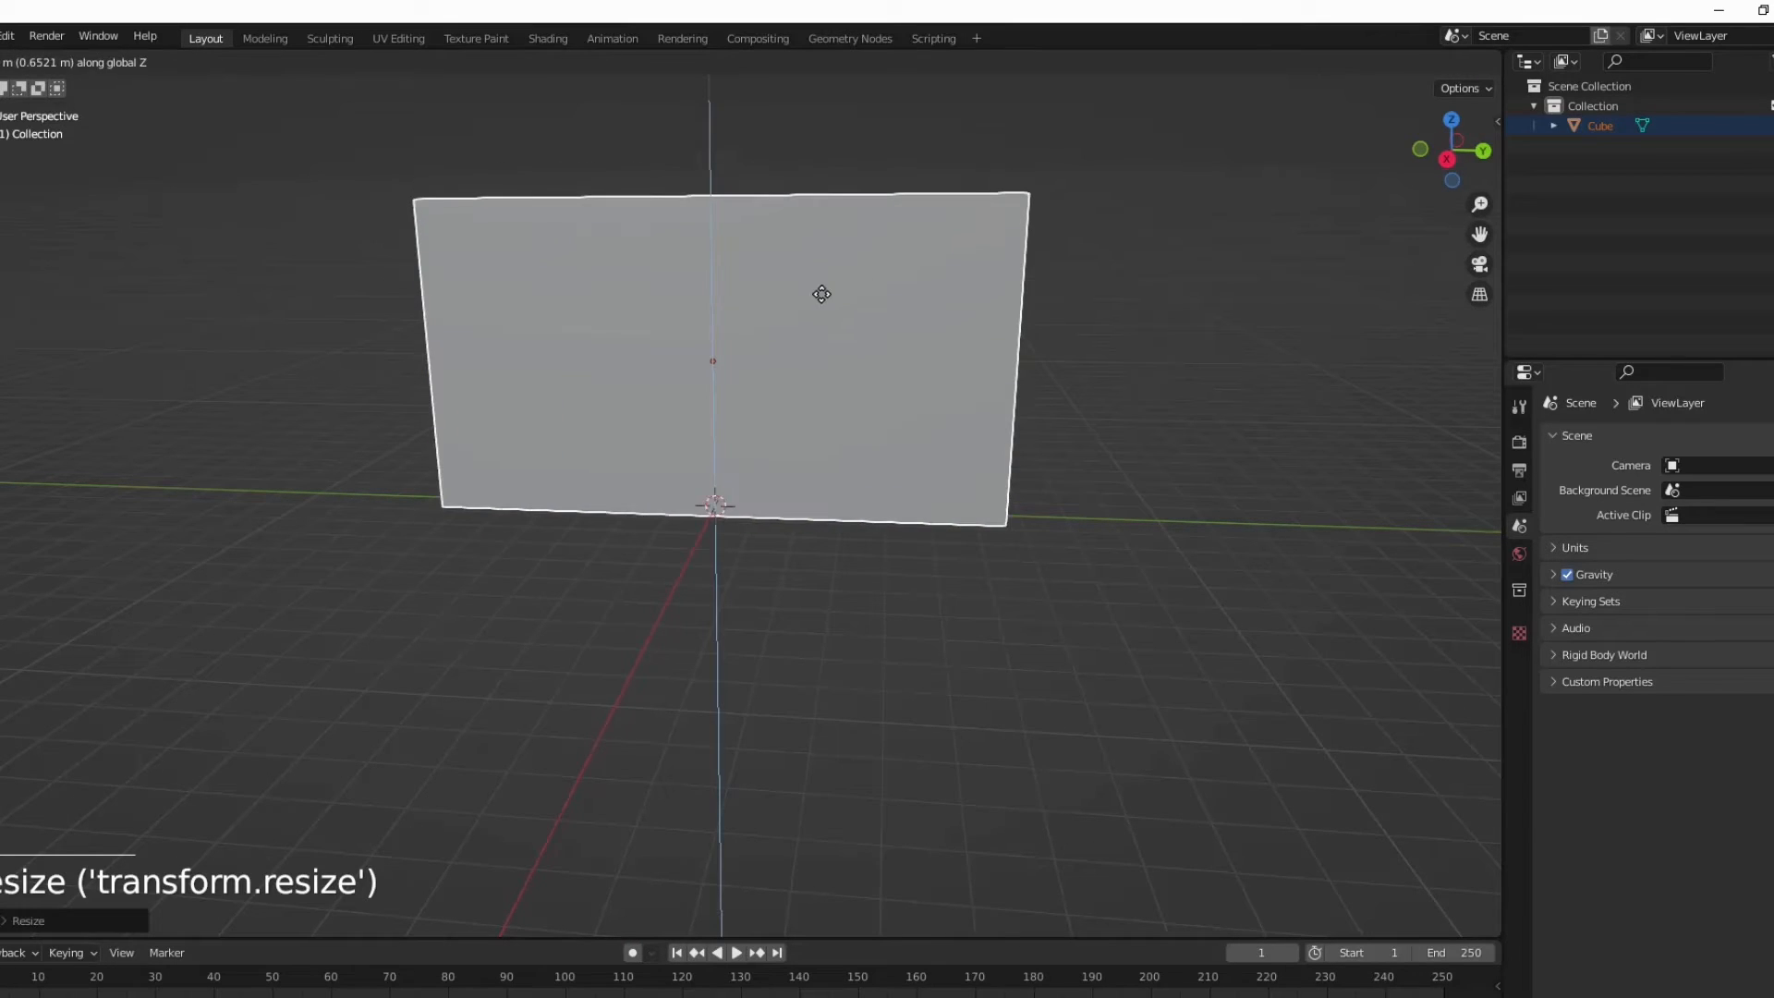
left_click(821, 294)
Step: Add a new cube at the foot of the wall and scale it uniformly to about 2.36
middle_click_drag(820, 294, 1078, 494)
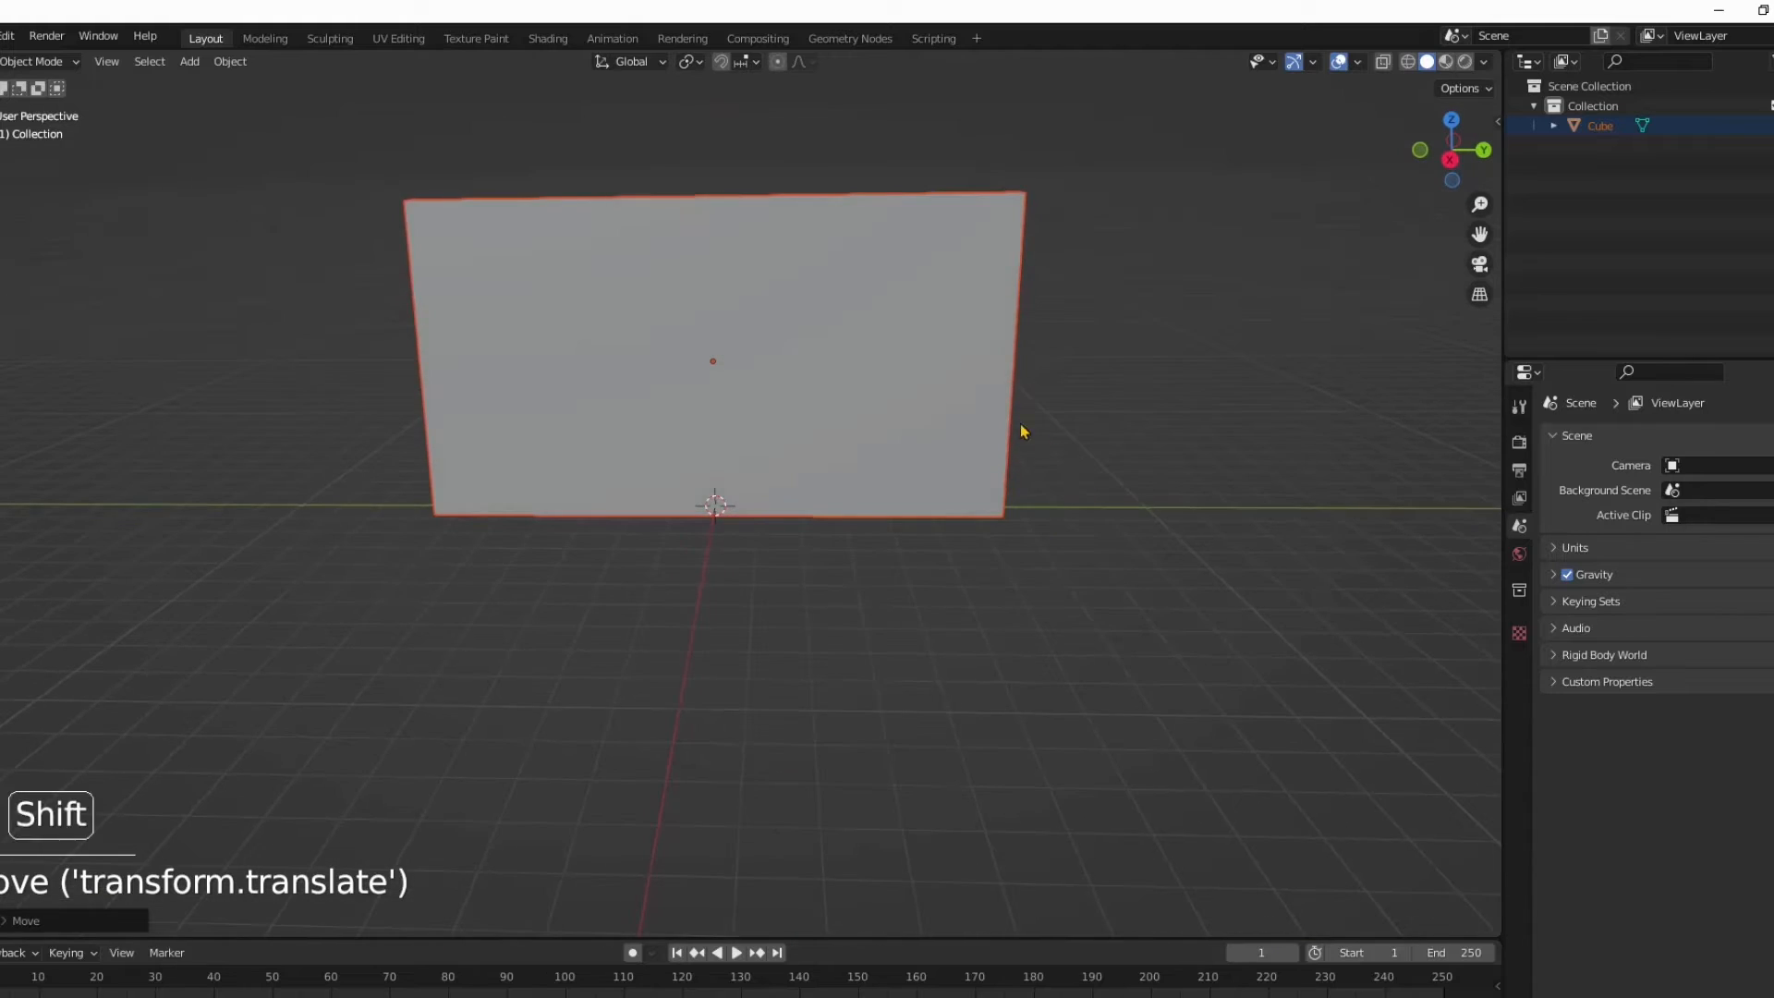
middle_click_drag(895, 444, 902, 596, "shift")
scroll(952, 584, "up", 2)
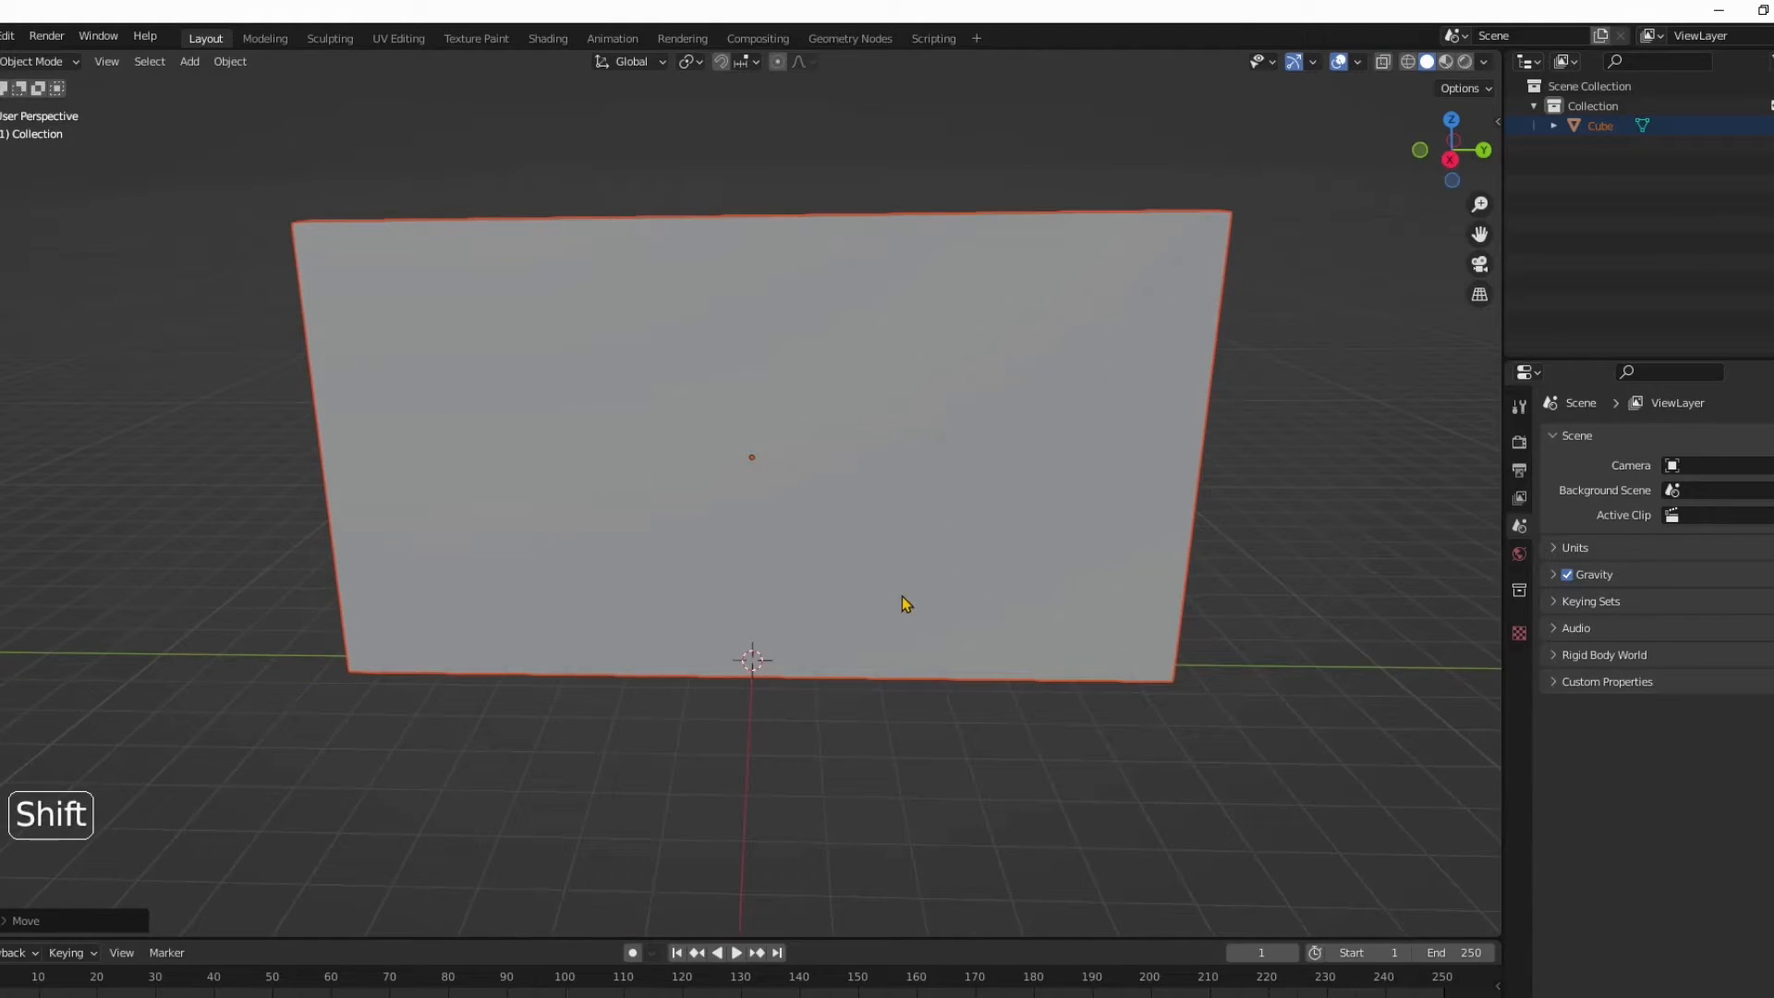
left_click(769, 868)
middle_click_drag(769, 869, 841, 806)
scroll(712, 758, "down", 1)
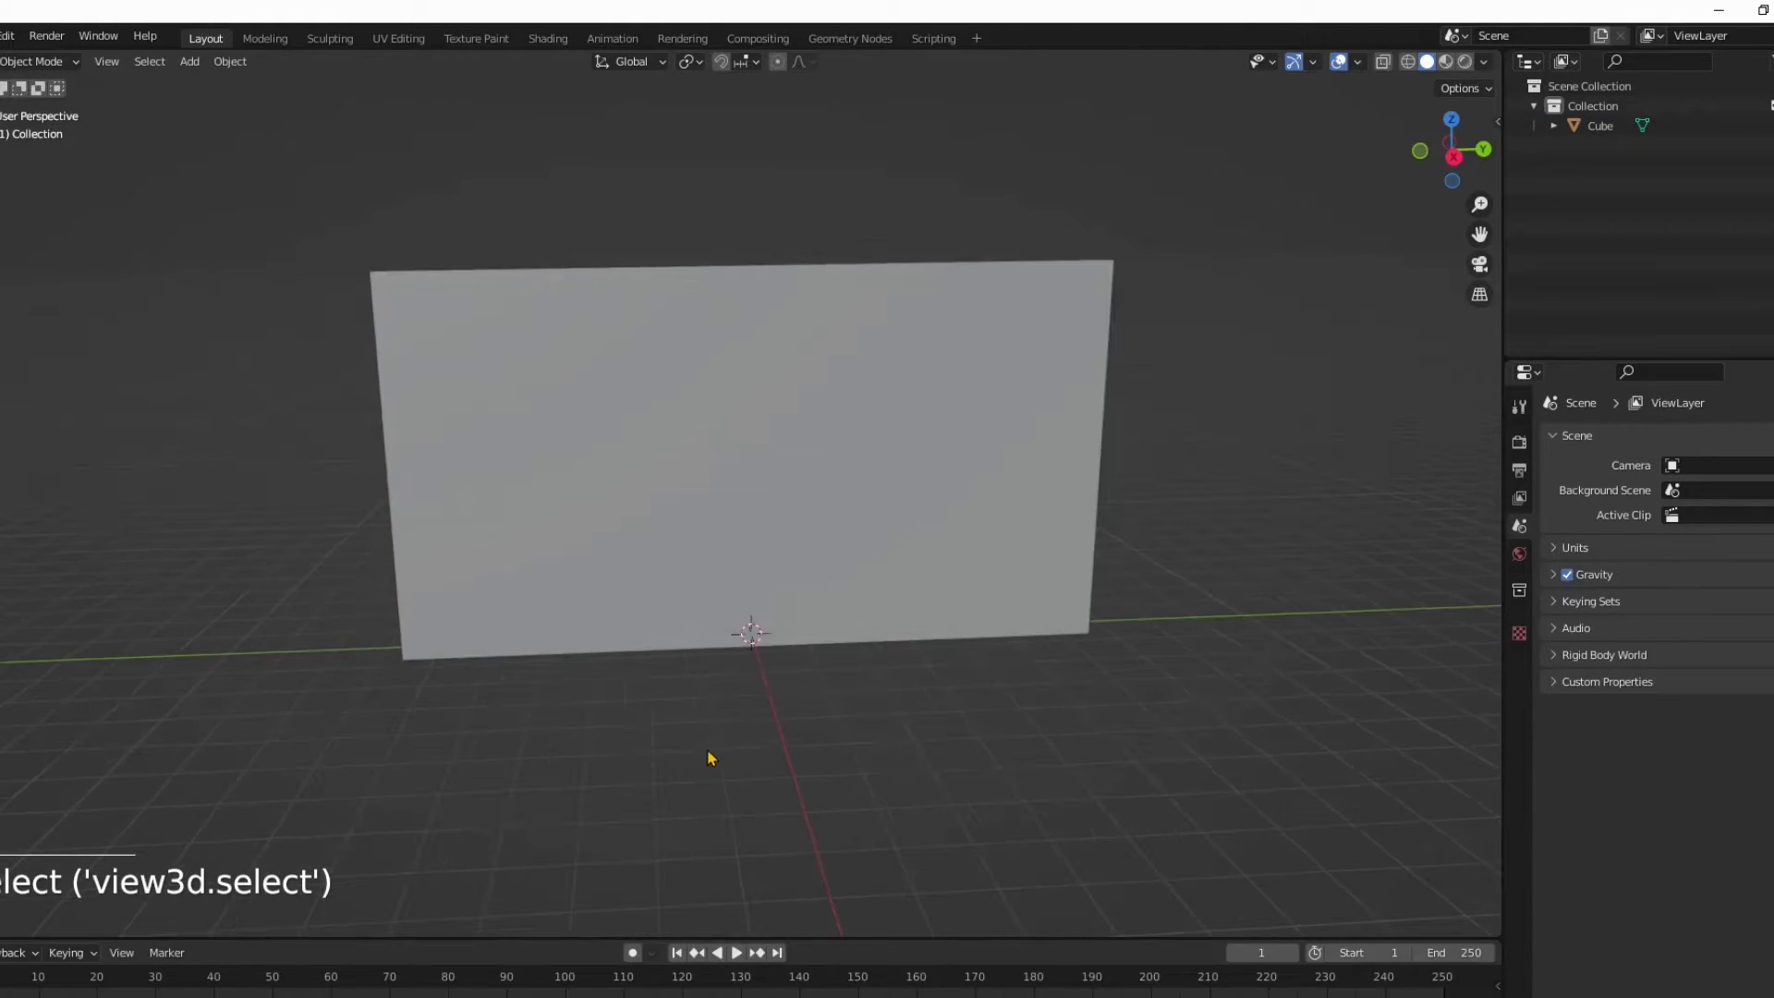
key("shift+a")
mouse_move(790, 633)
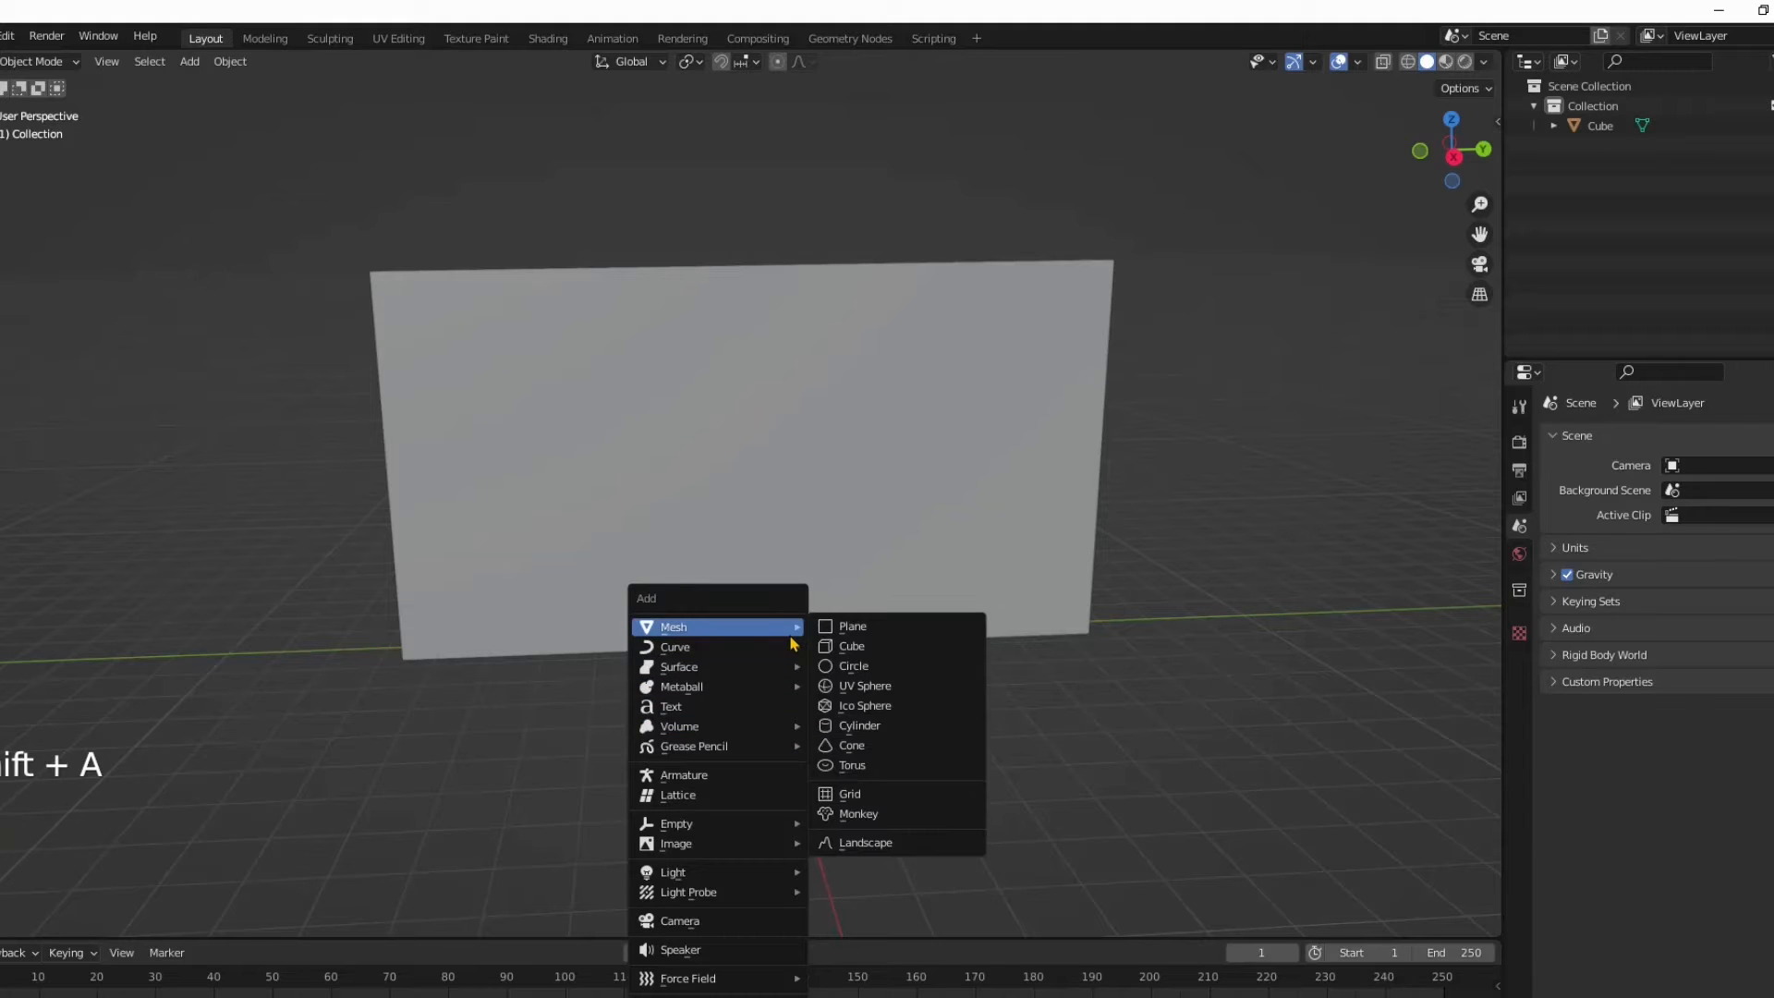
left_click(850, 652)
key("s")
left_click(959, 657)
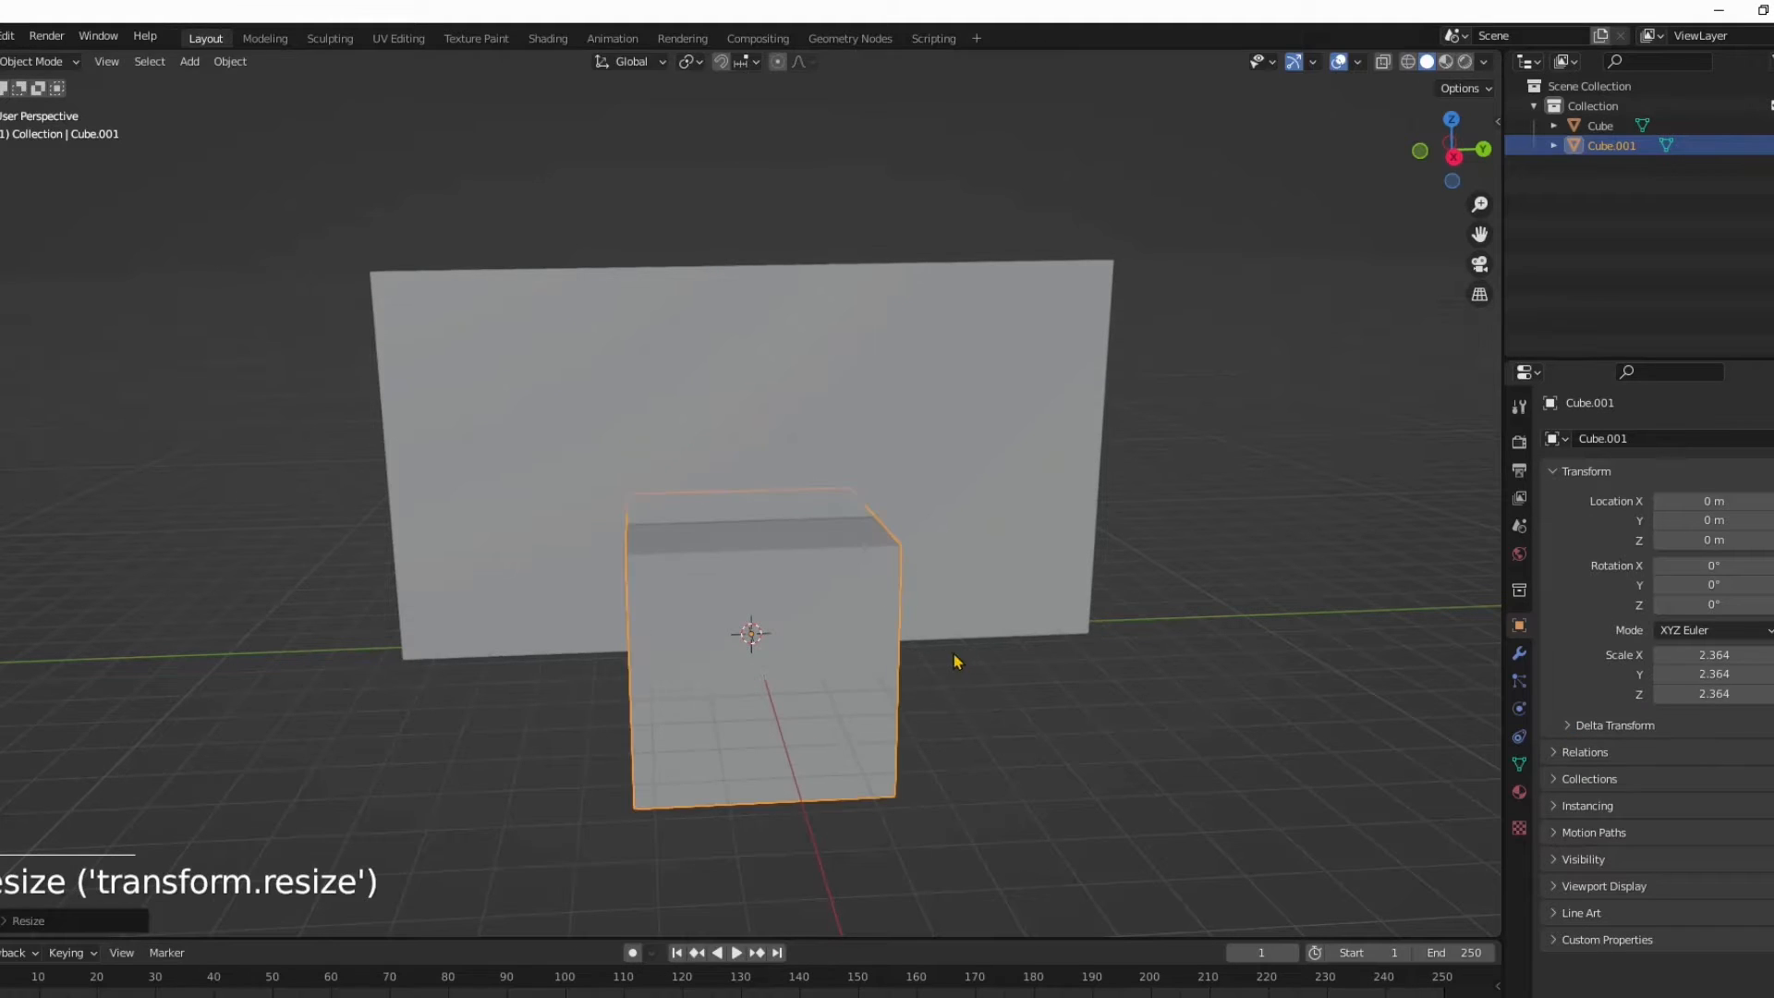
Step: Raise the new cube along Z to about 3.30 m and reduce its uniform scale to about 1.53
key("z")
left_click(896, 504)
key("s")
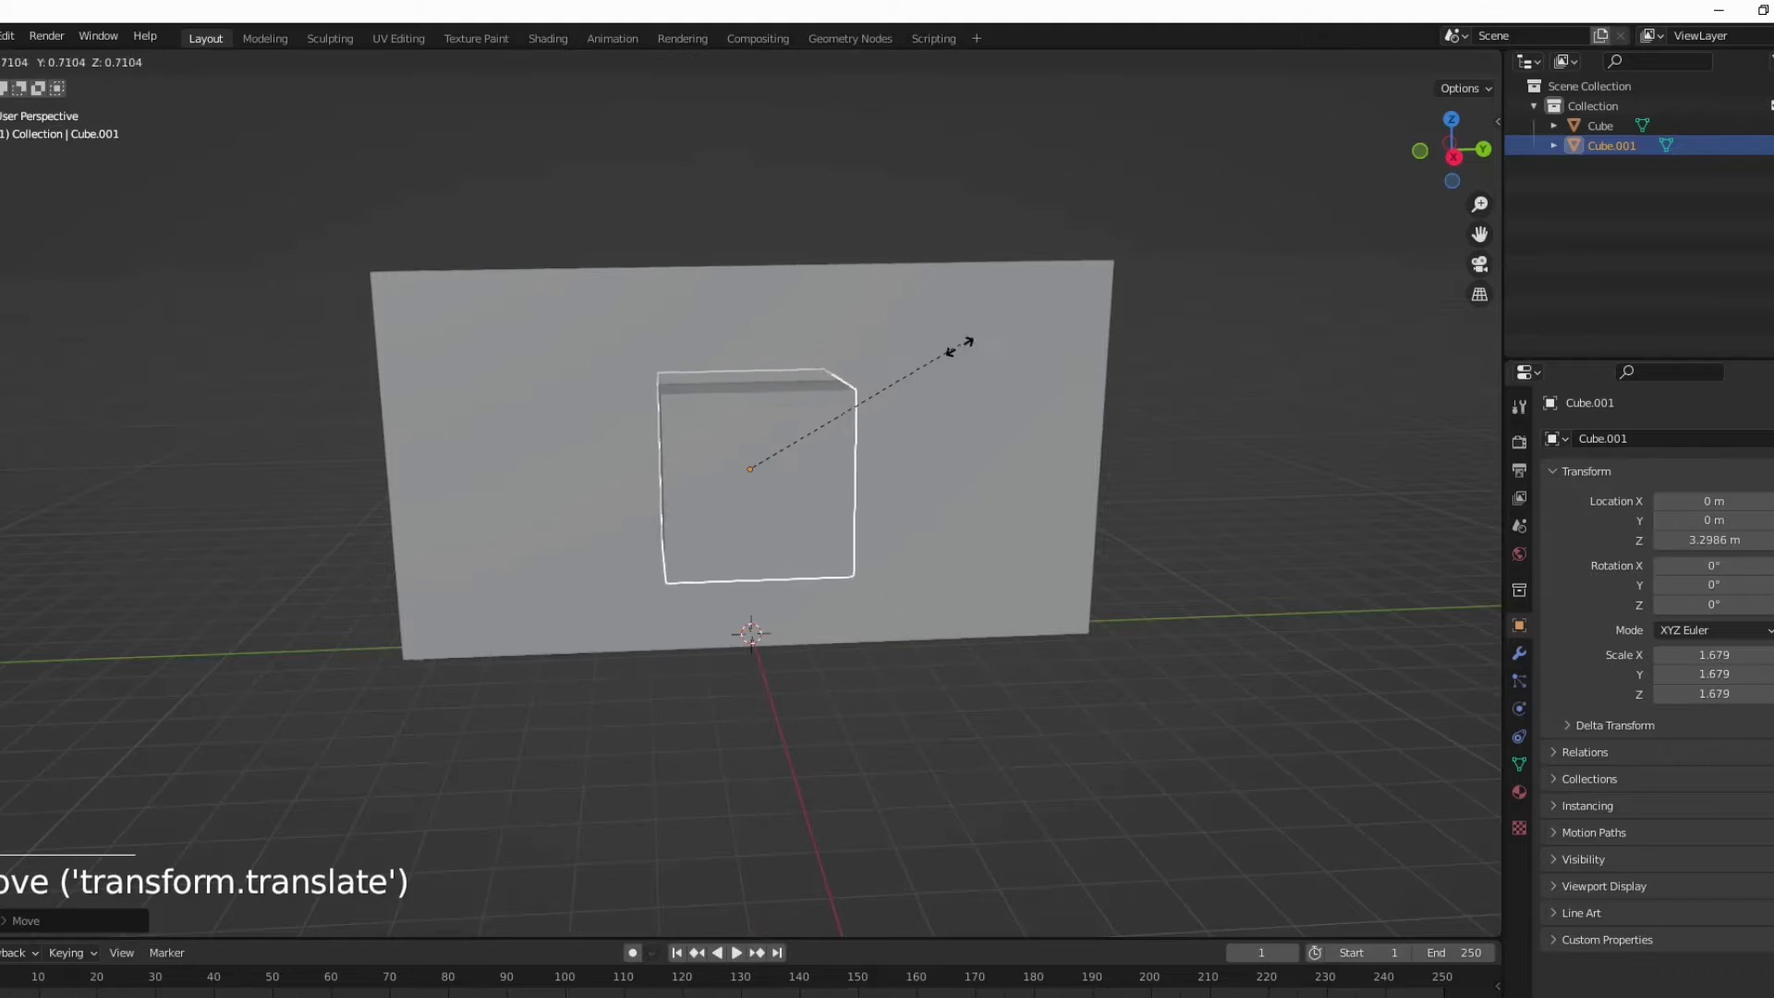
left_click(913, 500)
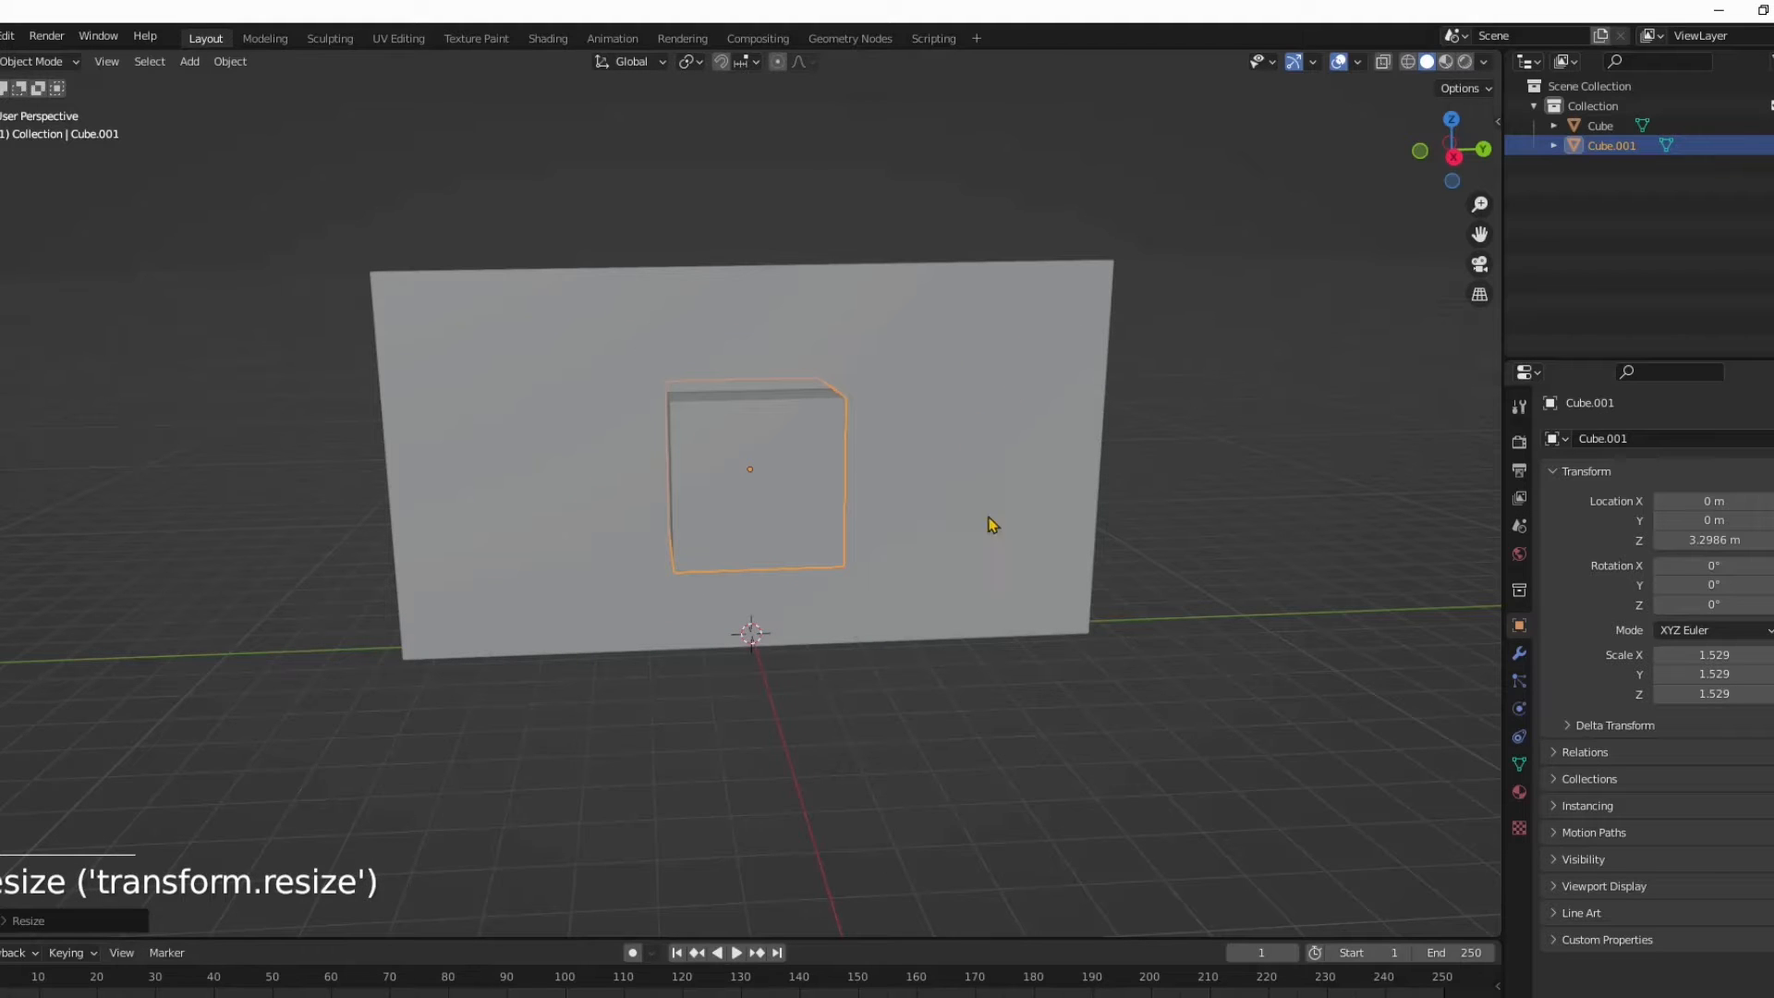
Step: Enter Edit Mode on the small cube and select its top face in face select mode
middle_click_drag(990, 518, 807, 478)
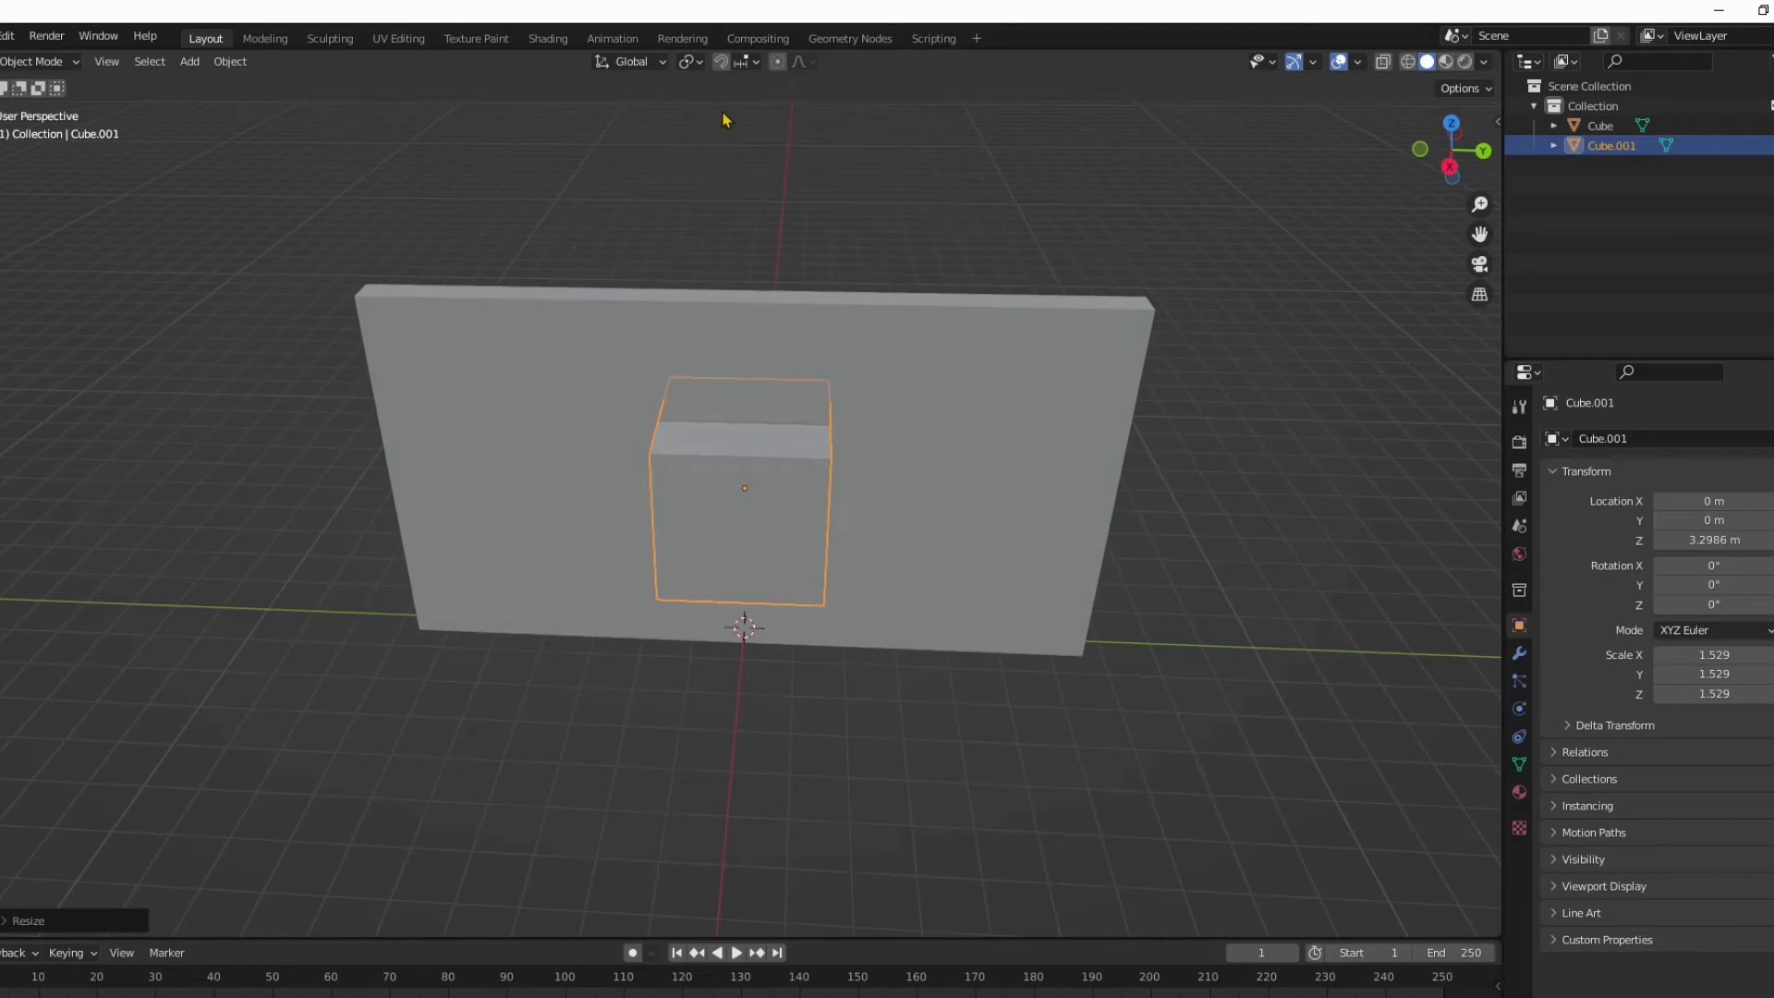
left_click(93, 80)
key("Tab")
key("Tab")
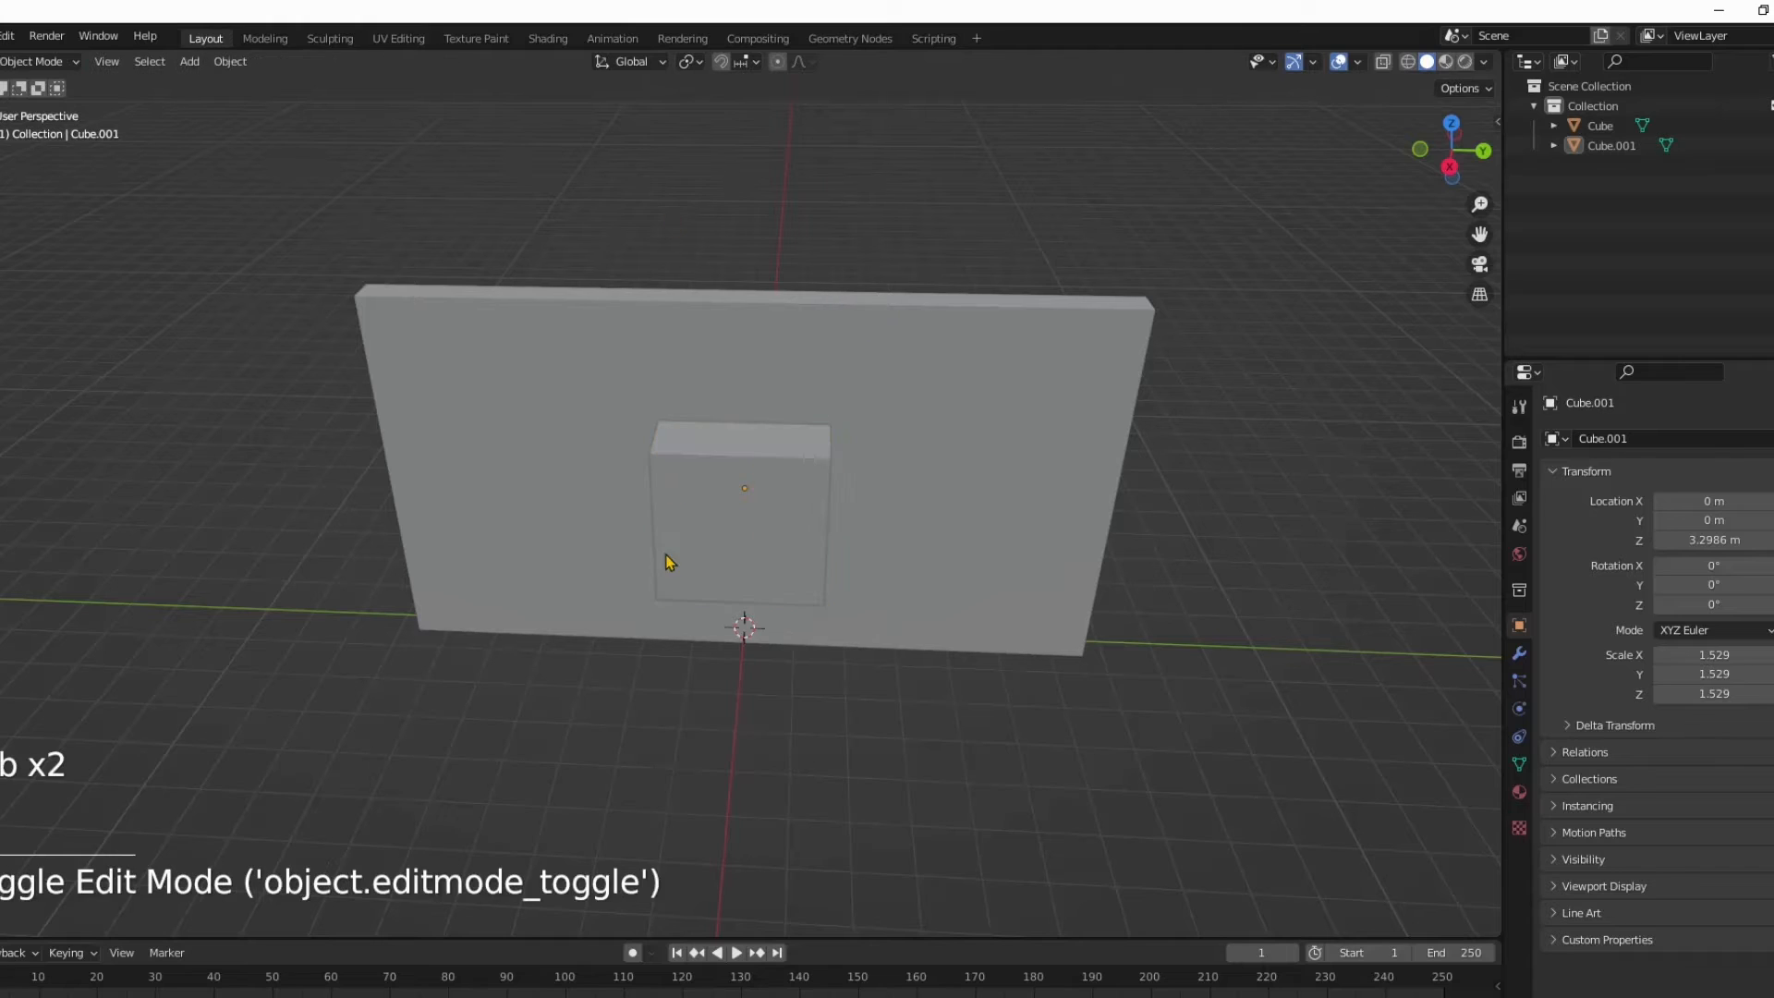
left_click(755, 453)
key("Tab")
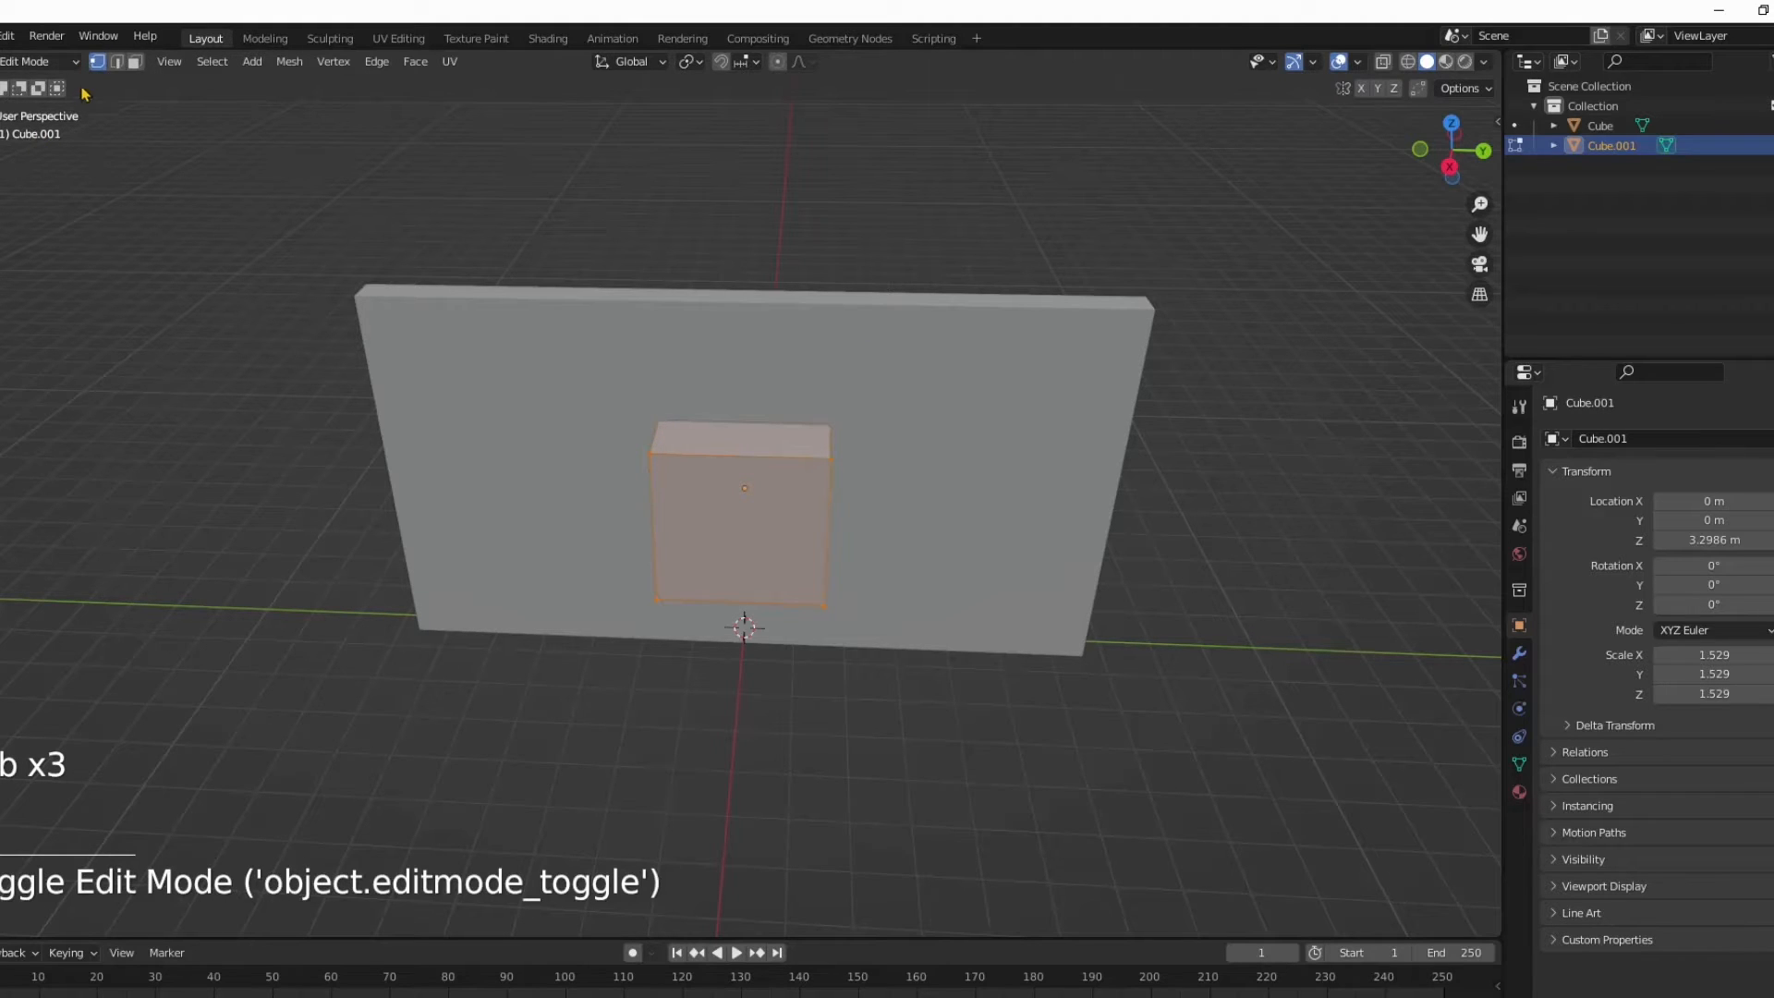
left_click(817, 450)
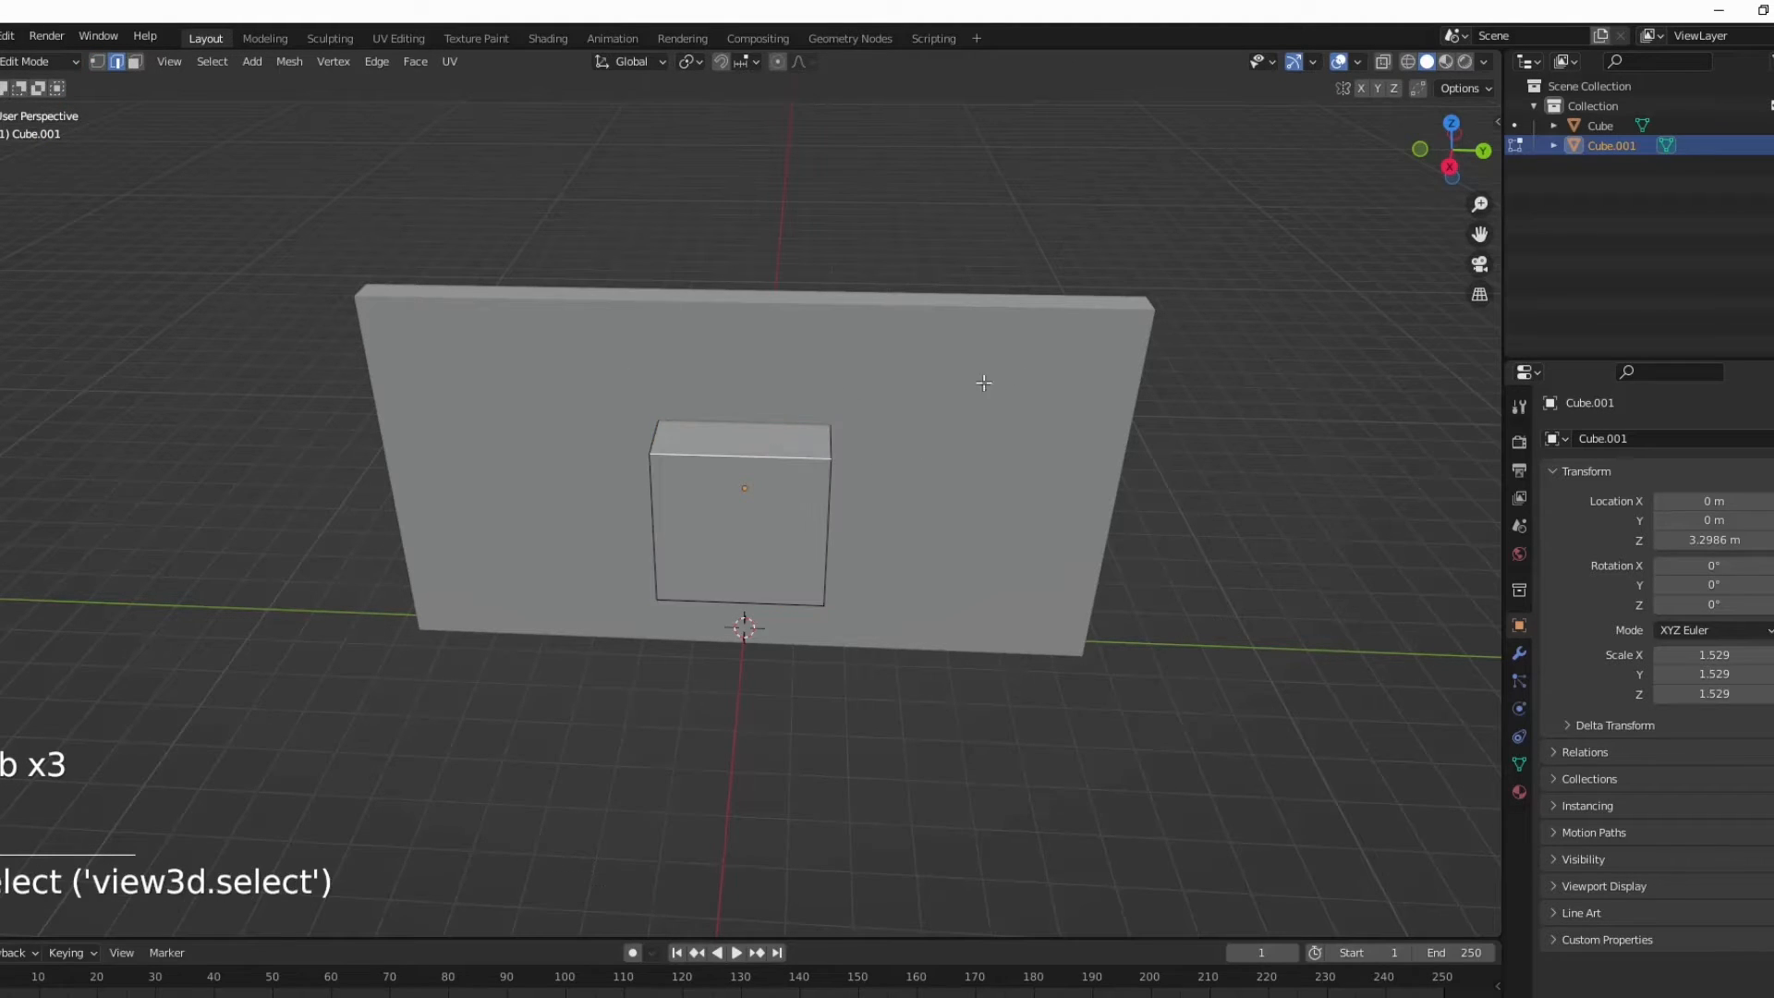
left_click(774, 422)
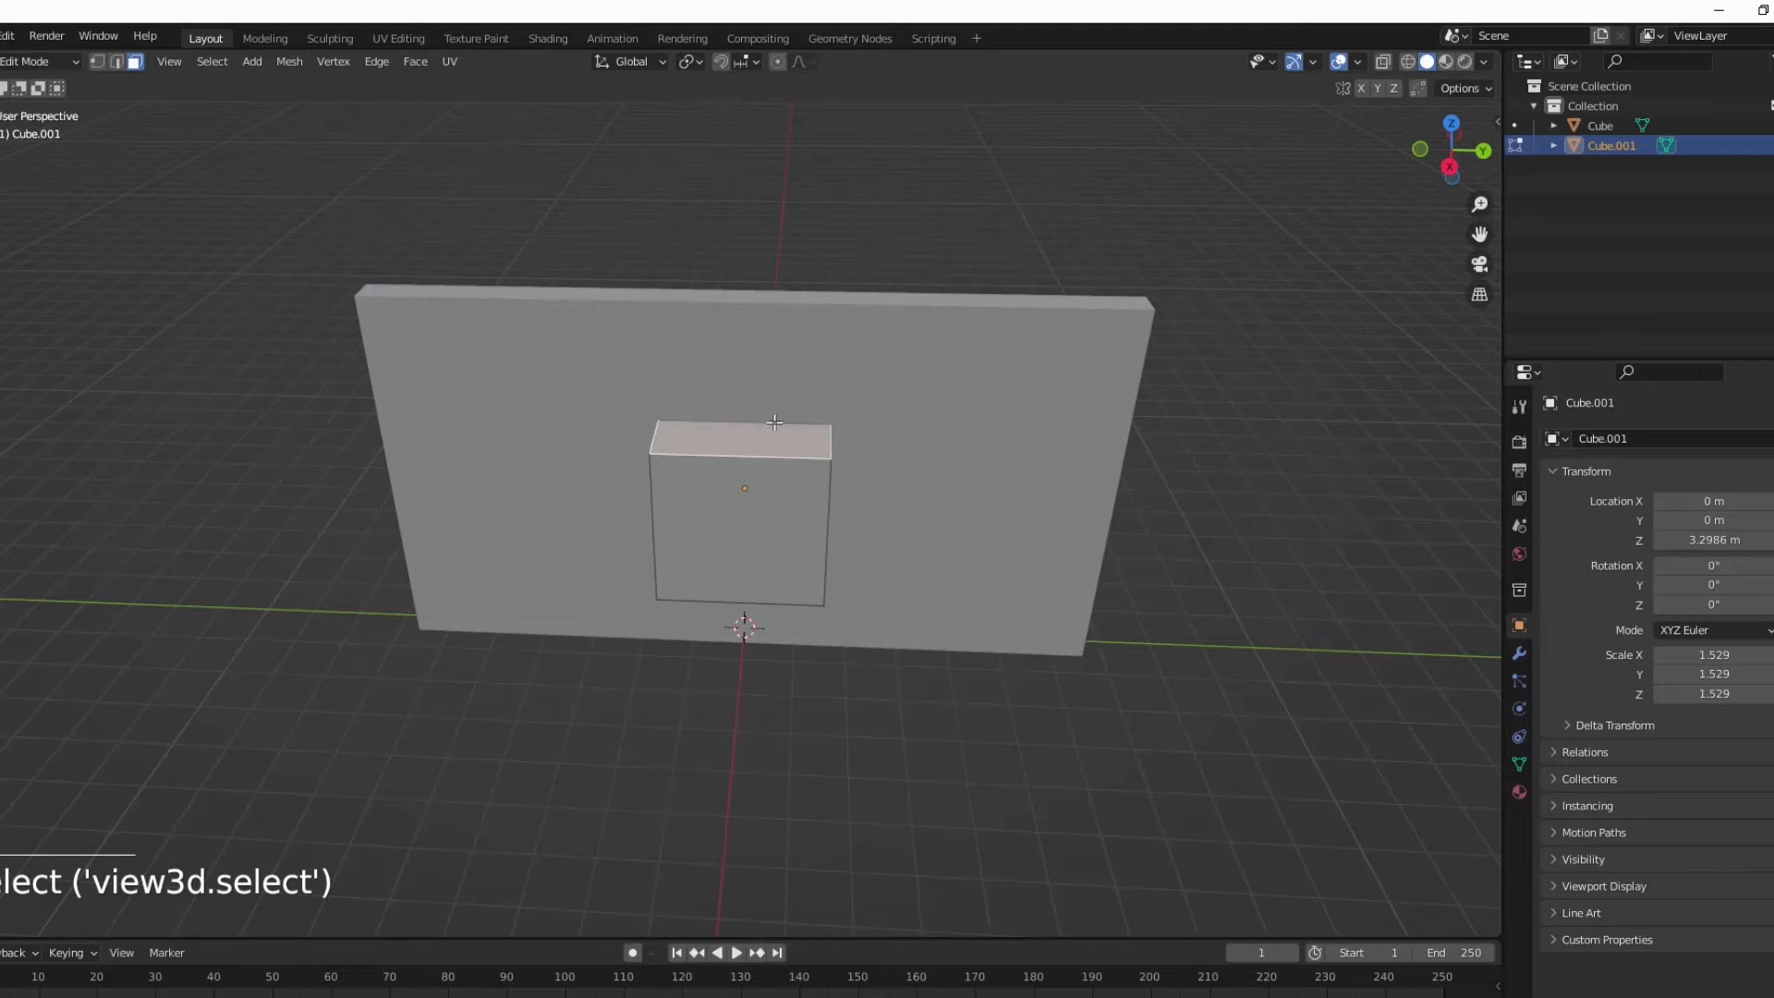
Step: Return to Object Mode and hide the wall
key("Tab")
left_click(990, 358)
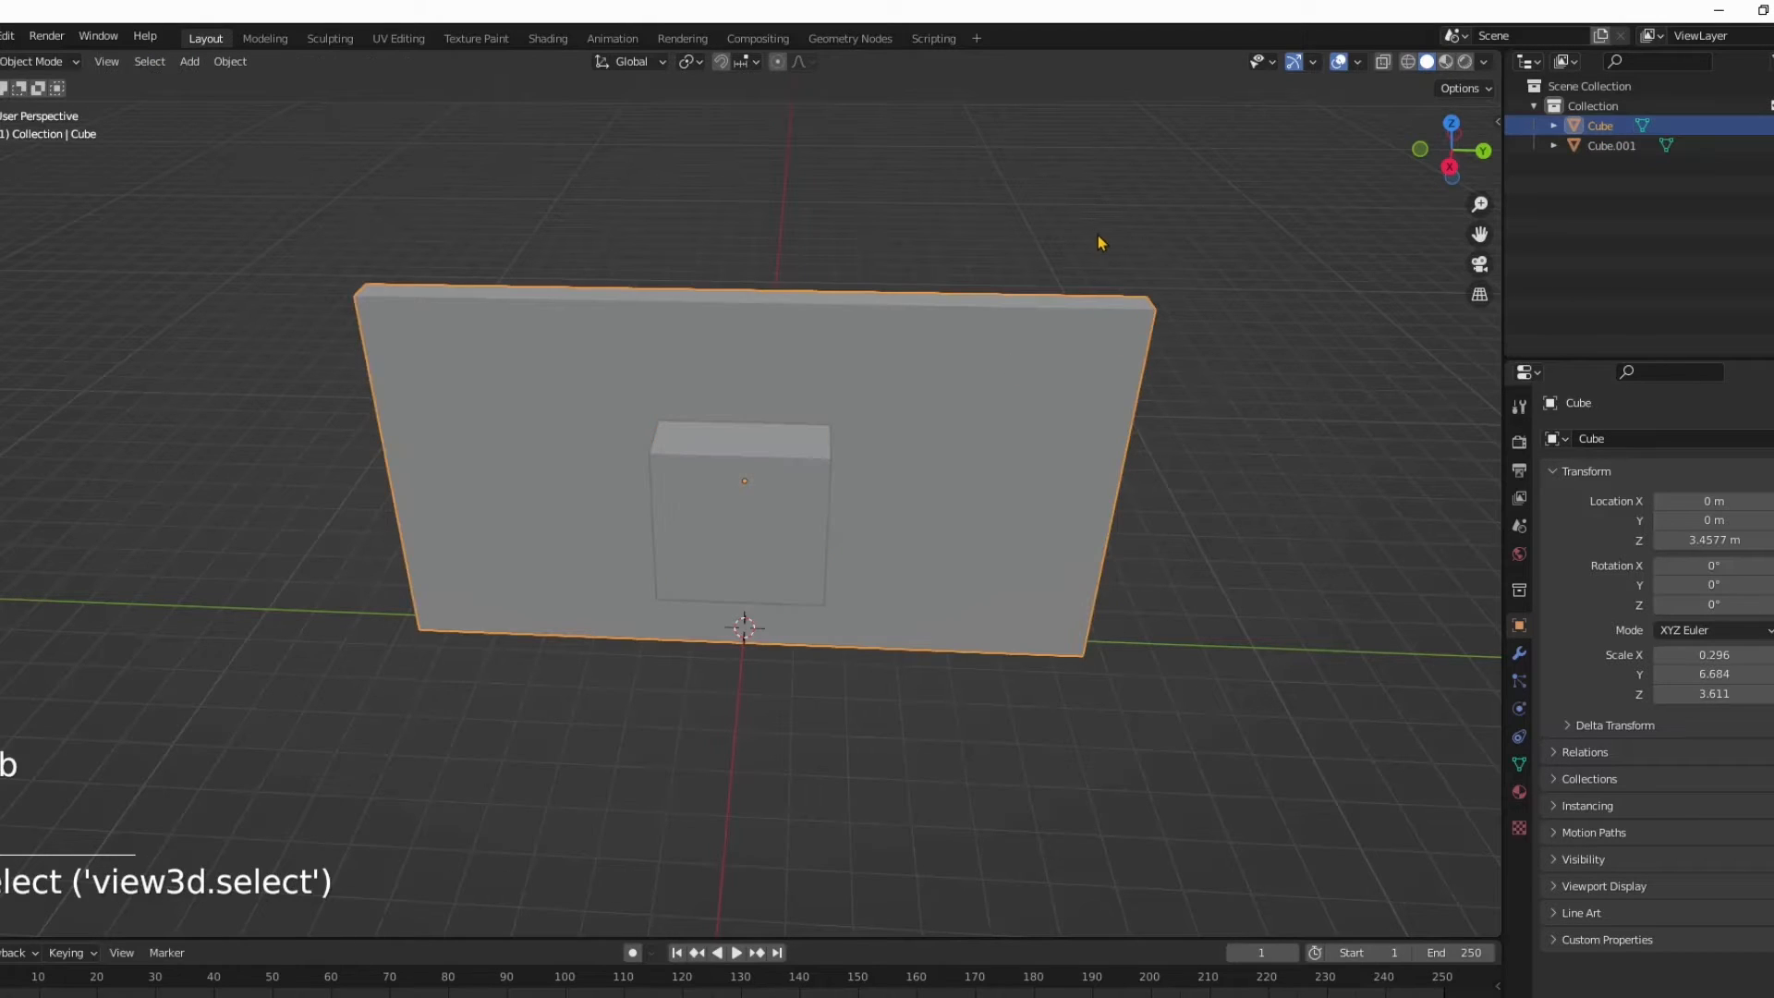
key("h")
Step: Extrude the small cube's top face upward and narrow it along Y to form the first slope of an arch
scroll(910, 380, "up", 1)
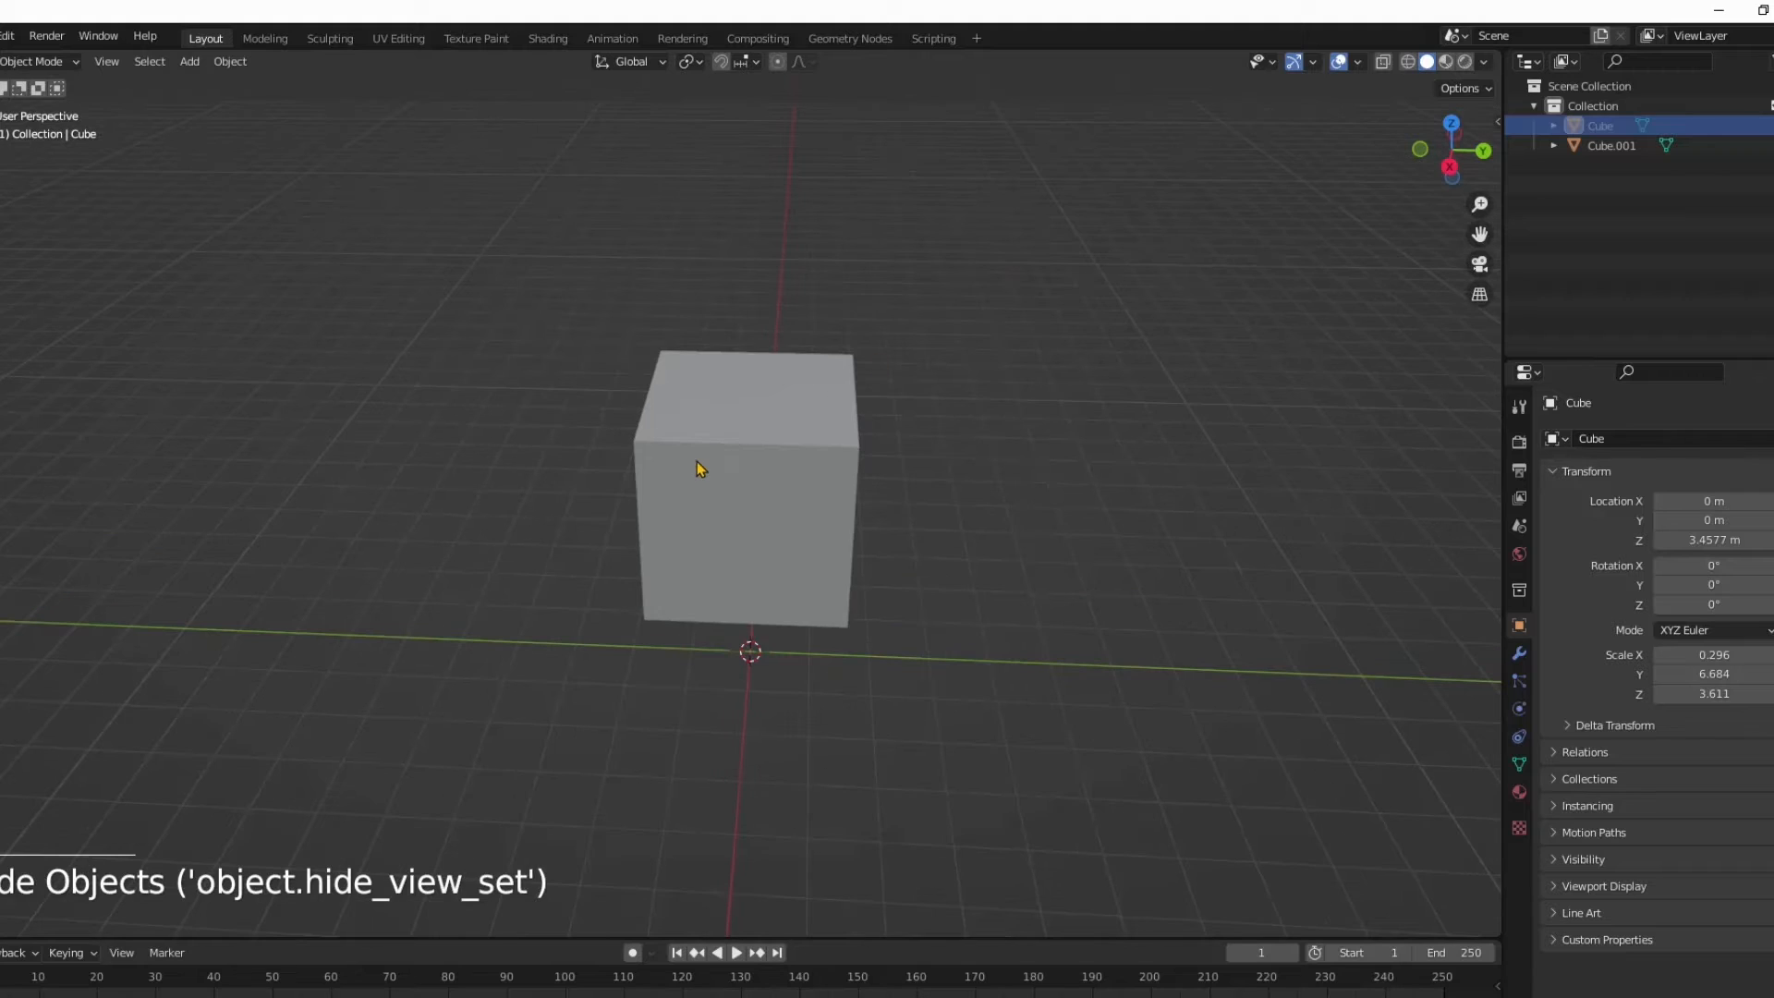
left_click(697, 463)
key("Tab")
middle_click_drag(819, 306, 776, 357, "shift")
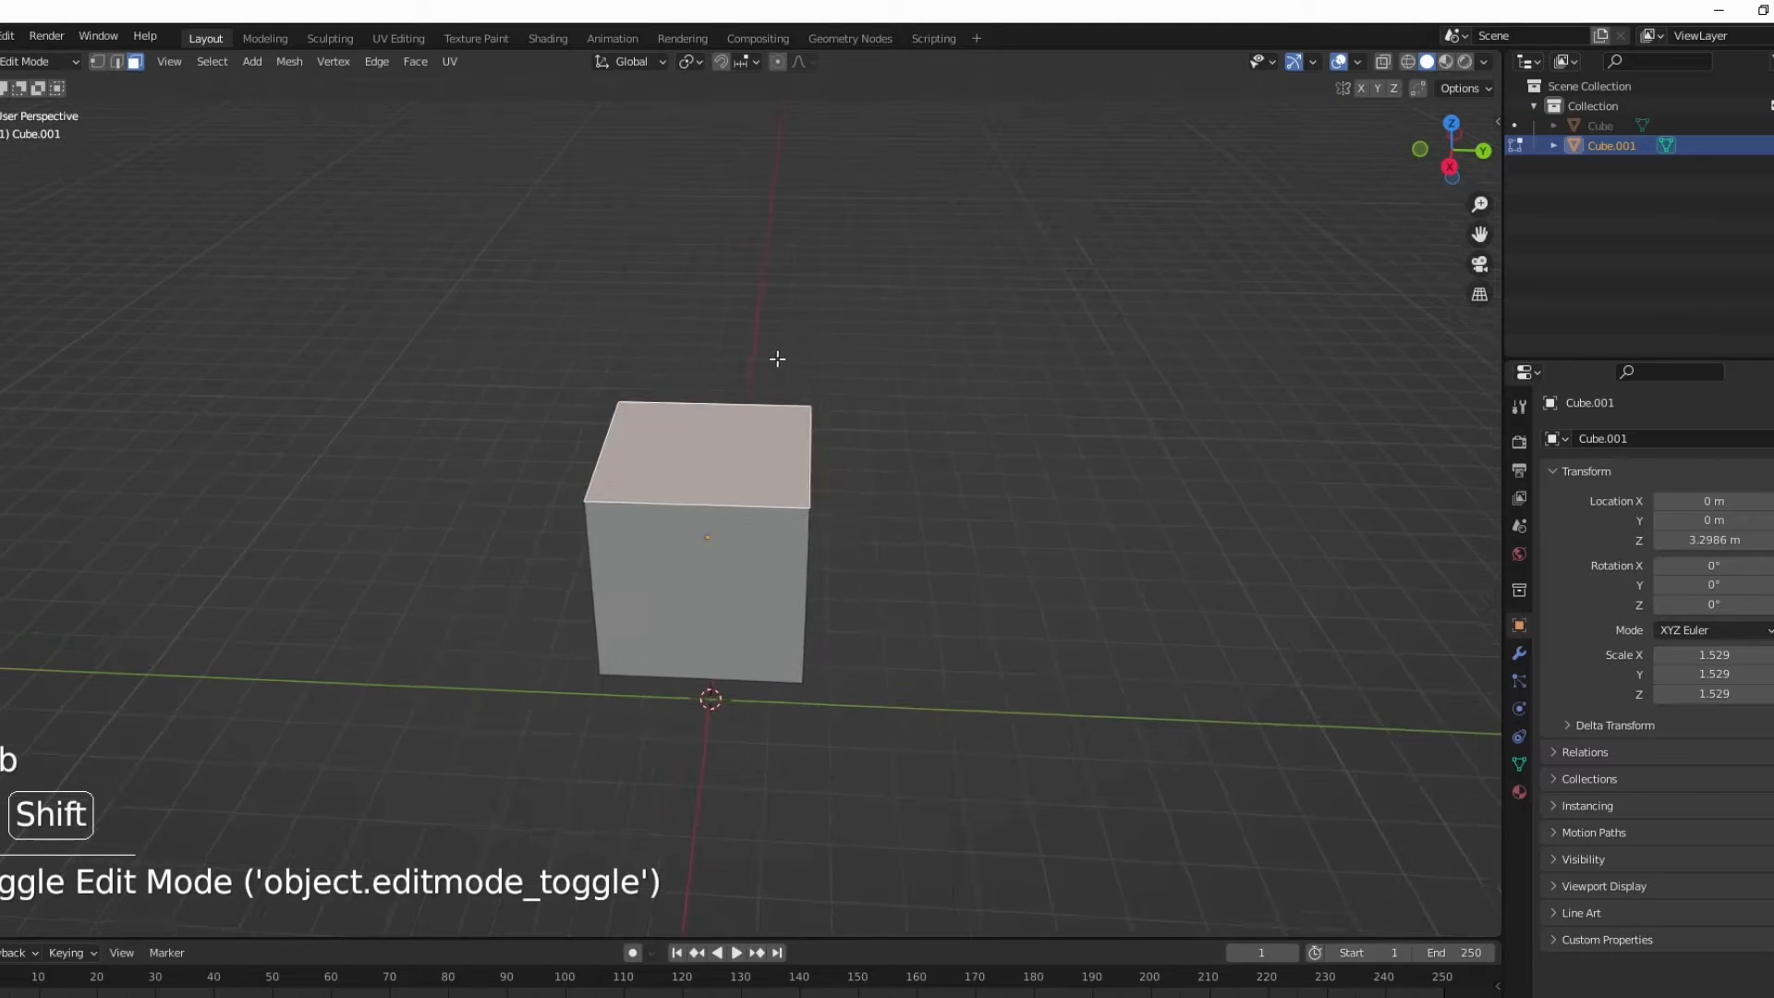
scroll(717, 484, "up", 2)
scroll(735, 460, "down", 1)
key("e")
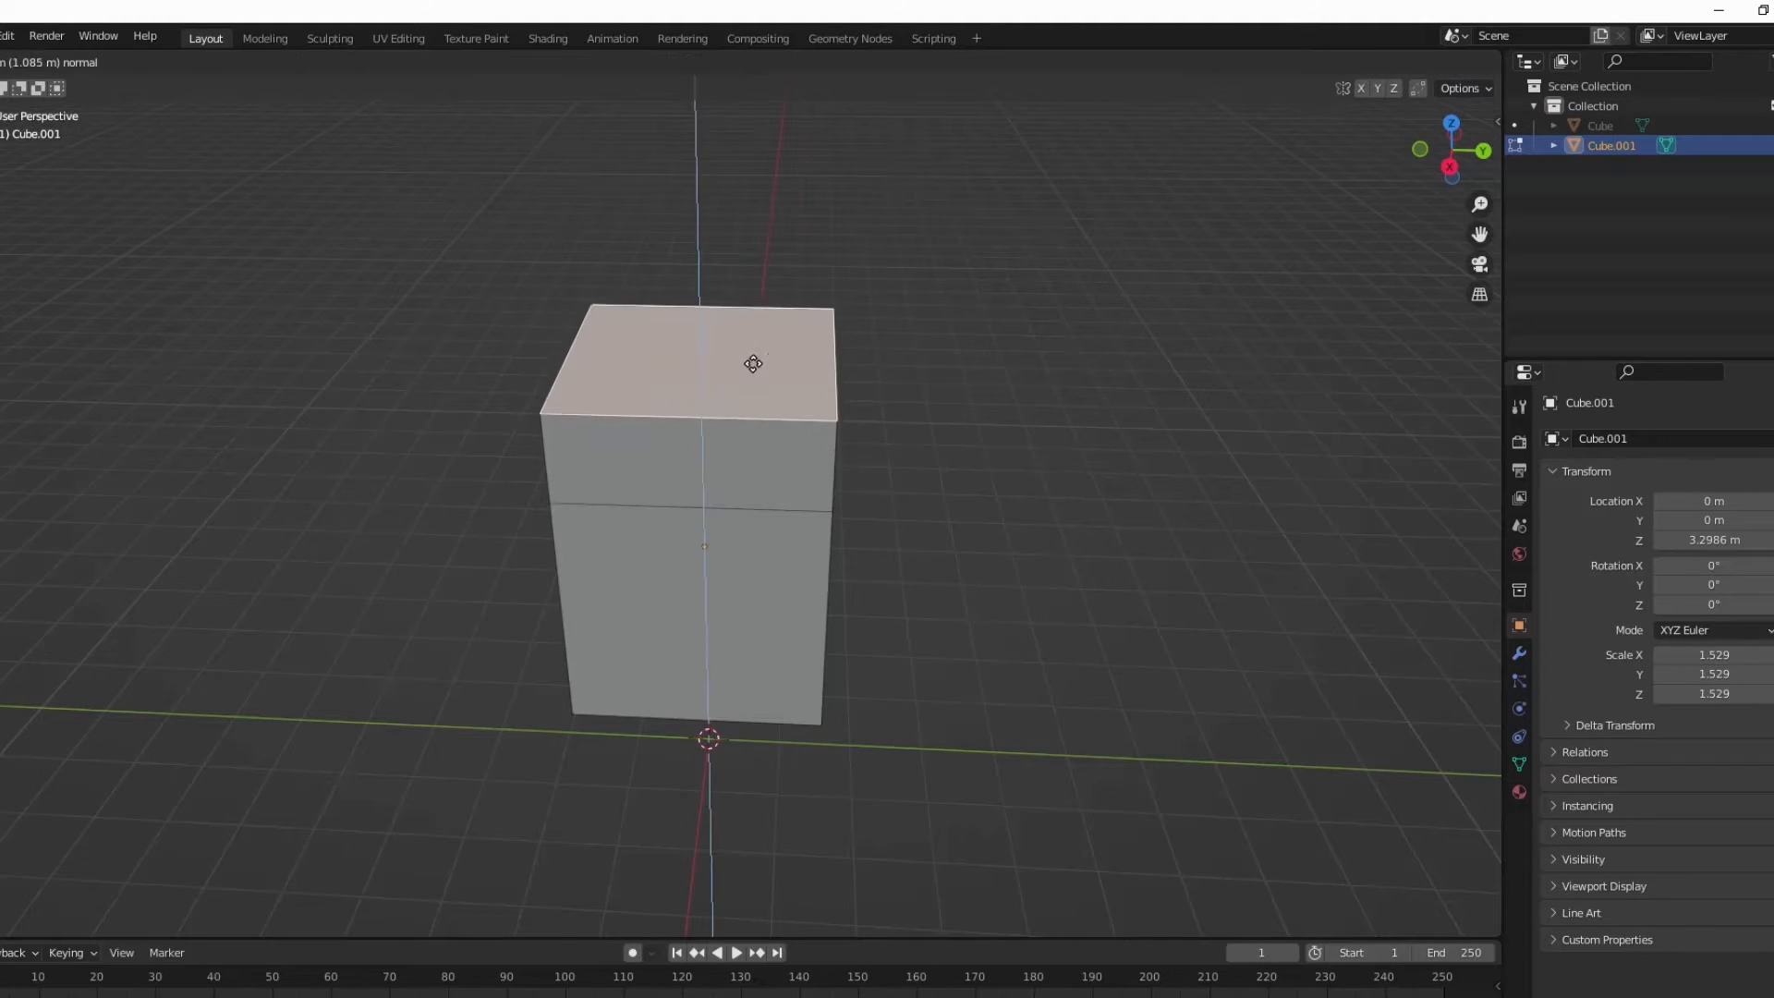
key("y")
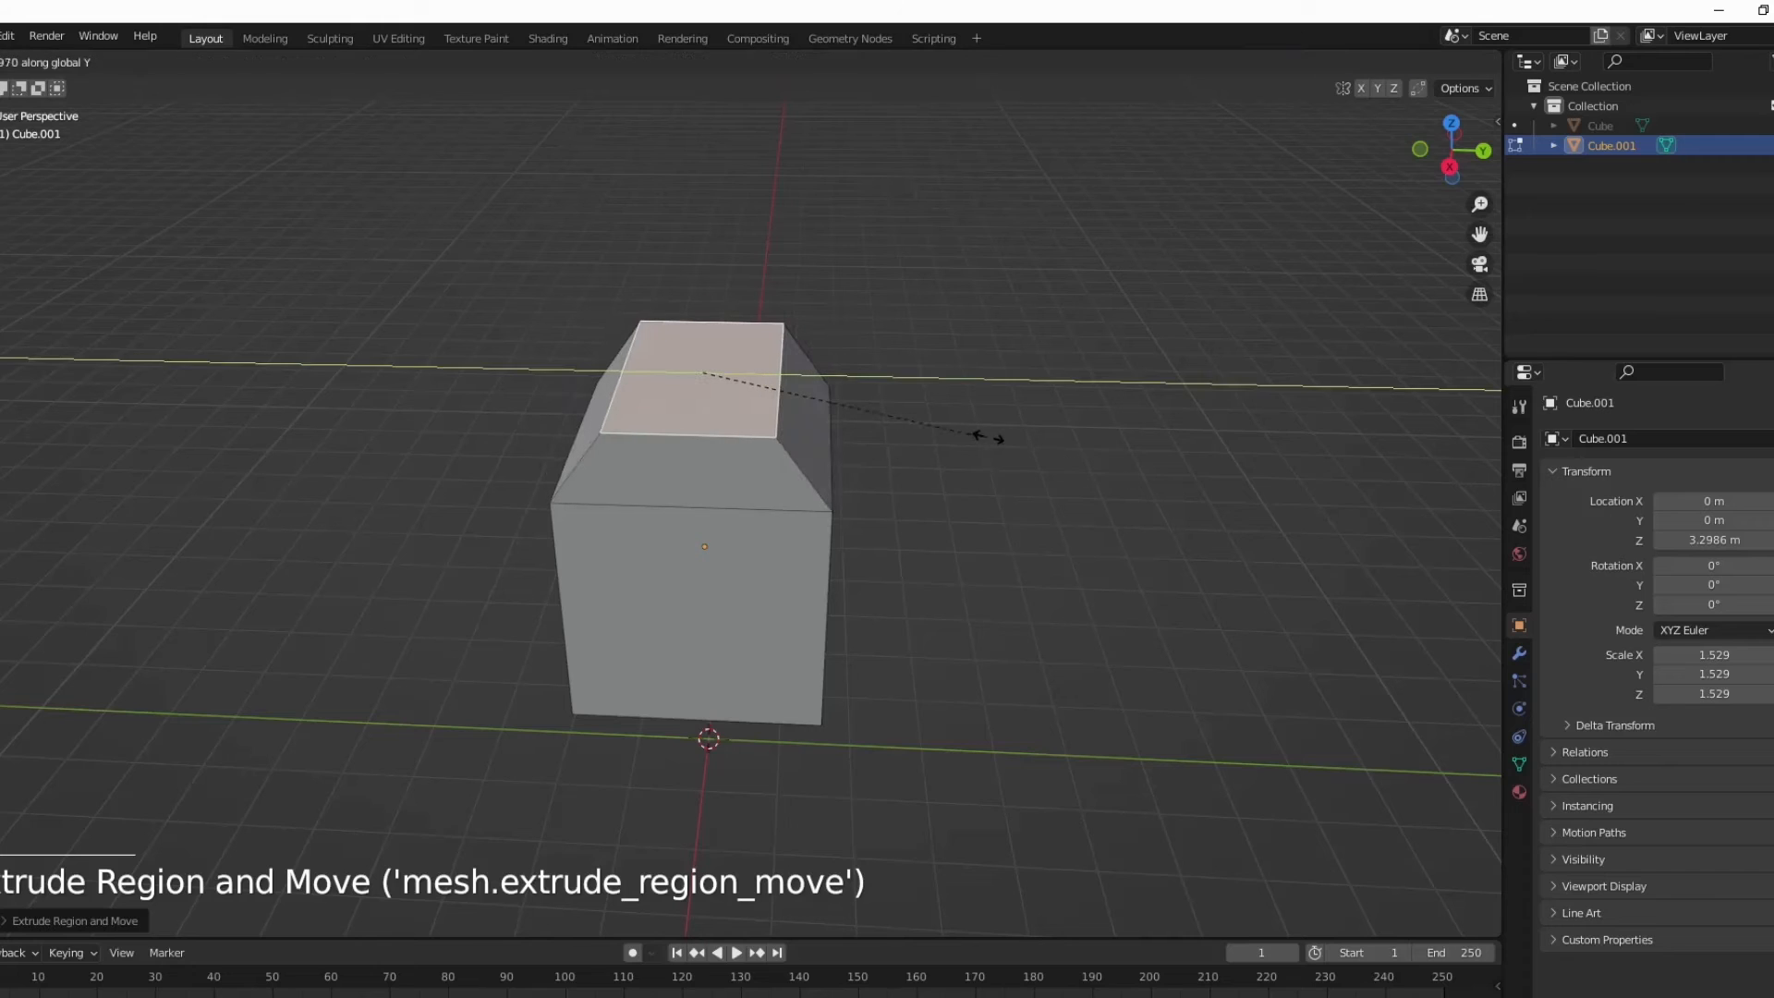
left_click(980, 439)
Step: Extrude the narrowed top face again and scale it along Y to form the arch's peak
key("e")
key("s")
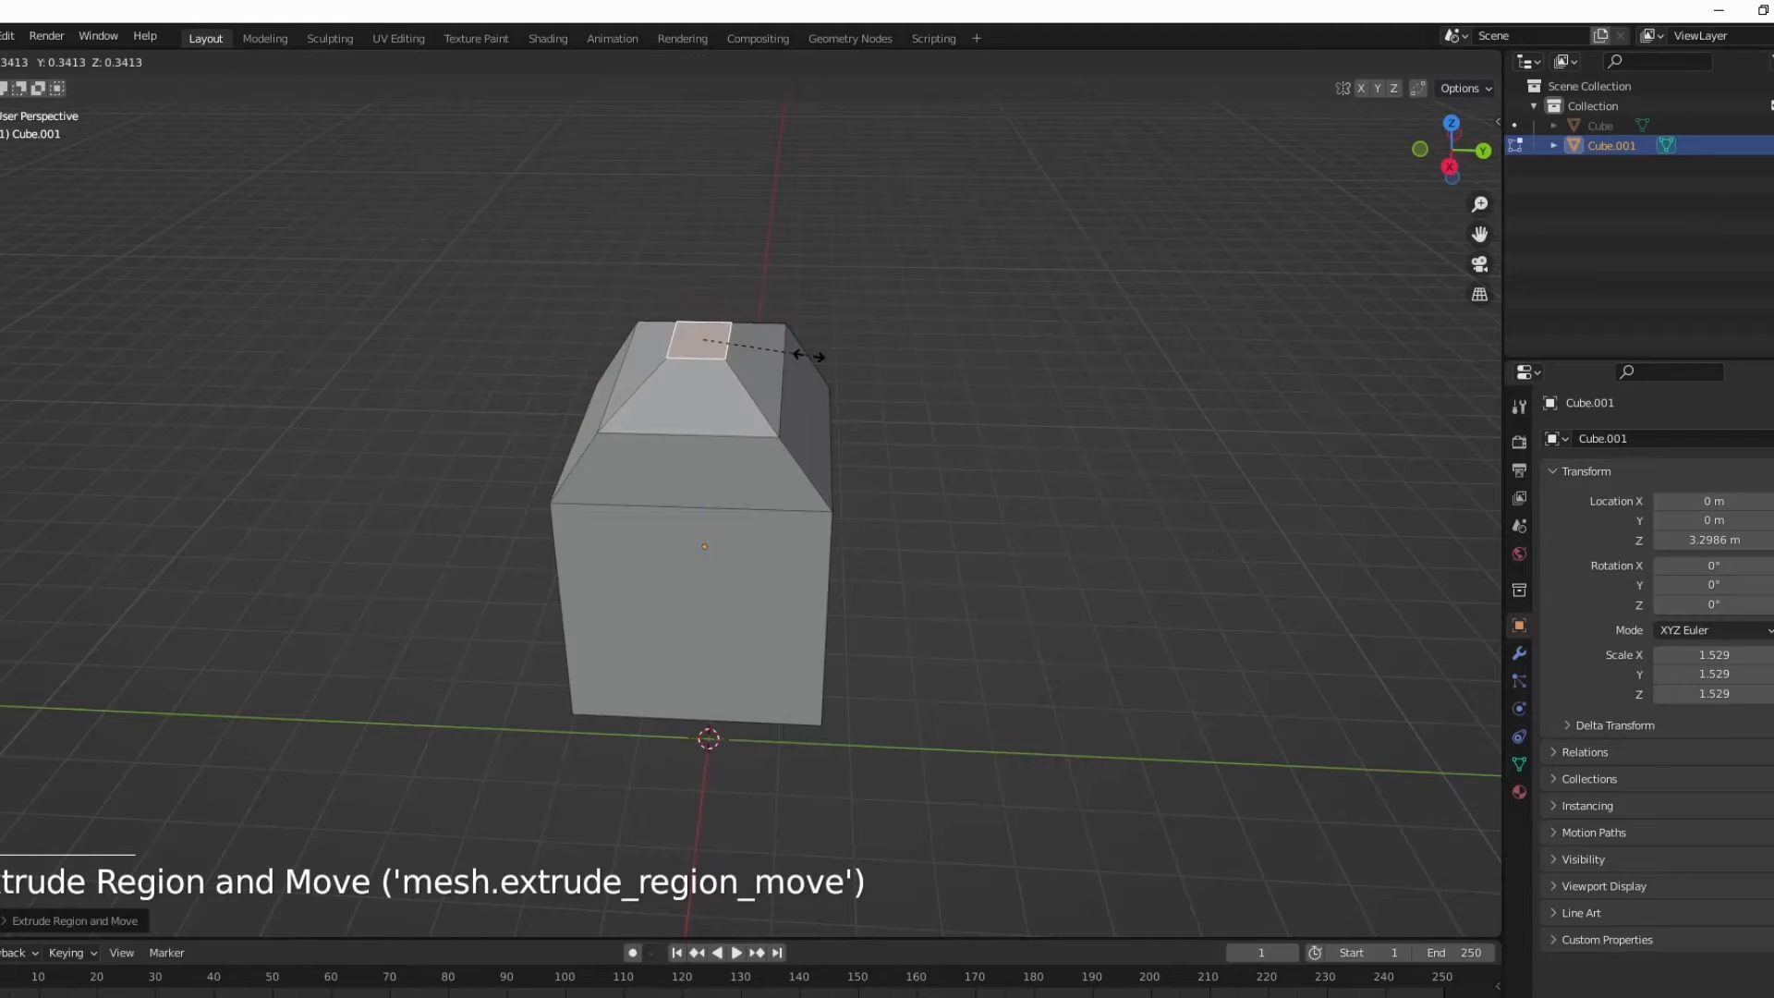
key("y")
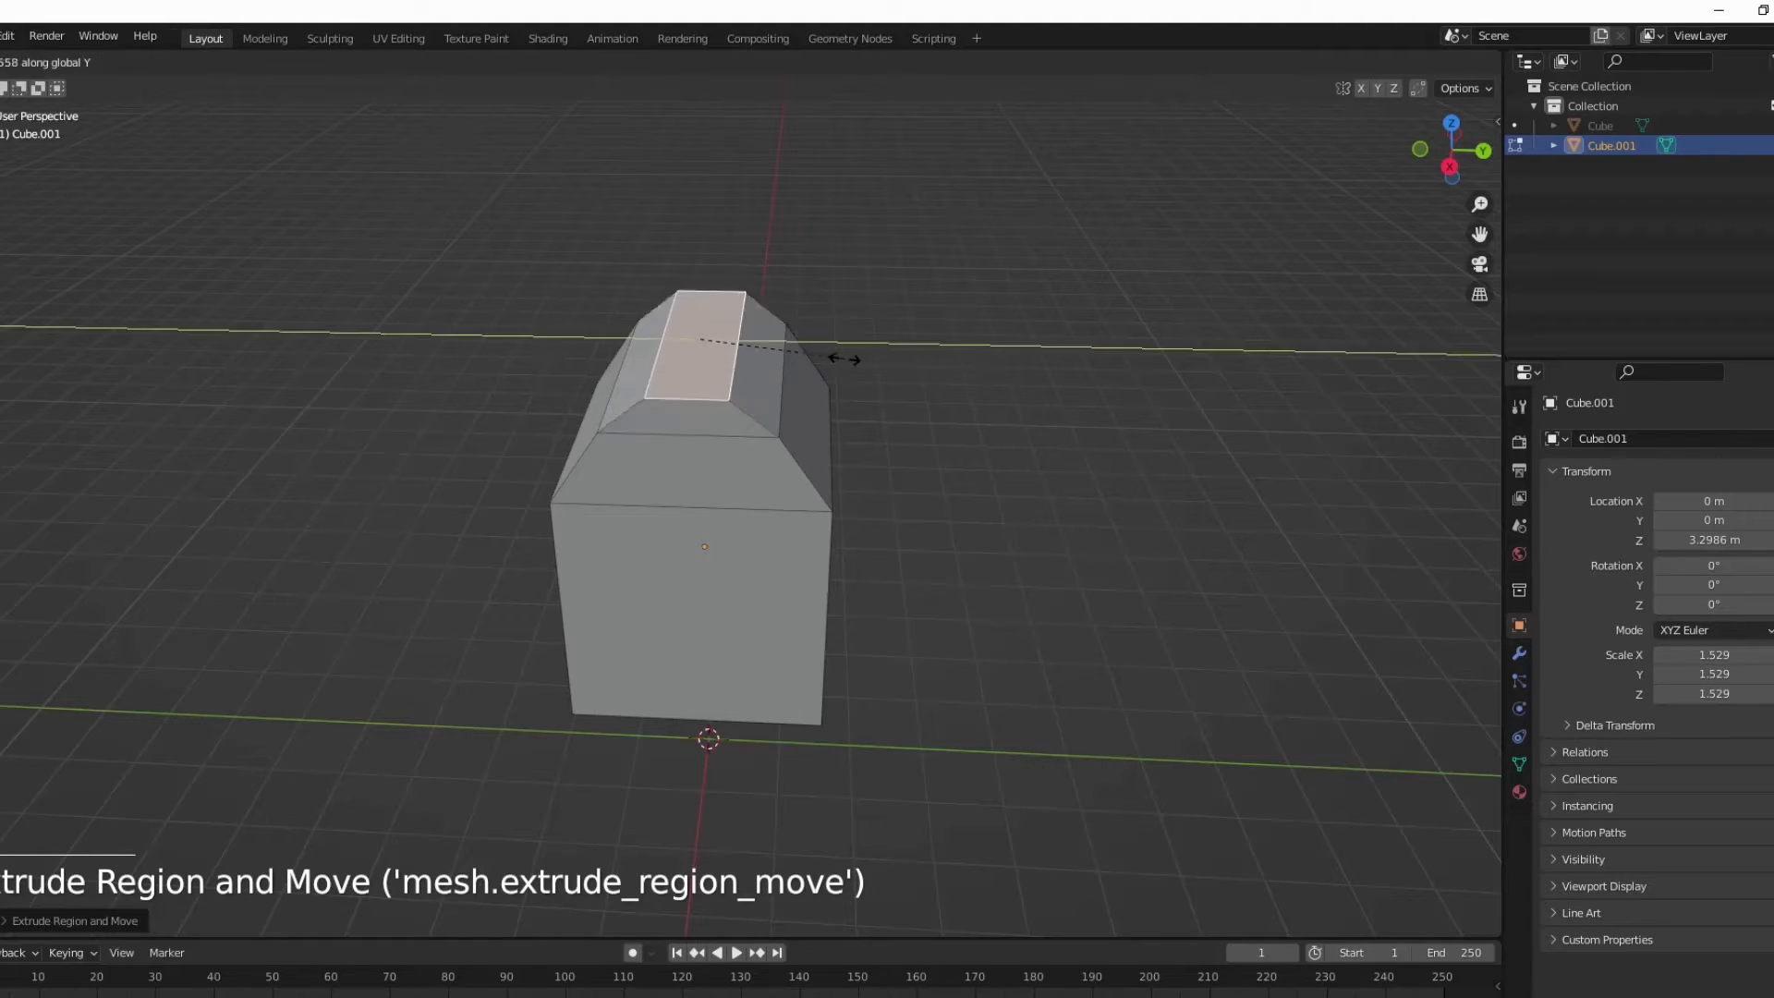
left_click(813, 366)
middle_click_drag(854, 610, 913, 574)
left_click(1101, 533)
middle_click_drag(1100, 532, 1045, 520)
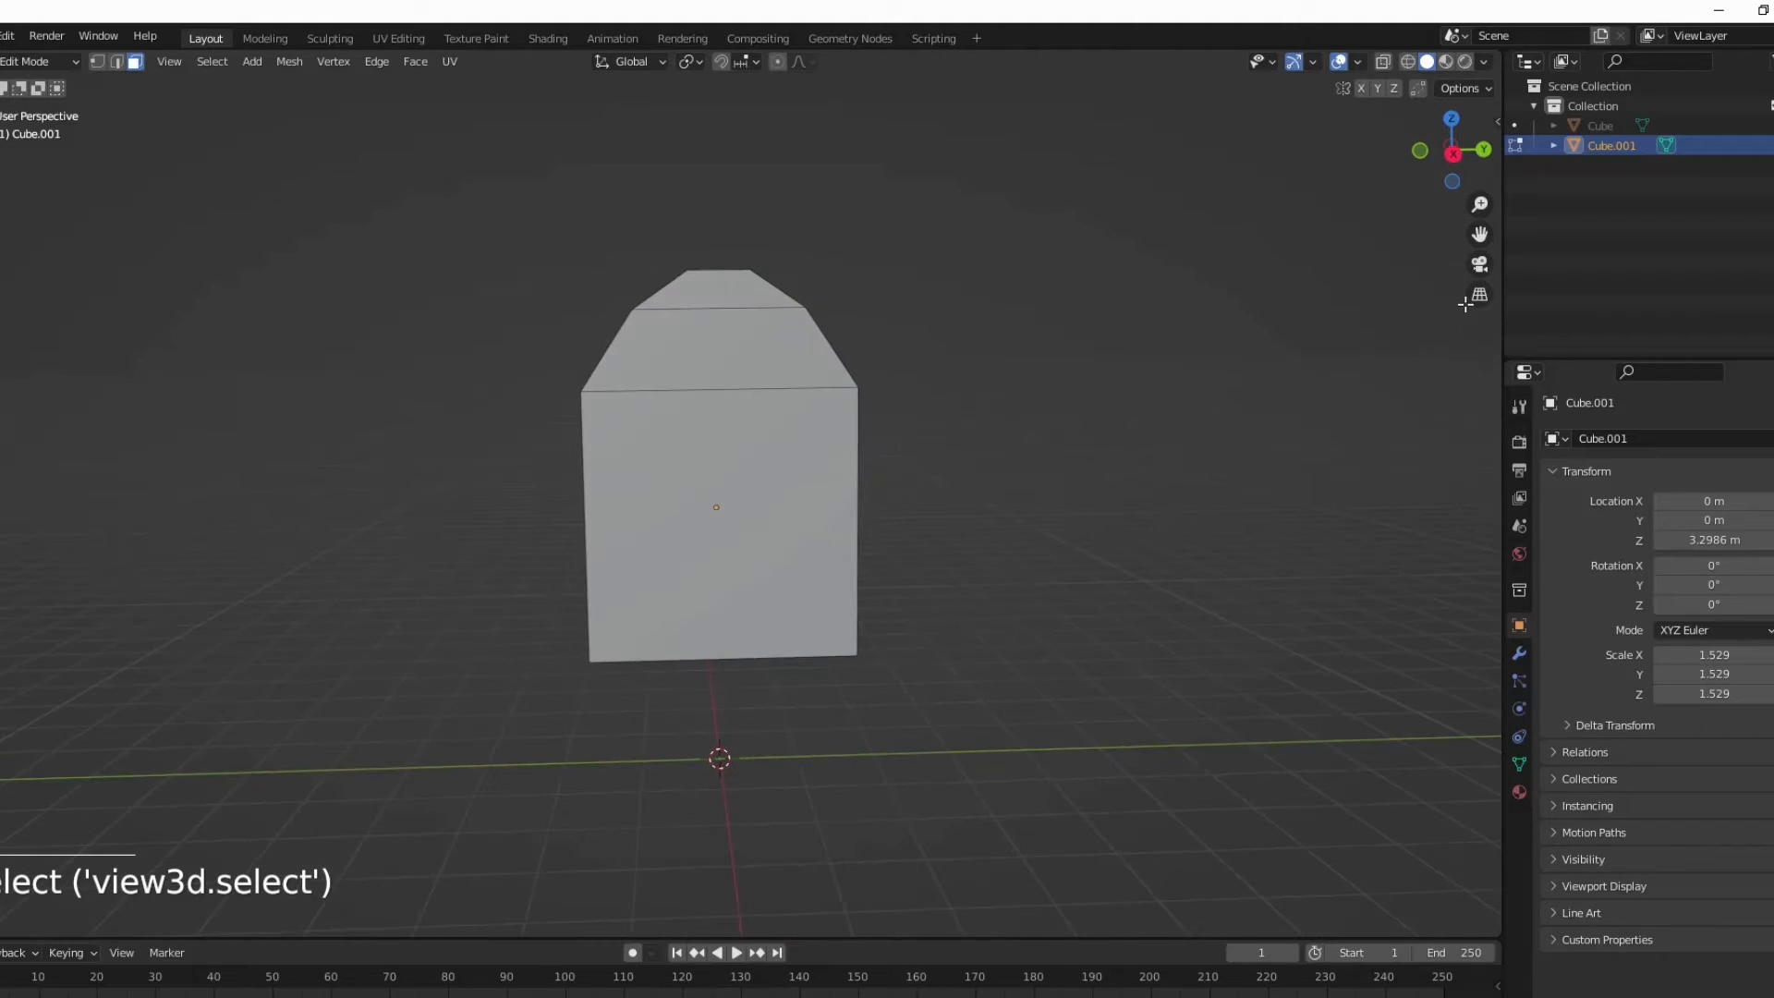
Step: Leave Edit Mode and reveal the hidden wall around the arched block
key("alt+h")
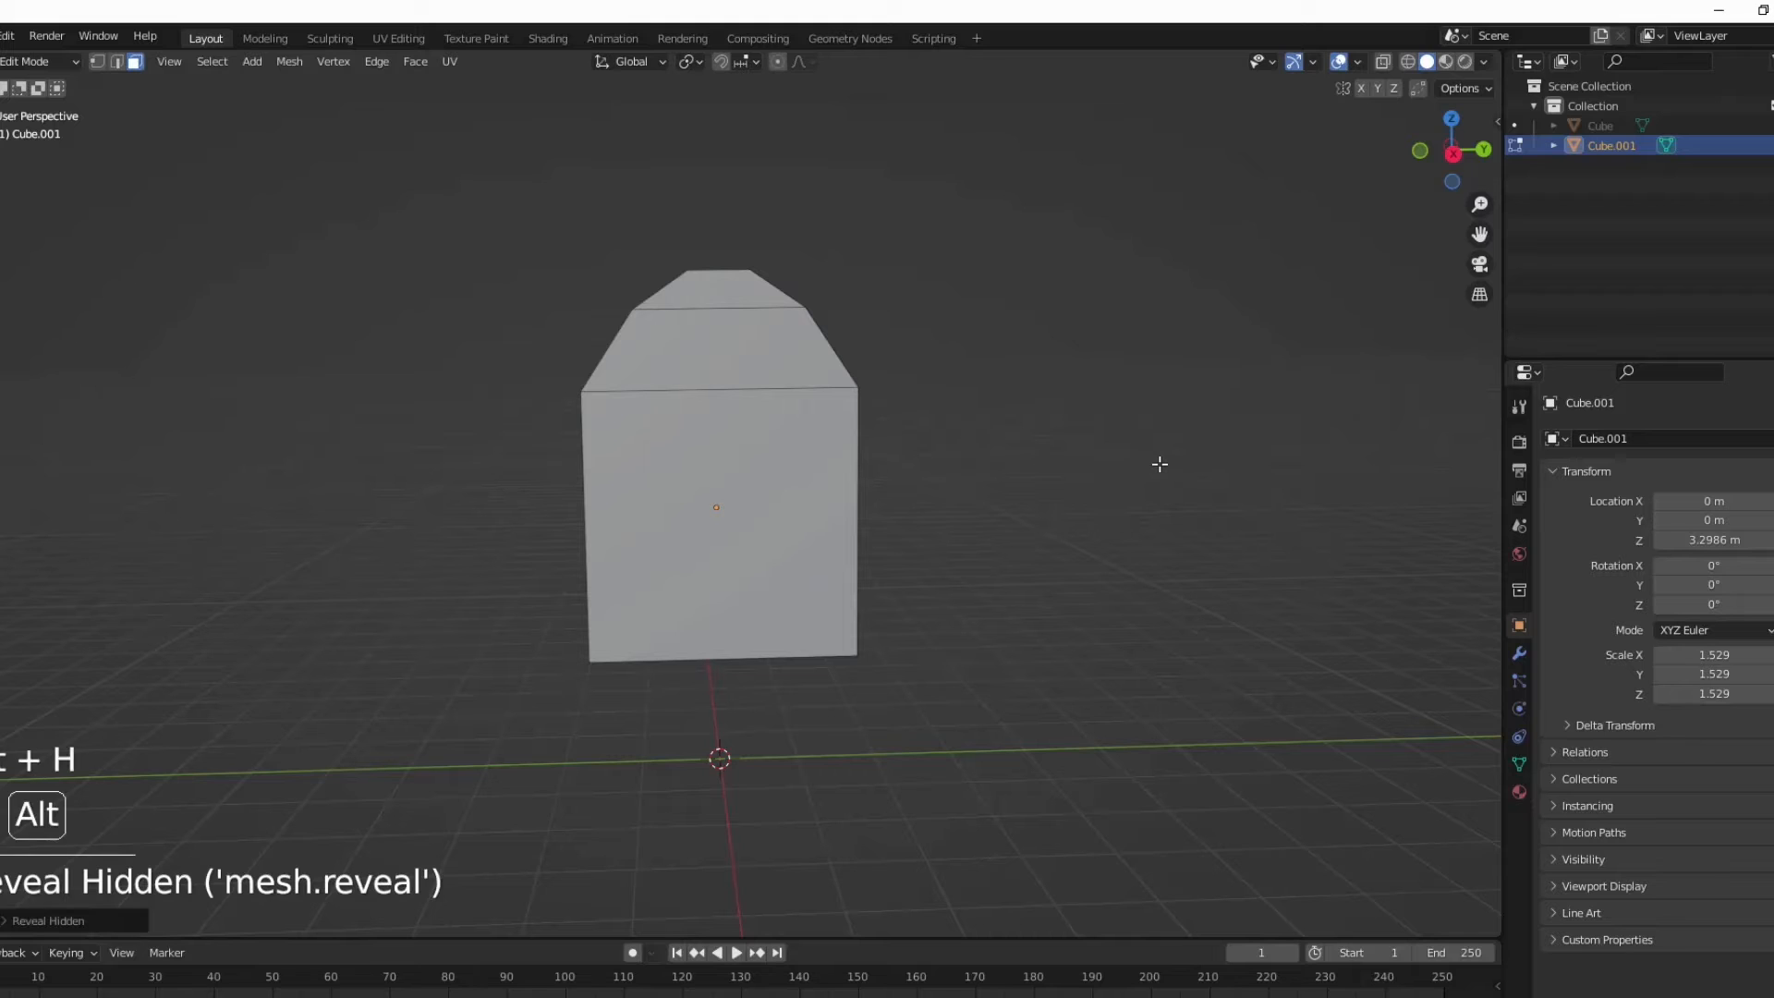
key("Tab")
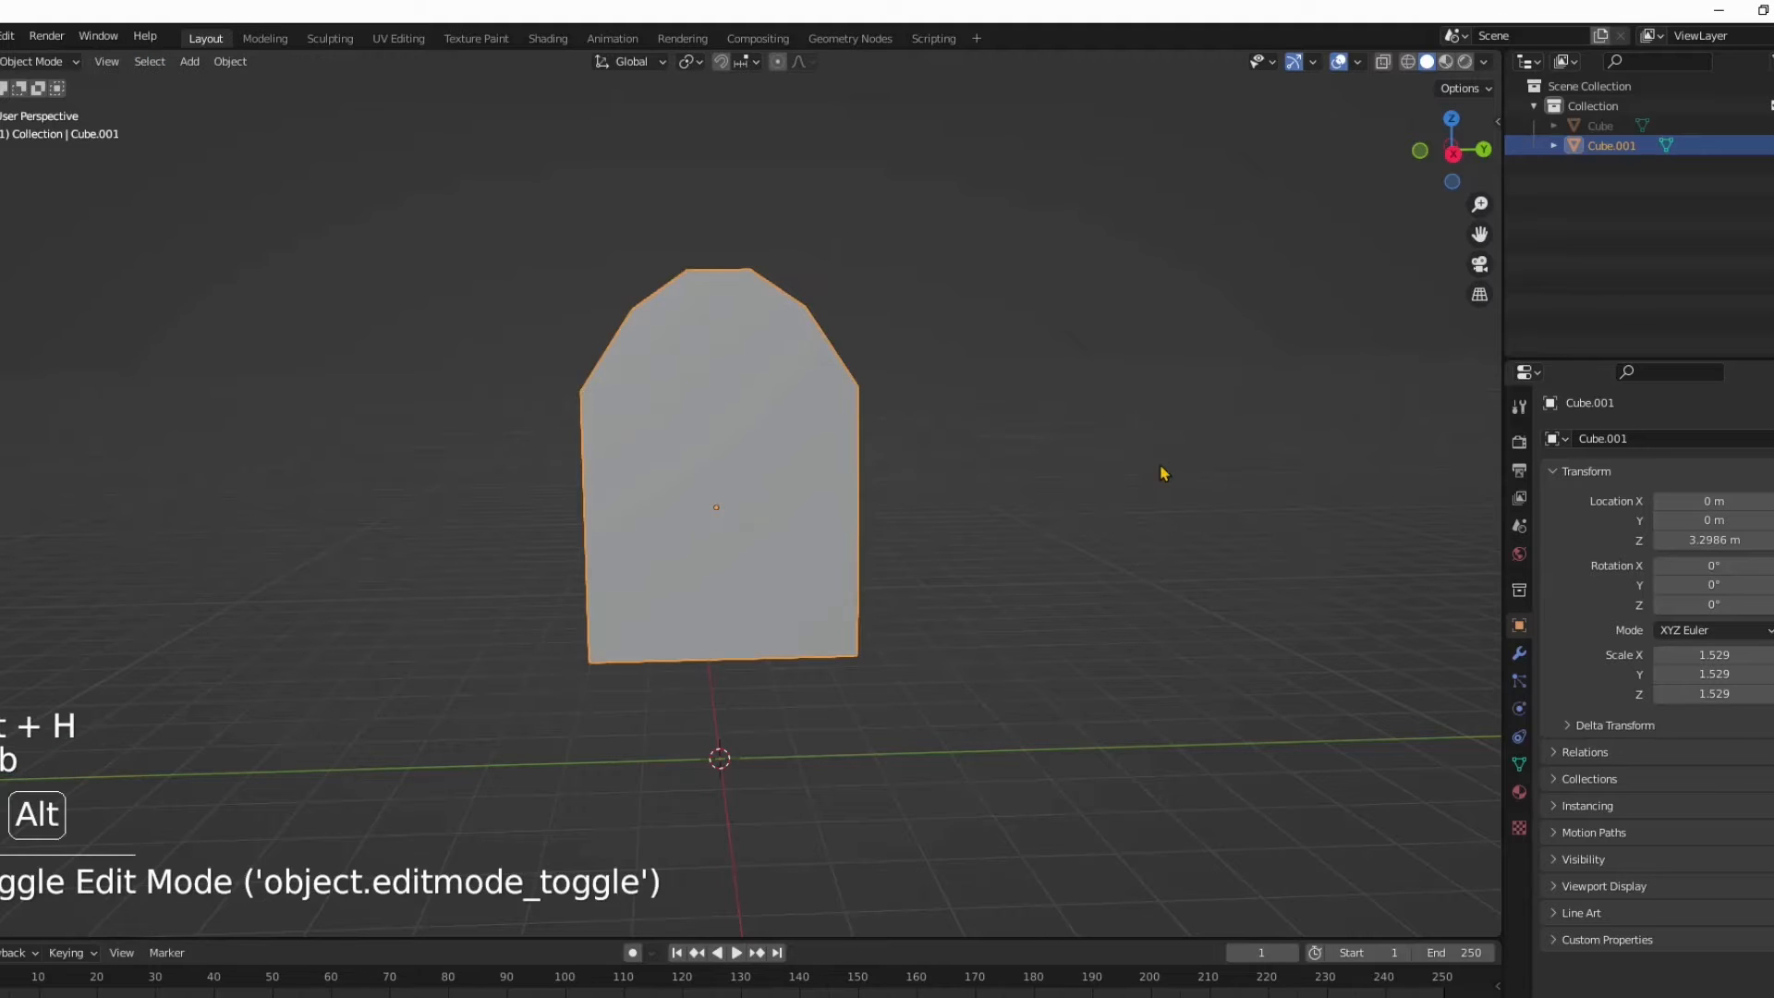
key("alt+h")
middle_click_drag(1035, 463, 1012, 399)
Step: Add a Boolean modifier with the Difference operation to the wall, using the arched block as its object
left_click(1017, 407)
middle_click_drag(1157, 410, 1212, 445)
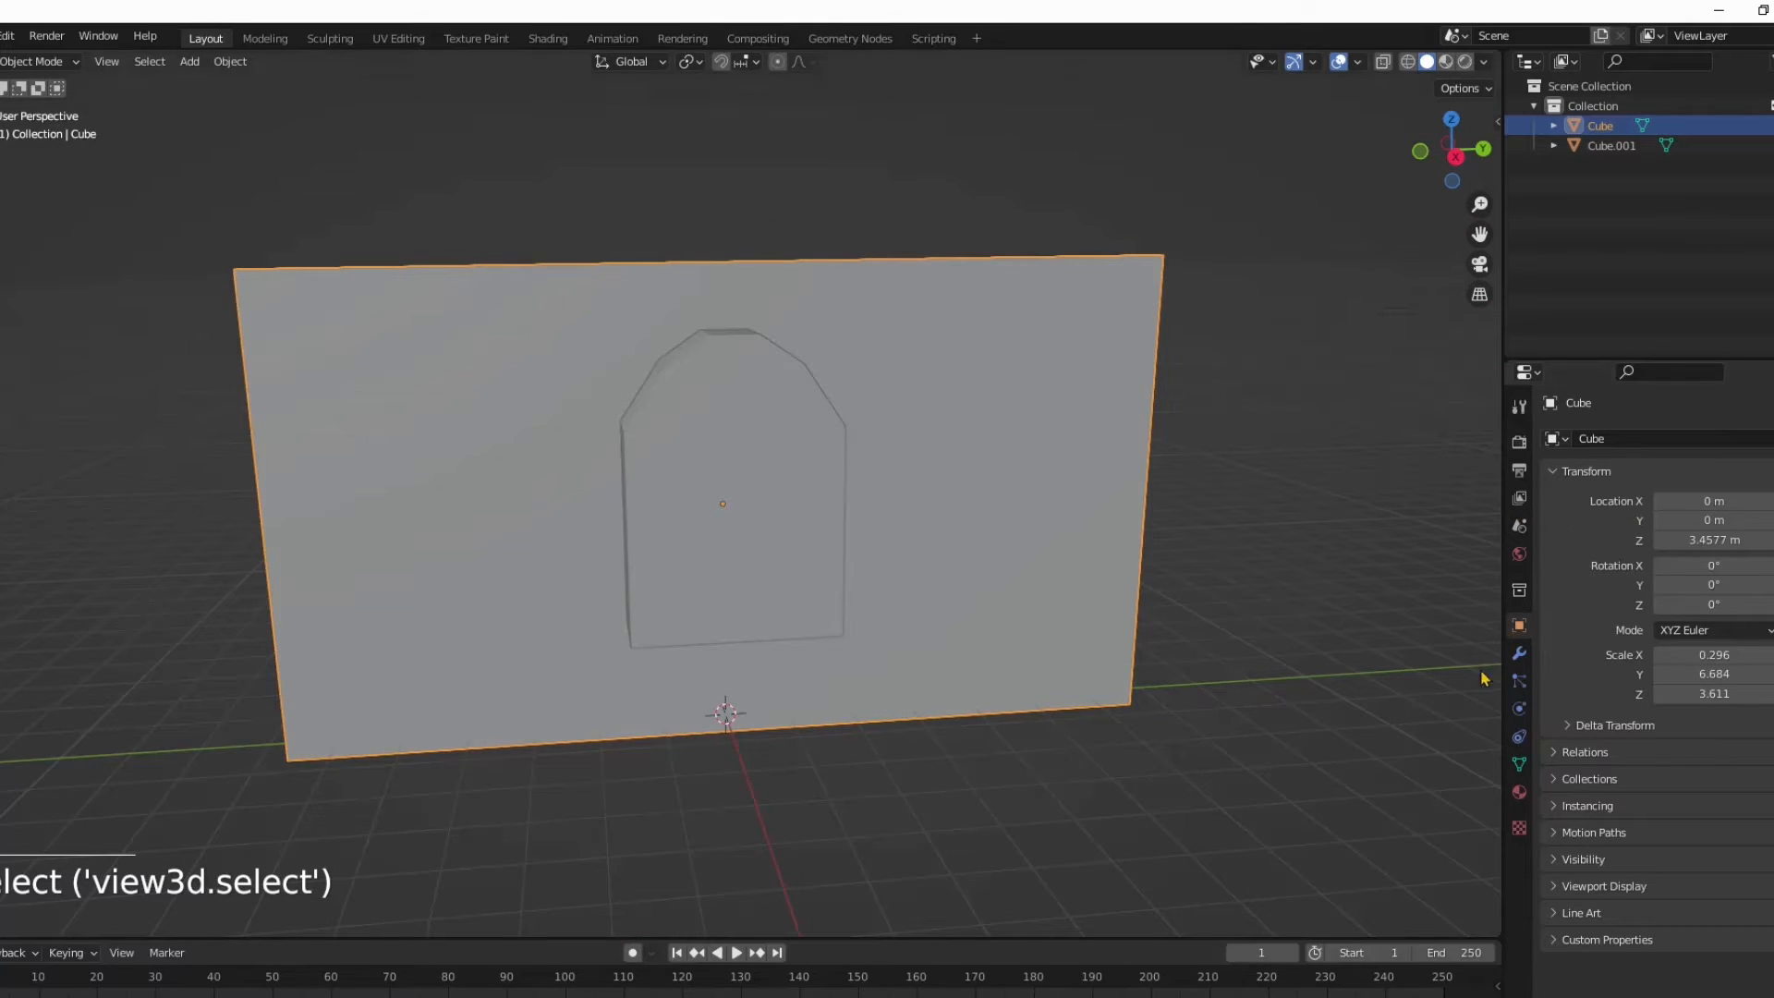
left_click(1518, 654)
left_click(1648, 435)
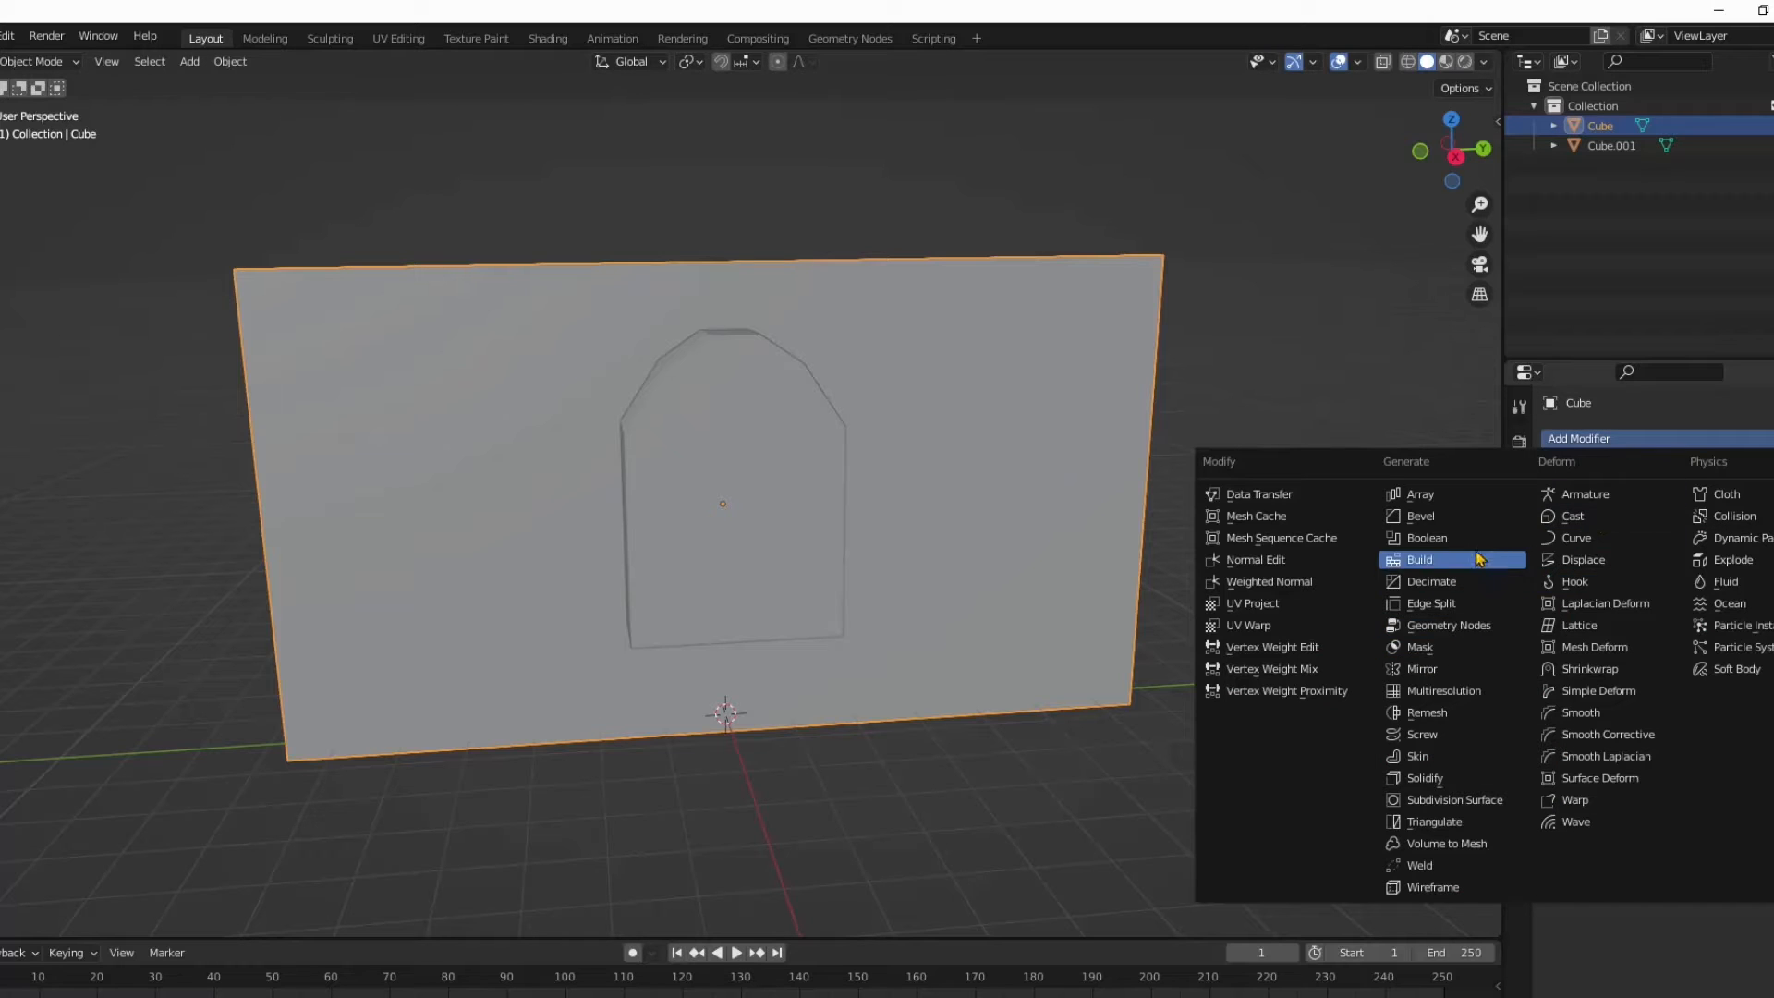
left_click(1414, 538)
middle_click_drag(1109, 481, 924, 481)
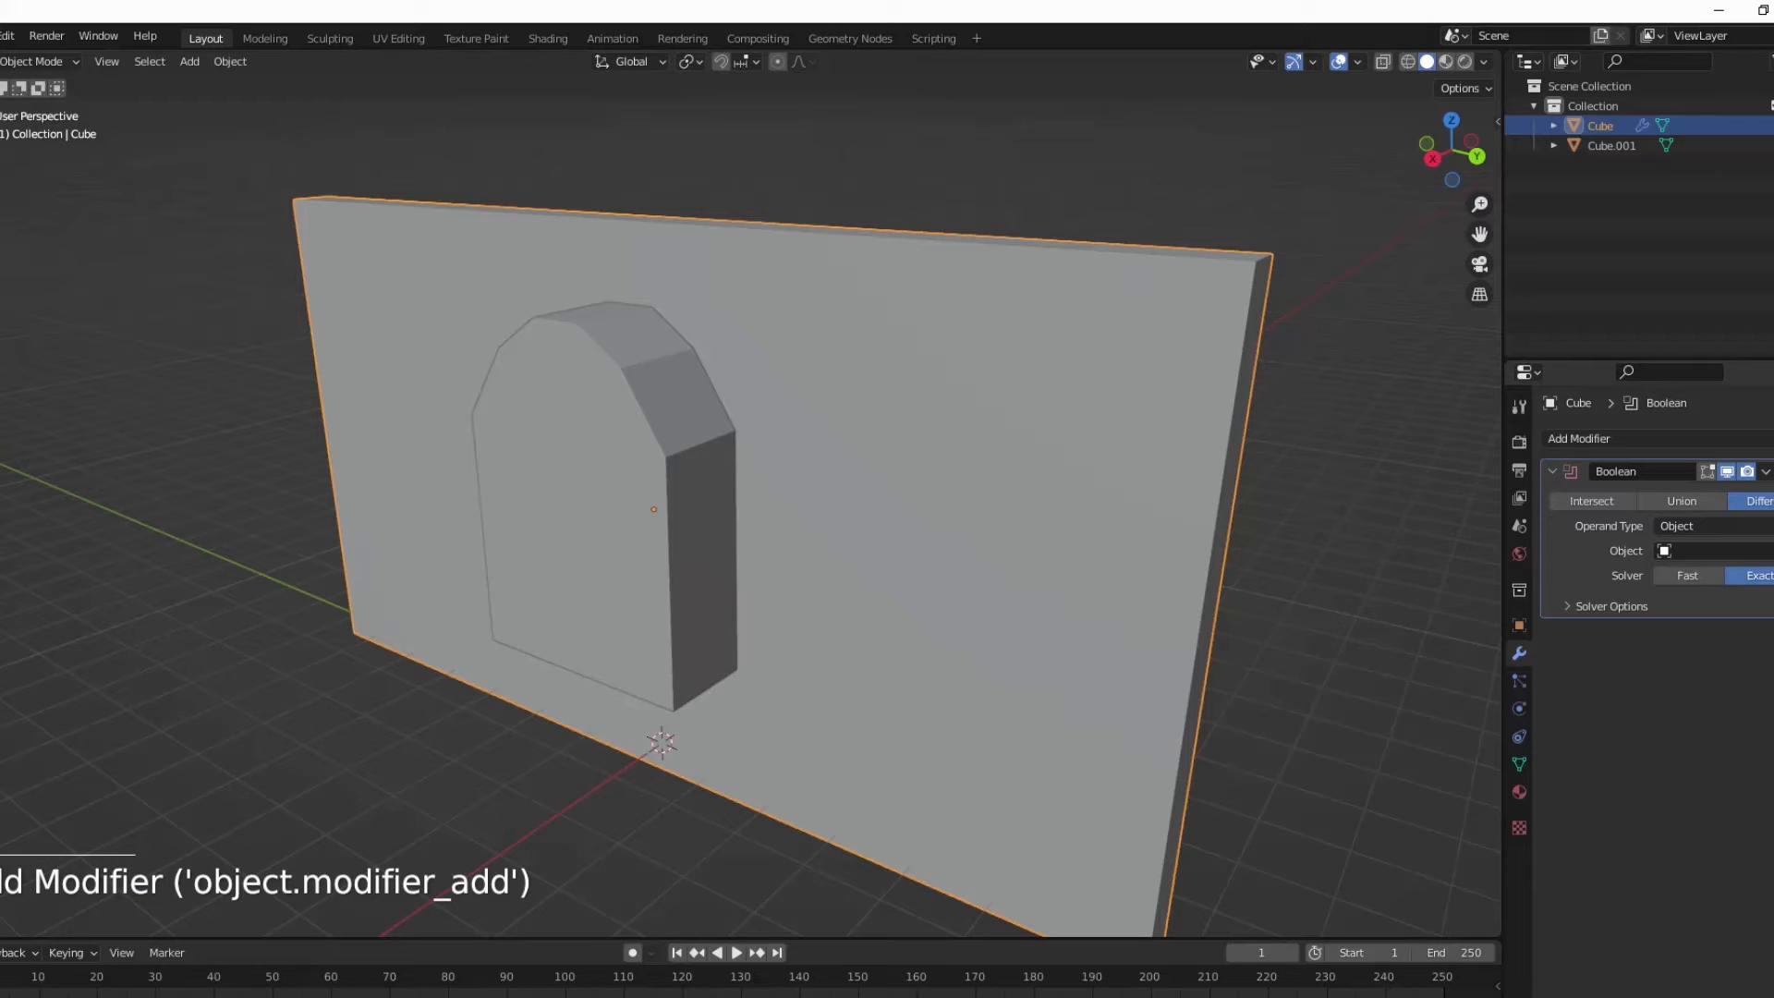
left_click(549, 462)
middle_click_drag(698, 499, 840, 495)
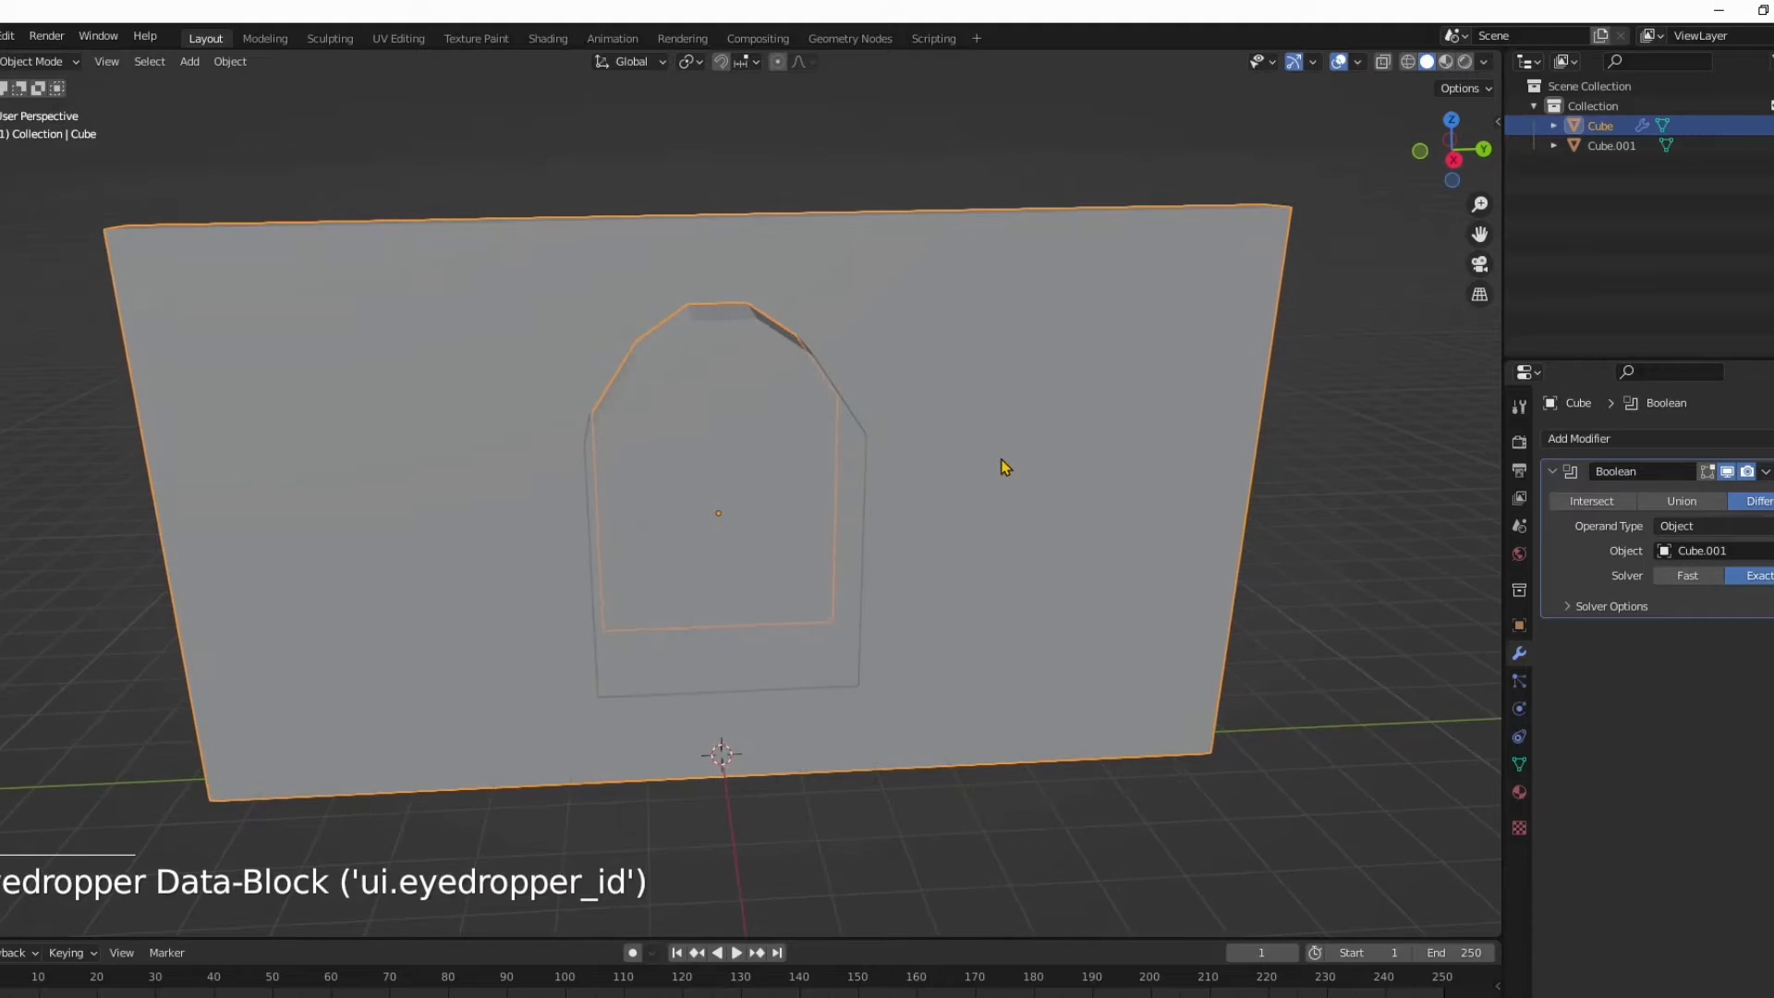
Step: Select the wall and apply its Boolean modifier to make the arched cut permanent
middle_click_drag(1002, 467, 1014, 352)
left_click(616, 448)
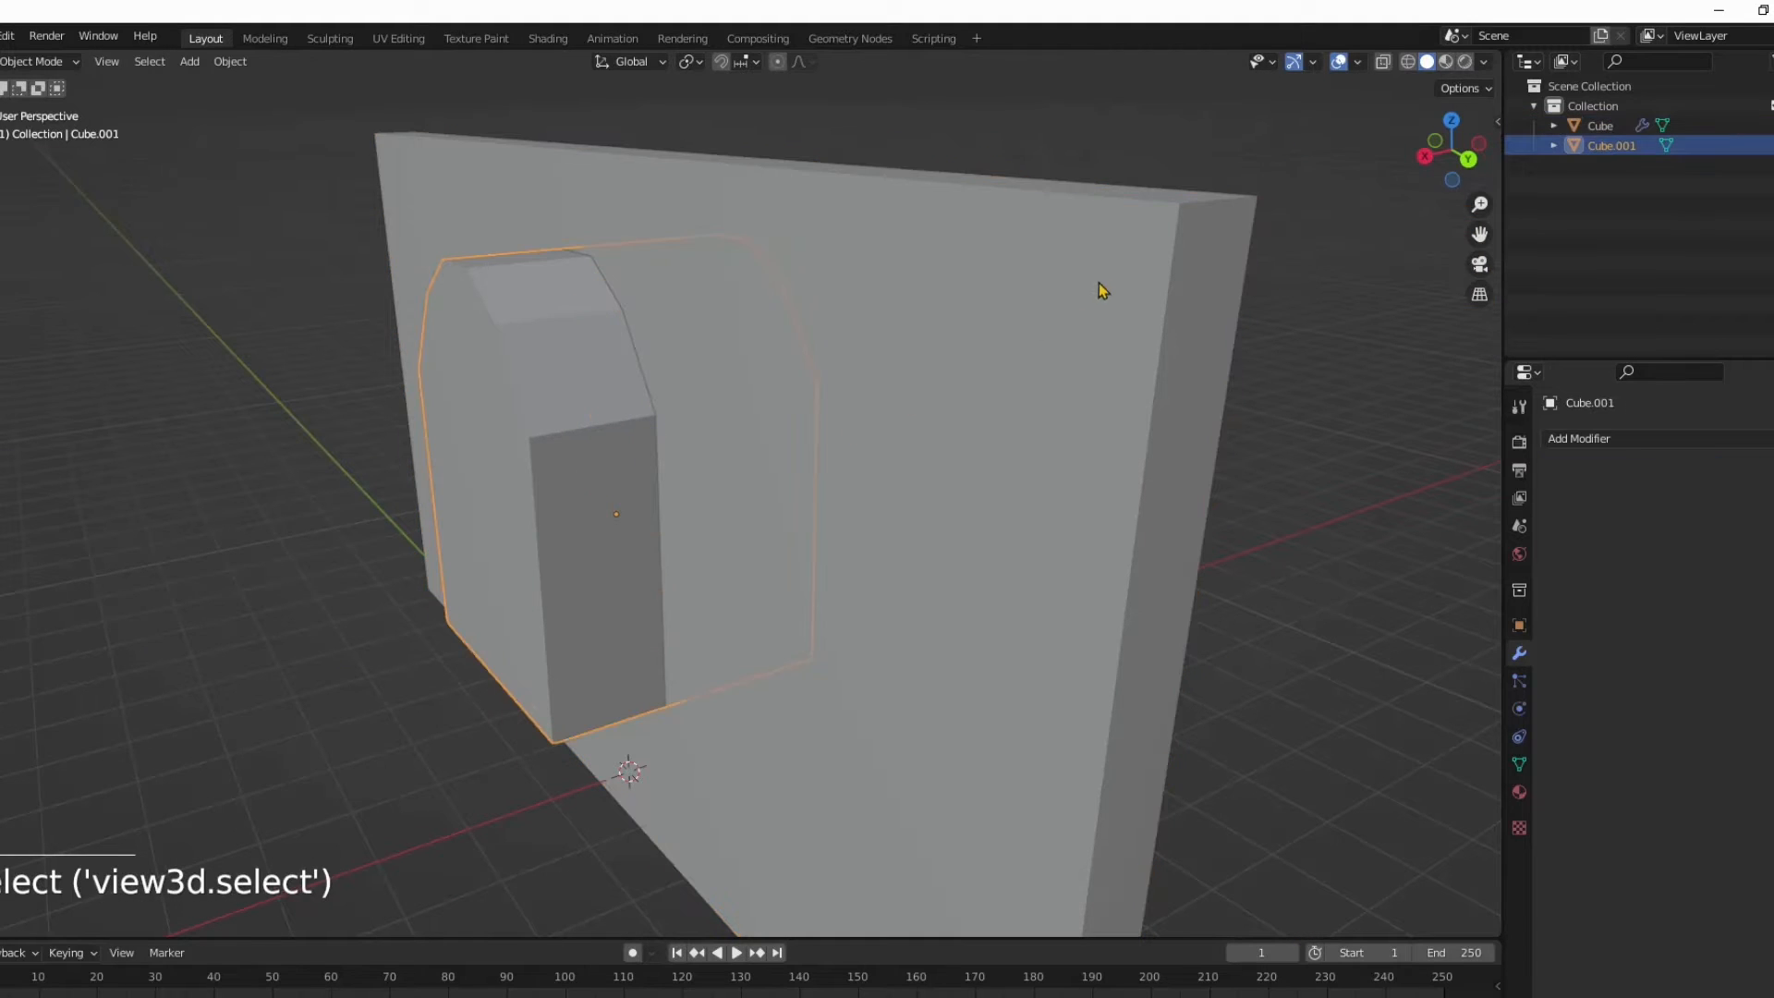
left_click(915, 514)
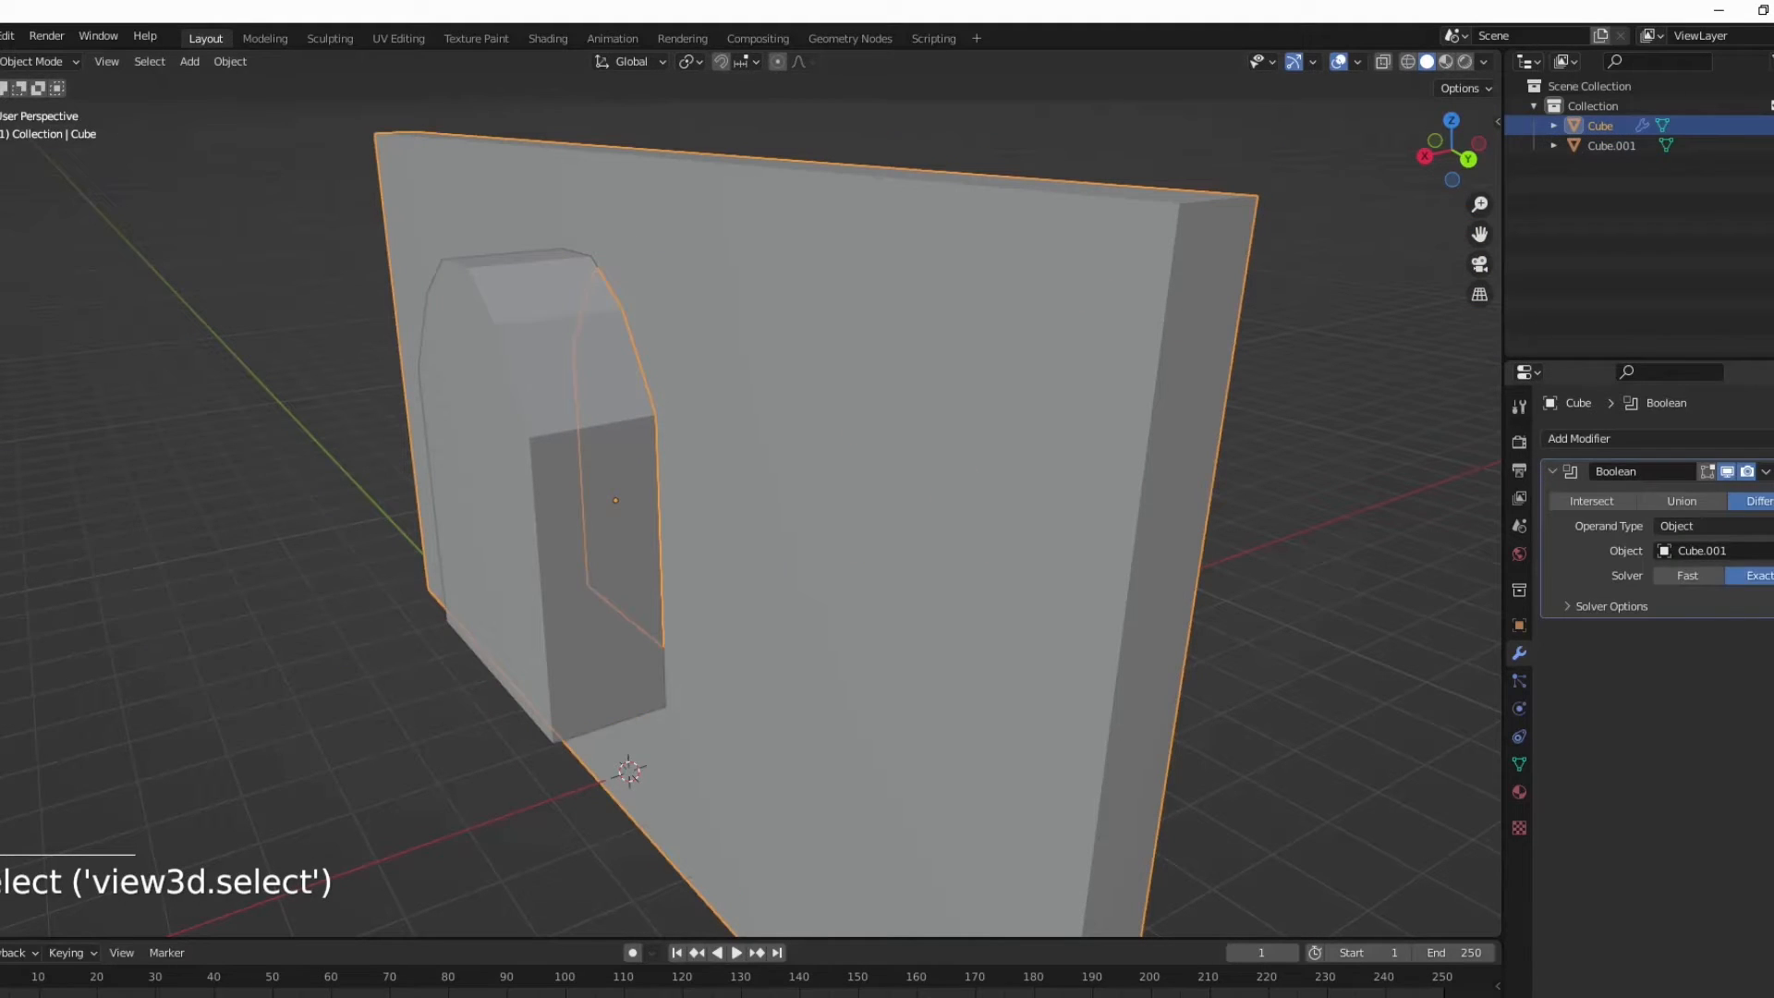
left_click(1765, 471)
left_click(1737, 500)
Step: Scale the arched block down along X until it sits slightly recessed inside the wall opening
left_click(763, 434)
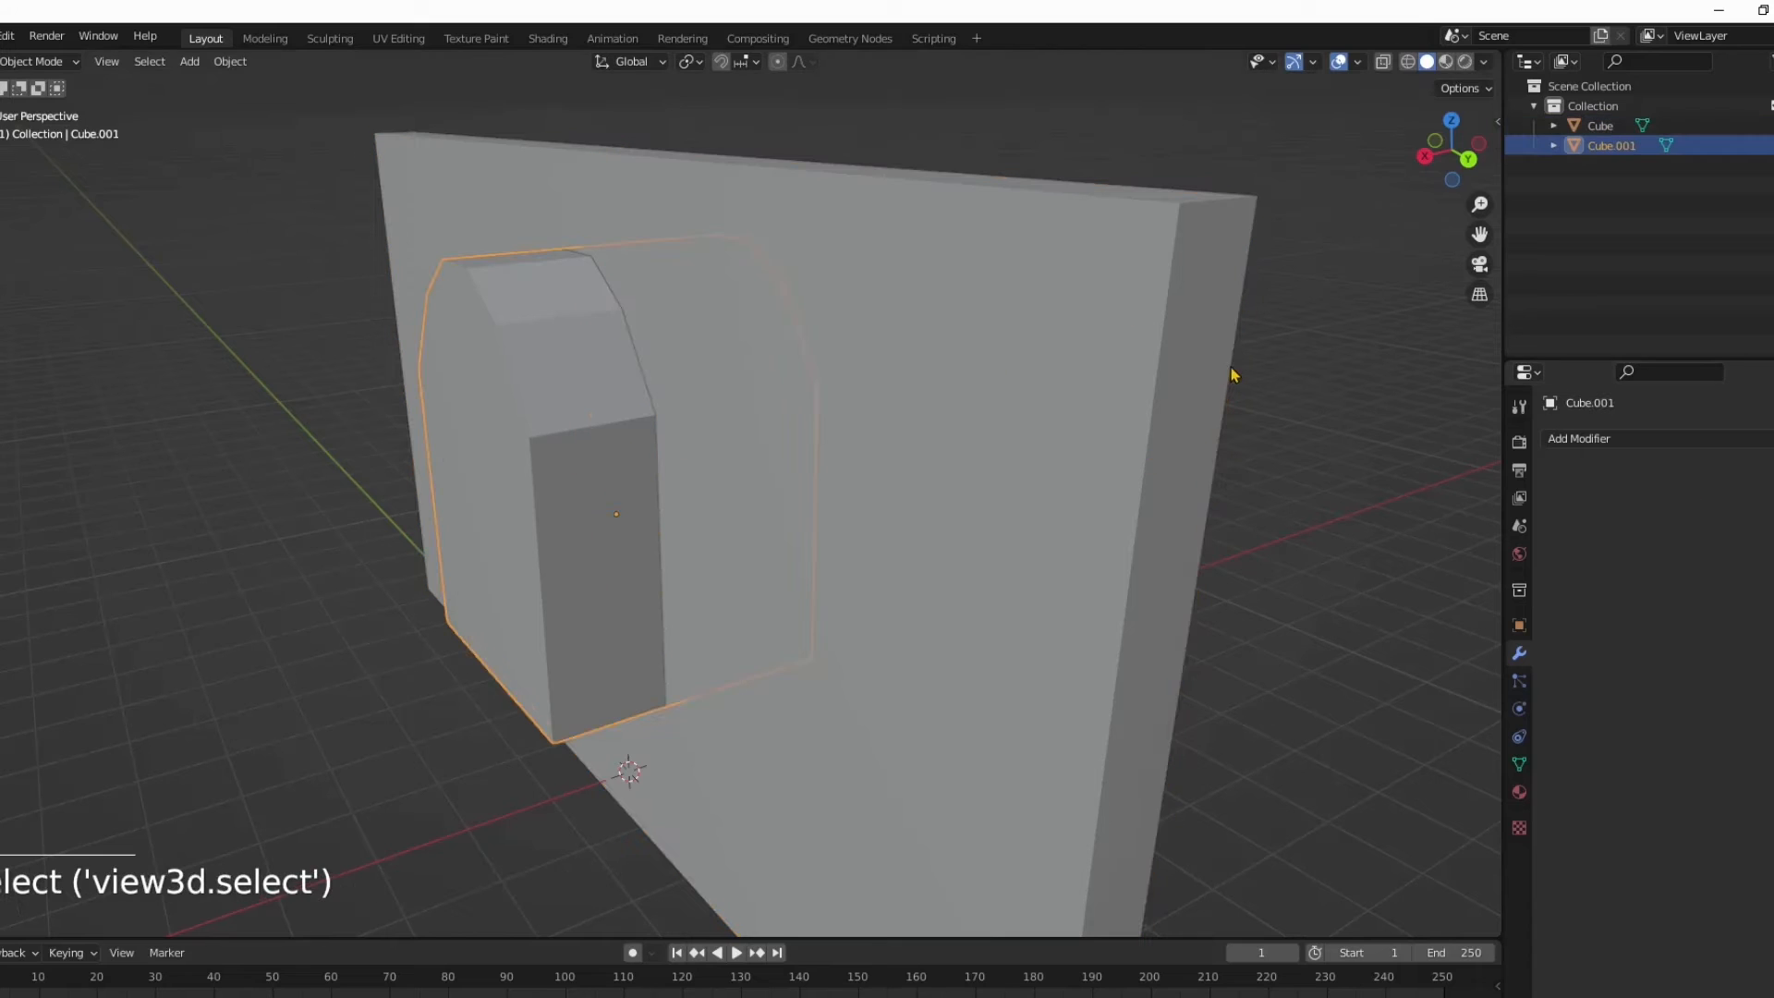
key("g")
key("x")
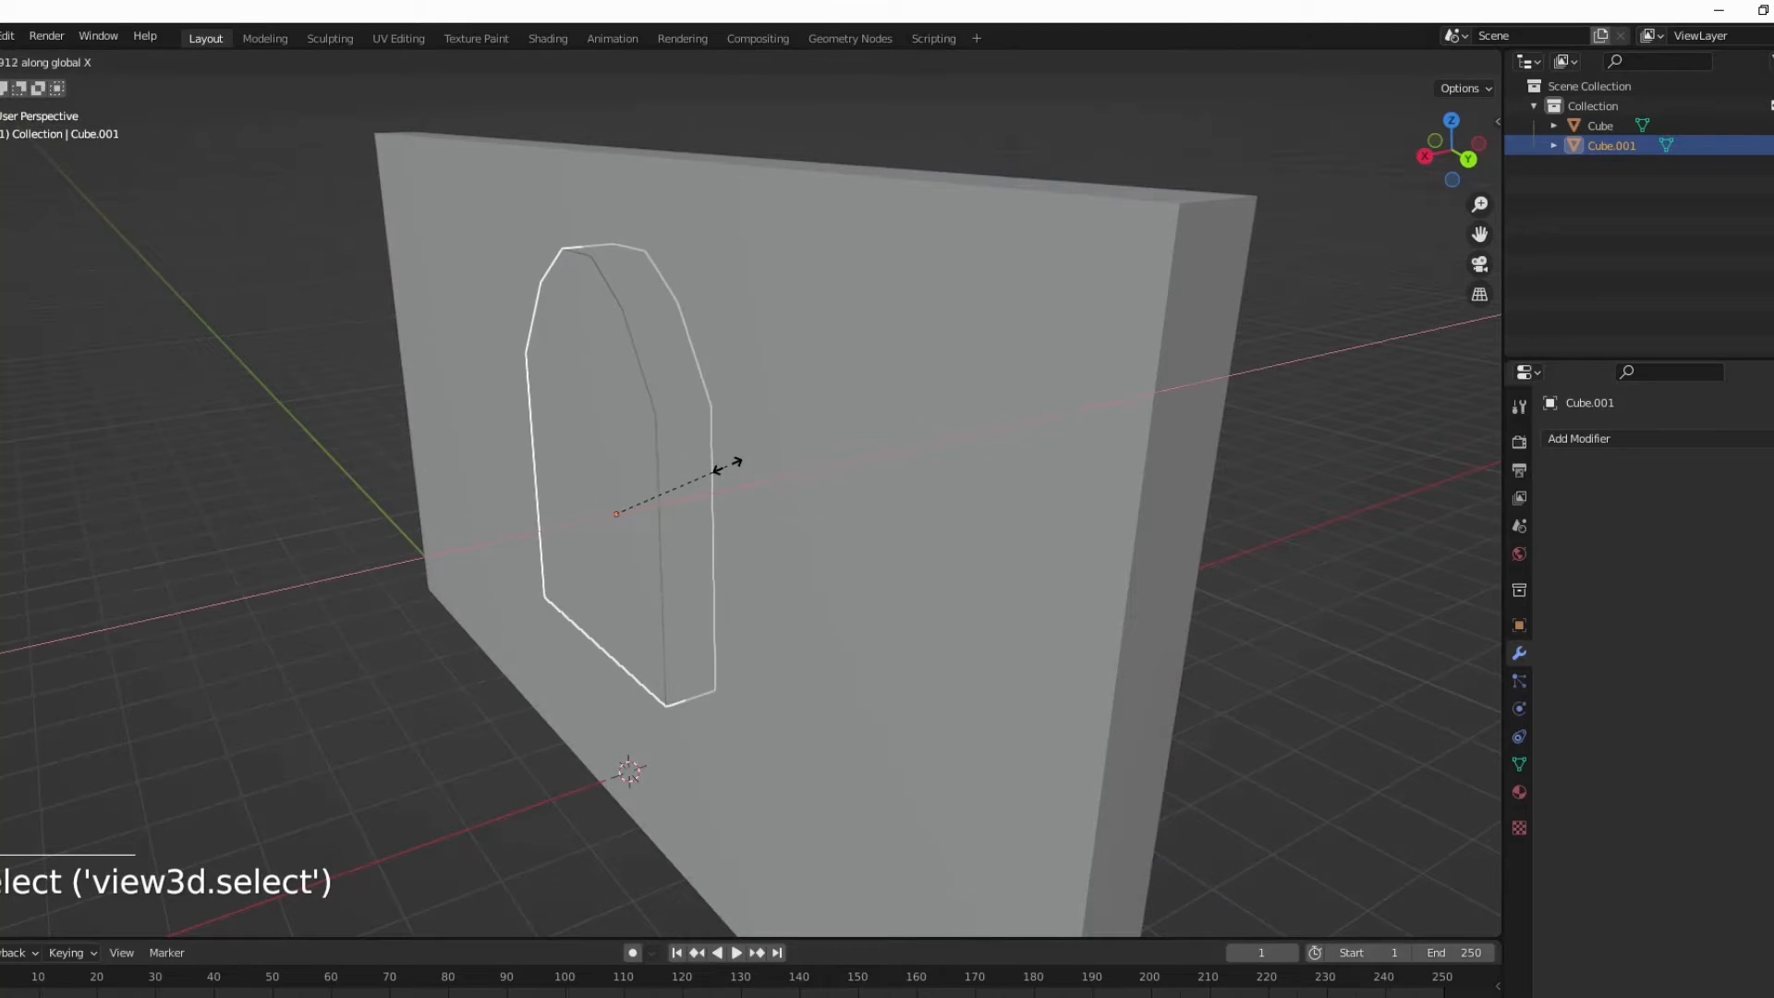
left_click(714, 471)
middle_click_drag(718, 469, 1159, 467)
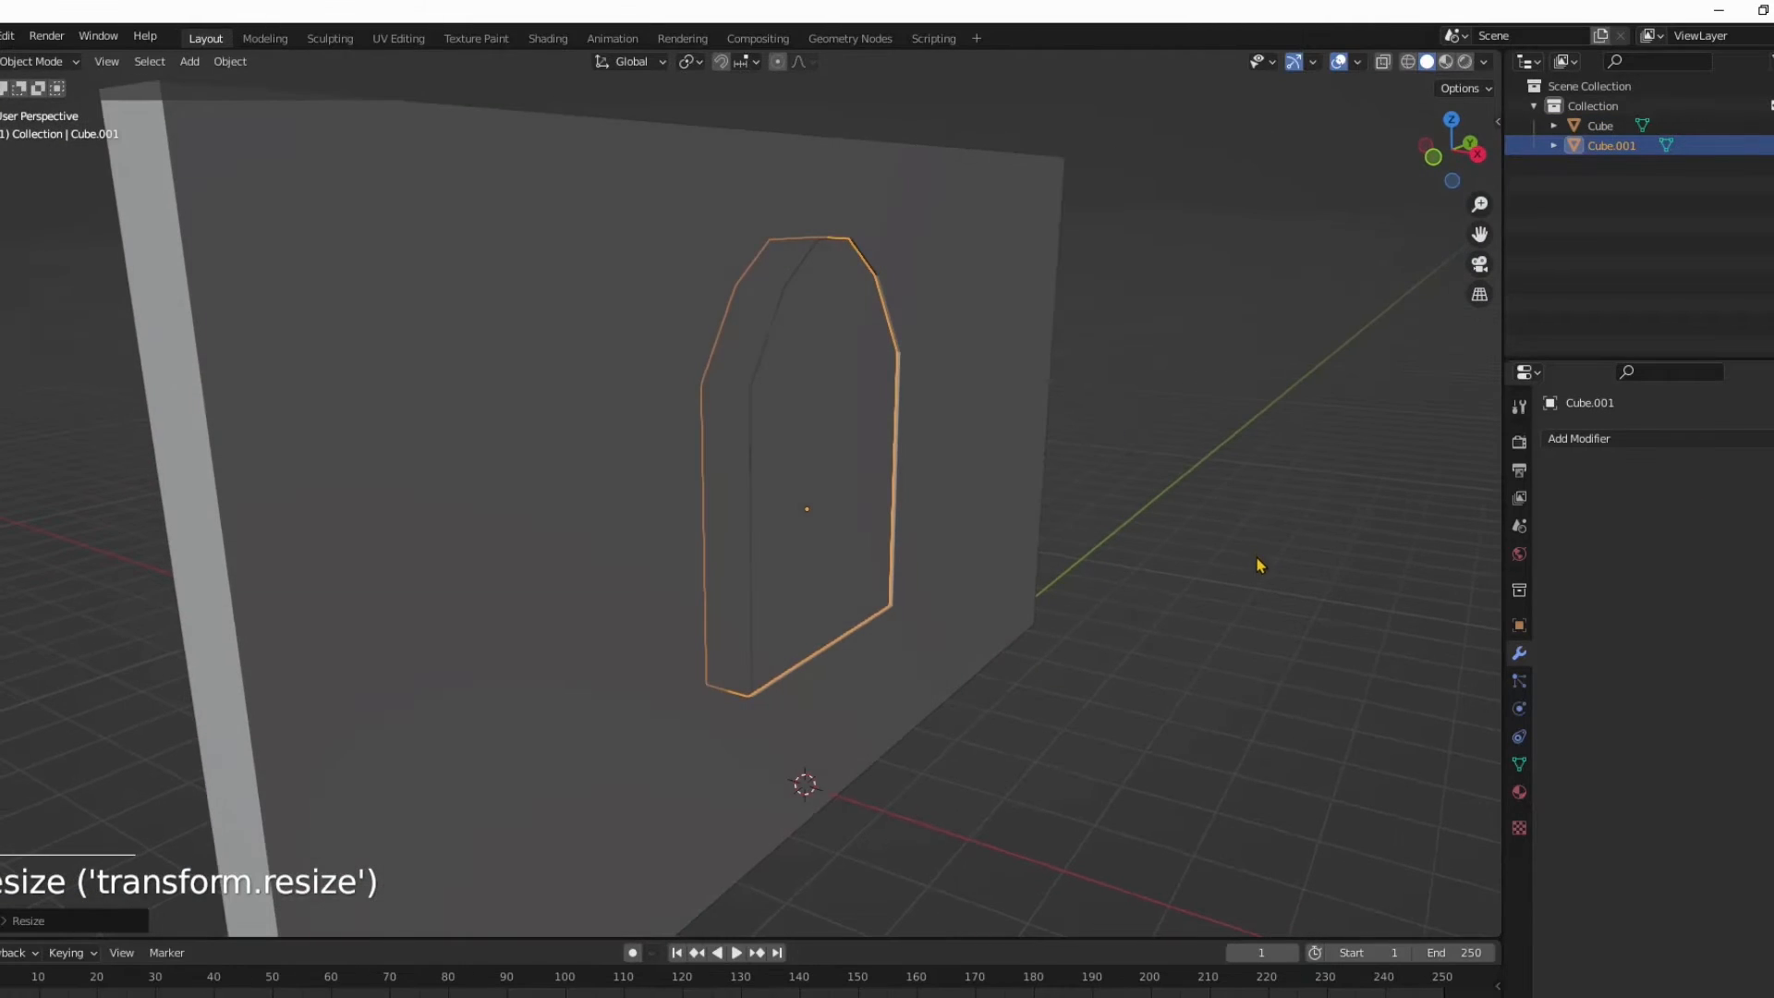
key("s")
key("x")
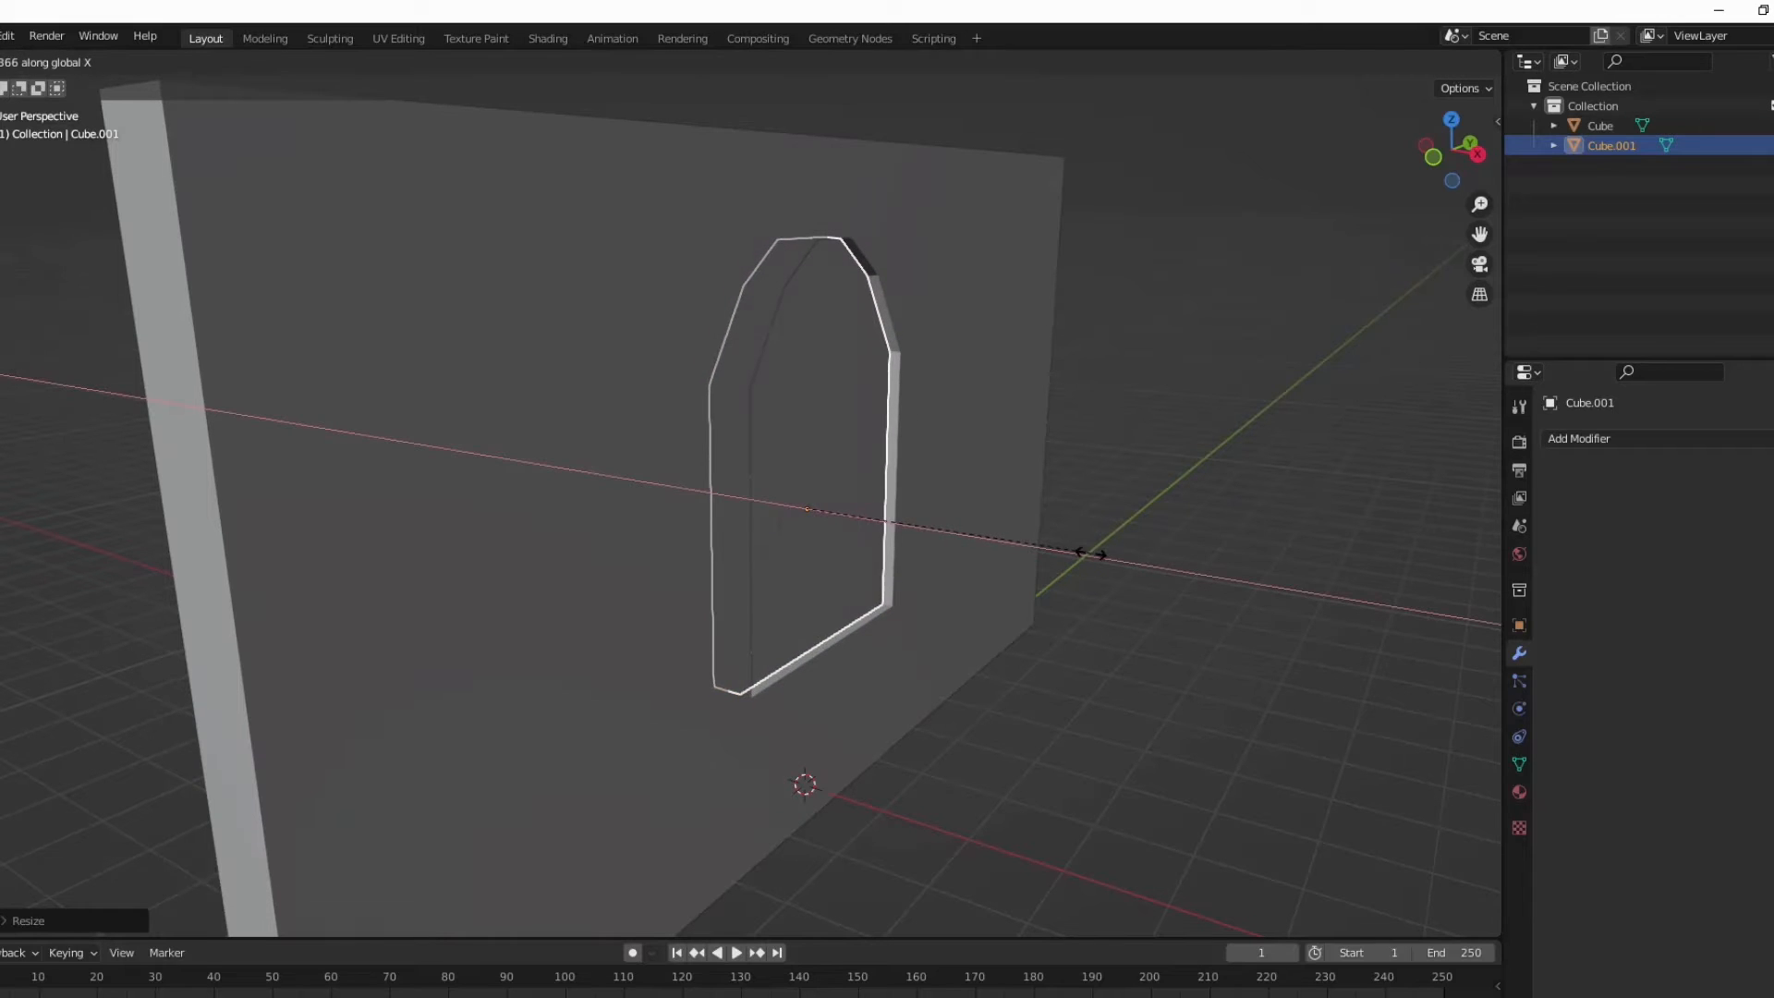
left_click(1091, 555)
left_click(1347, 440)
middle_click_drag(1330, 448, 975, 494)
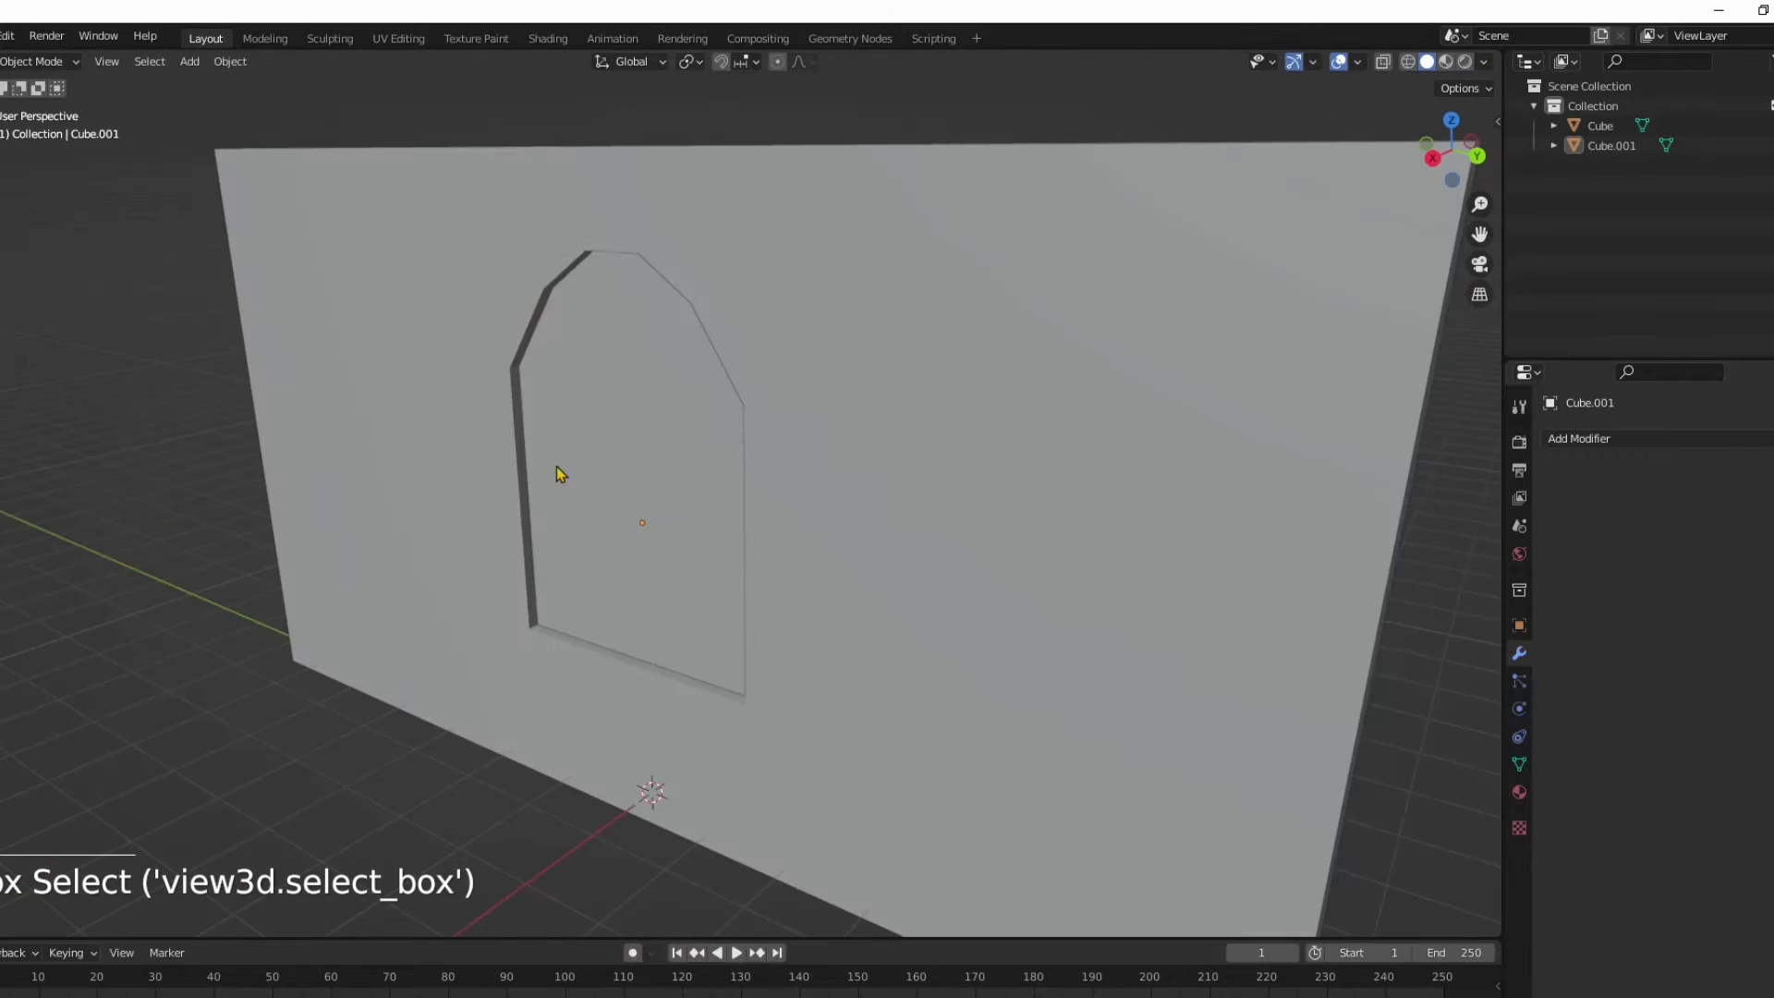
Step: Select the thinned arched block in the opening and snap the 3D cursor to it
left_click(614, 444)
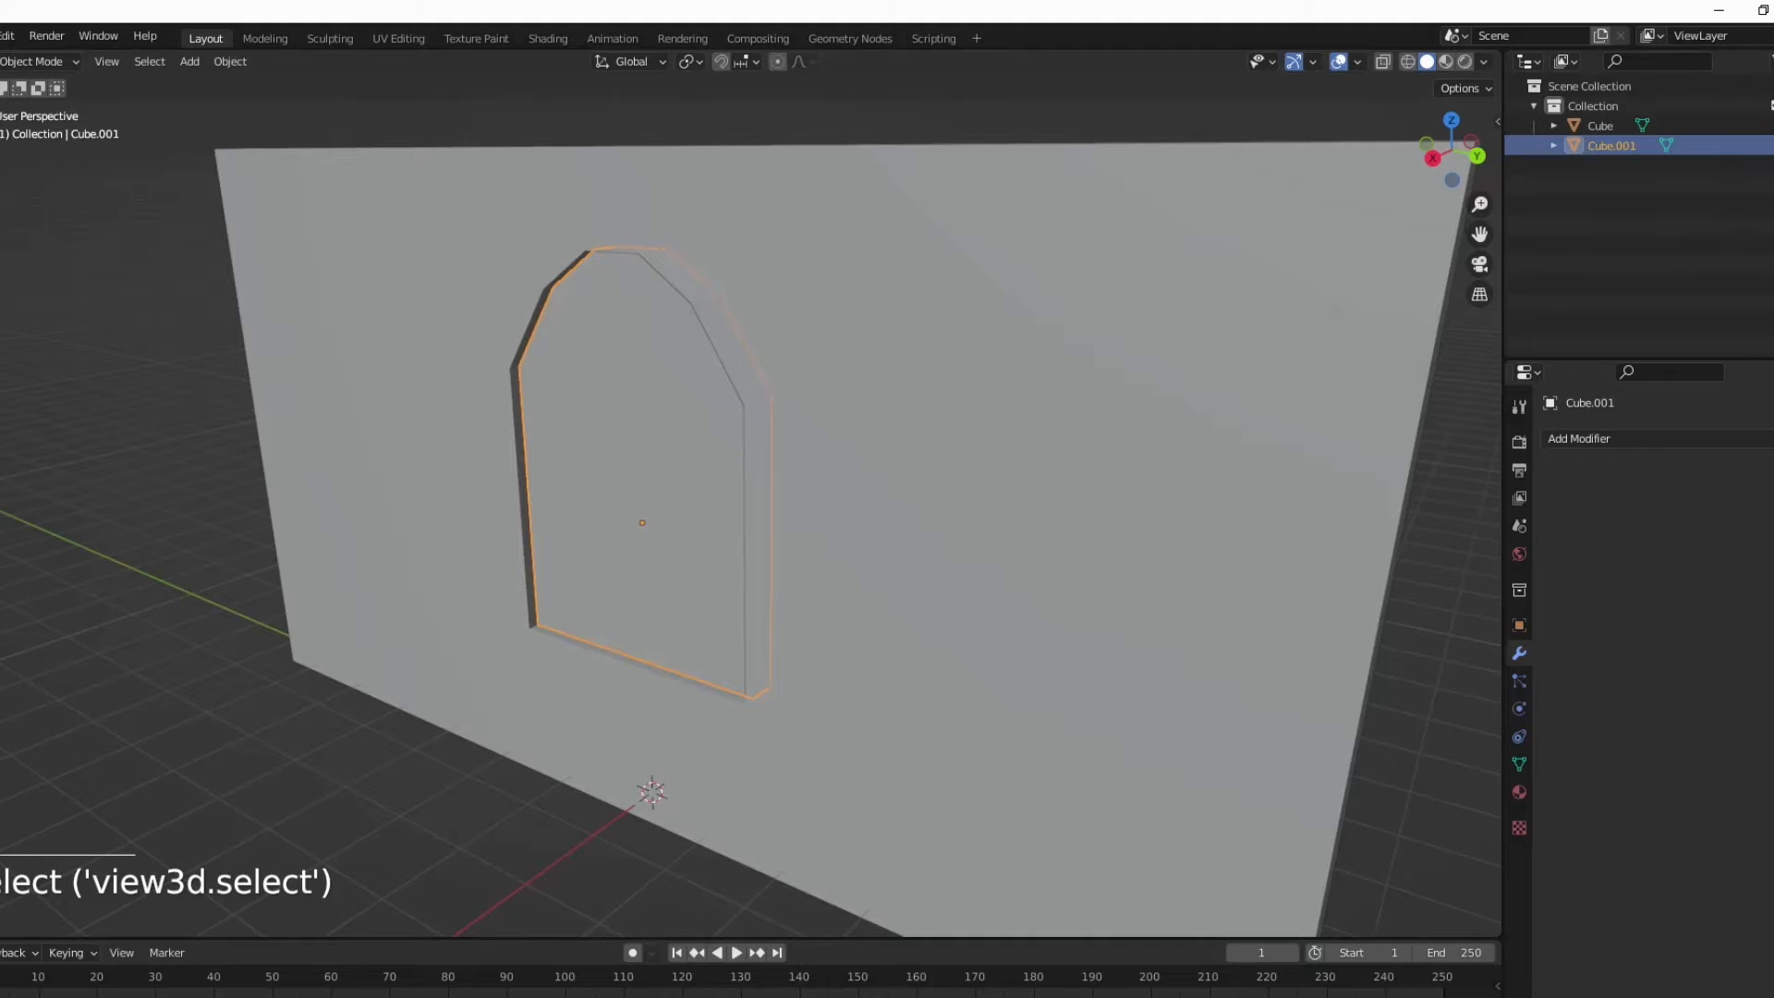
left_click(1049, 292)
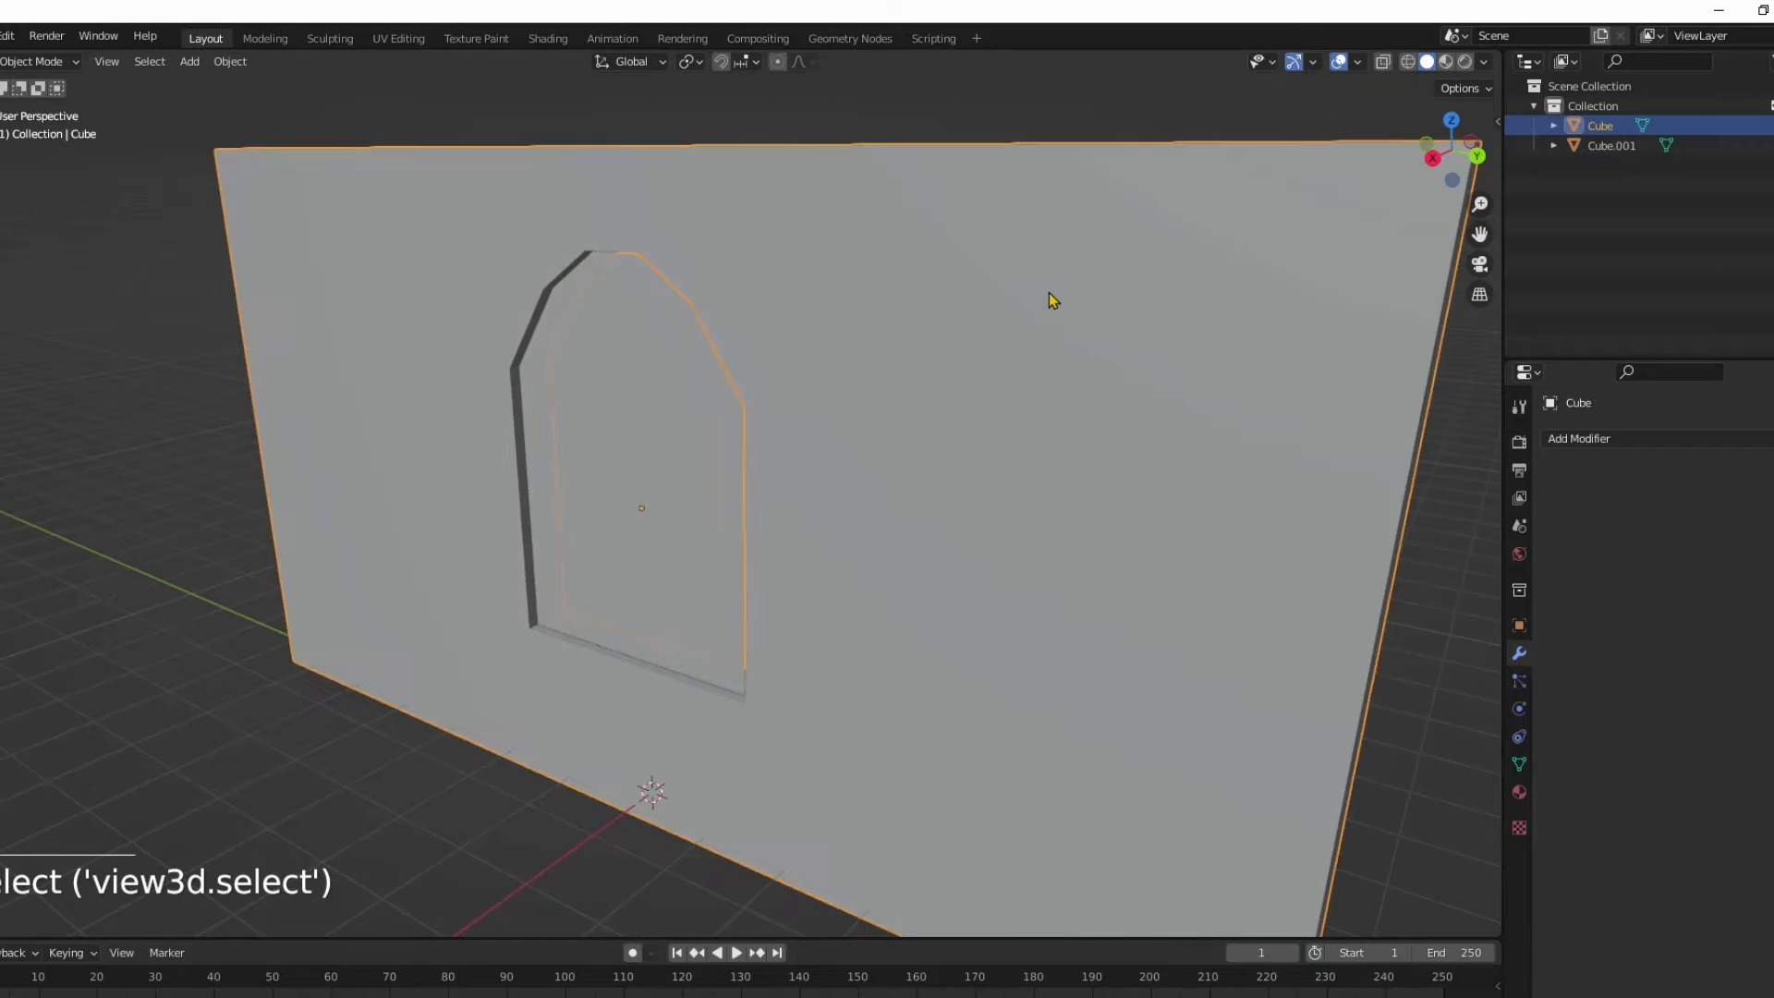
middle_click_drag(740, 354, 690, 515)
left_click(662, 432)
scroll(681, 409, "up", 3)
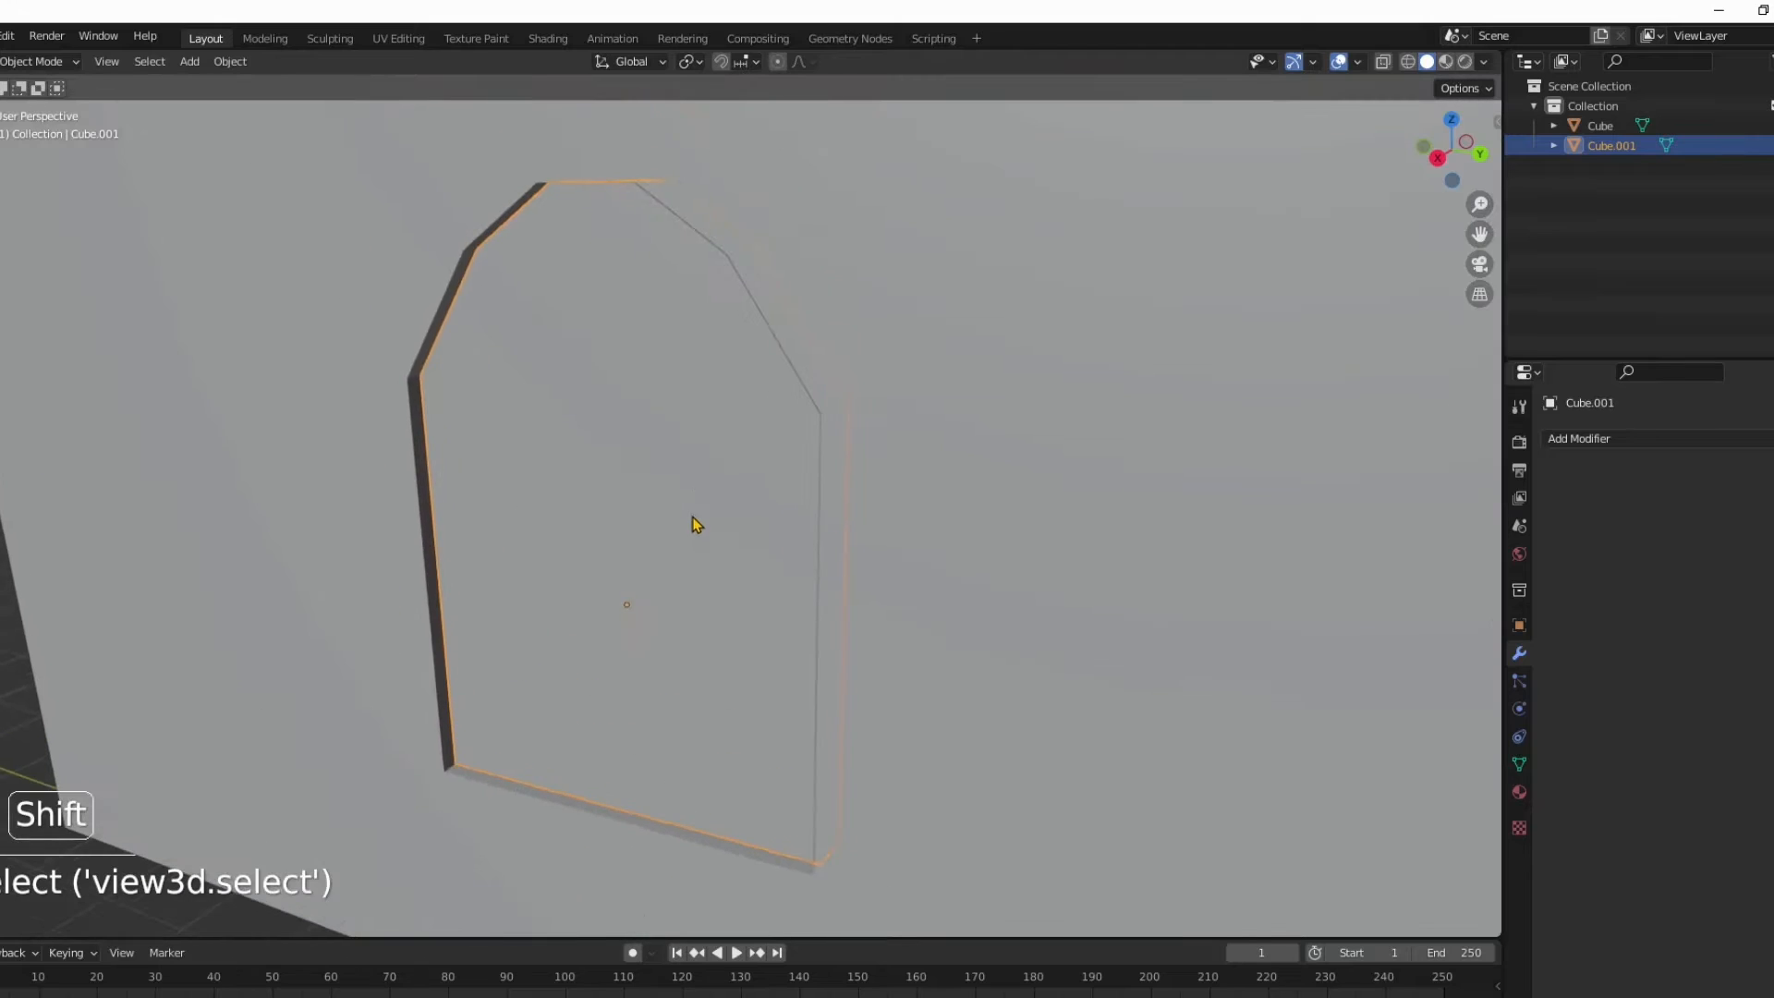
scroll(689, 516, "down", 3)
scroll(796, 551, "up", 4)
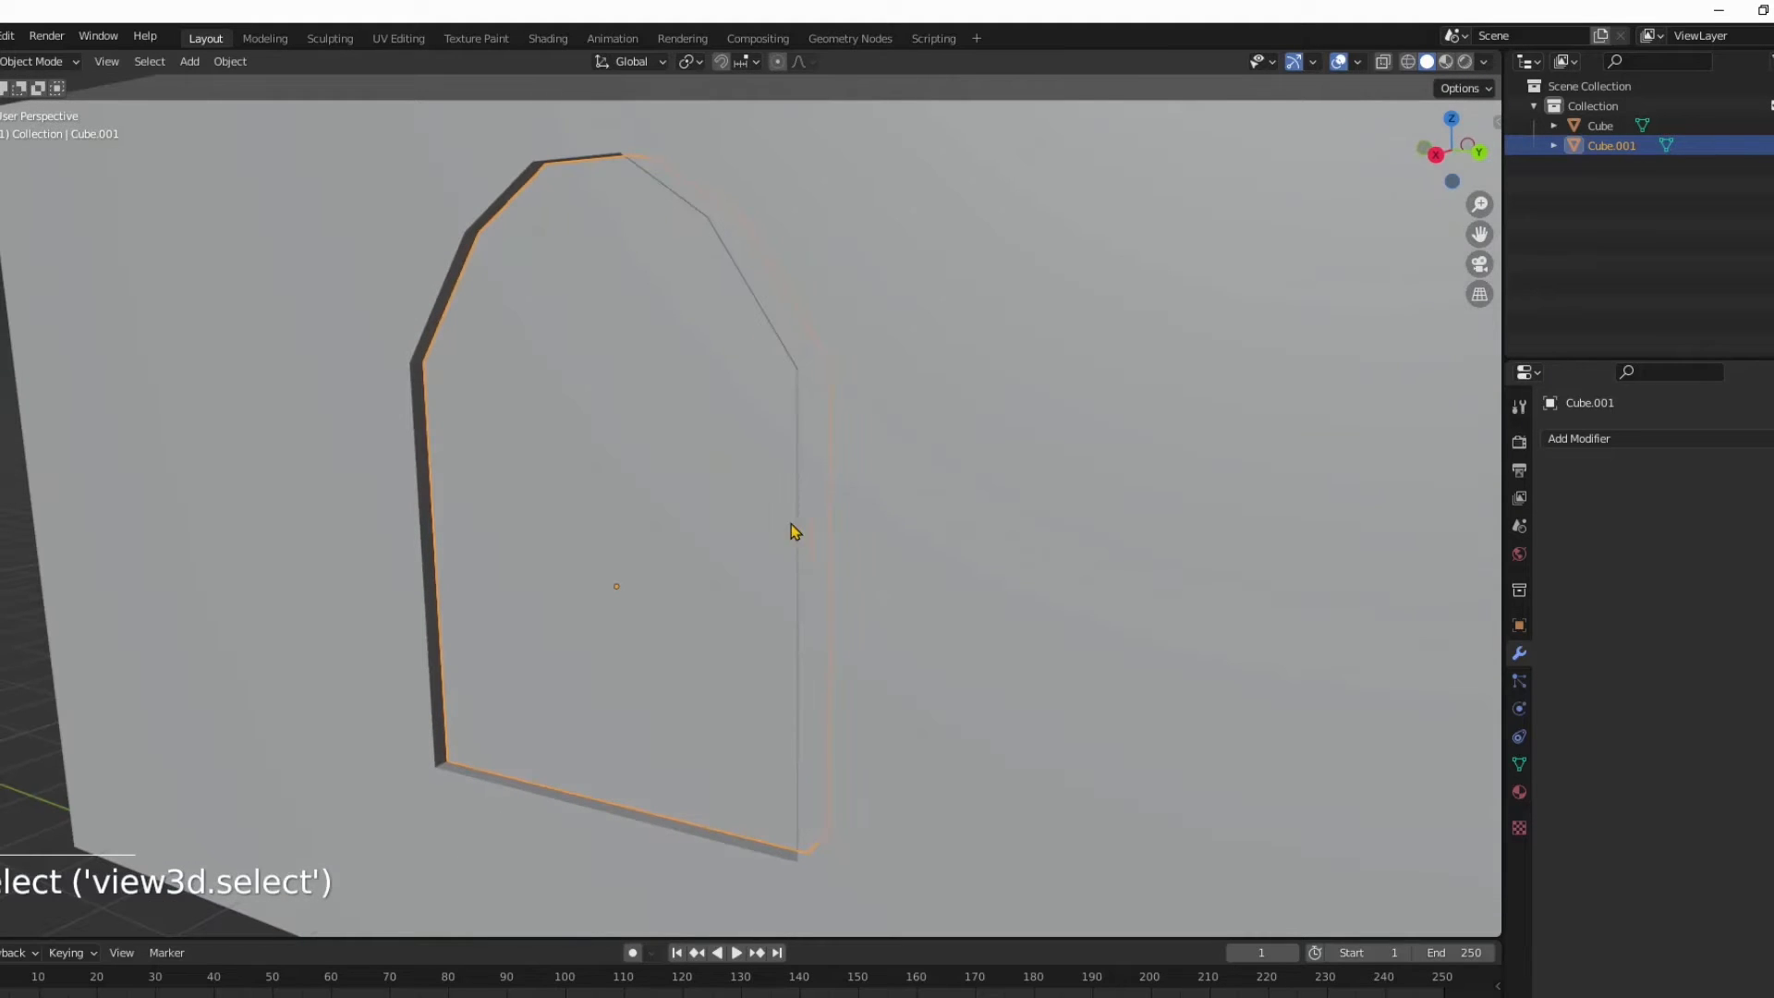
scroll(574, 407, "down", 5)
middle_click_drag(574, 408, 796, 456)
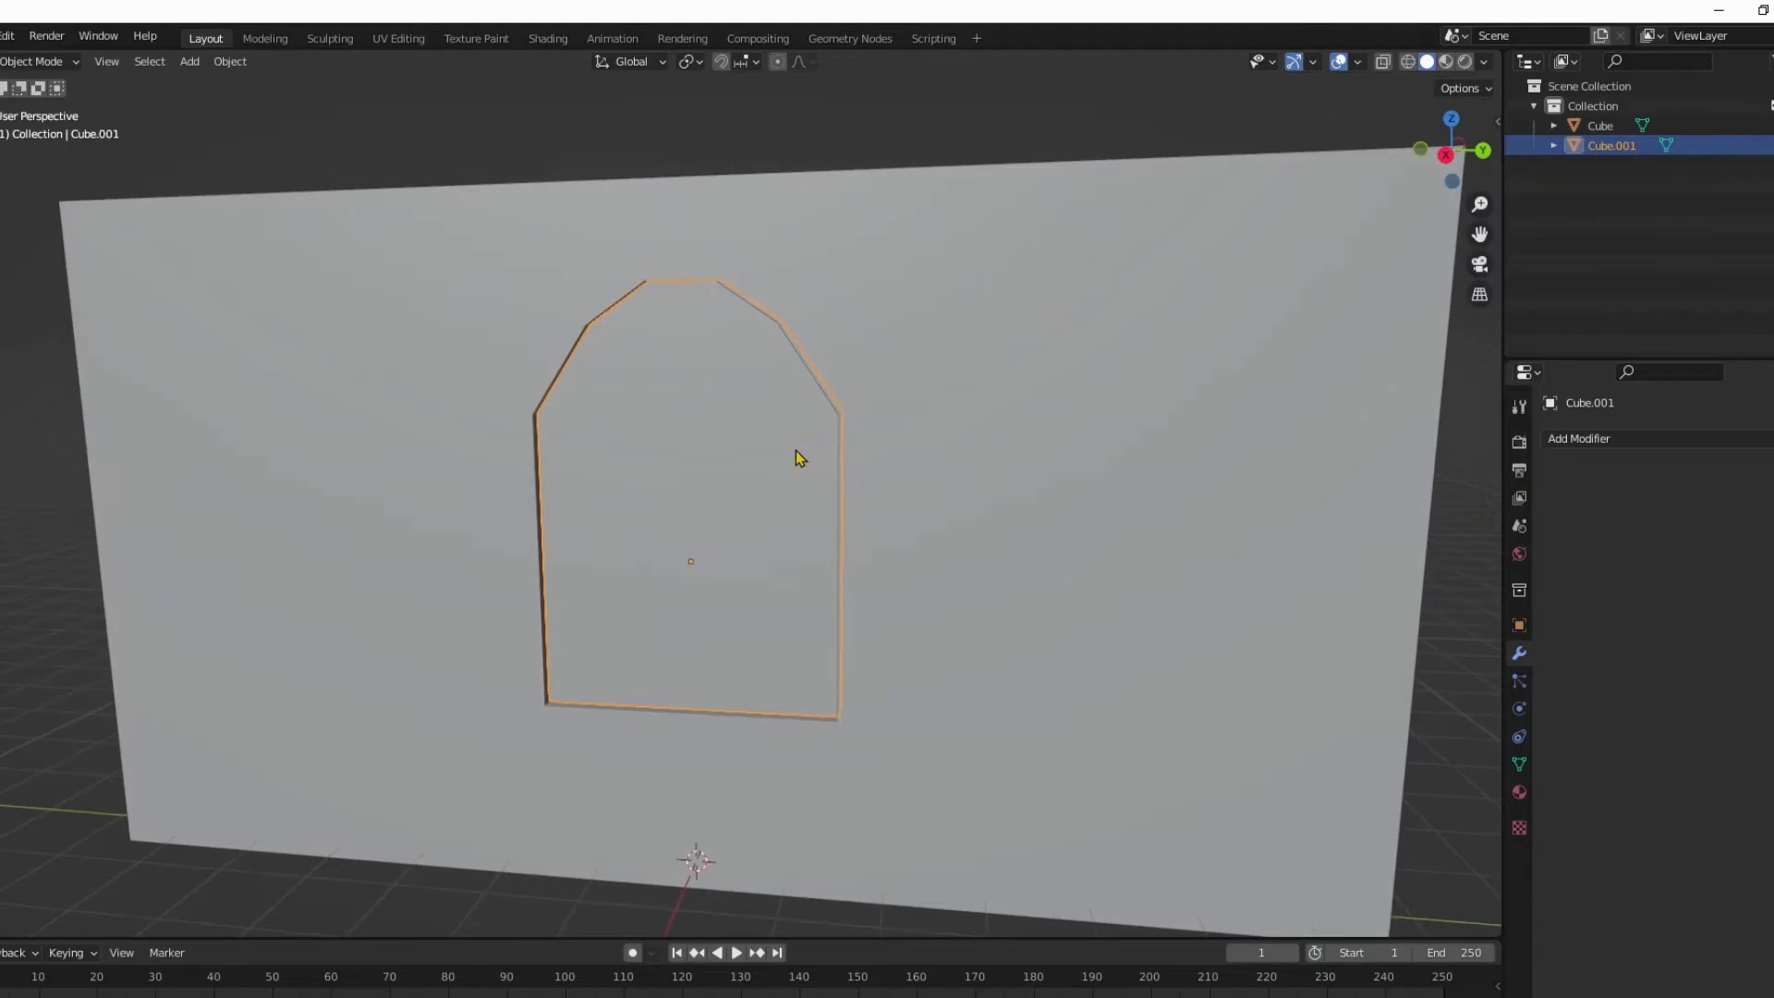
key("shift+s")
left_click(647, 632)
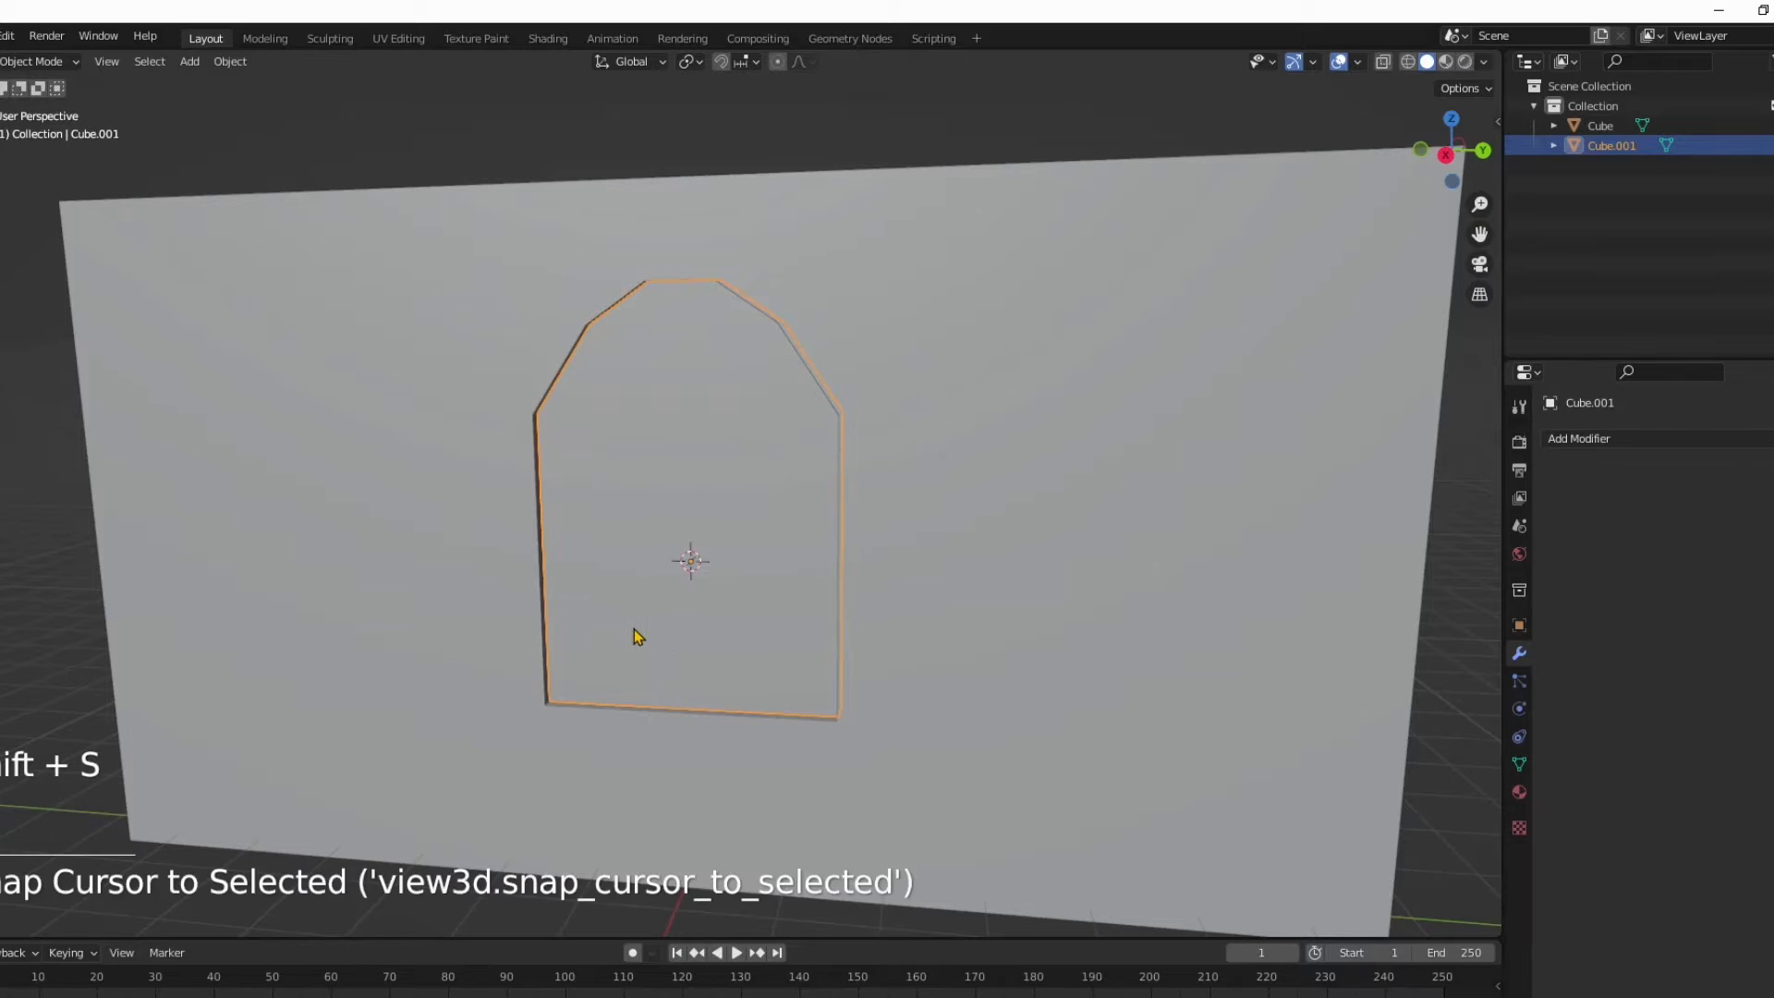
Step: Add a mesh cube at the 3D cursor and shrink it to a small block in the middle of the arched panel
middle_click_drag(634, 630, 849, 600)
key("shift+a")
mouse_move(826, 596)
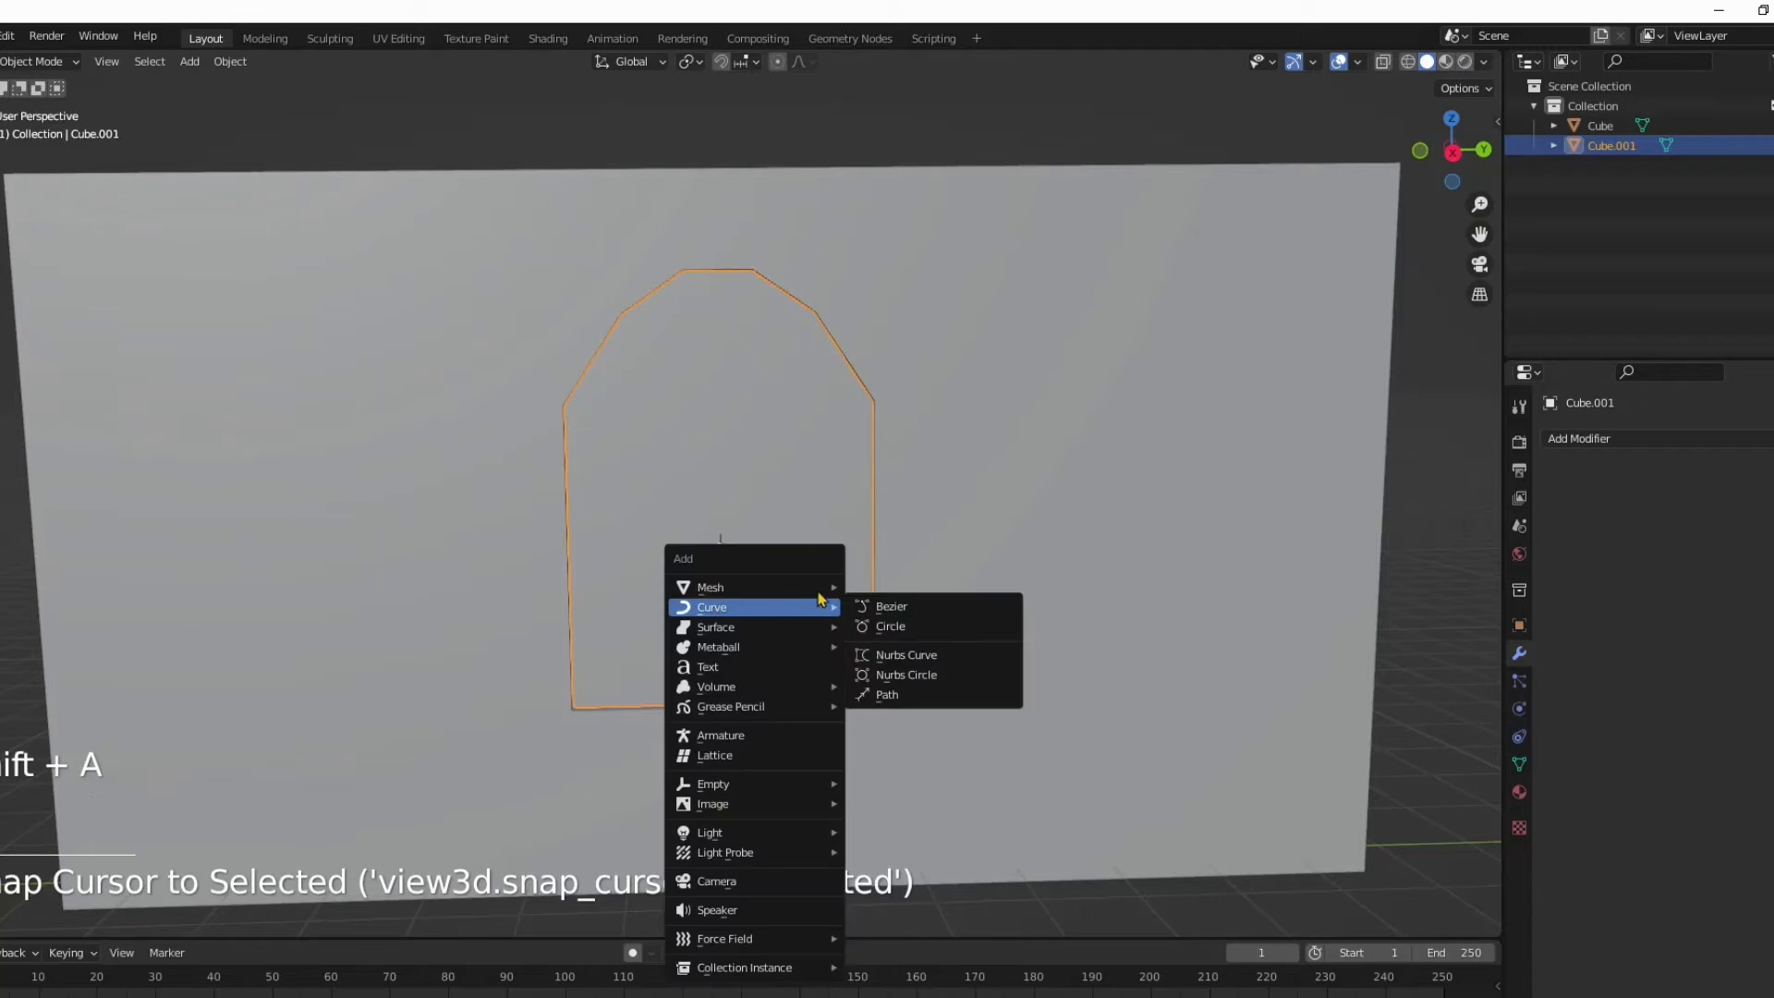
left_click(889, 607)
key("s")
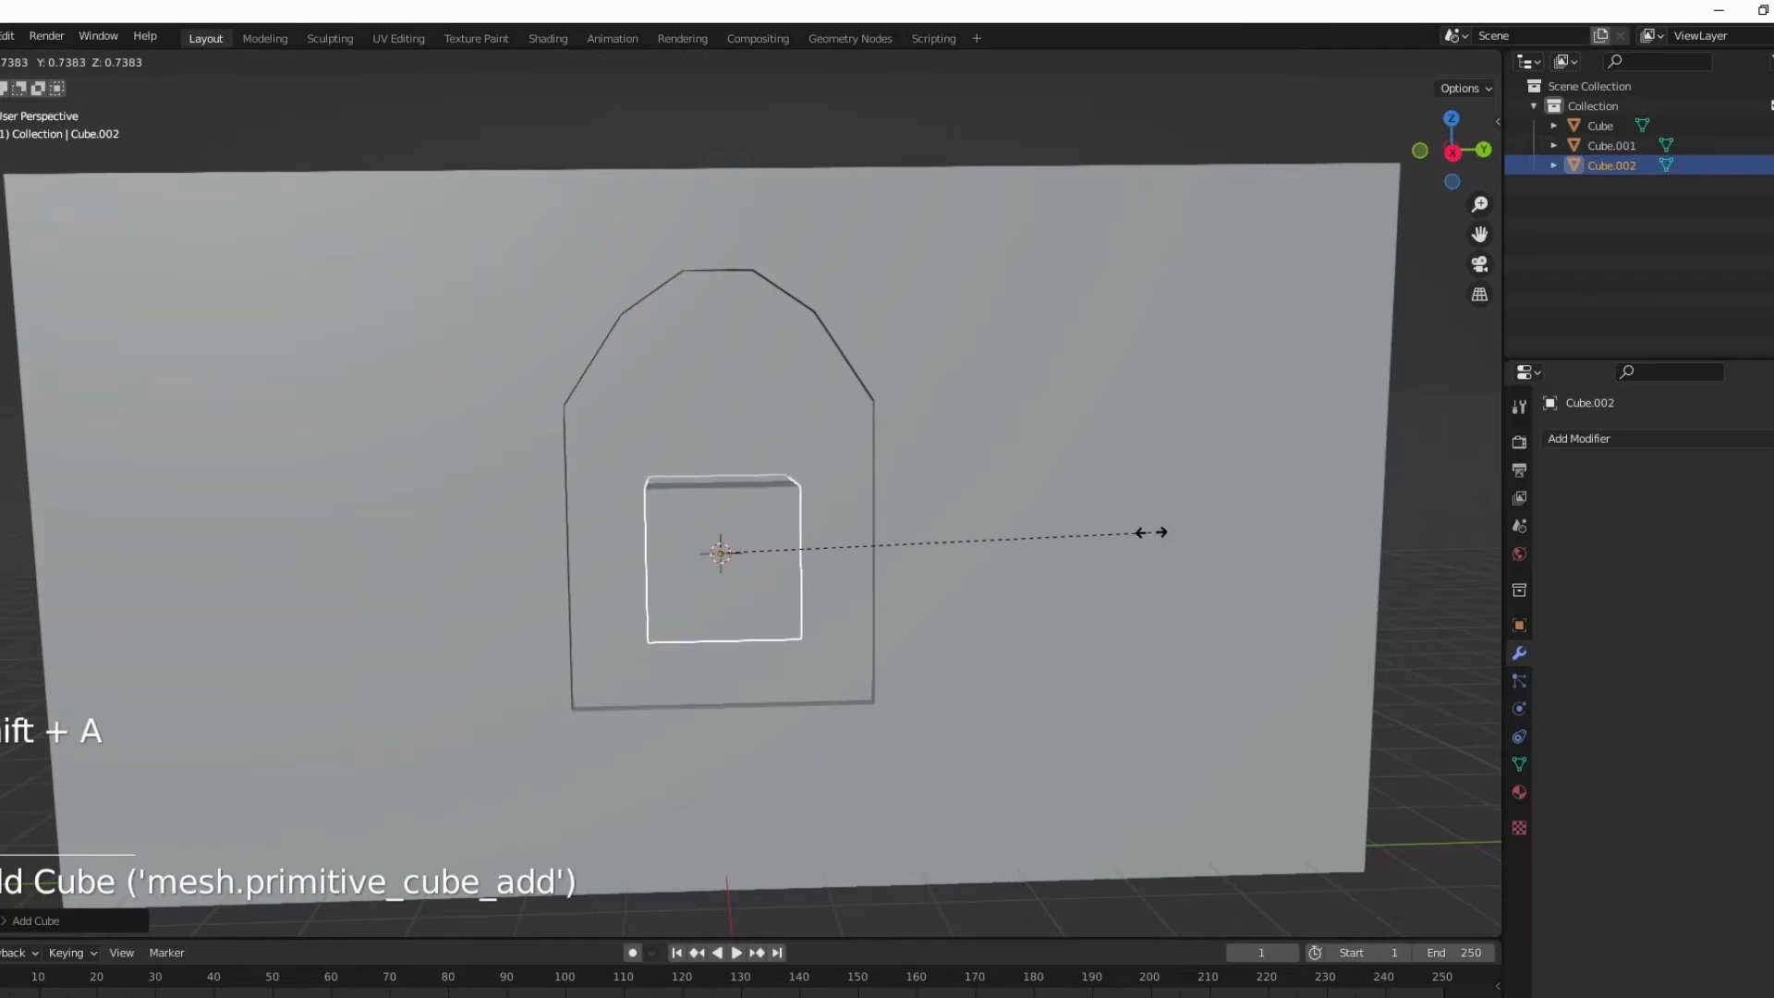
left_click(838, 558)
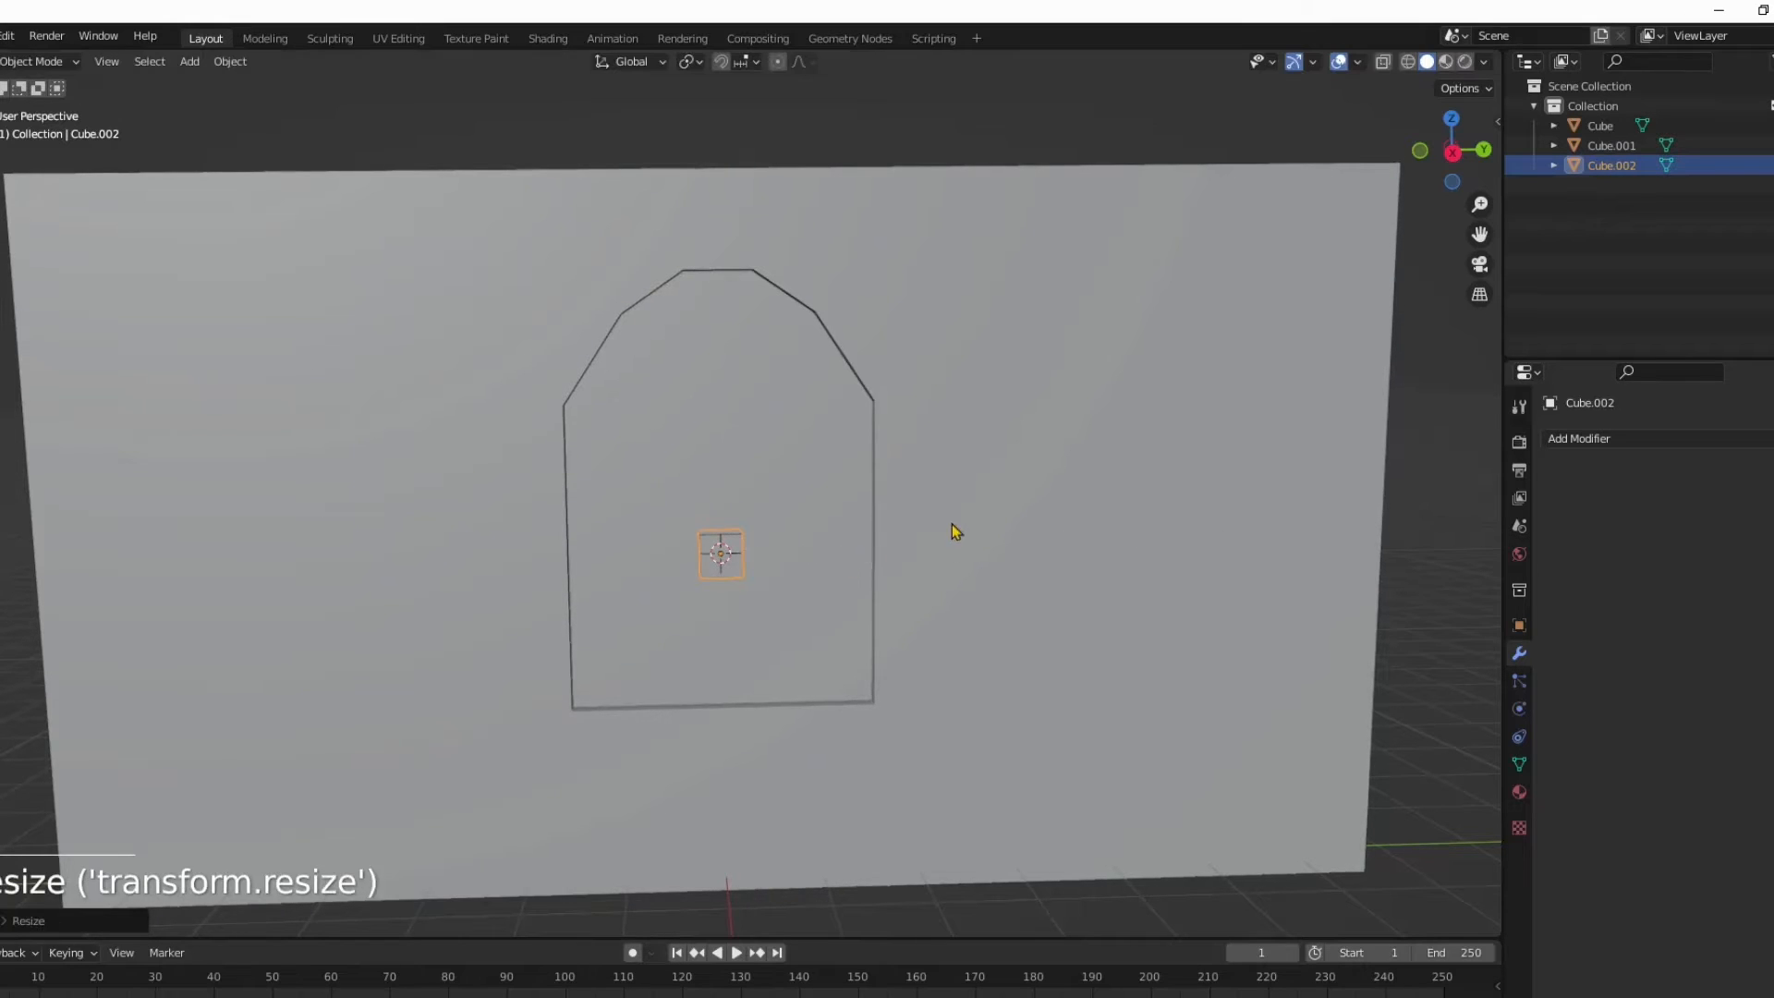
middle_click_drag(950, 527, 789, 579)
key("s")
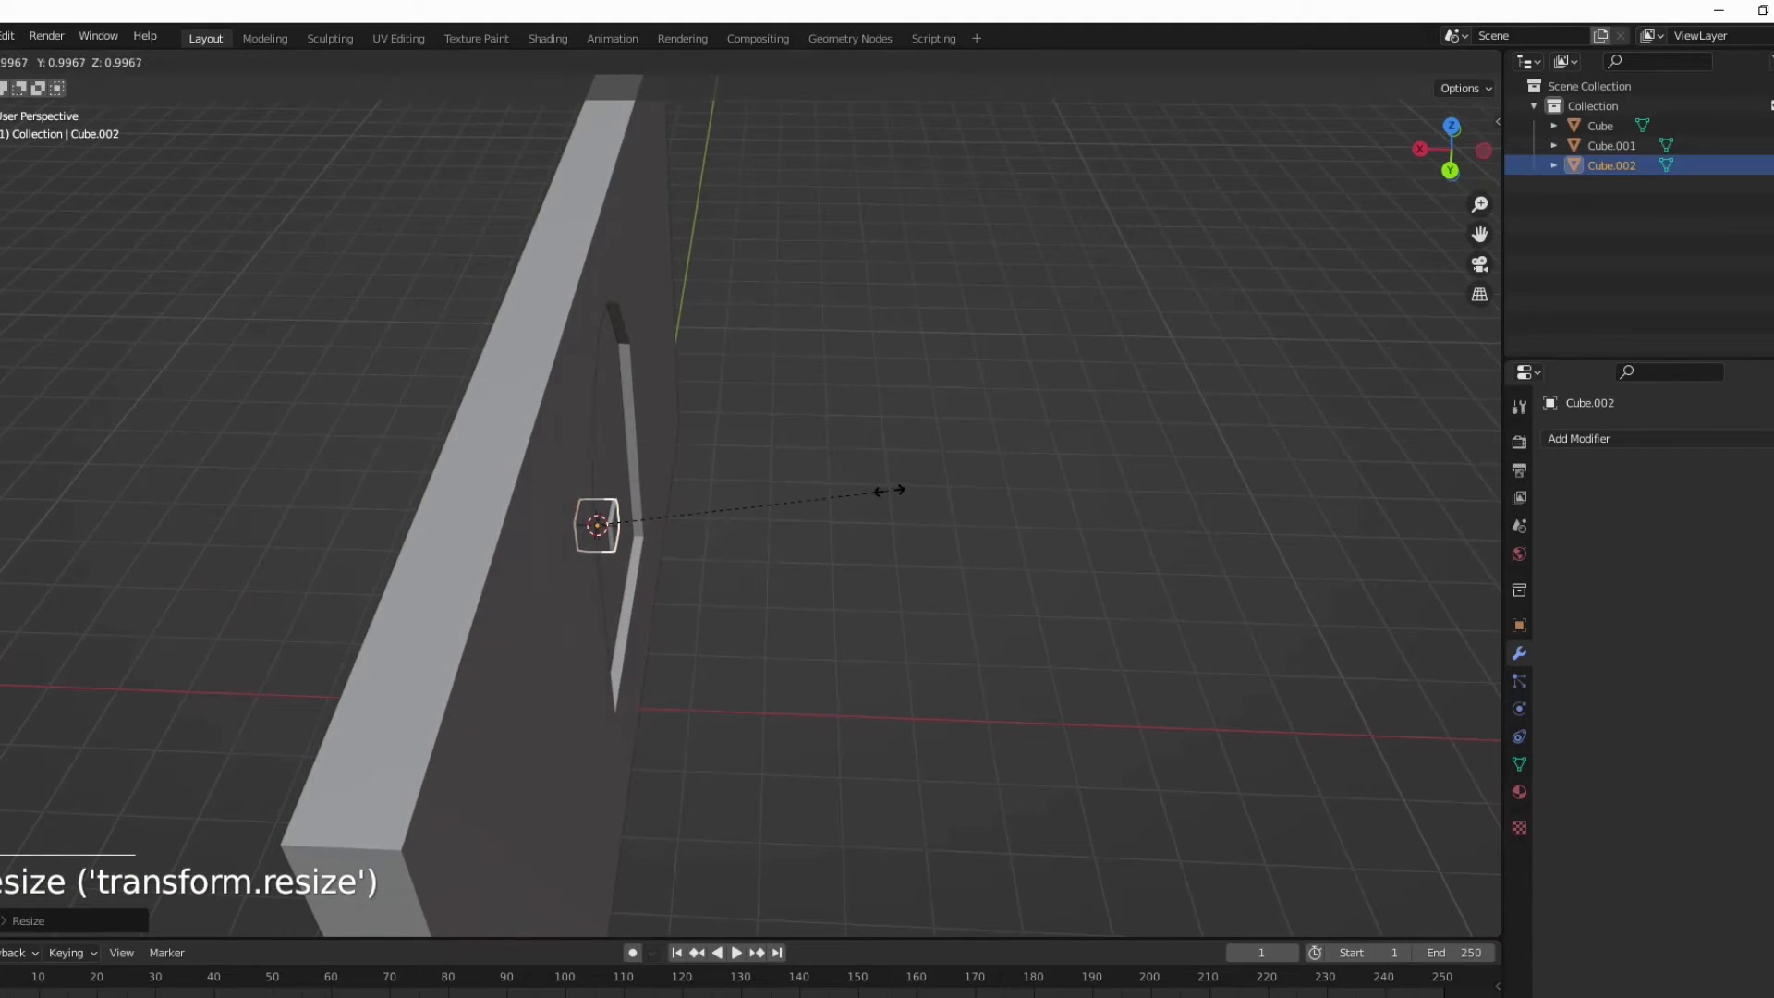
left_click(931, 527)
middle_click_drag(930, 527, 1071, 564)
key("s")
left_click(1026, 582)
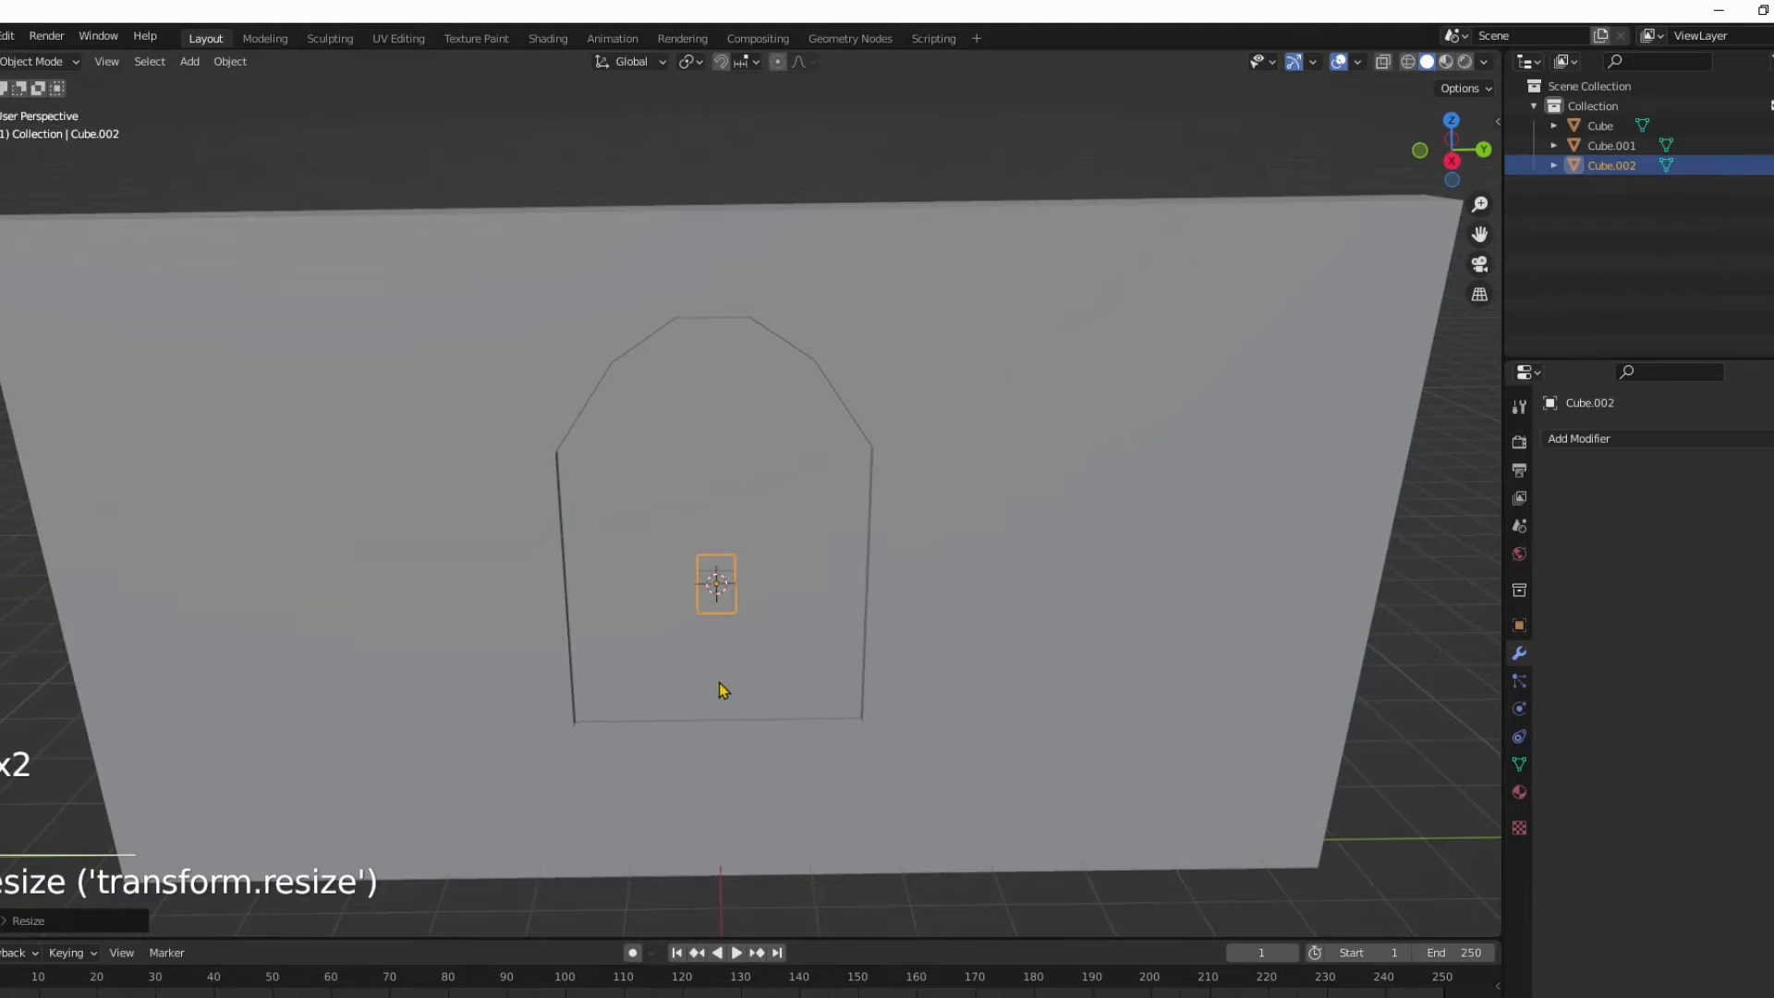
Step: Stretch the small cube along Z into a tall vertical bar
middle_click_drag(720, 685, 801, 591)
key("s")
key("z")
left_click(758, 211)
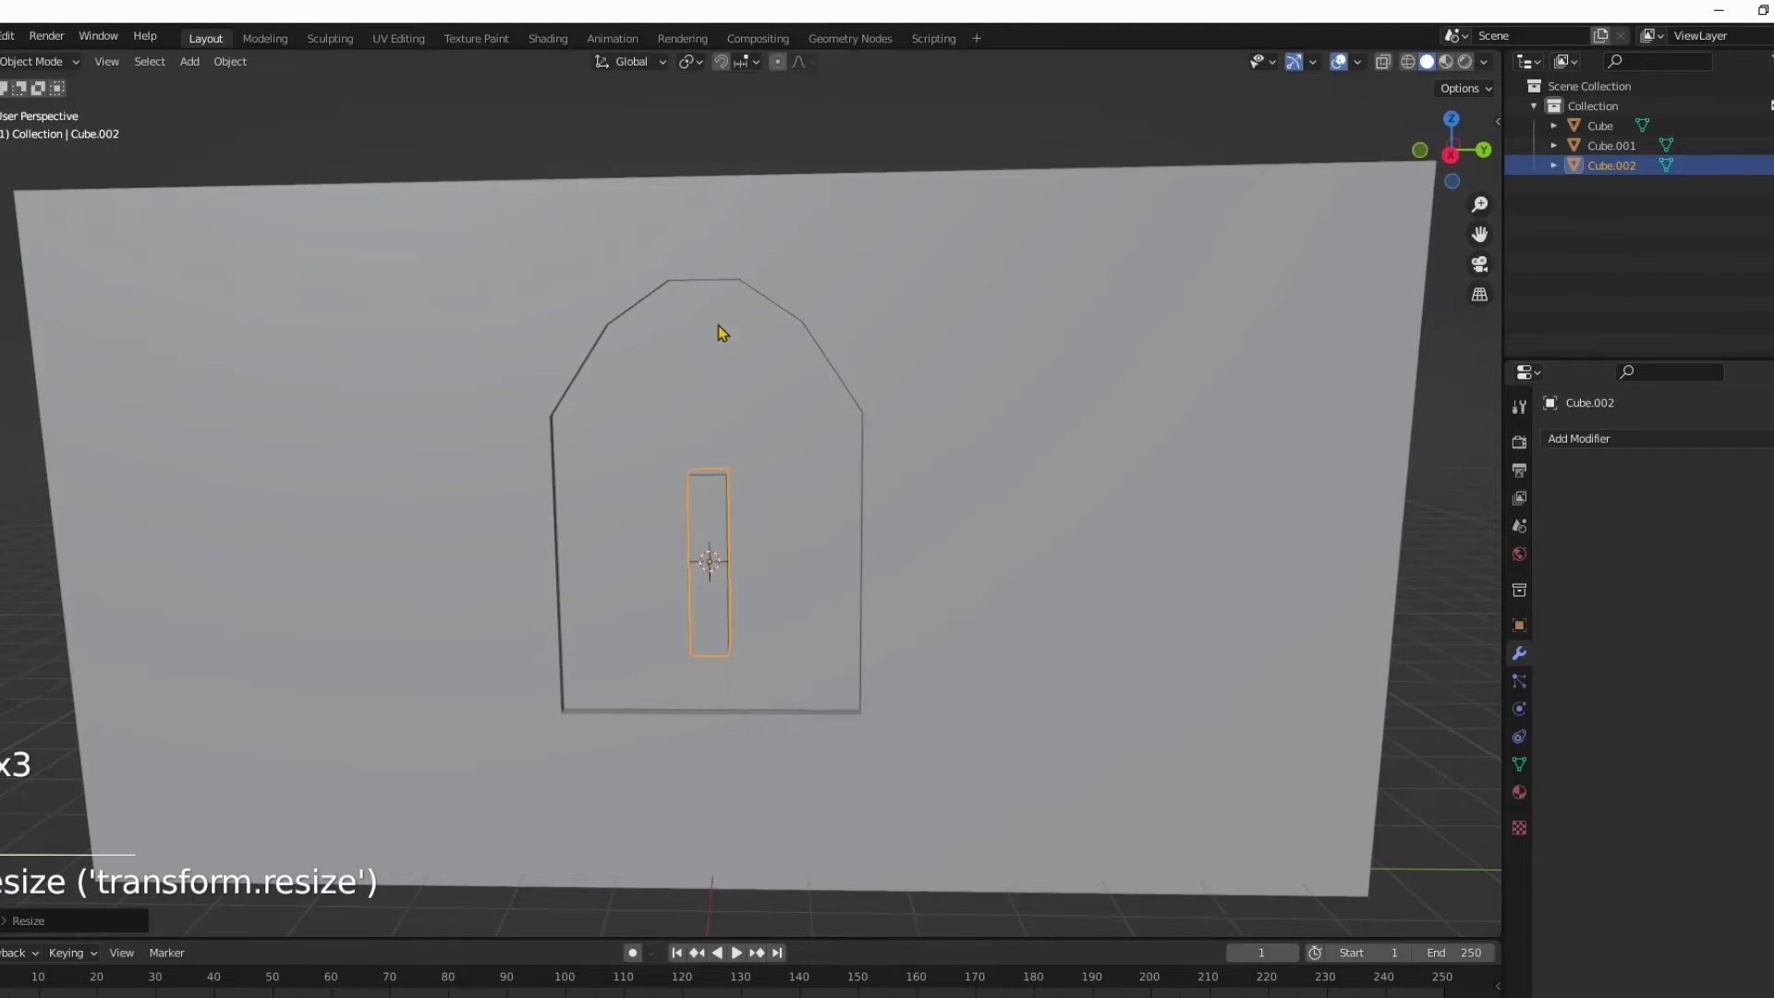
key("s")
key("z")
left_click(750, 218)
Step: Raise the vertical bar along Z and lengthen it to roughly match the height of the arched panel
key("g")
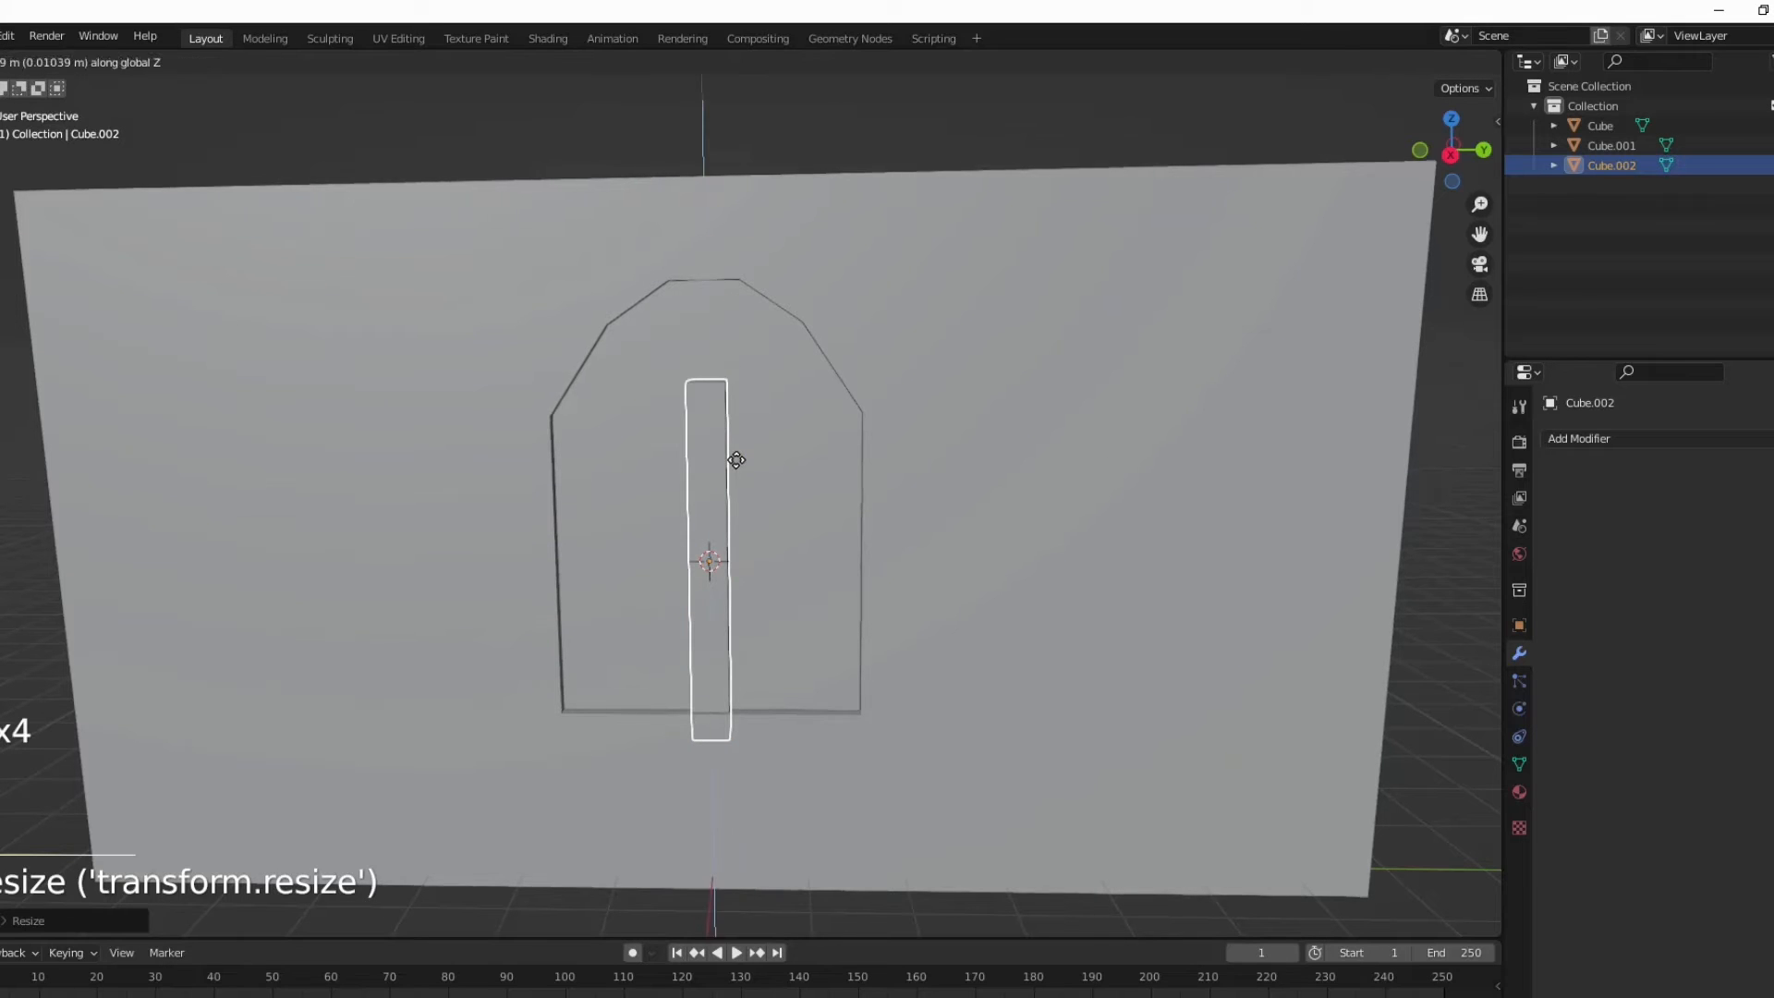
left_click(754, 409)
mouse_move(754, 408)
middle_mouse_down()
mouse_move(812, 400)
mouse_move(745, 413)
mouse_move(765, 429)
middle_mouse_up()
scroll(802, 433, "up", 3)
key("s")
key("z")
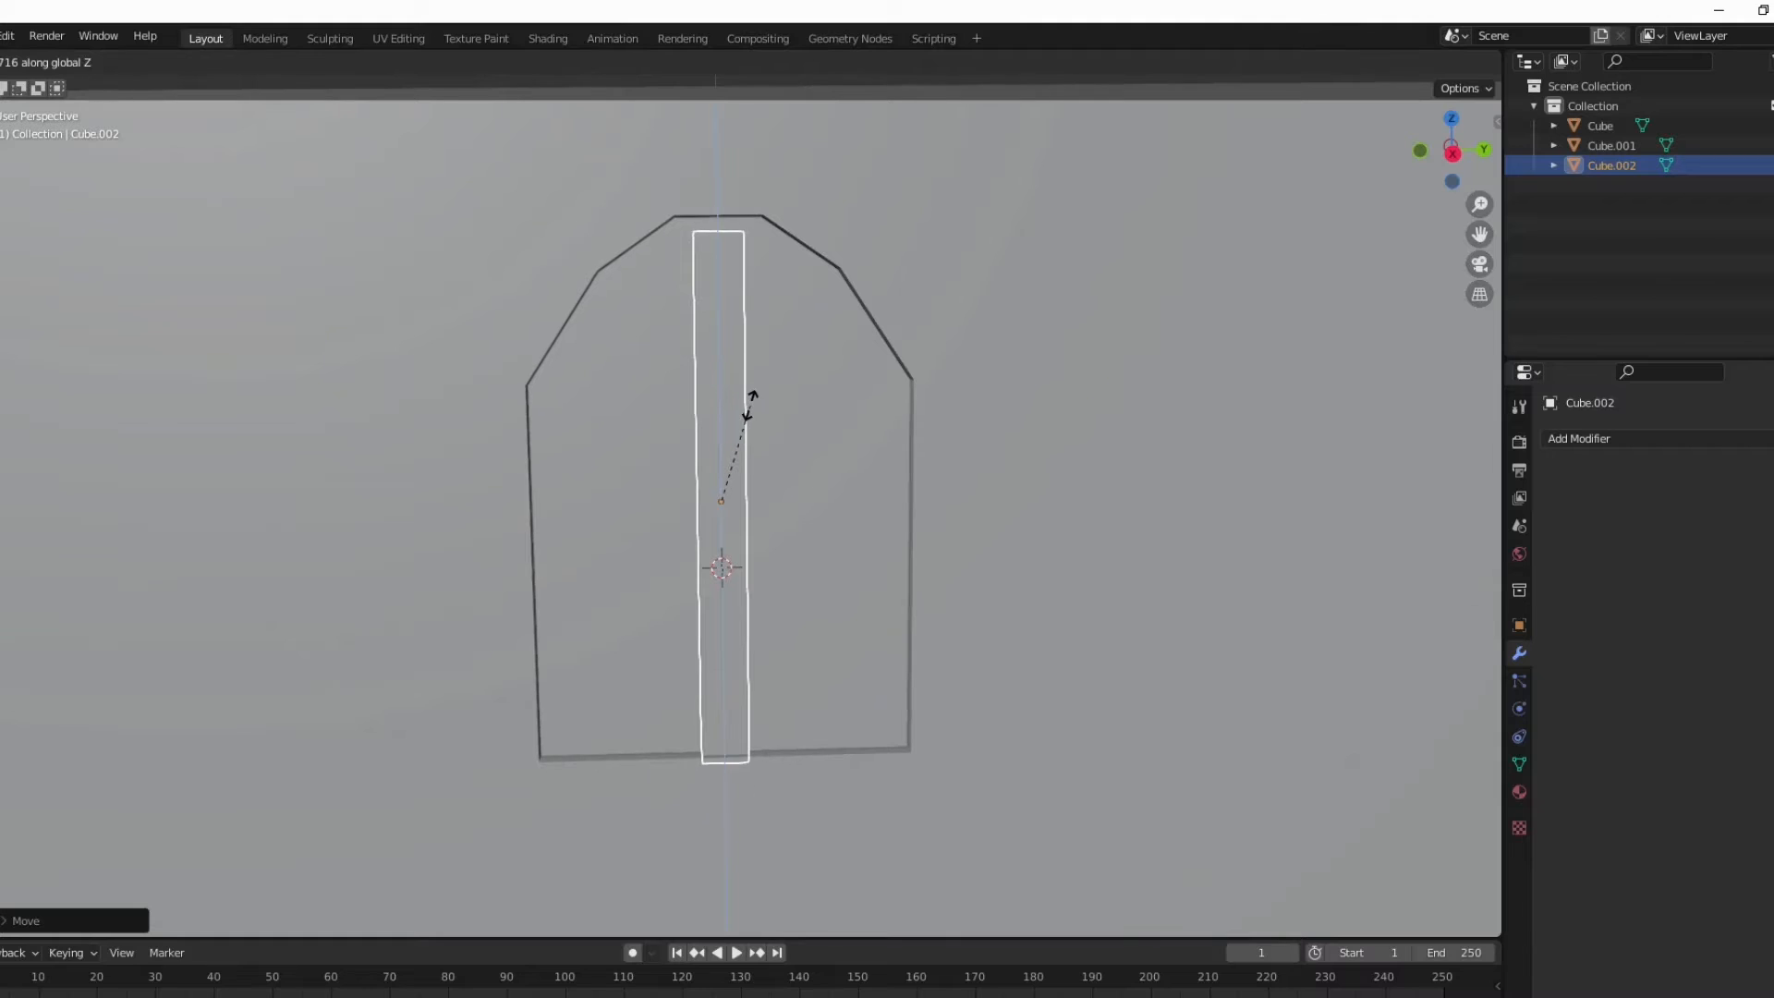
left_click(752, 407)
key("g")
key("z")
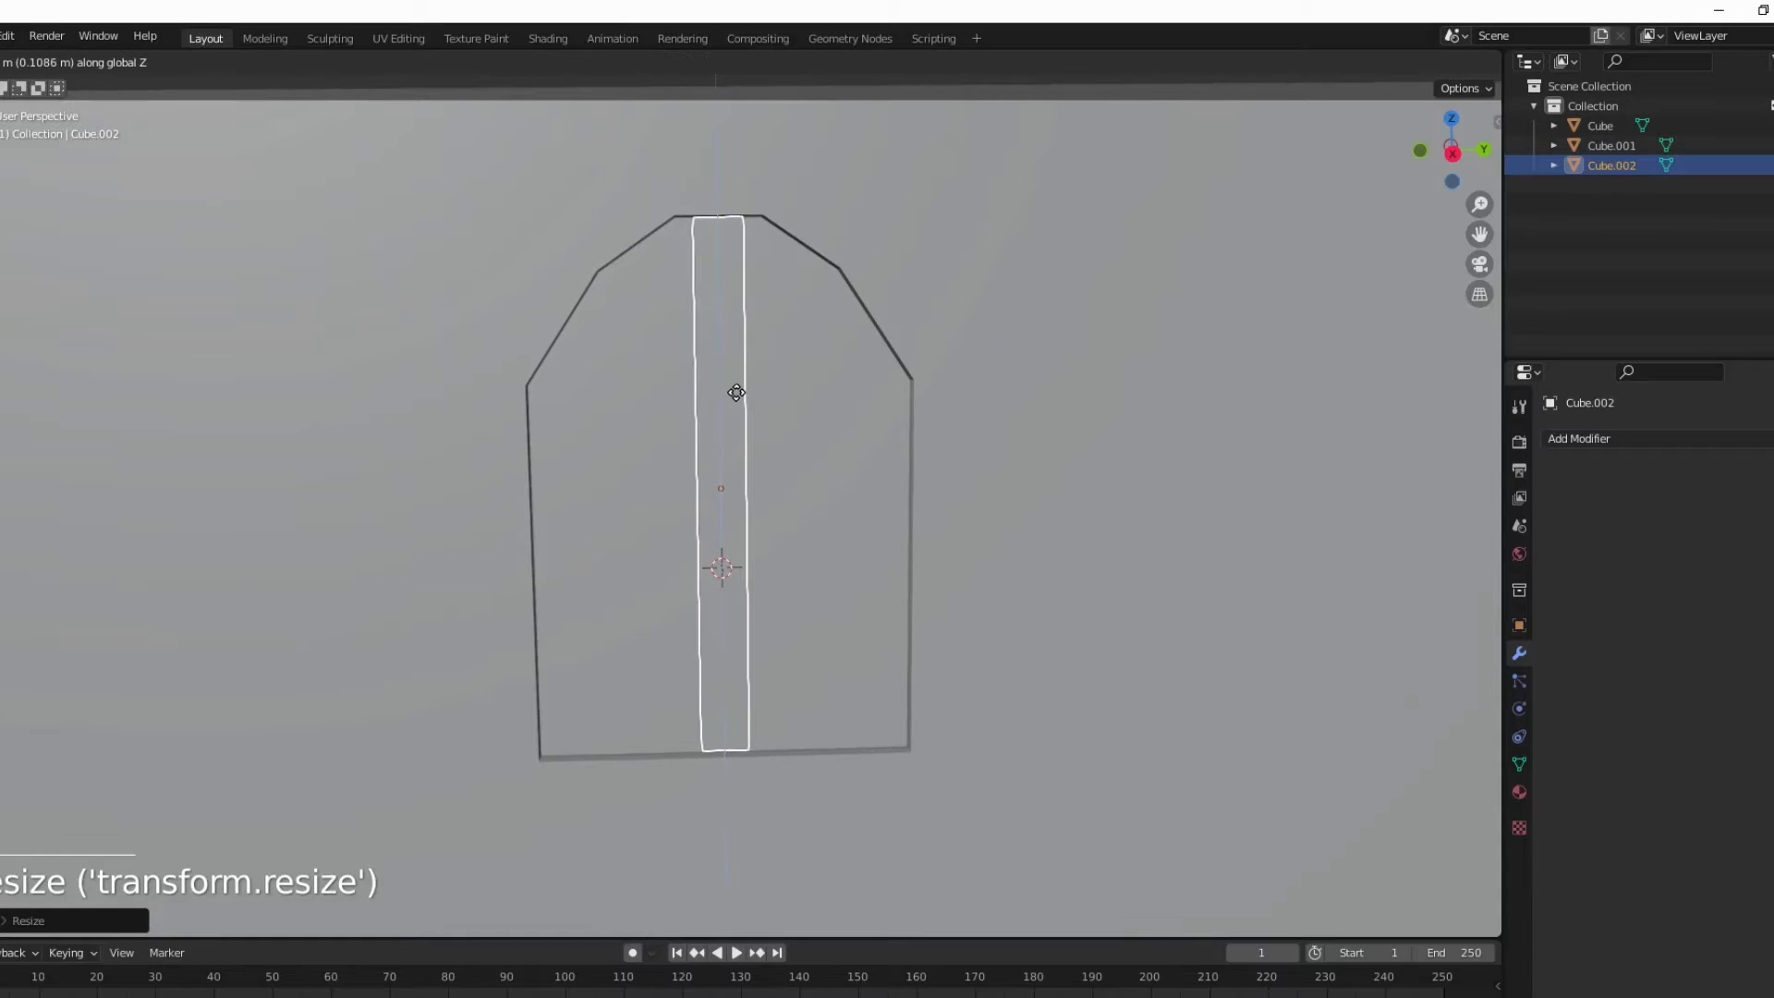
left_click(752, 389)
Step: Lengthen the vertical bar slightly along Z and lower it so both ends extend just past the arched panel
key("s")
key("z")
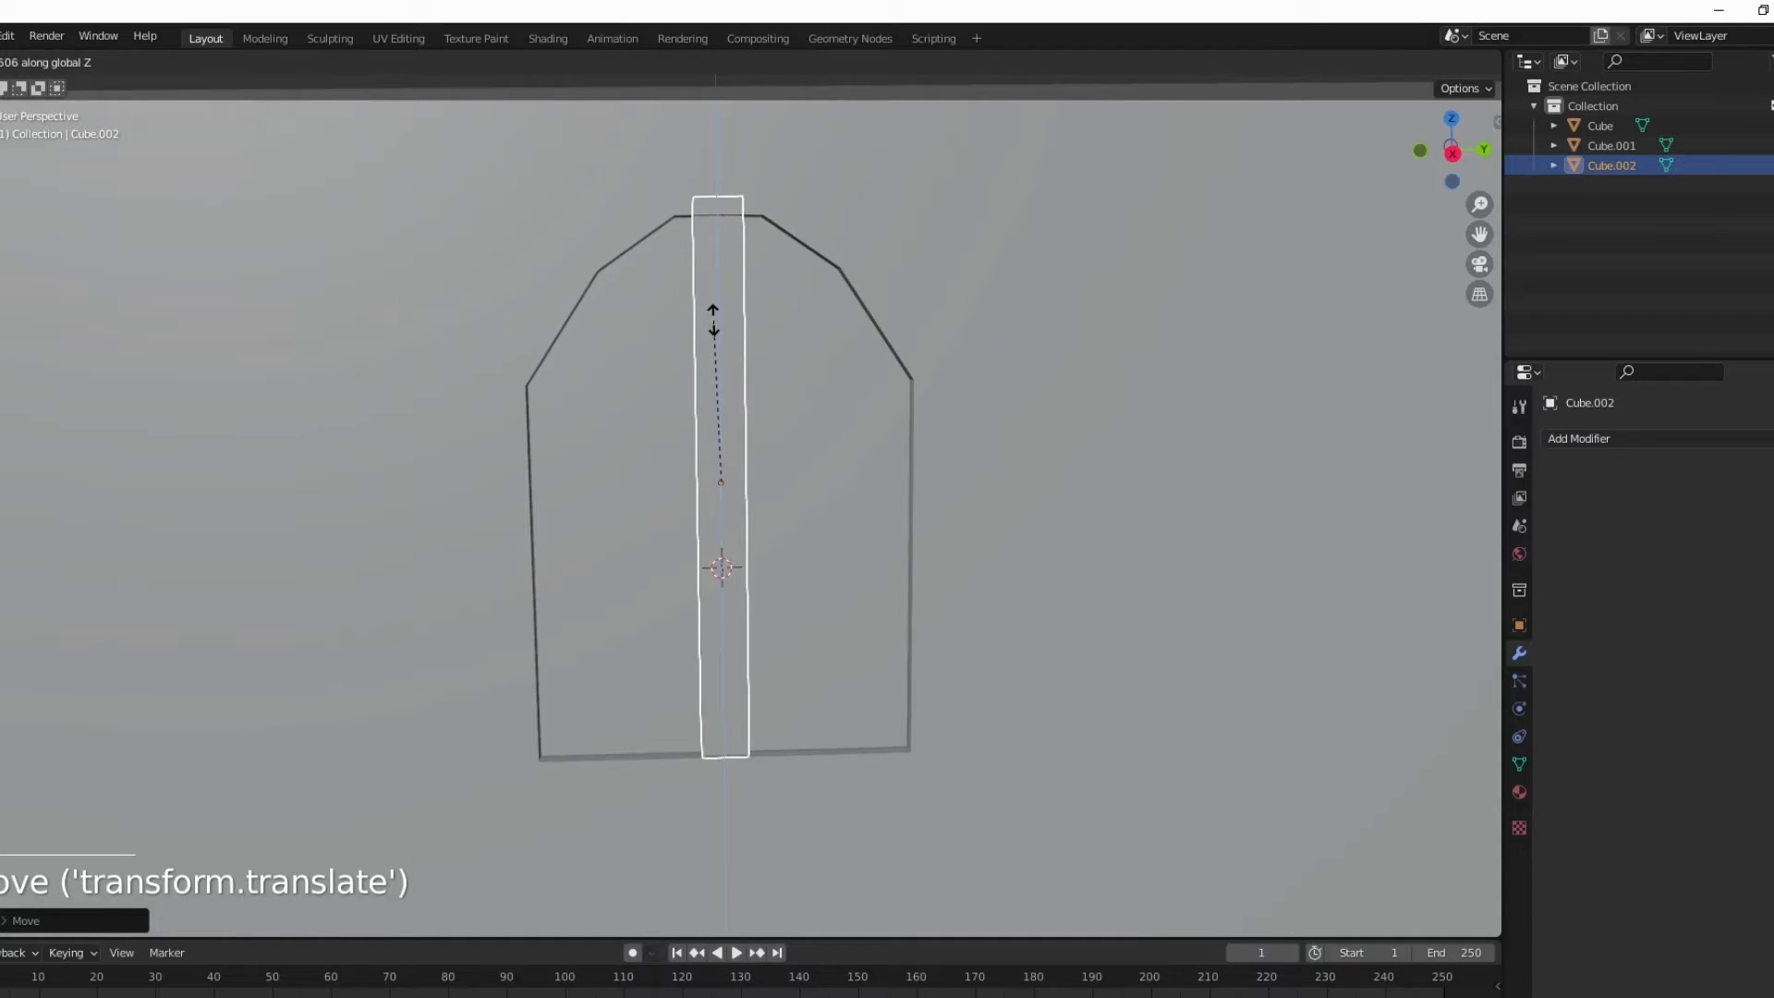
left_click(714, 321)
key("g")
key("z")
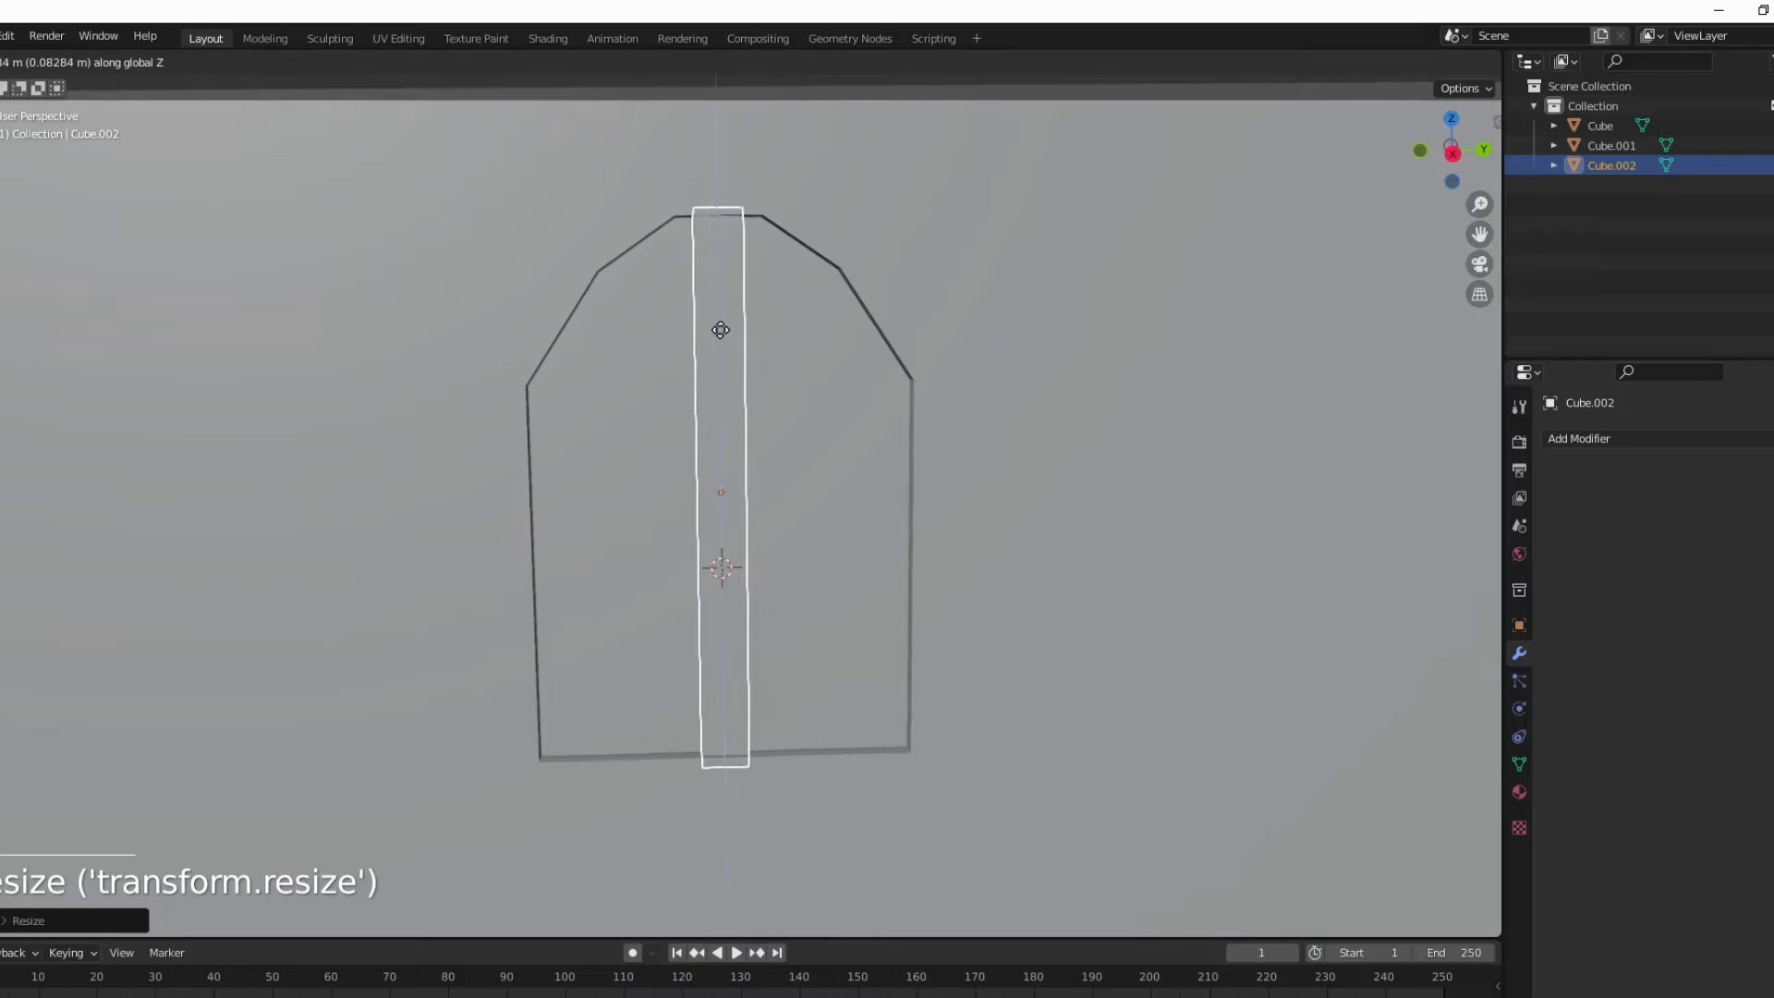
left_click(721, 330)
middle_click_drag(713, 335, 956, 178)
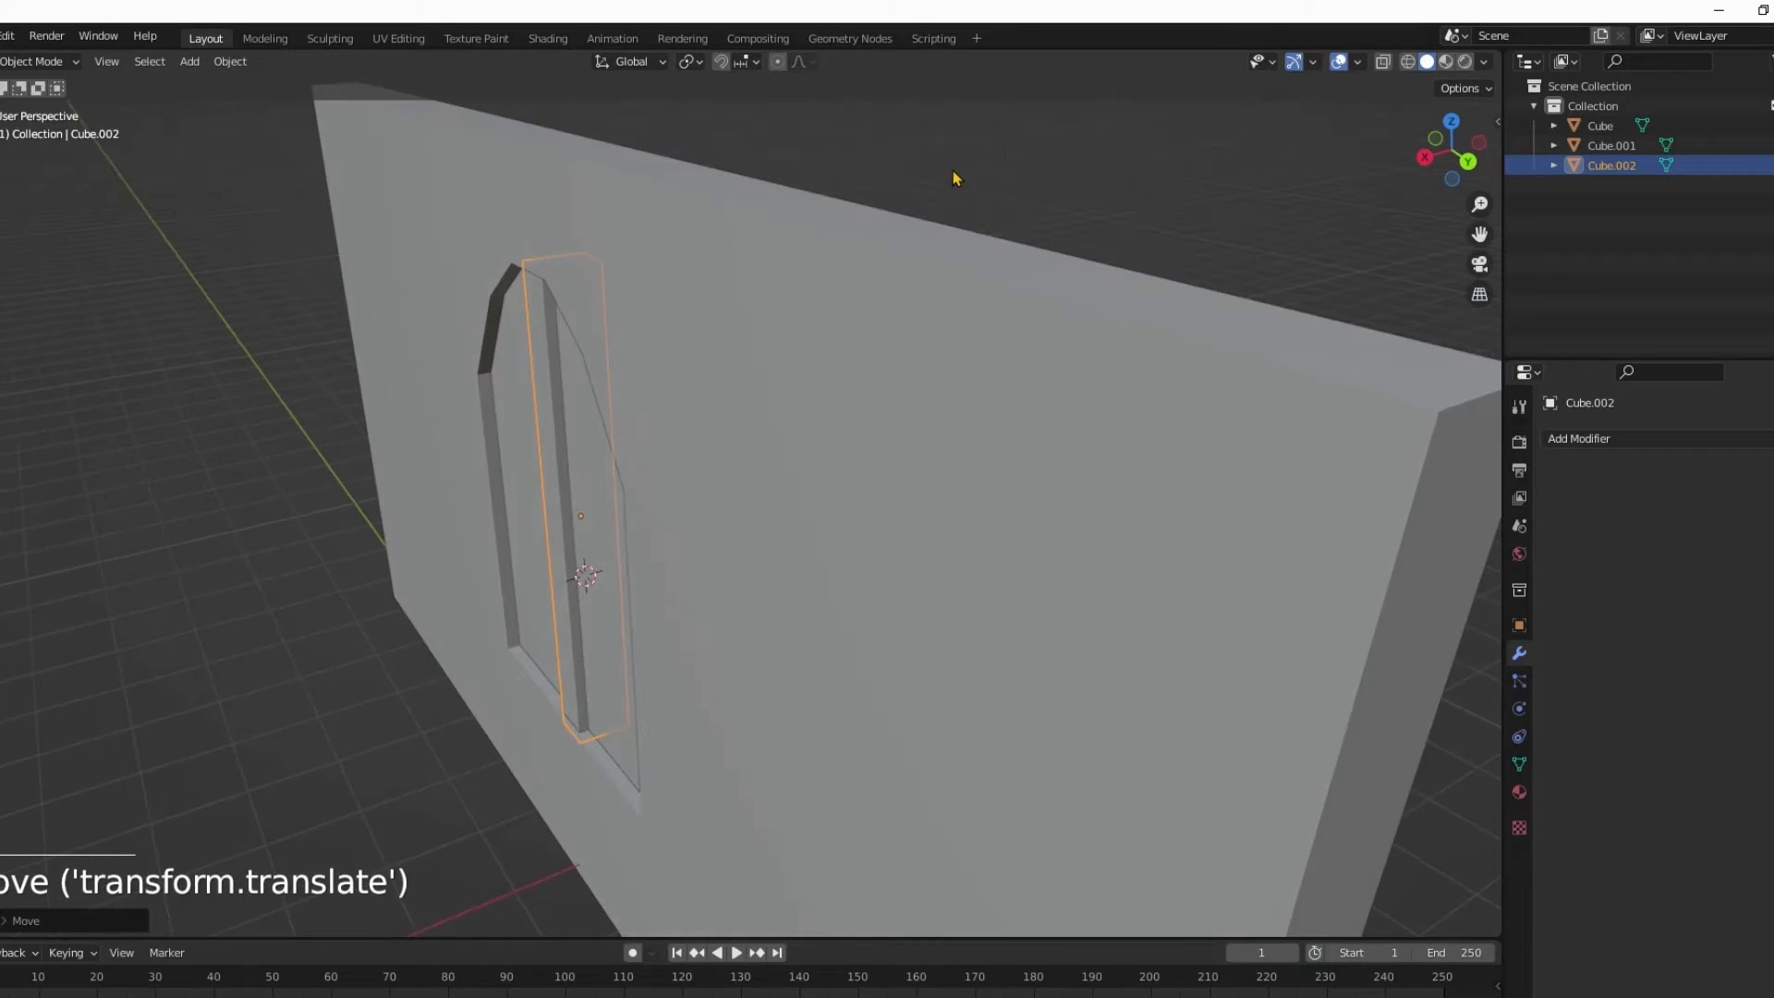
left_click(957, 178)
Step: Duplicate the vertical bar in place and rotate the copy 90° about X to form a horizontal crossbar
middle_click_drag(1105, 320, 1248, 305)
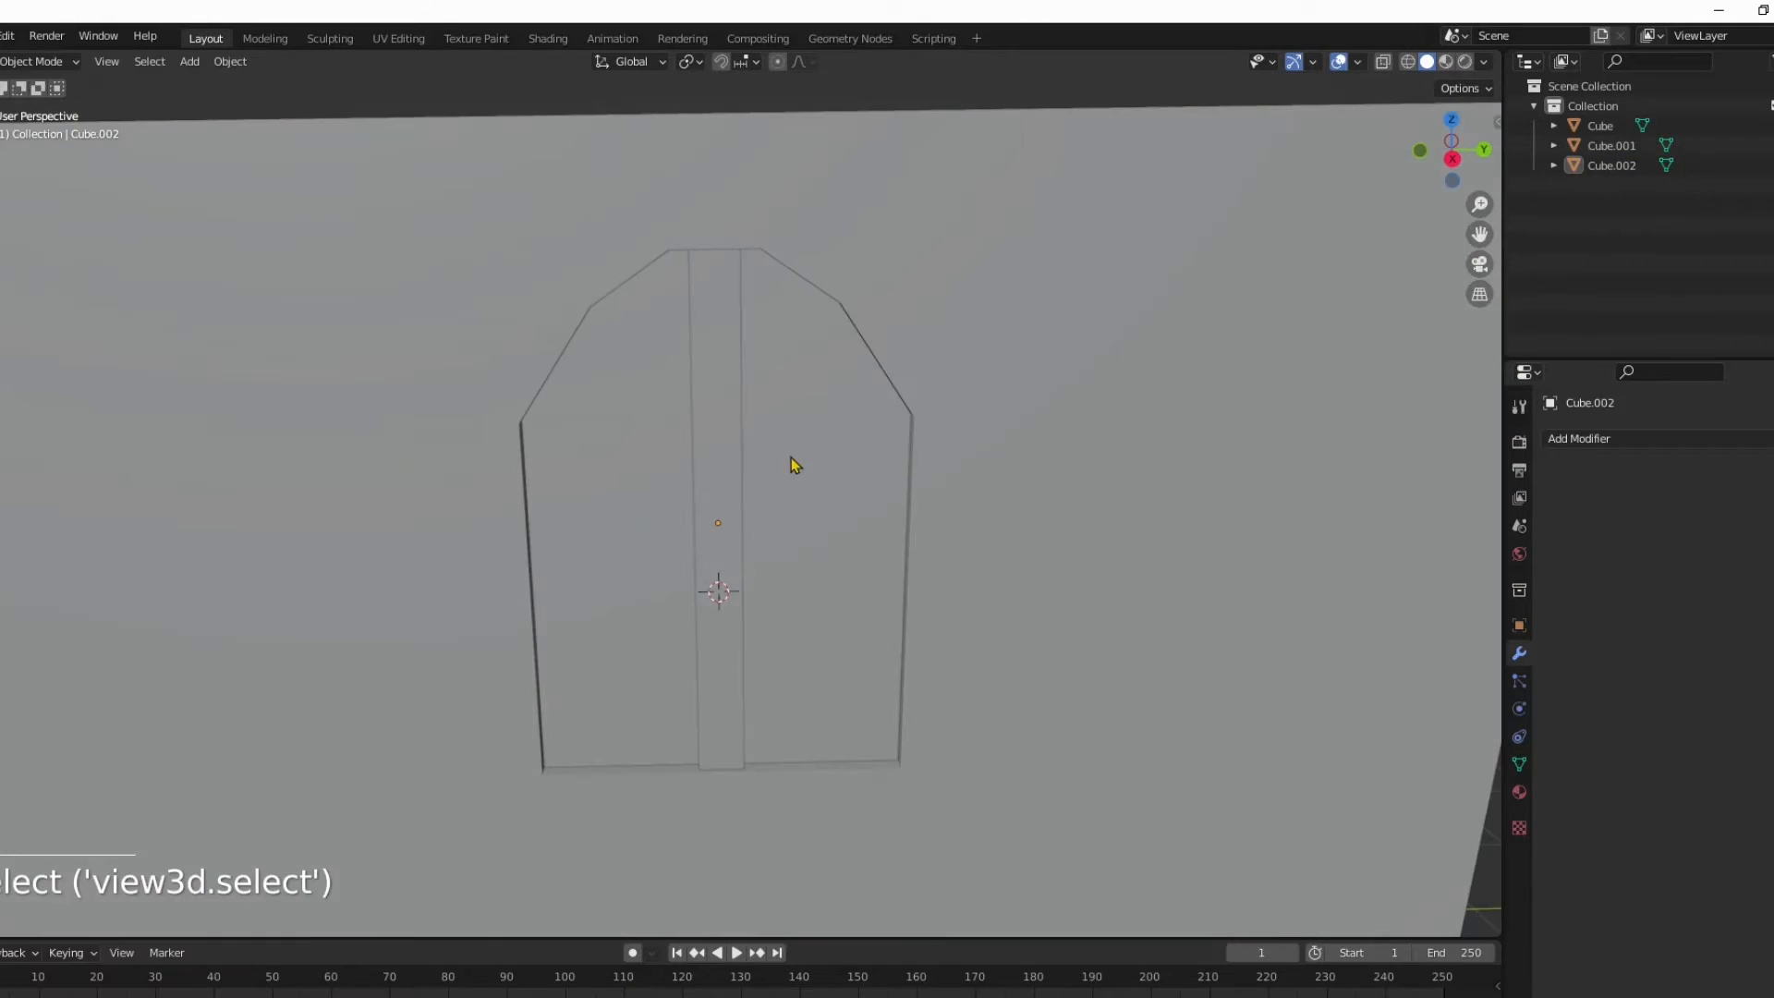
left_click(712, 461)
key("shift+d")
right_click(710, 347)
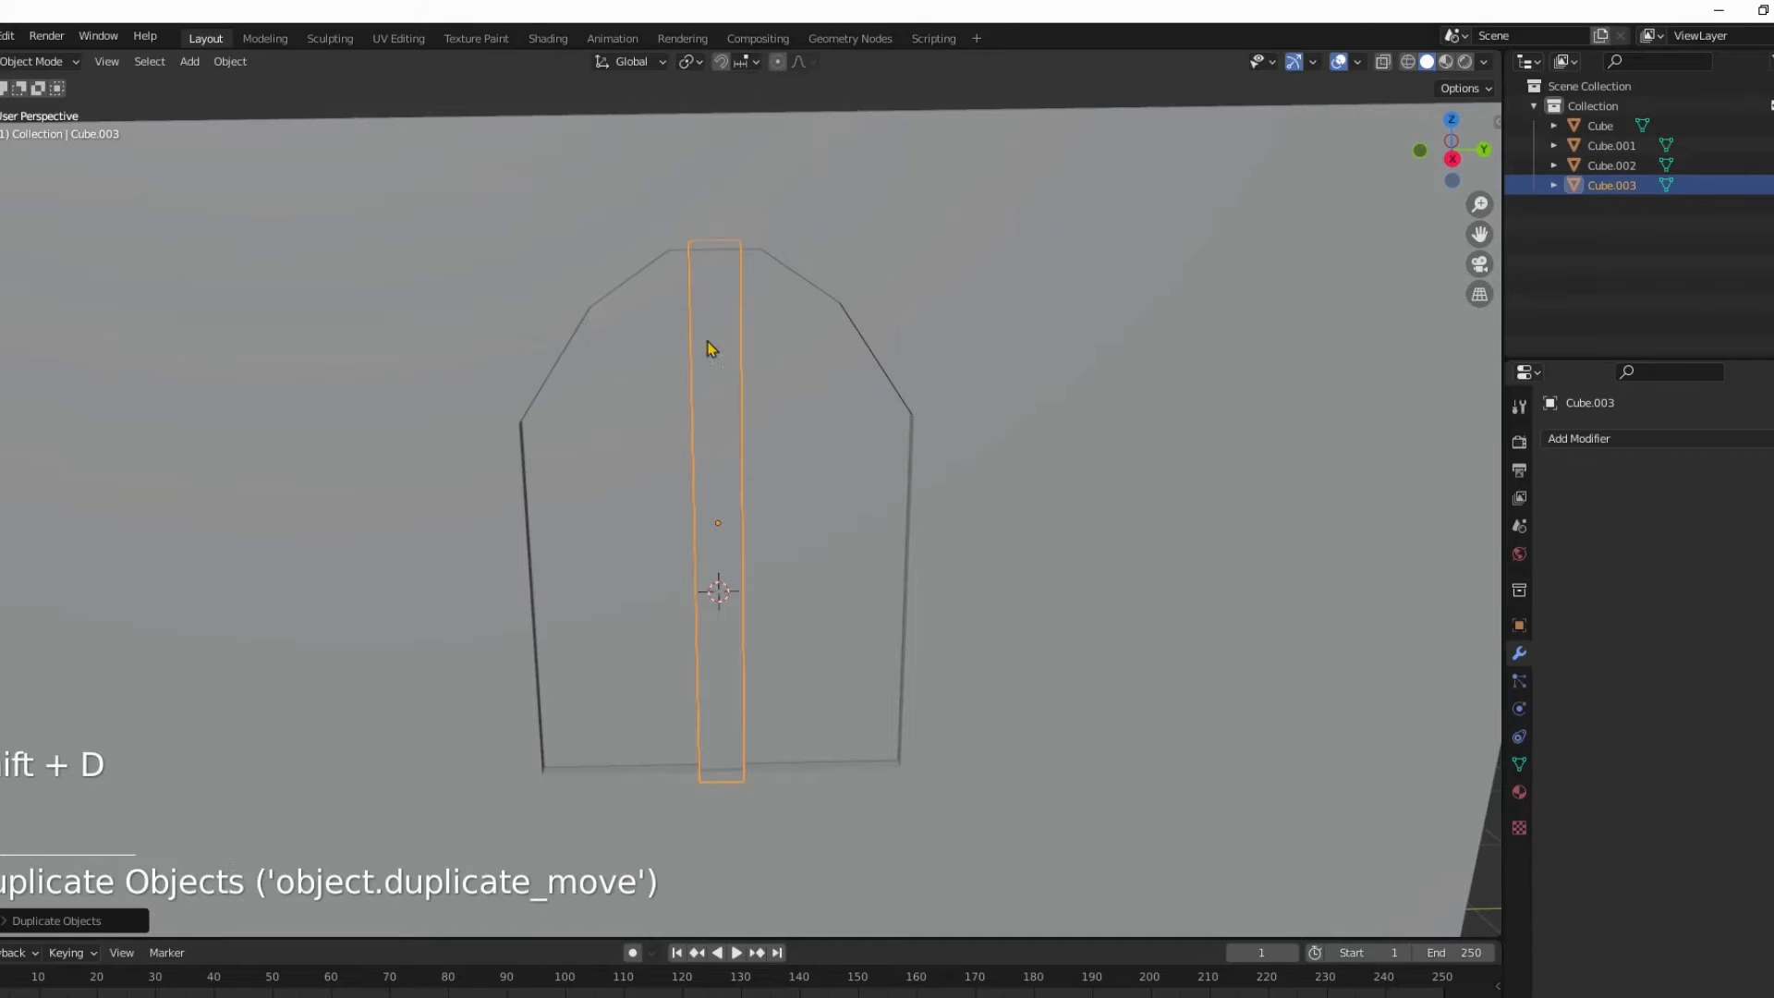
type("rz90")
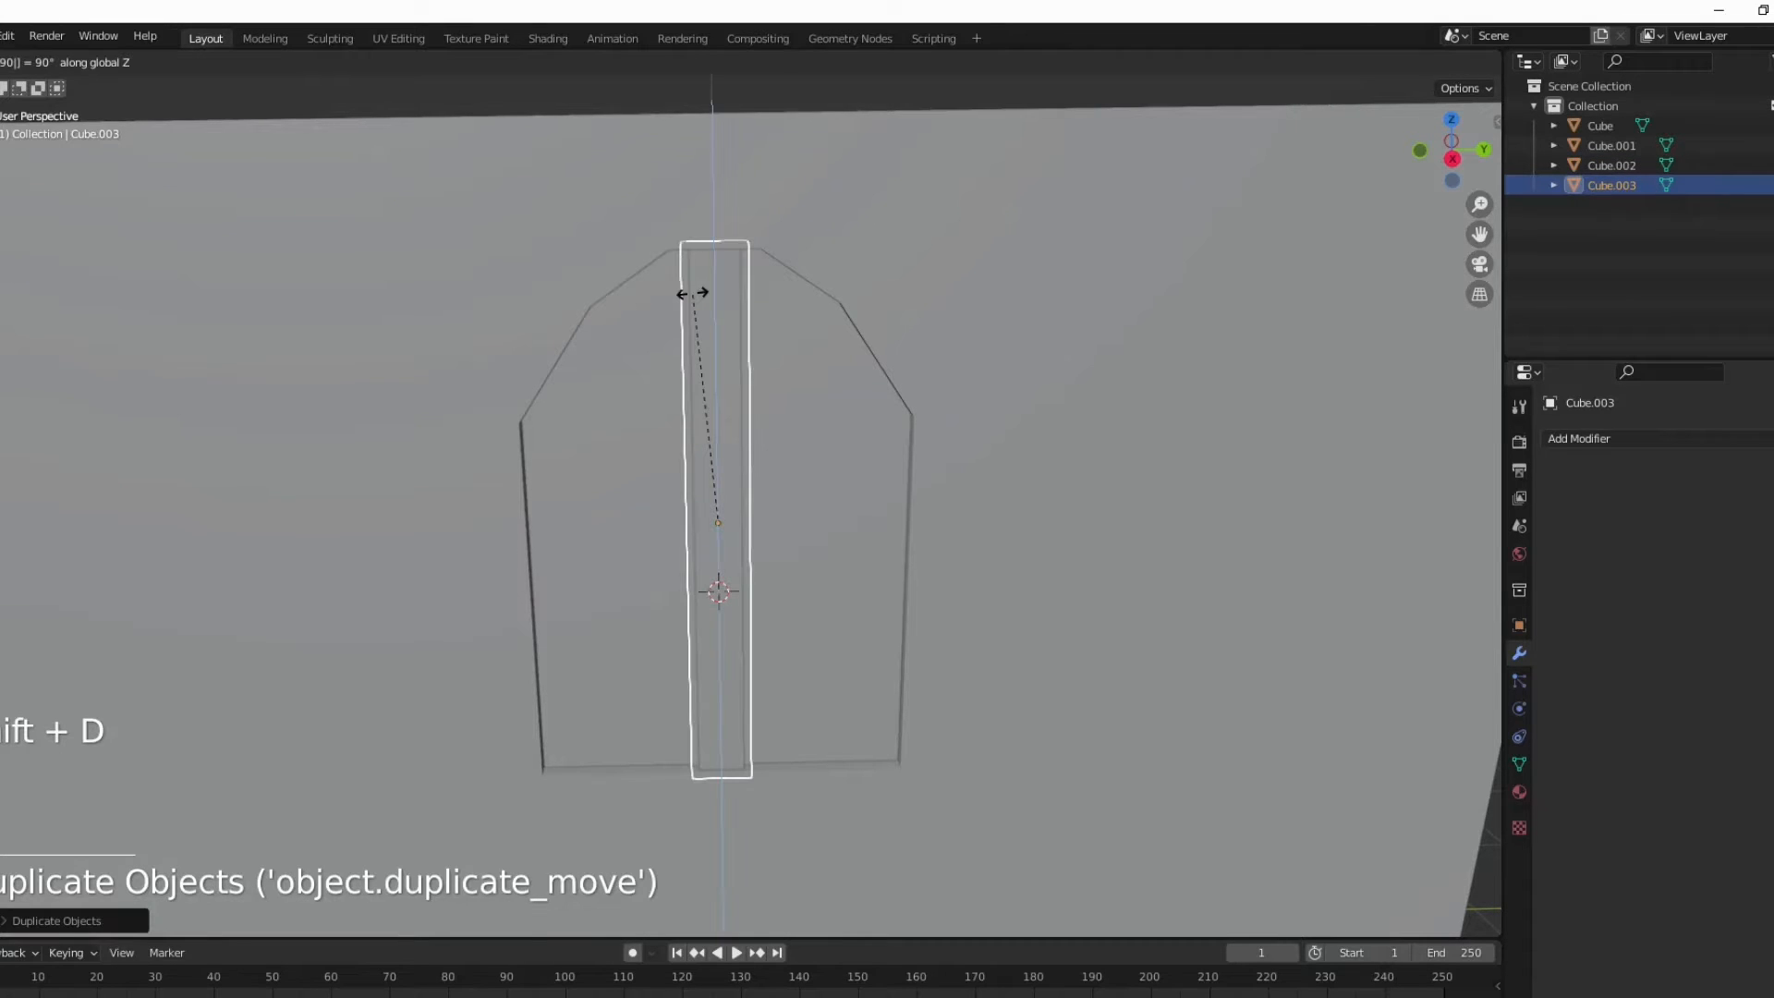
type("yx")
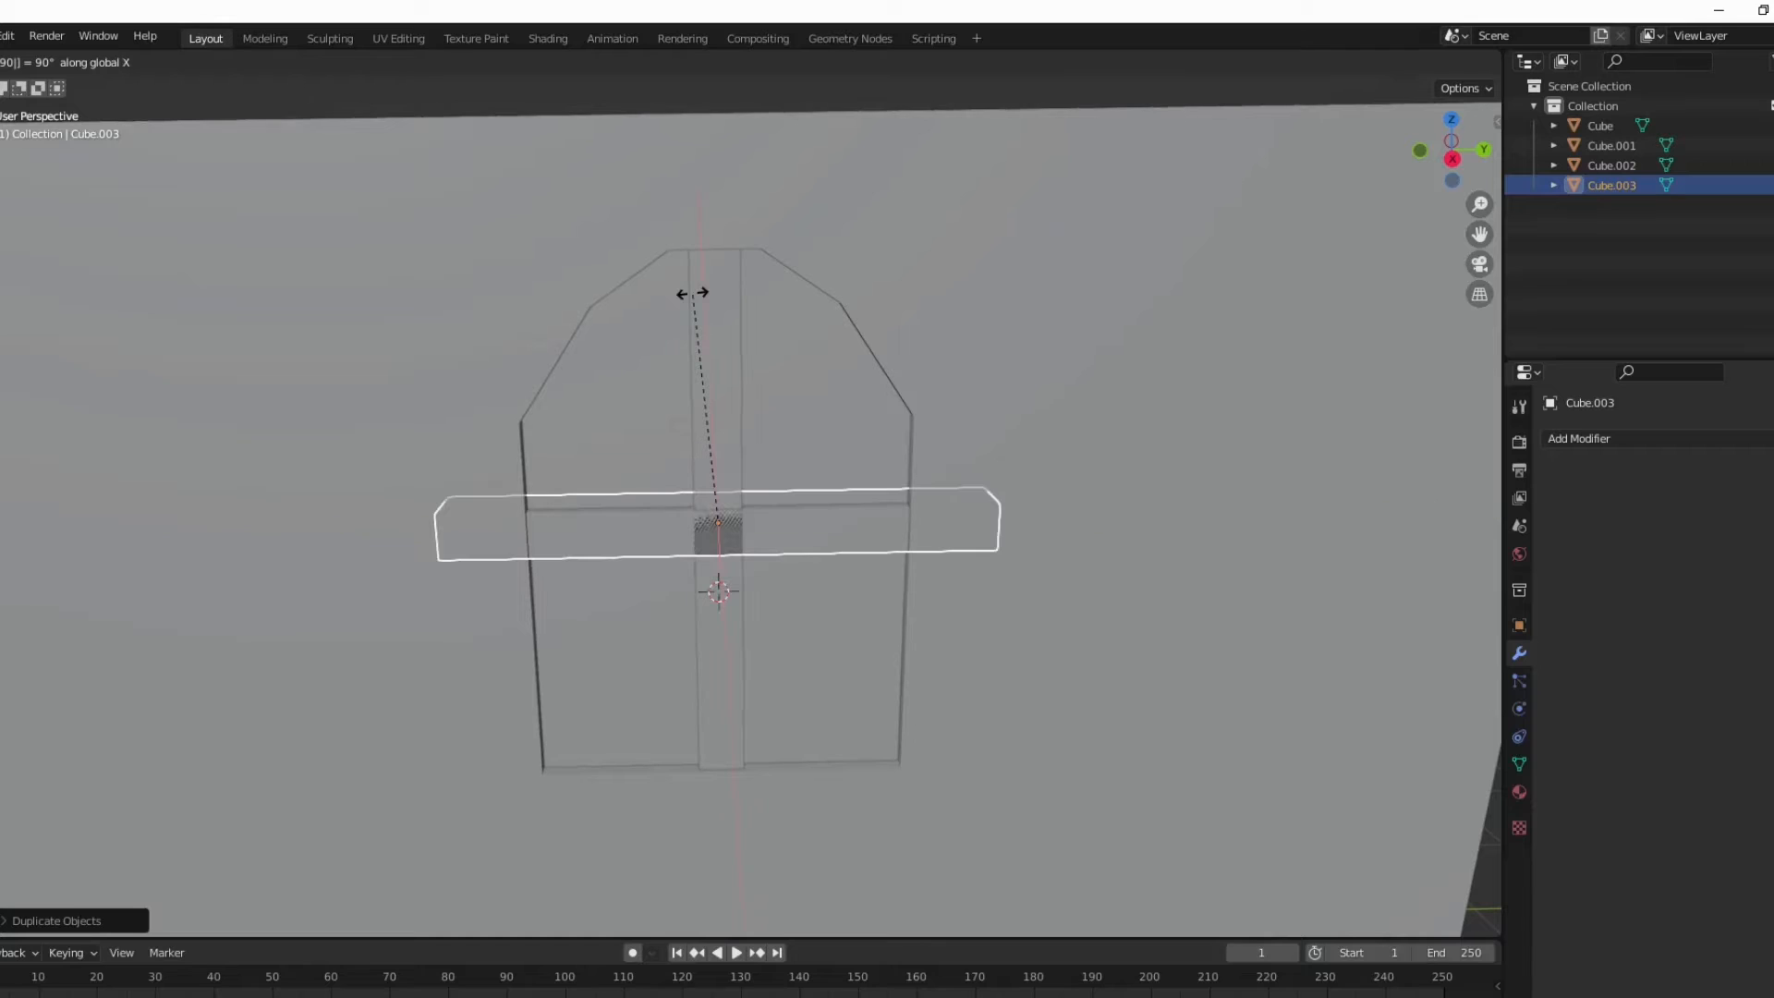
key("Return")
Step: Scale the horizontal crossbar down uniformly to about 0.97 so its faces no longer overlap the vertical bar's, and deselect it
scroll(841, 526, "up", 2)
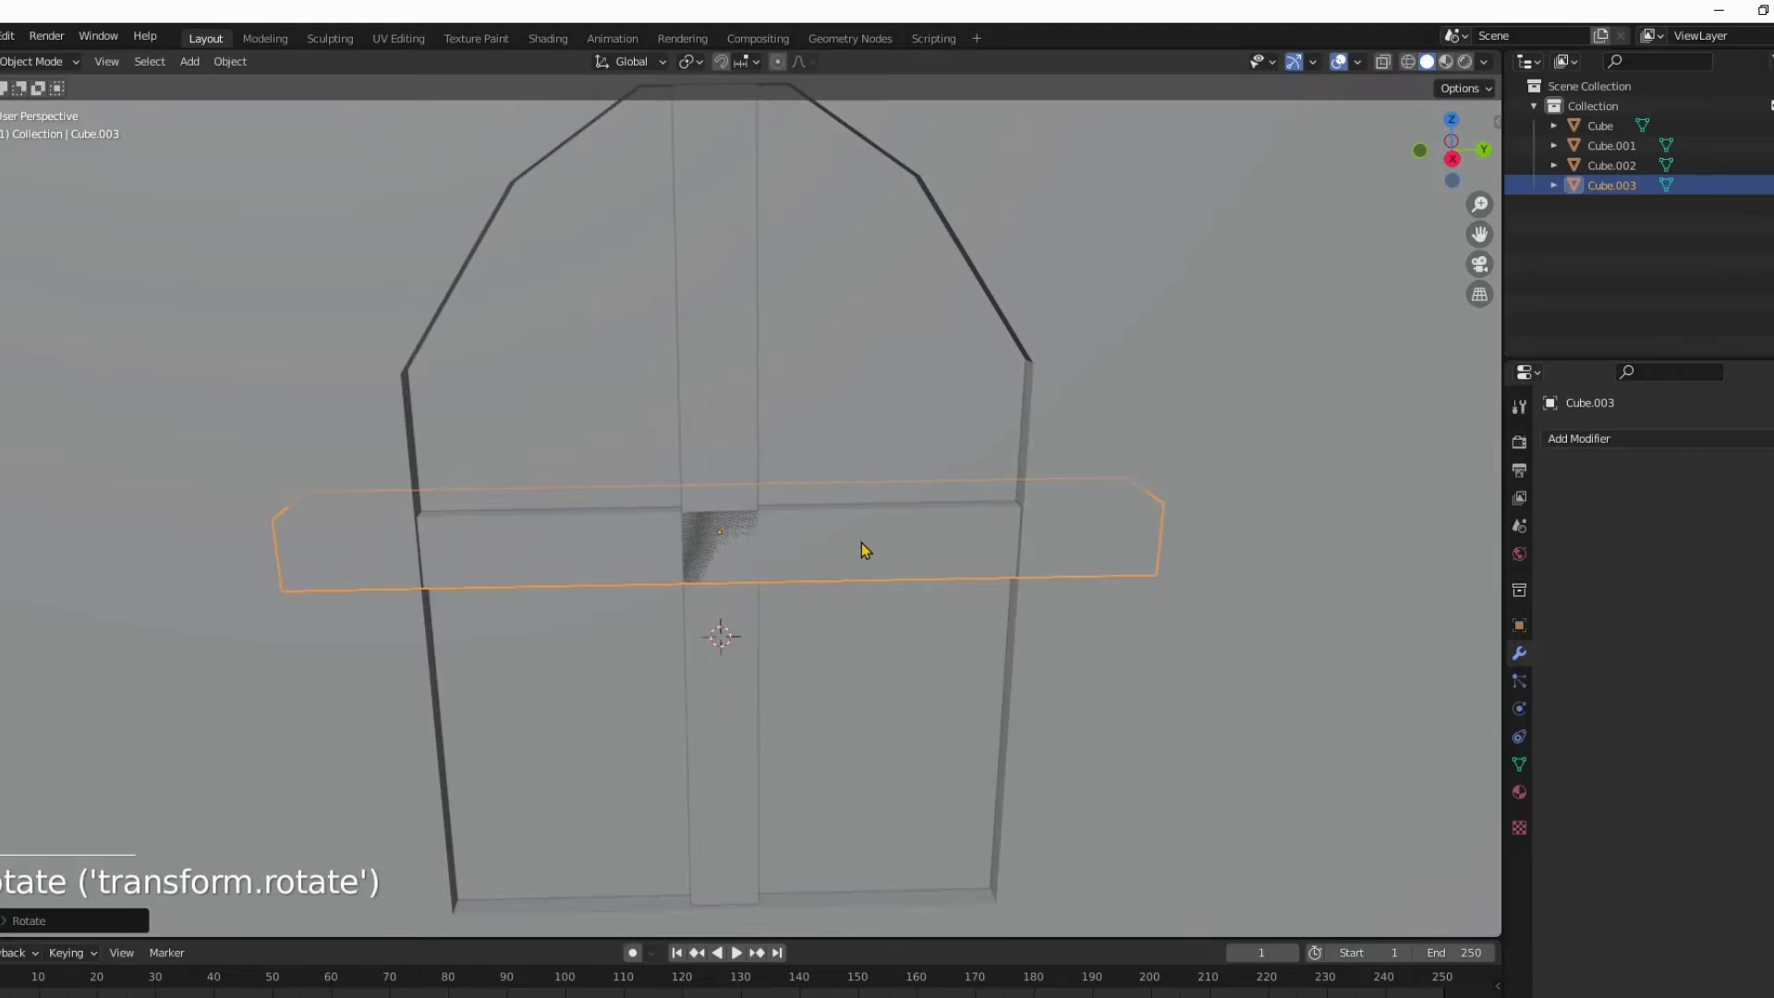
scroll(1129, 512, "down", 1)
key("s")
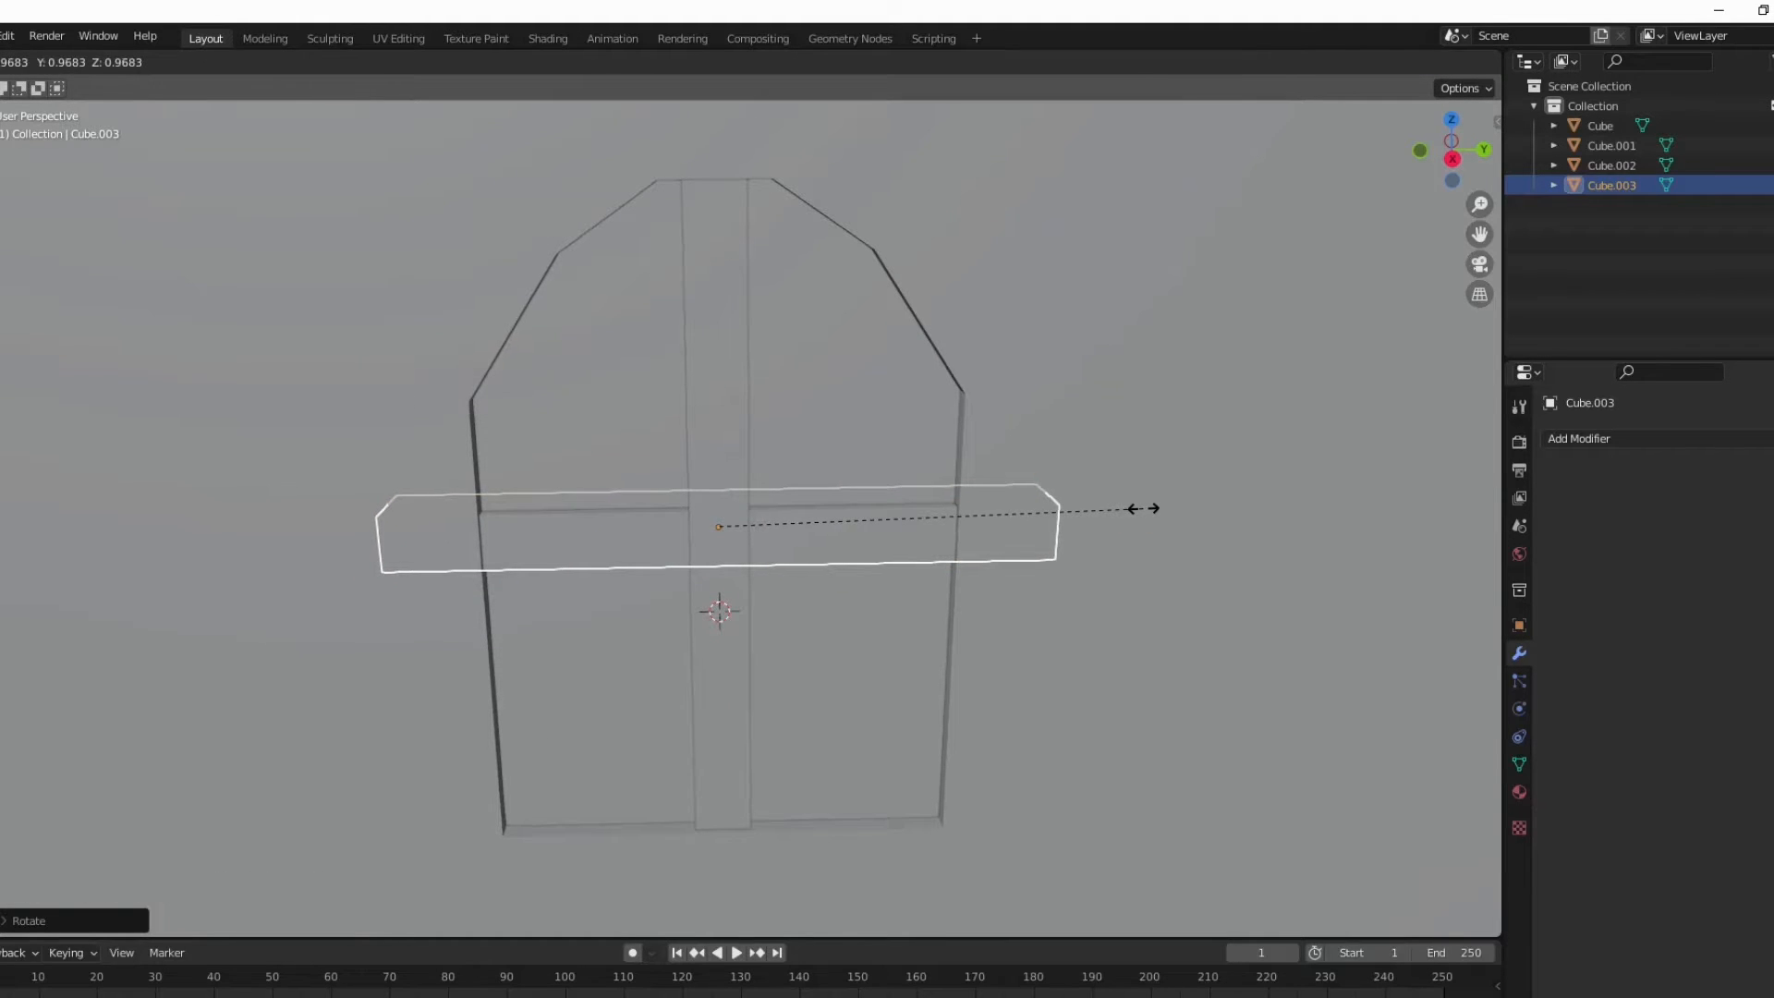
key("Return")
middle_click_drag(1045, 629, 849, 560)
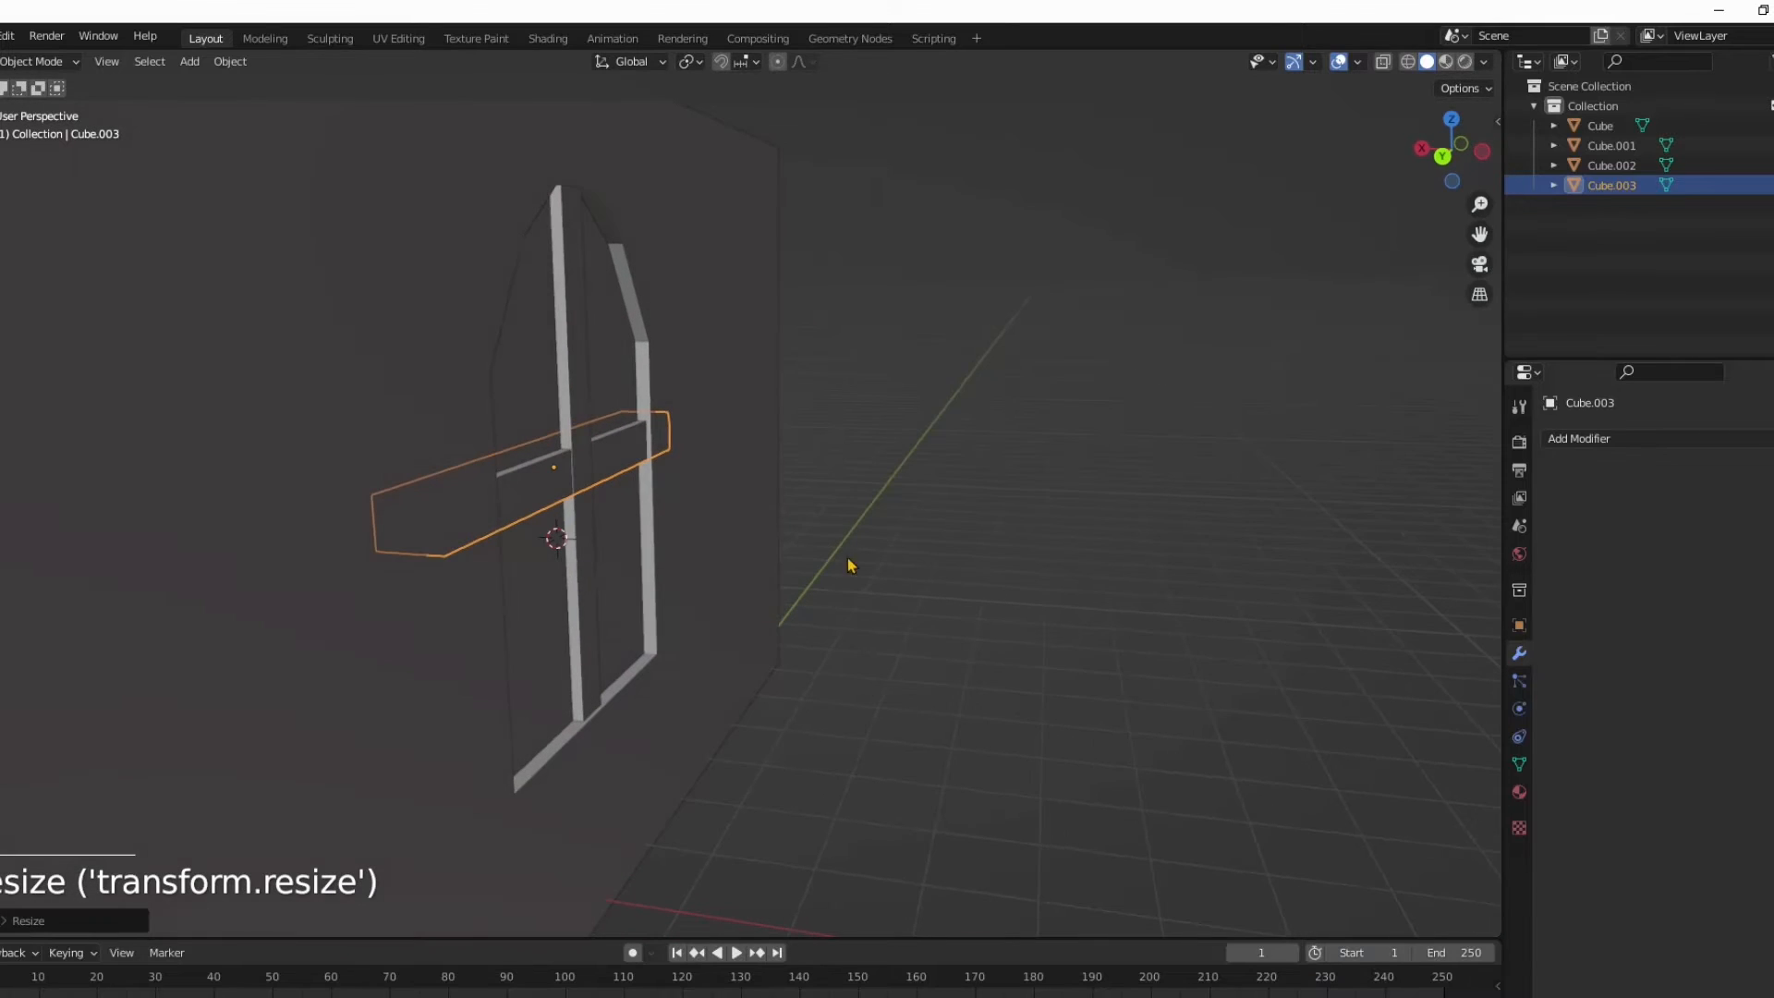
left_click(1053, 503)
middle_click_drag(1054, 503, 882, 606)
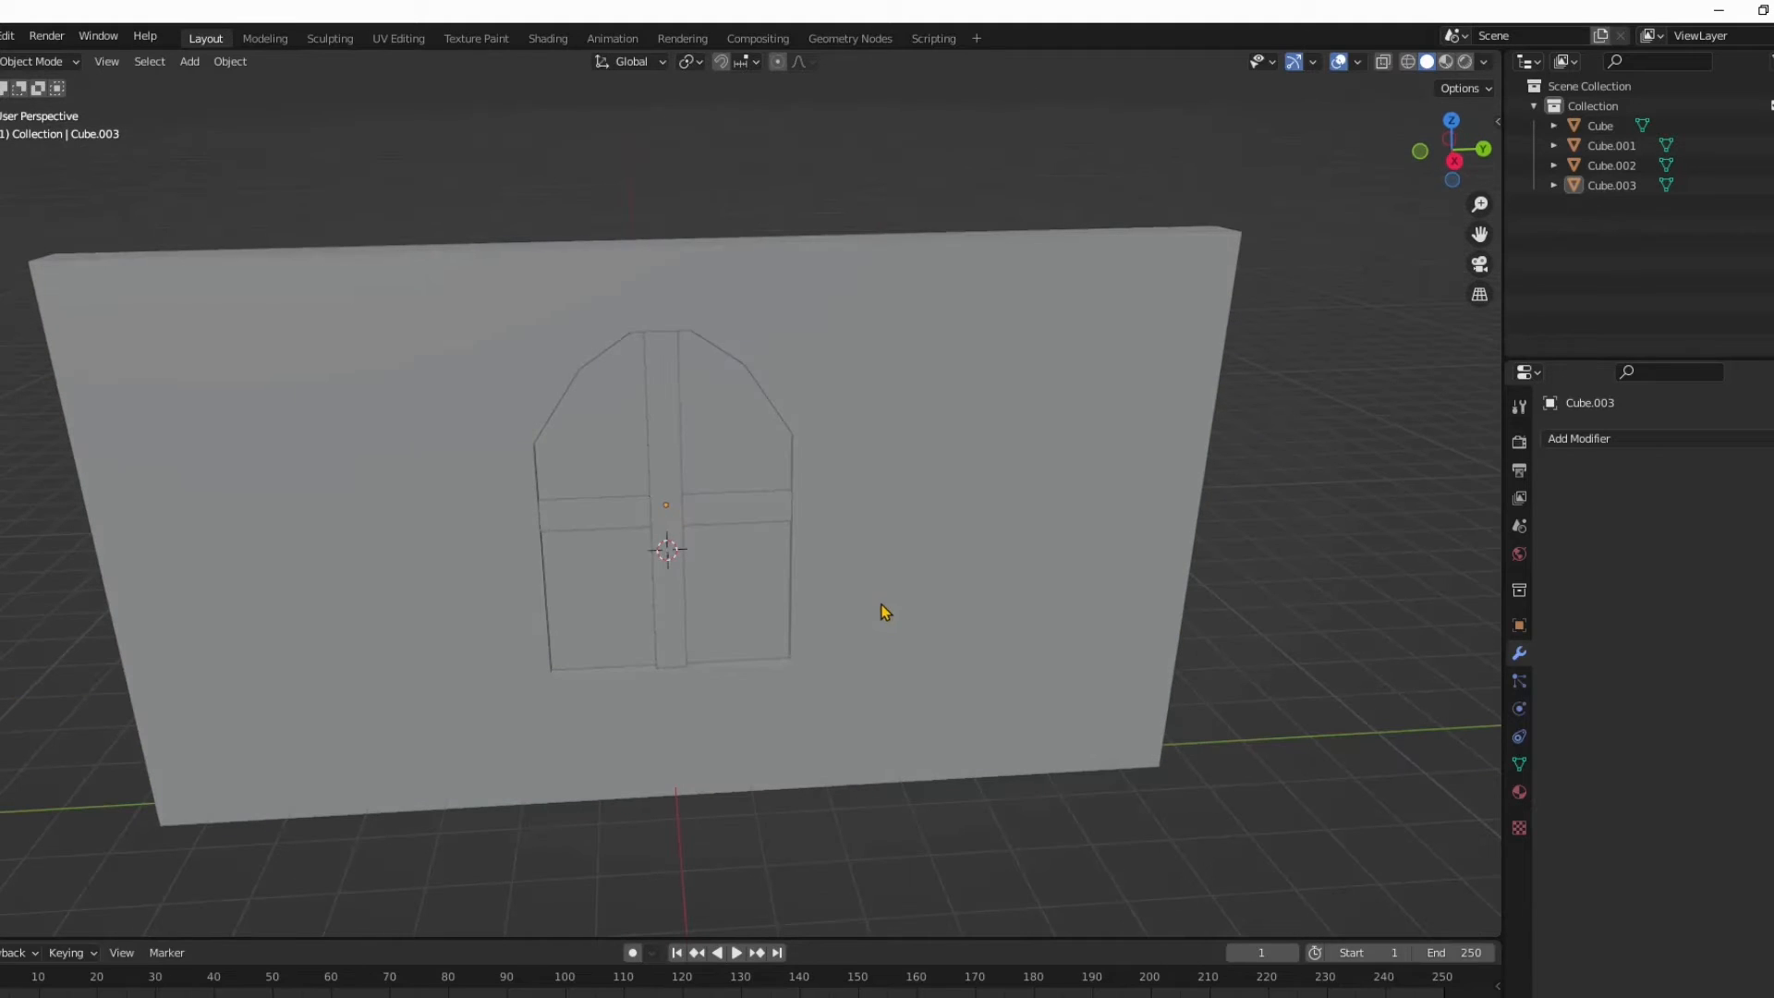
middle_click_drag(750, 626, 751, 568)
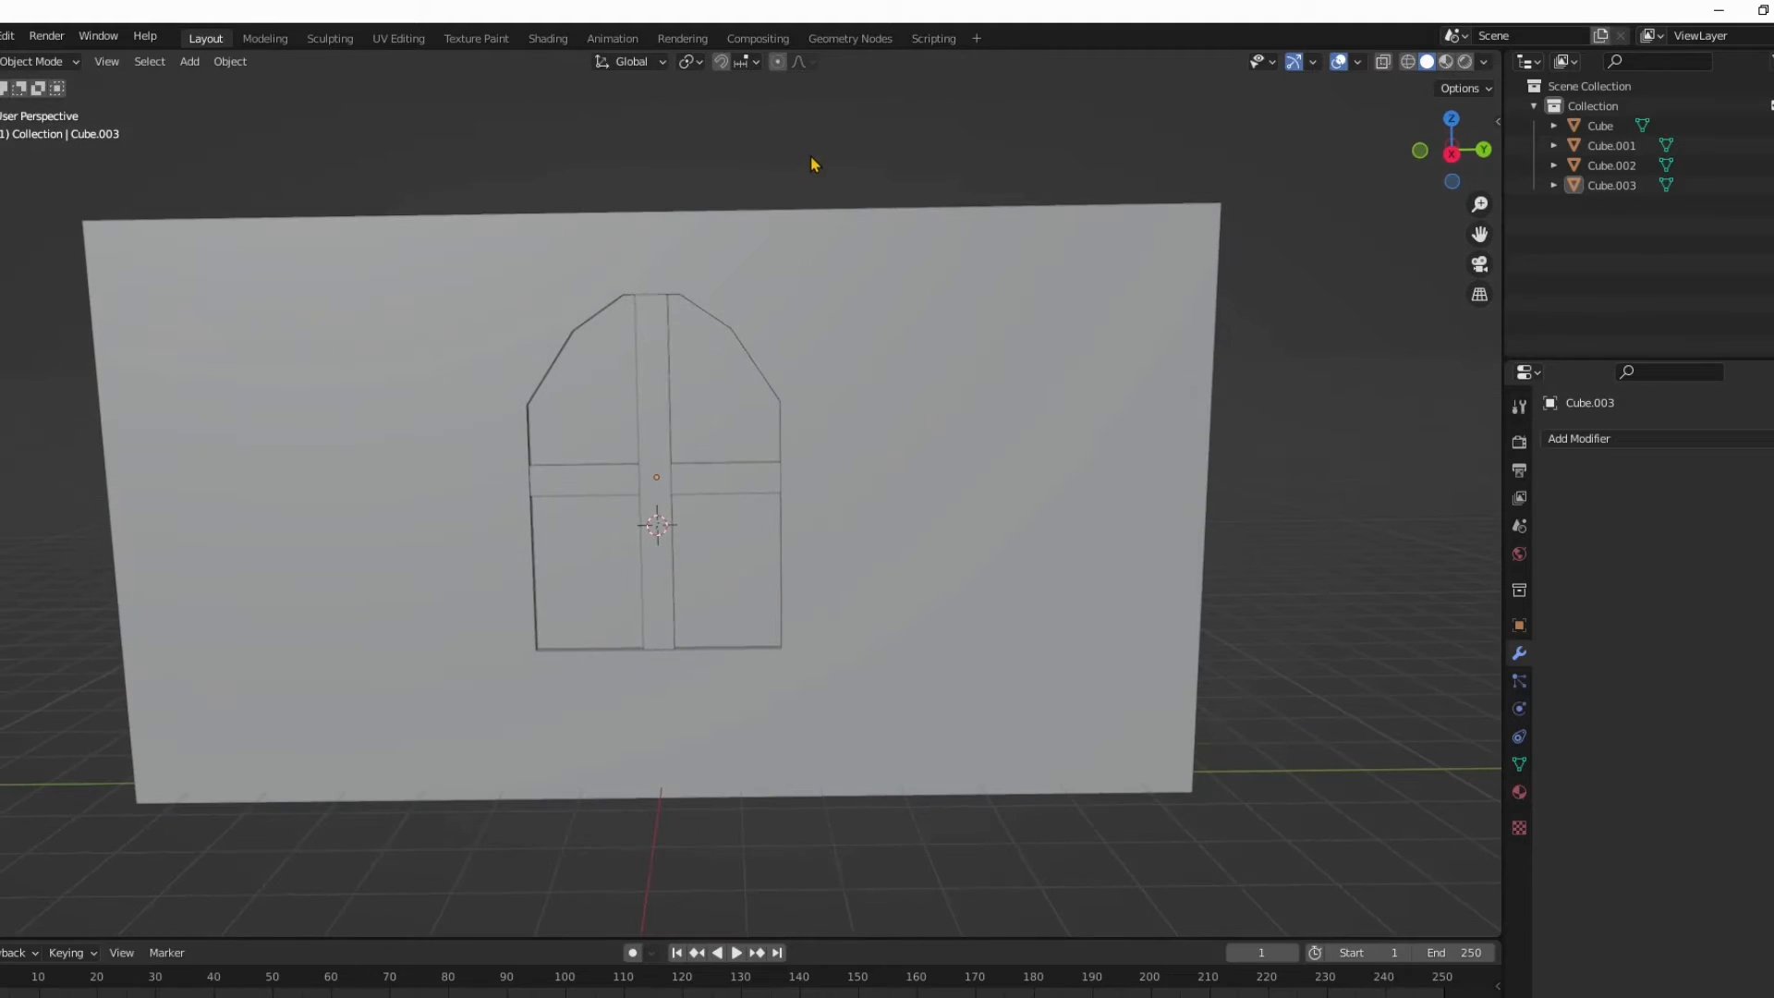
middle_click_drag(290, 554, 477, 527, "shift")
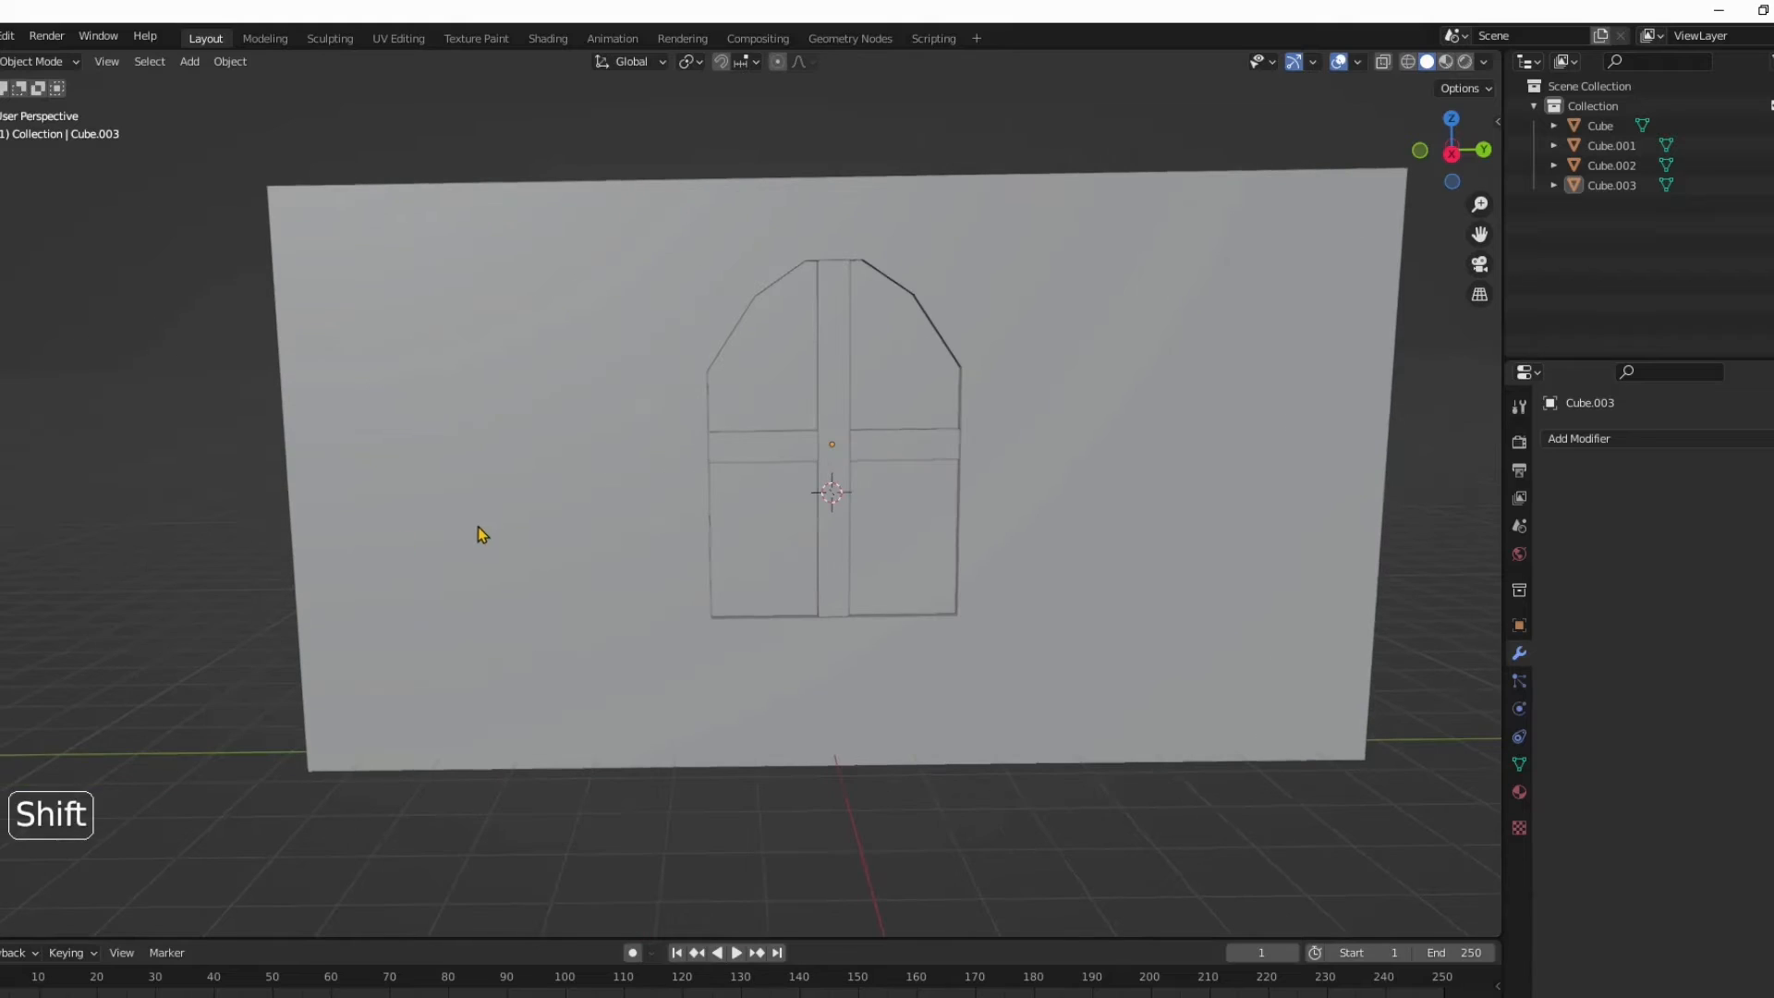
Step: Add a cube and move it along negative Y to the blank wall area left of the arched window
left_click(440, 554)
left_click(189, 515)
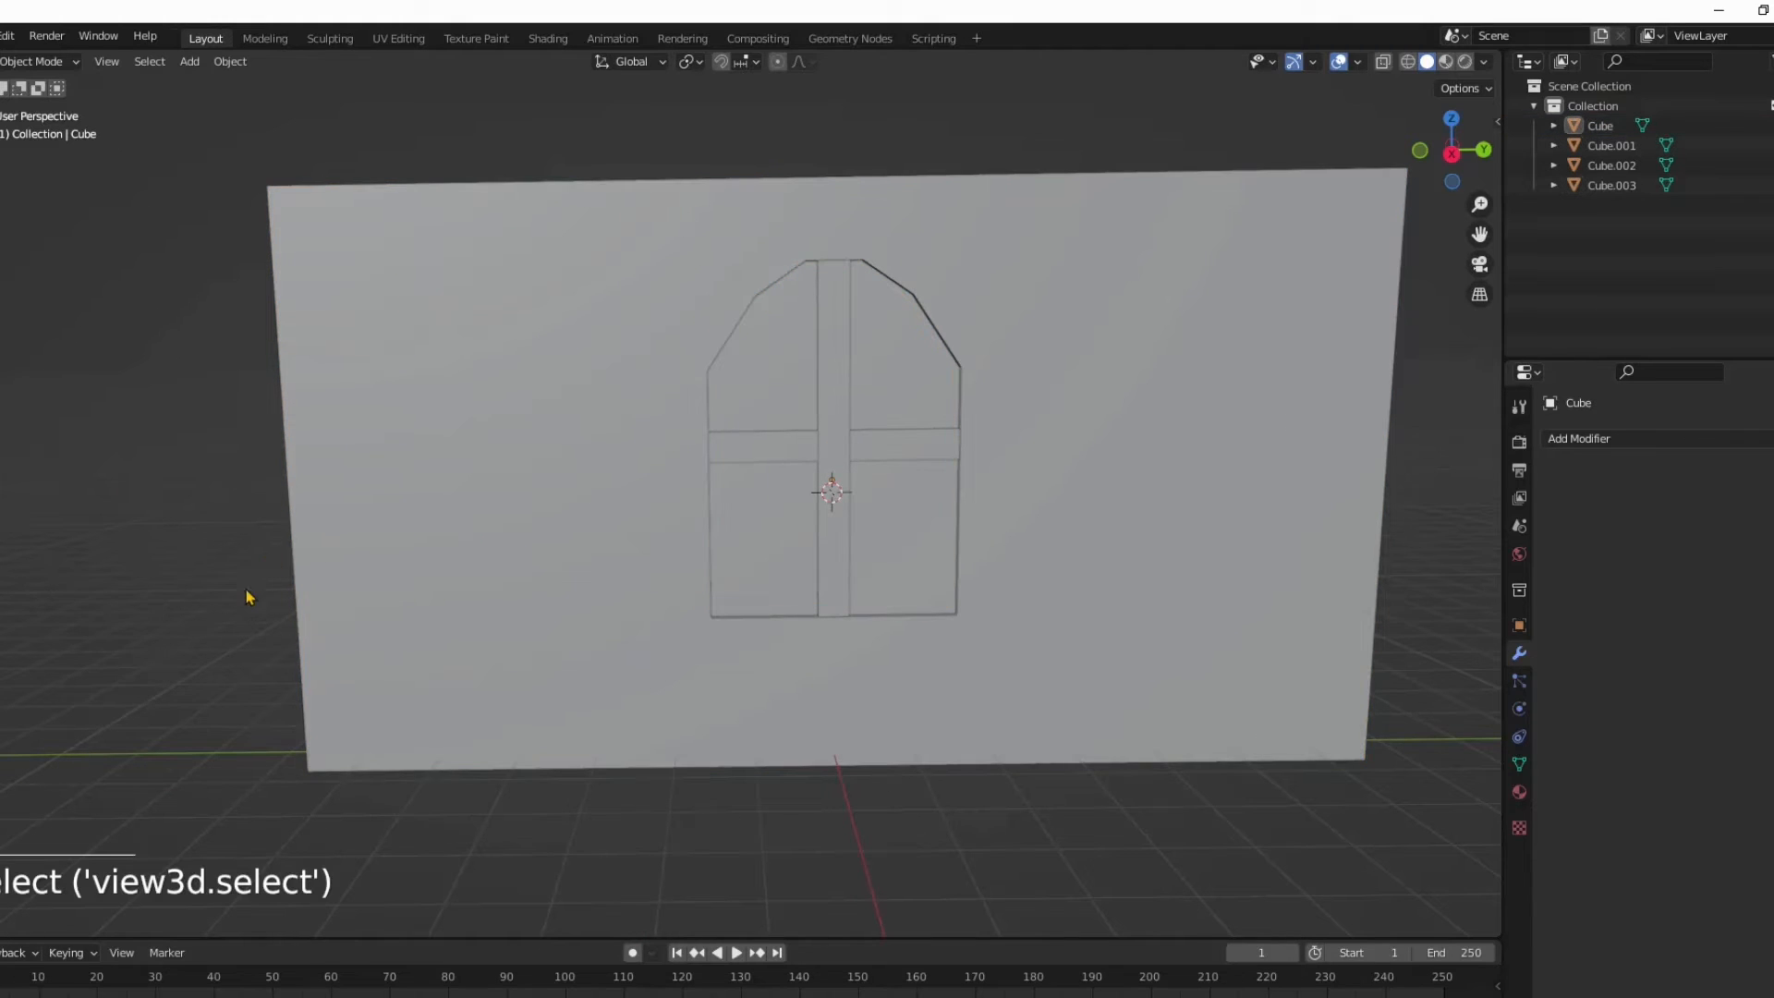
key("shift+a")
left_click(349, 607)
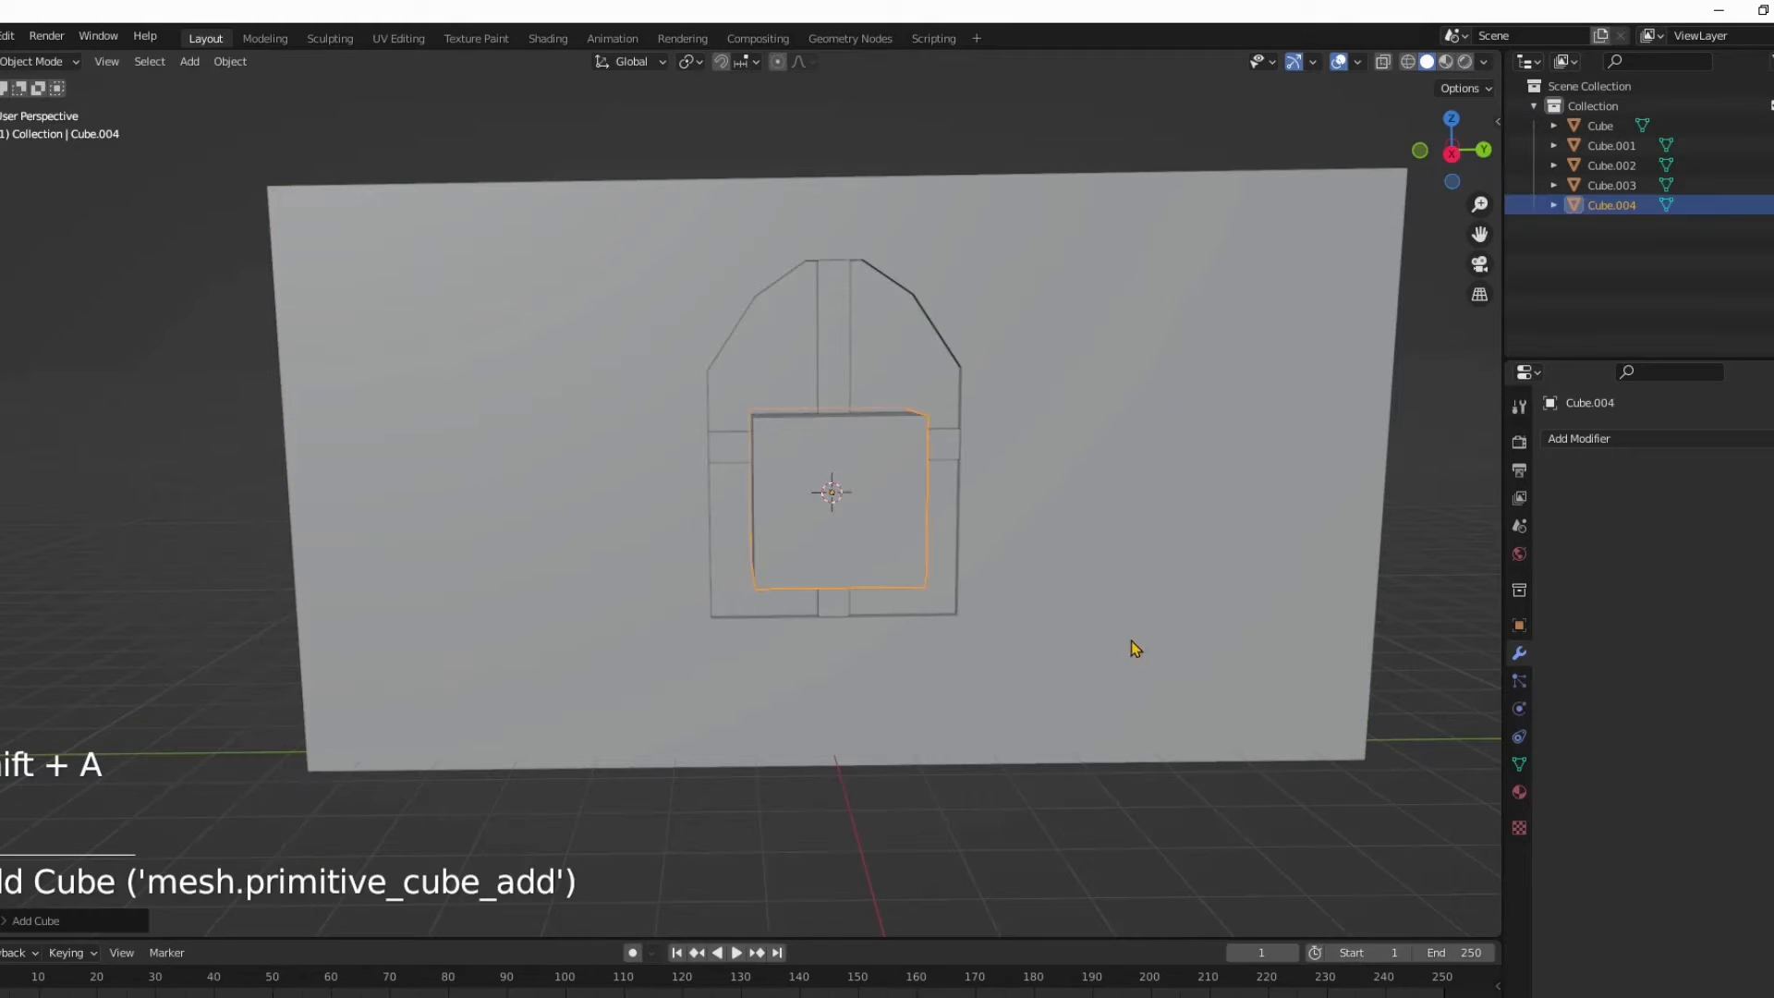
key("g")
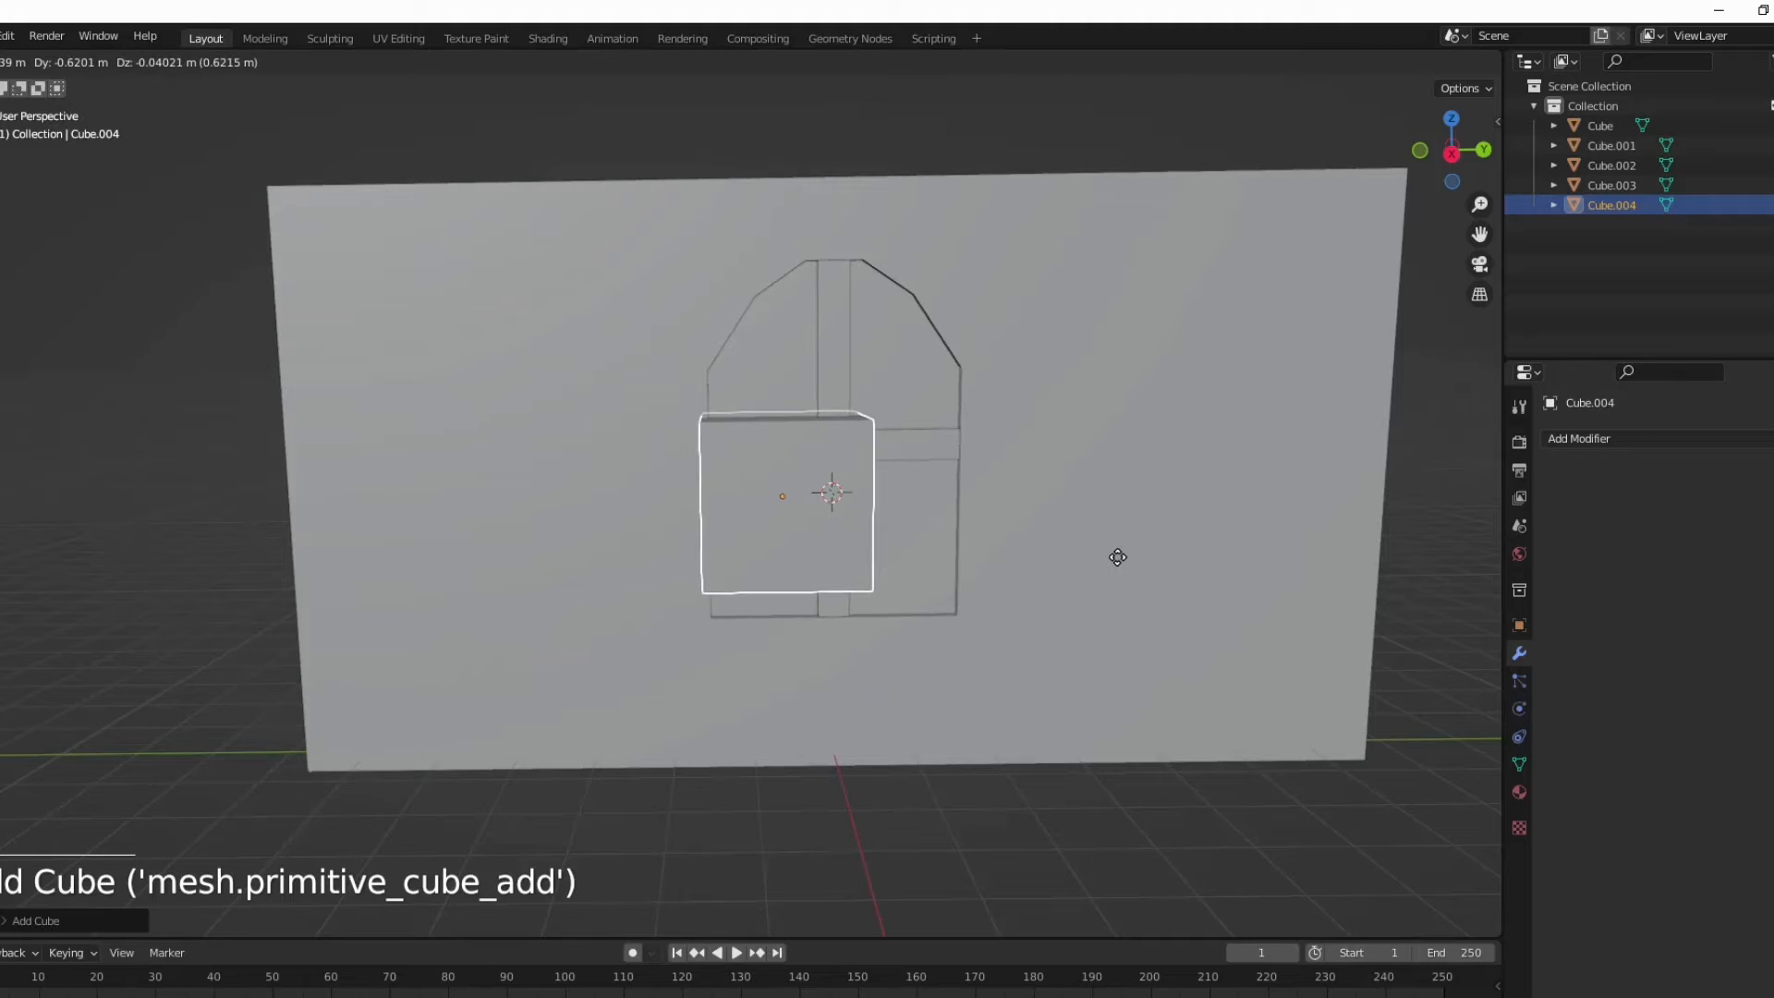
left_click(845, 563)
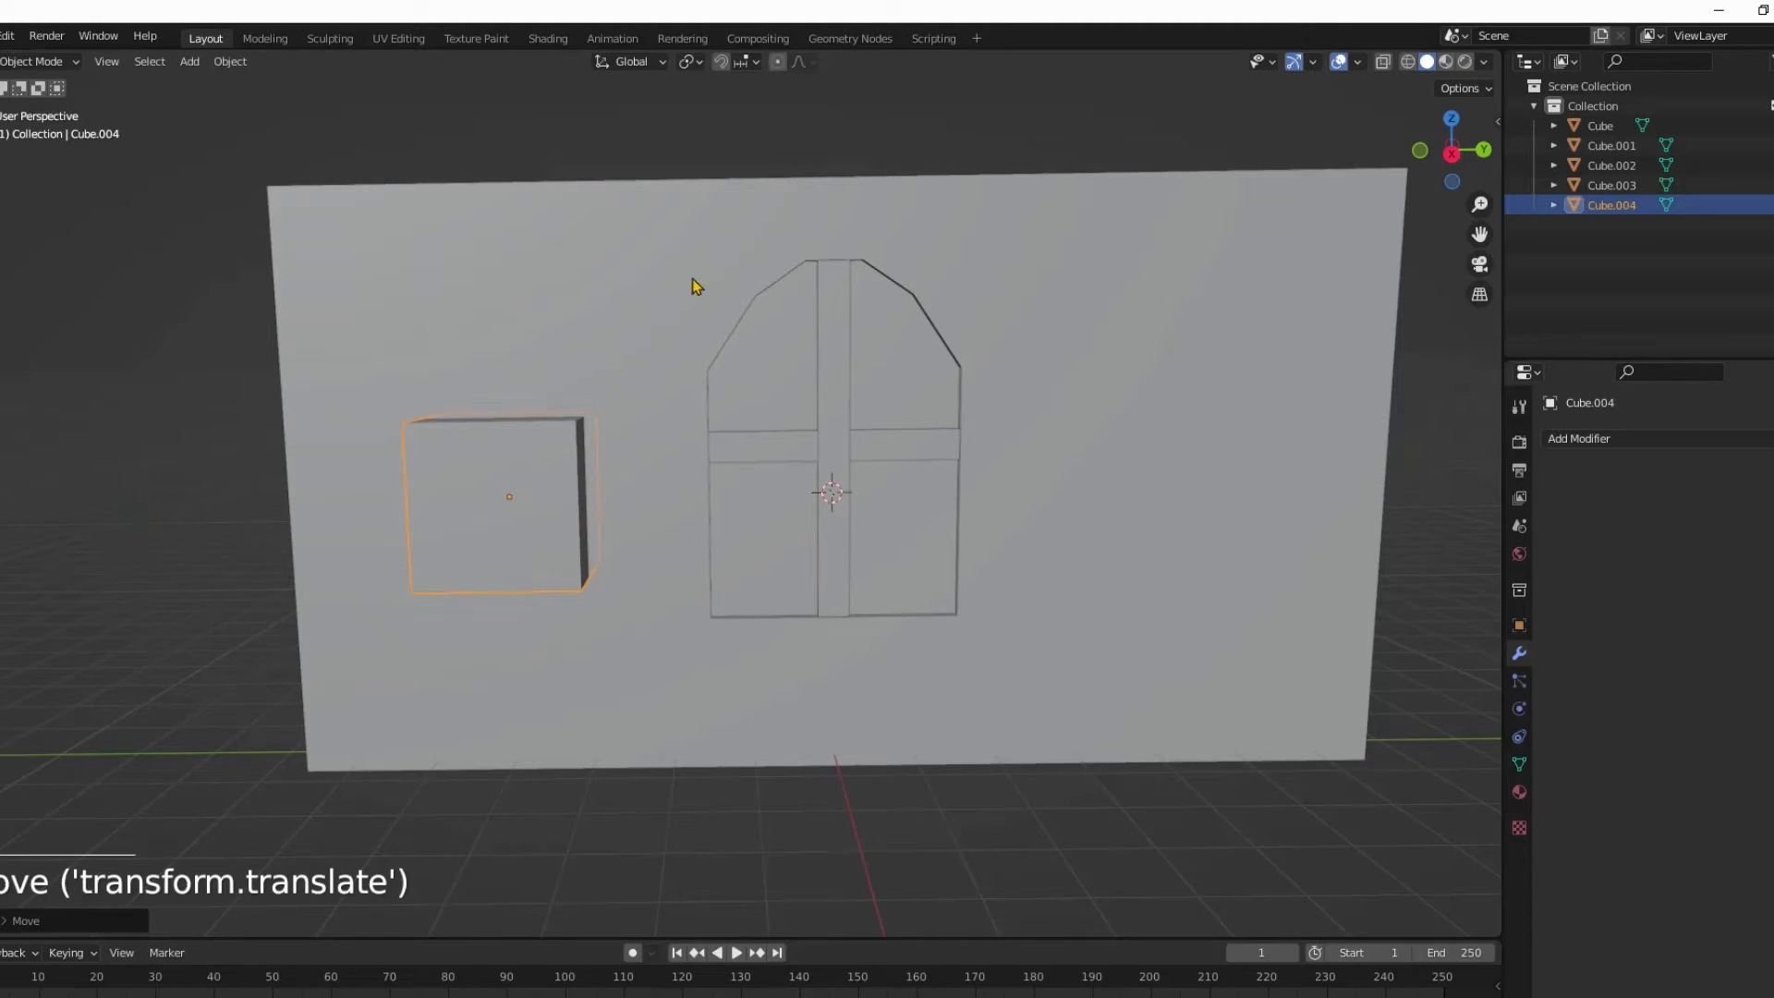
Step: Flatten the new cube along X and move it outward along X so it sits slightly proud of the wall's front face
middle_click_drag(695, 286, 928, 334)
key("s")
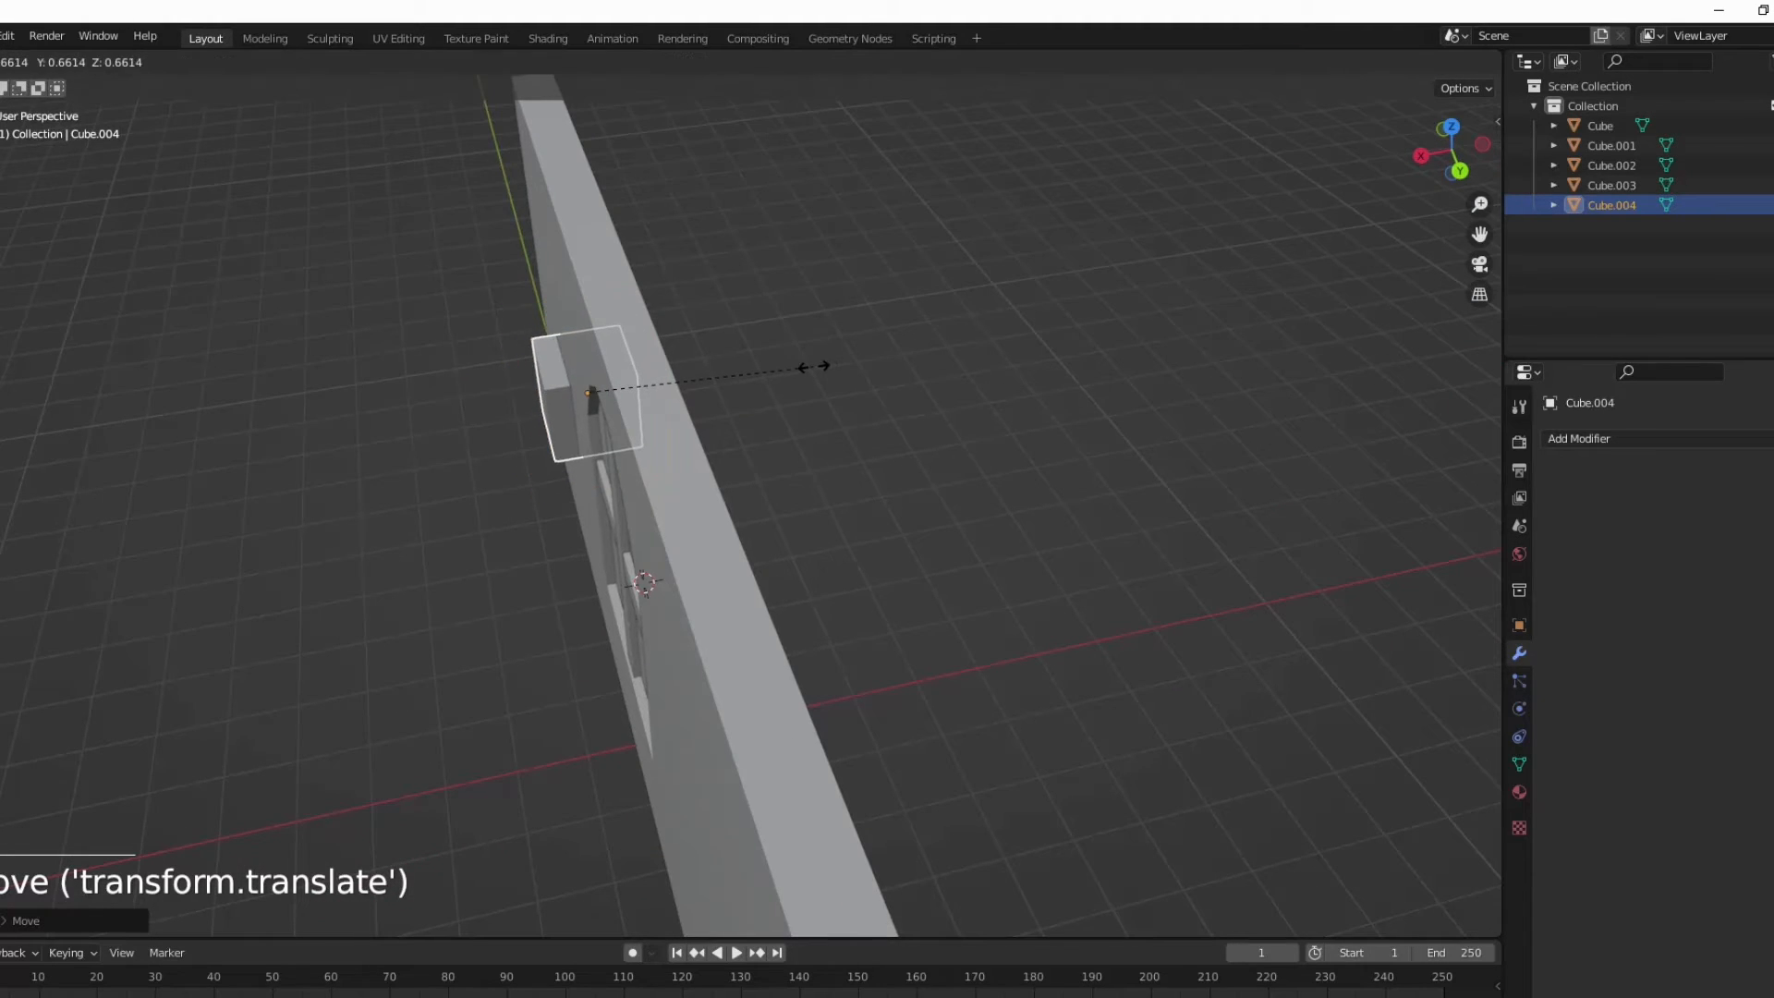
key("Escape")
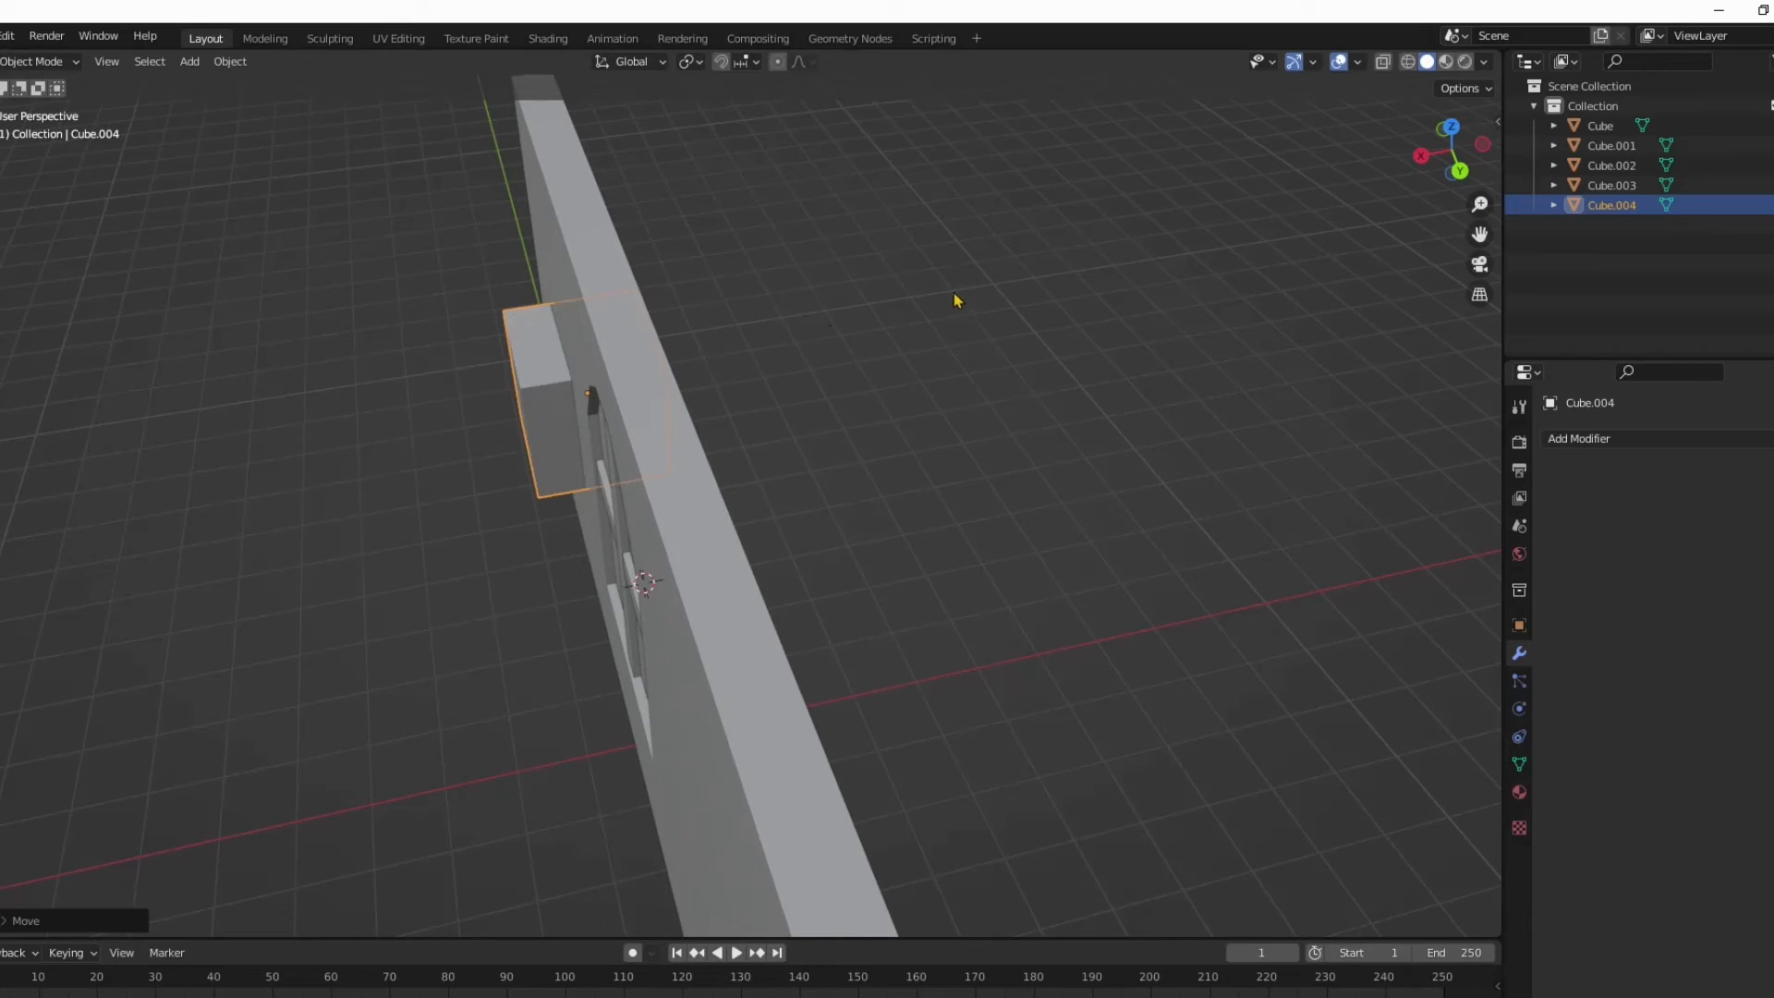
key("s")
key("x")
left_click(672, 365)
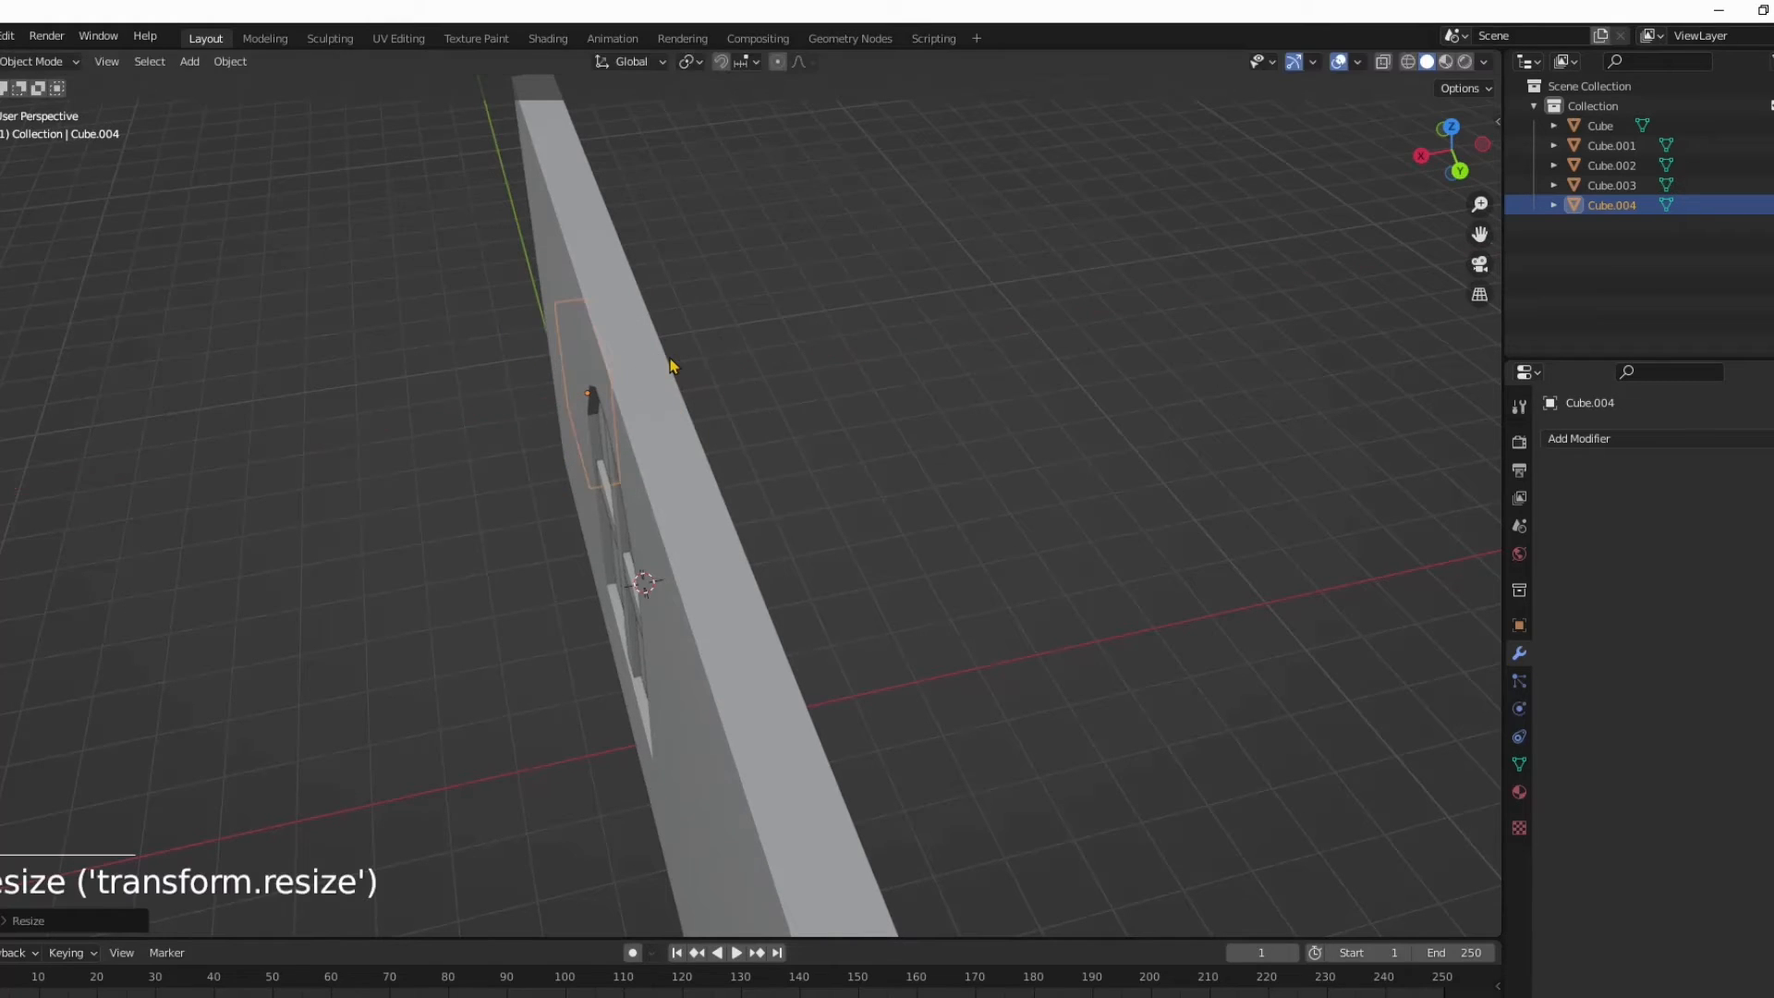
key("g")
key("x")
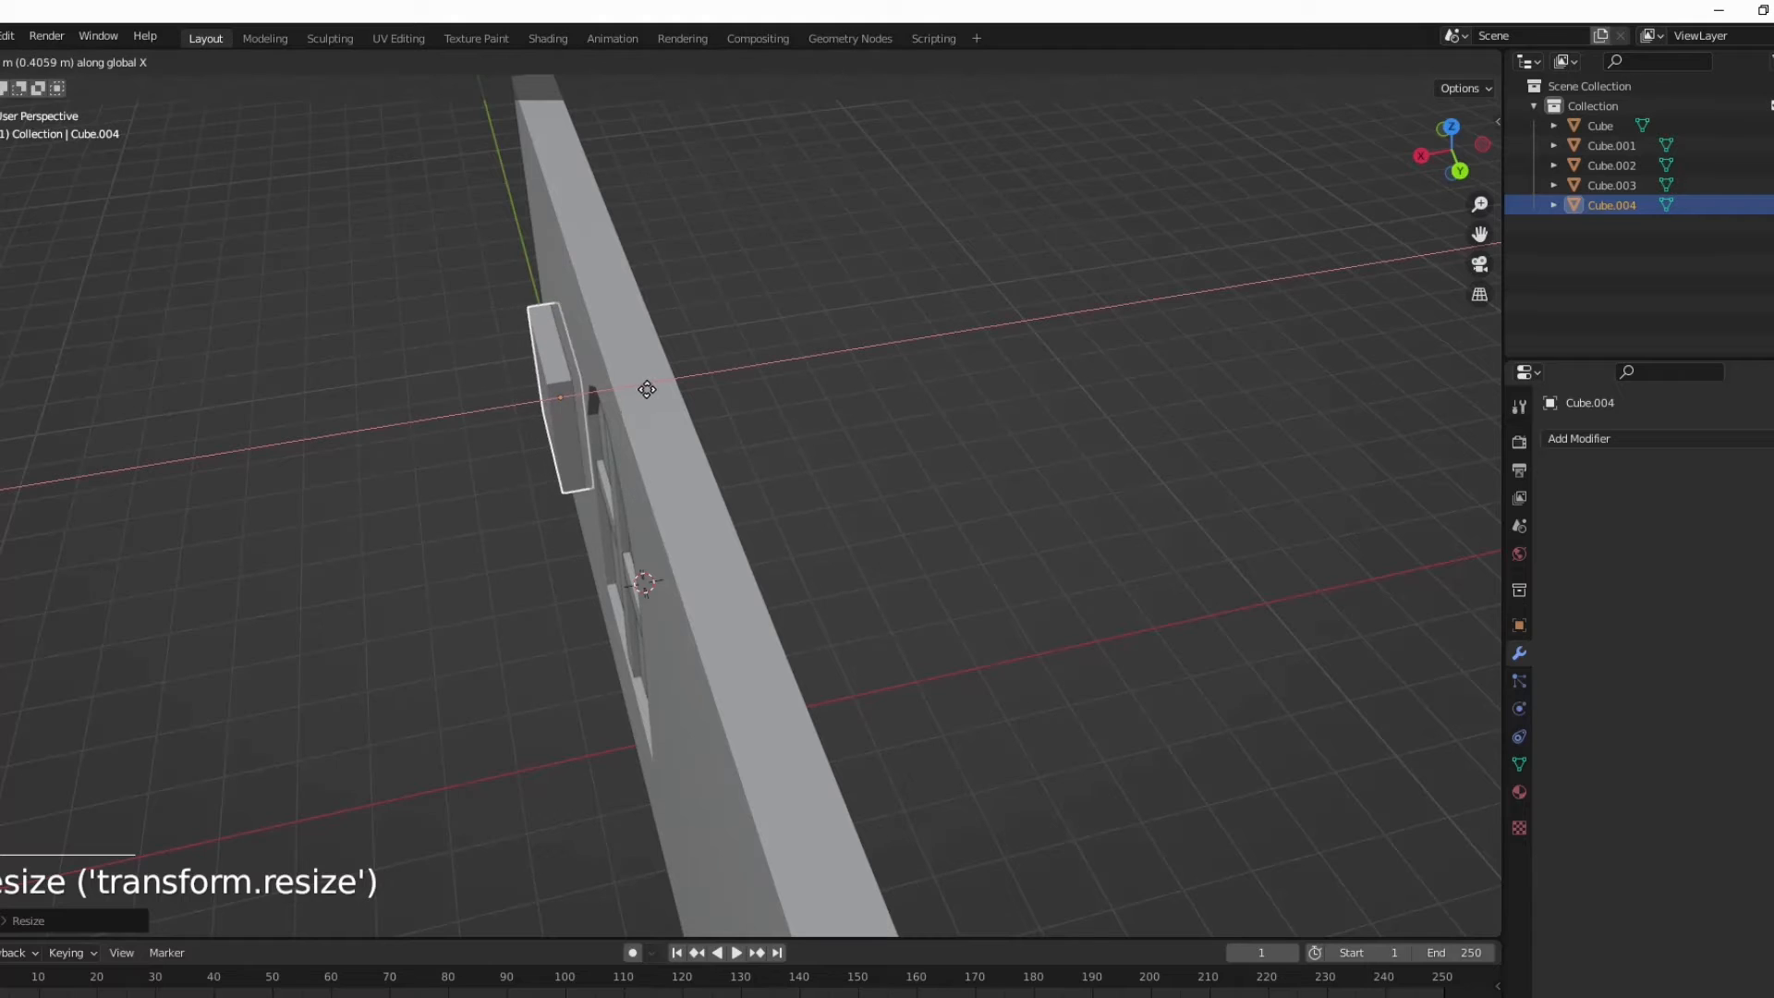
left_click(643, 389)
Step: Stretch the flattened cube along Z into a tall panel and widen it slightly along Y
middle_click_drag(499, 531, 679, 432)
middle_click_drag(602, 511, 725, 462, "shift")
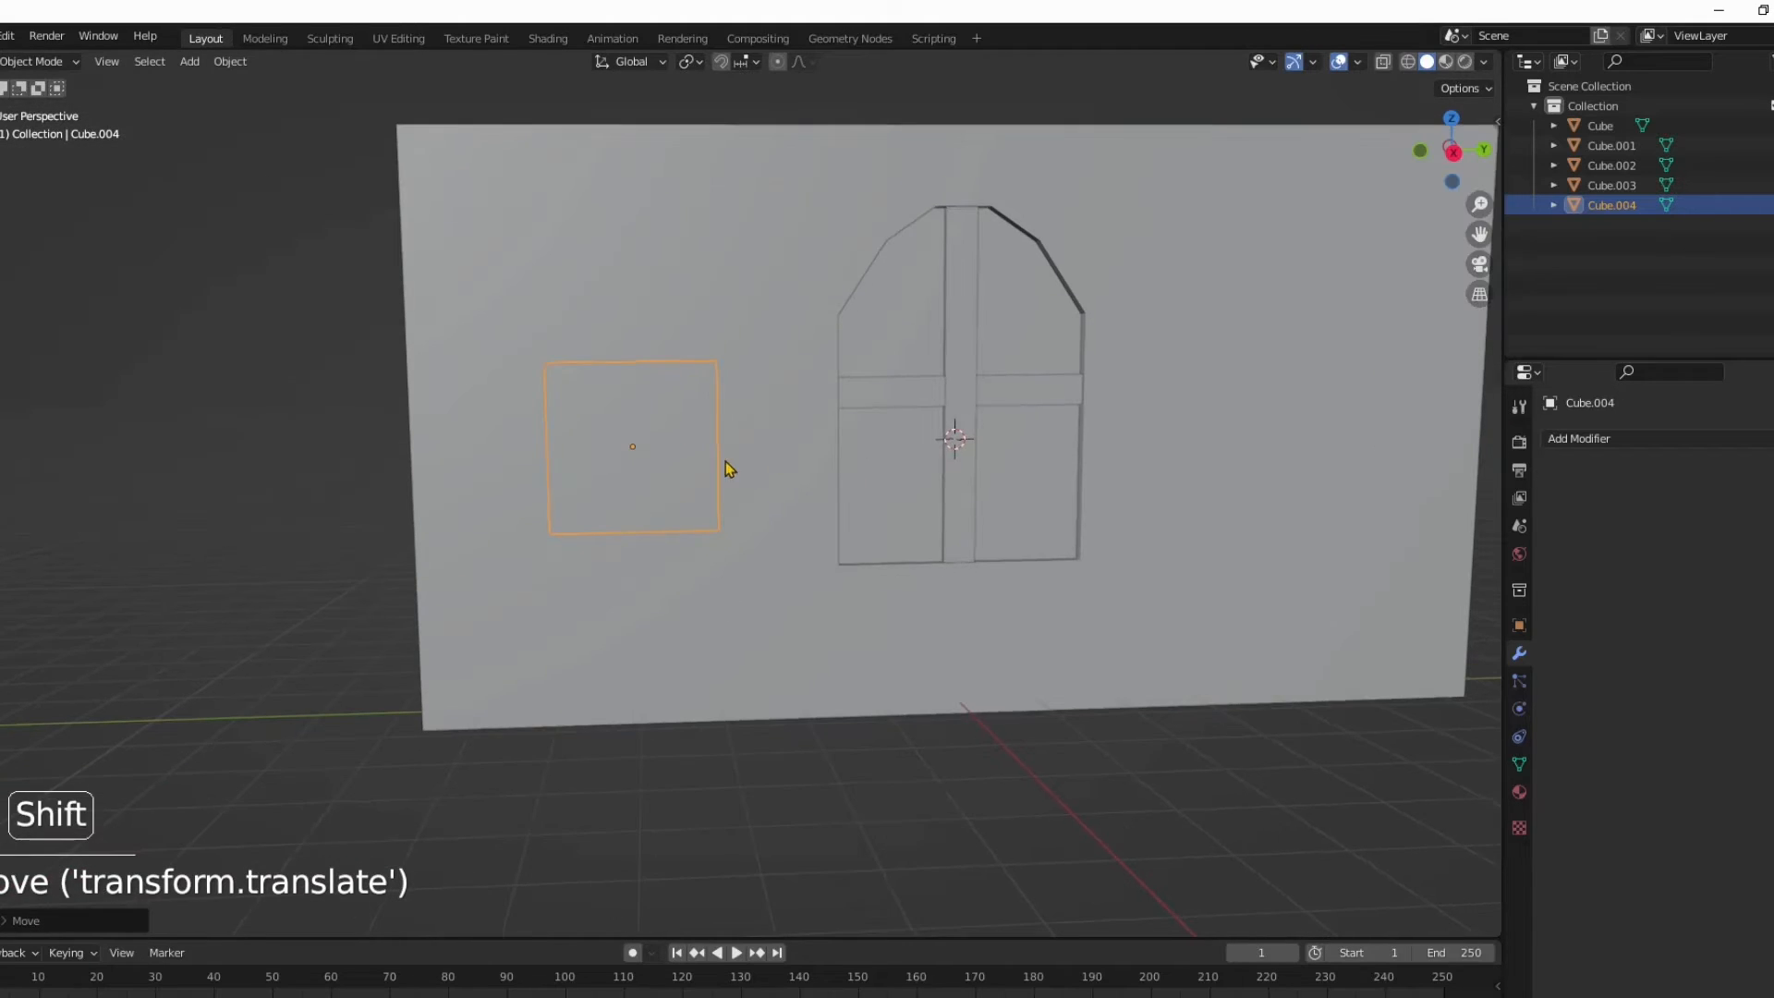
key("s")
key("z")
left_click(698, 924)
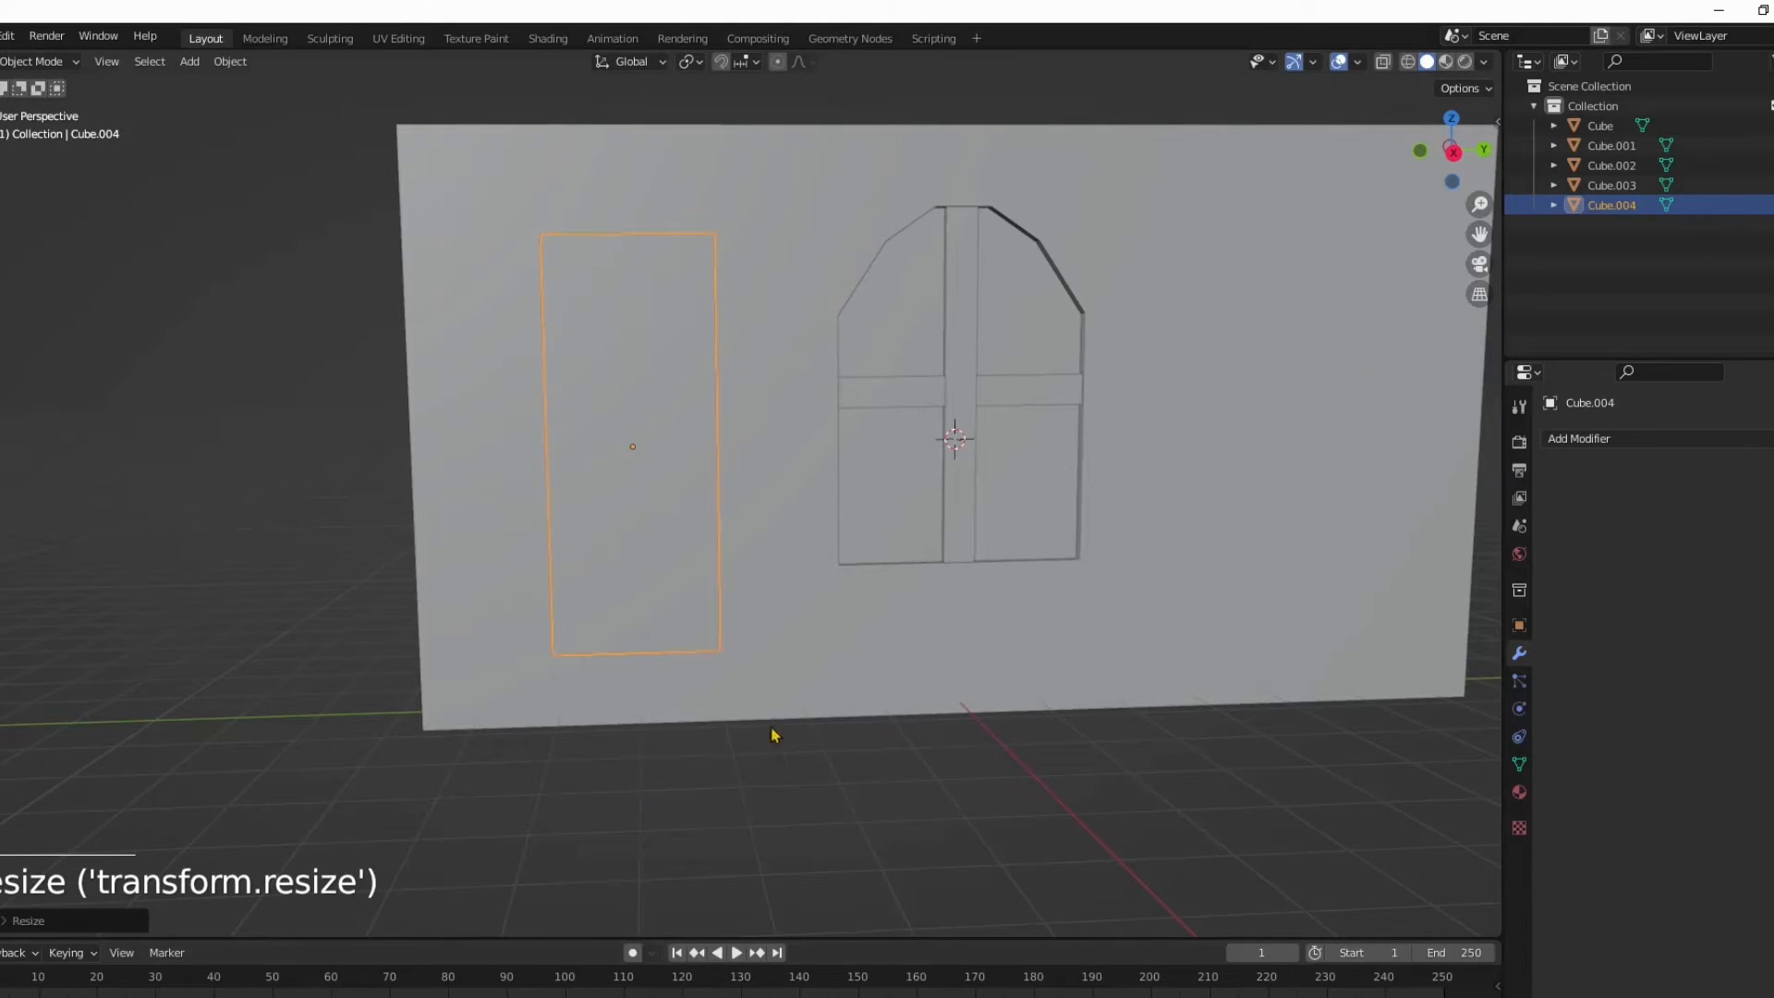
key("s")
key("x")
left_click(793, 615)
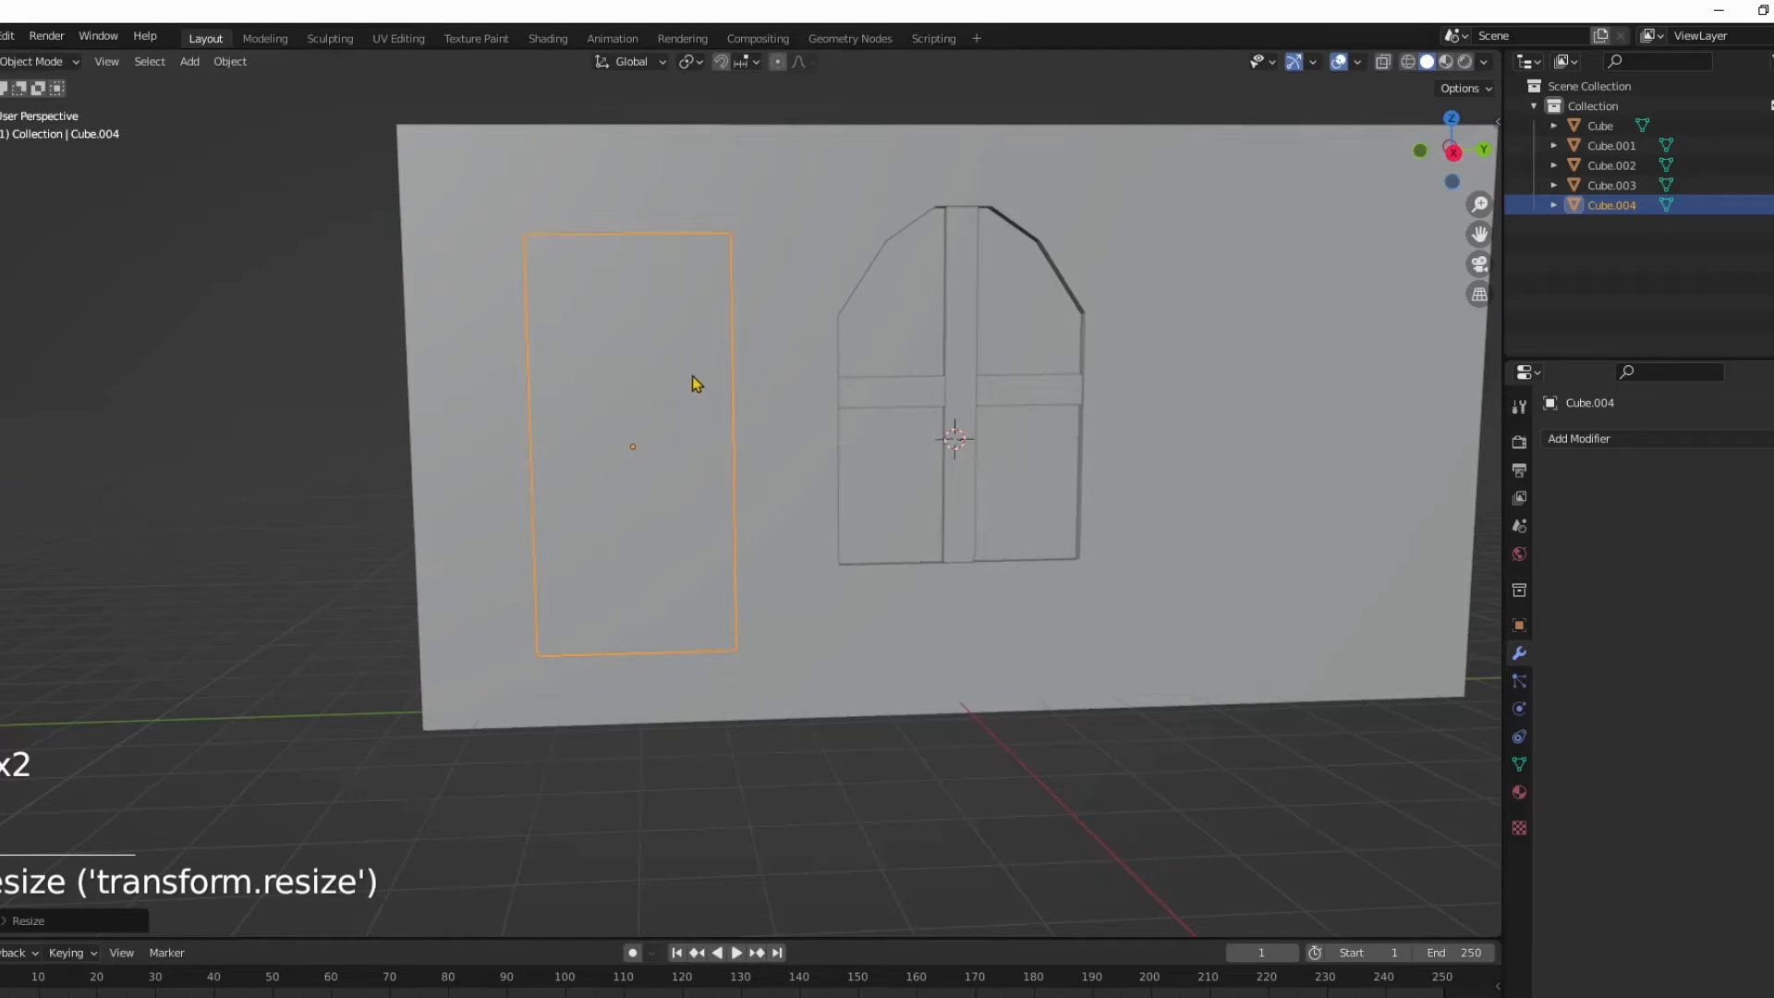
Step: Edit the tall panel's mesh and select the four short edges at its corners
scroll(688, 310, "up", 1)
middle_click_drag(682, 334, 668, 443, "shift")
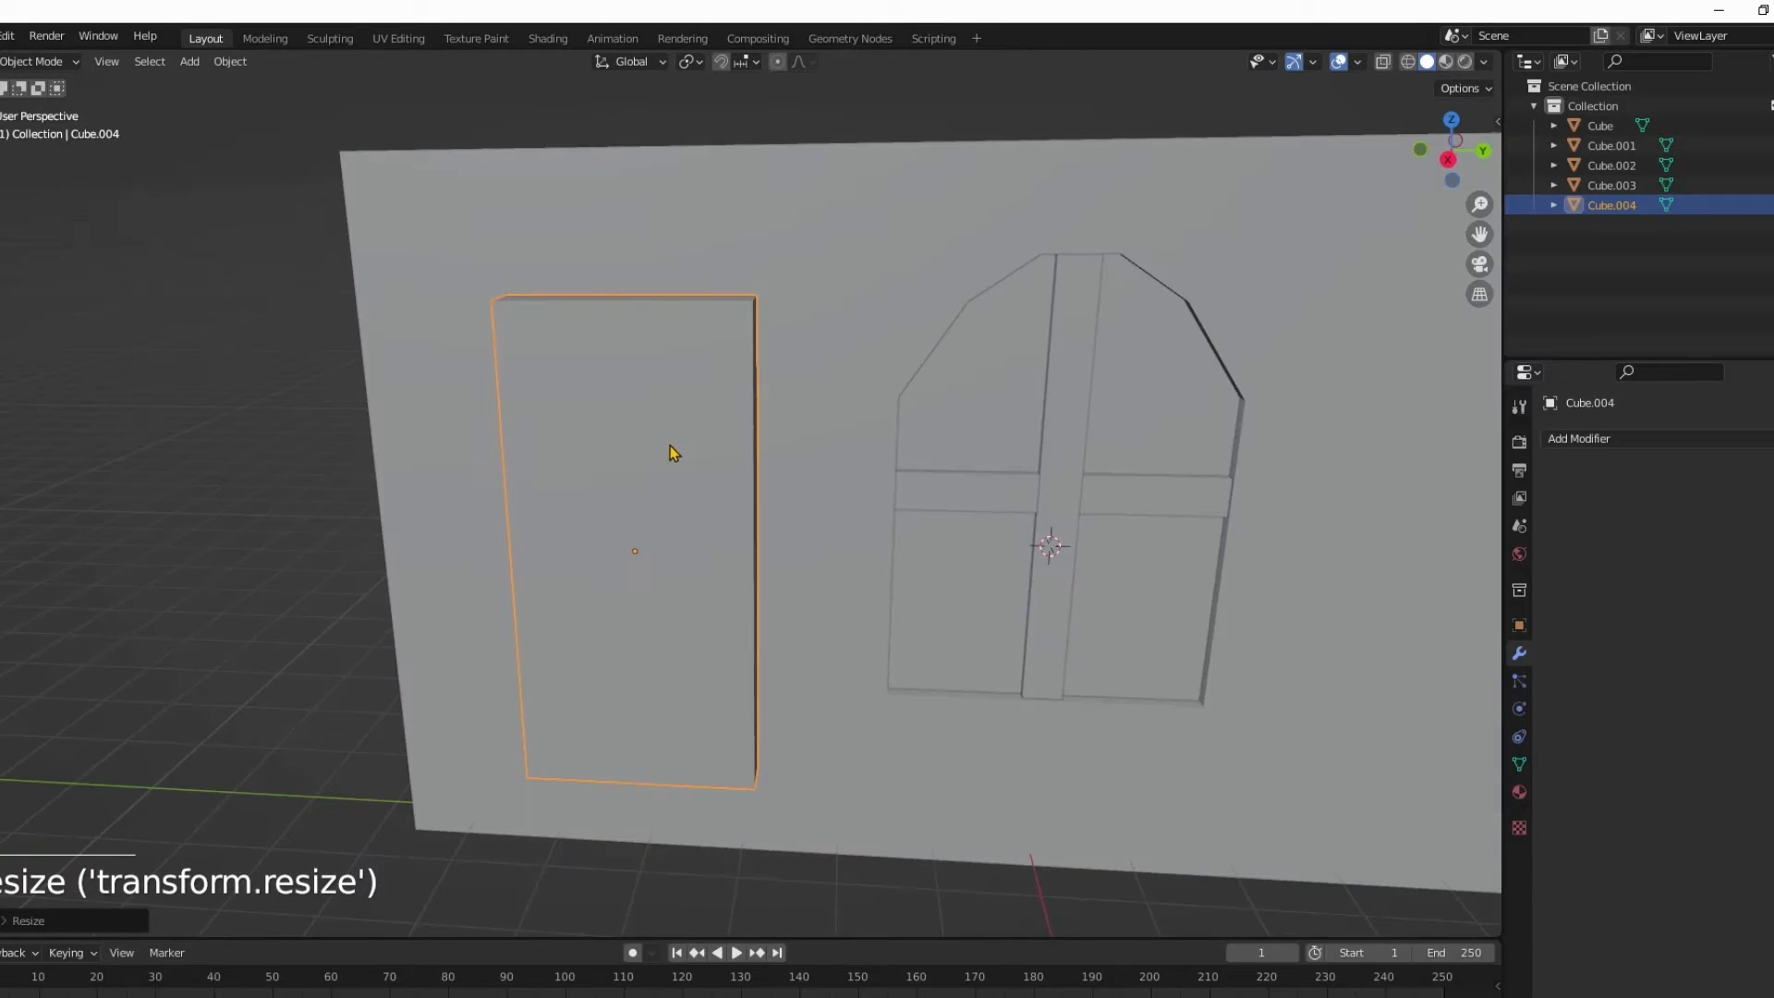
key("Tab")
left_click(276, 425)
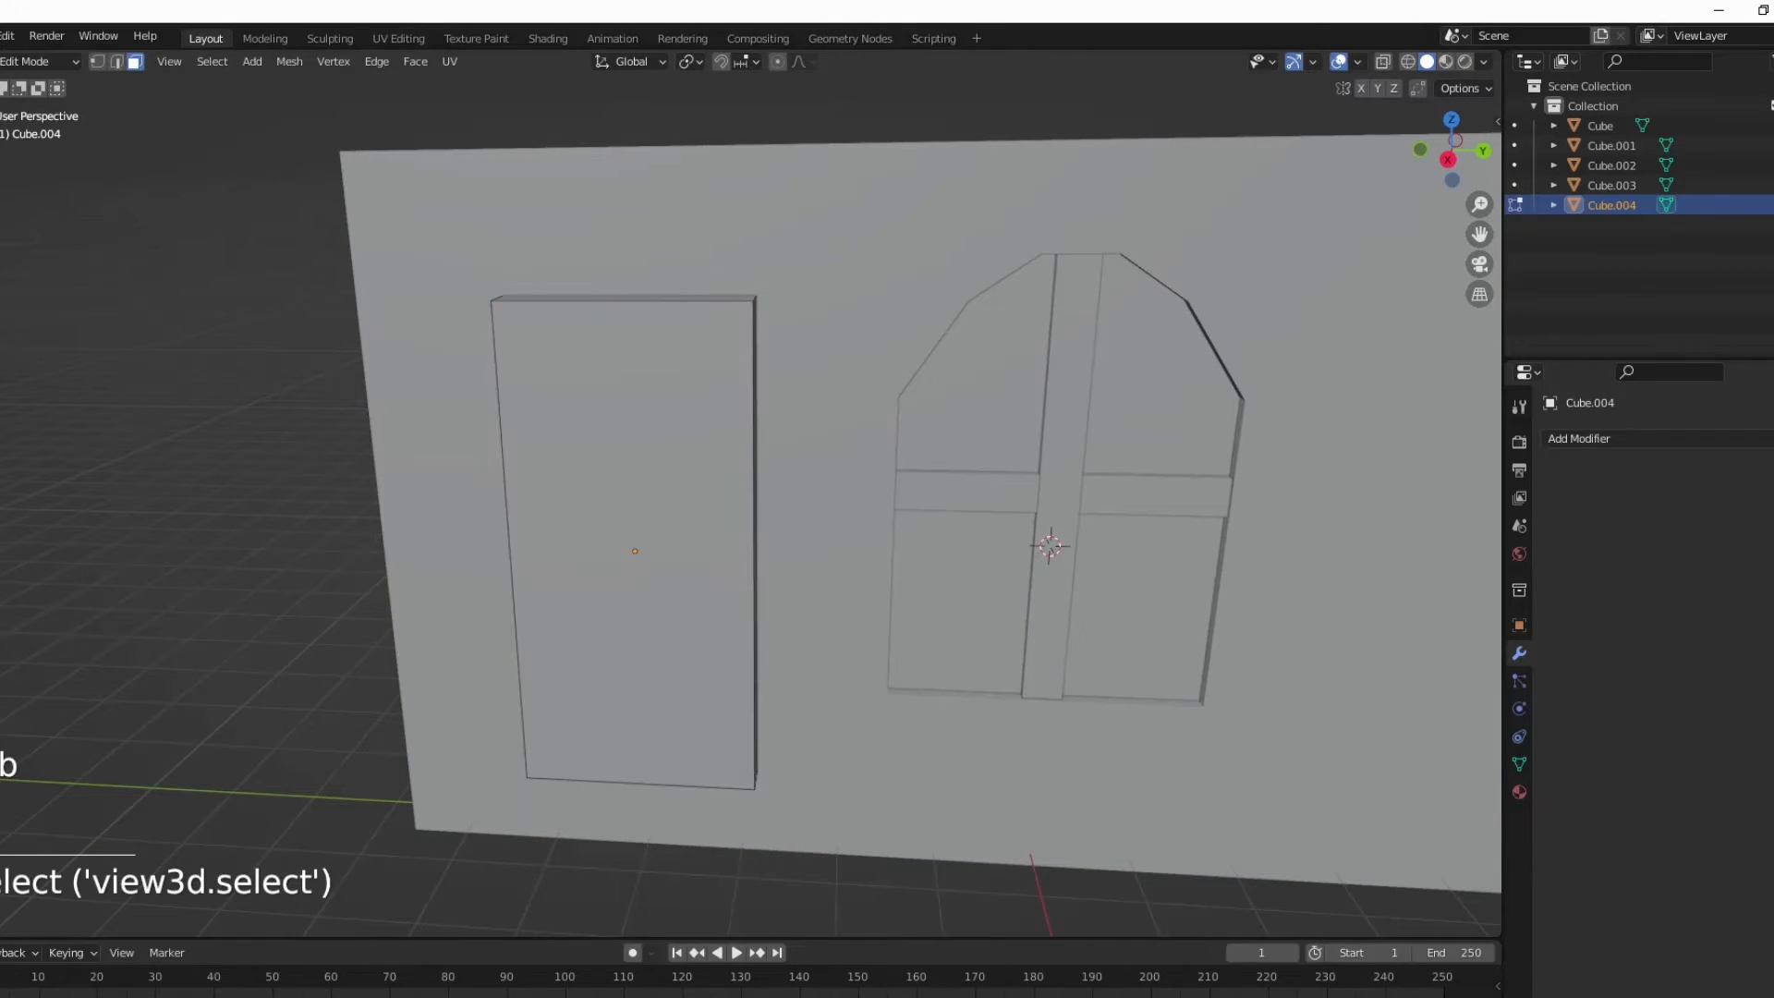
left_click(2, 523)
middle_click_drag(914, 415, 813, 436)
left_click(612, 329)
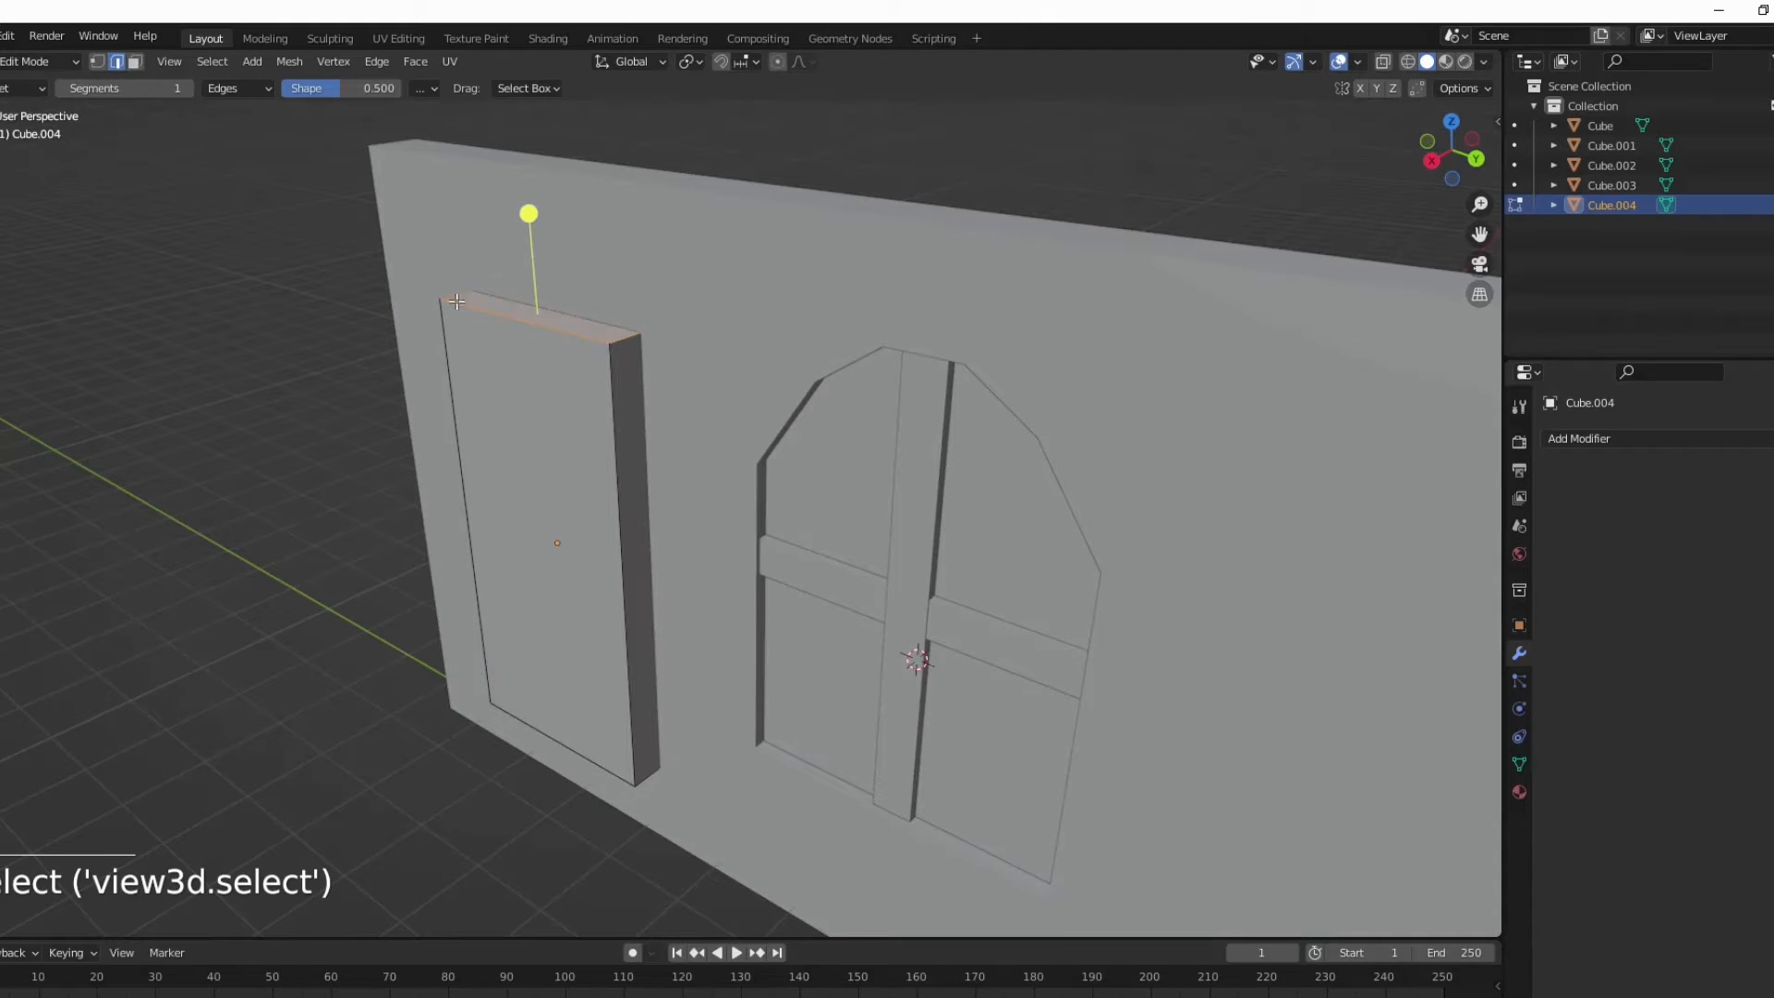
middle_click_drag(628, 341, 816, 339)
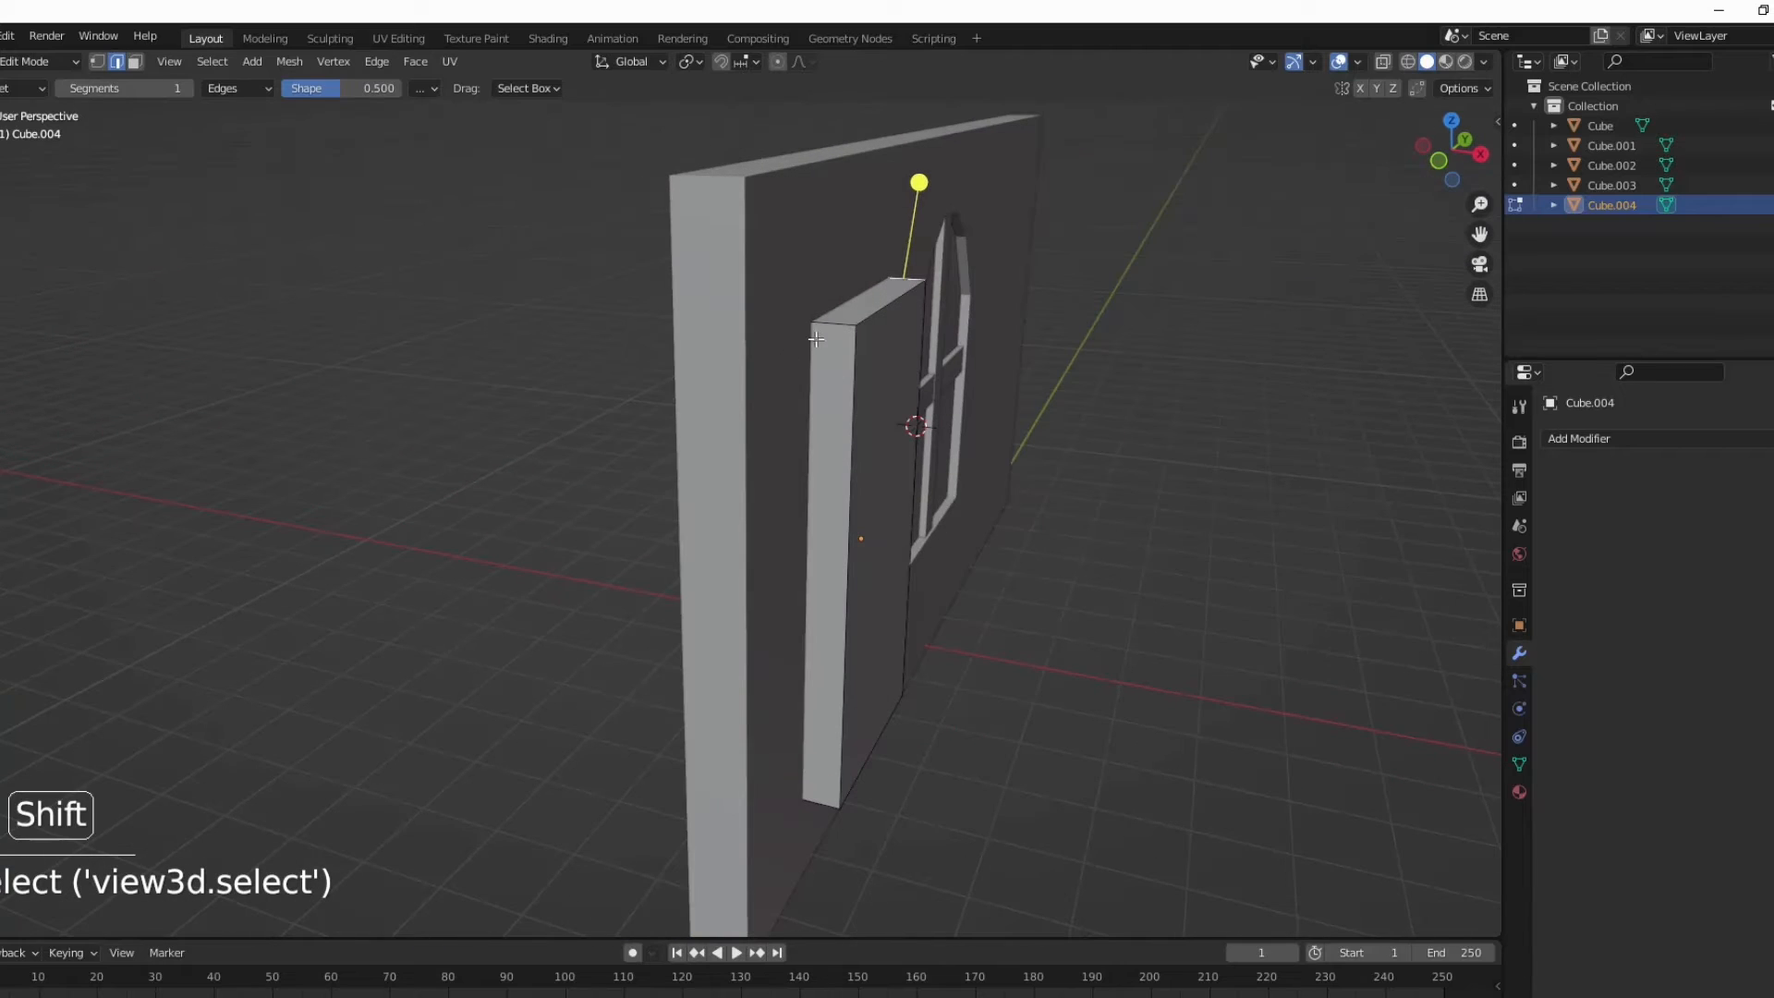
middle_click_drag(823, 400, 722, 421)
middle_click_drag(750, 520, 661, 527)
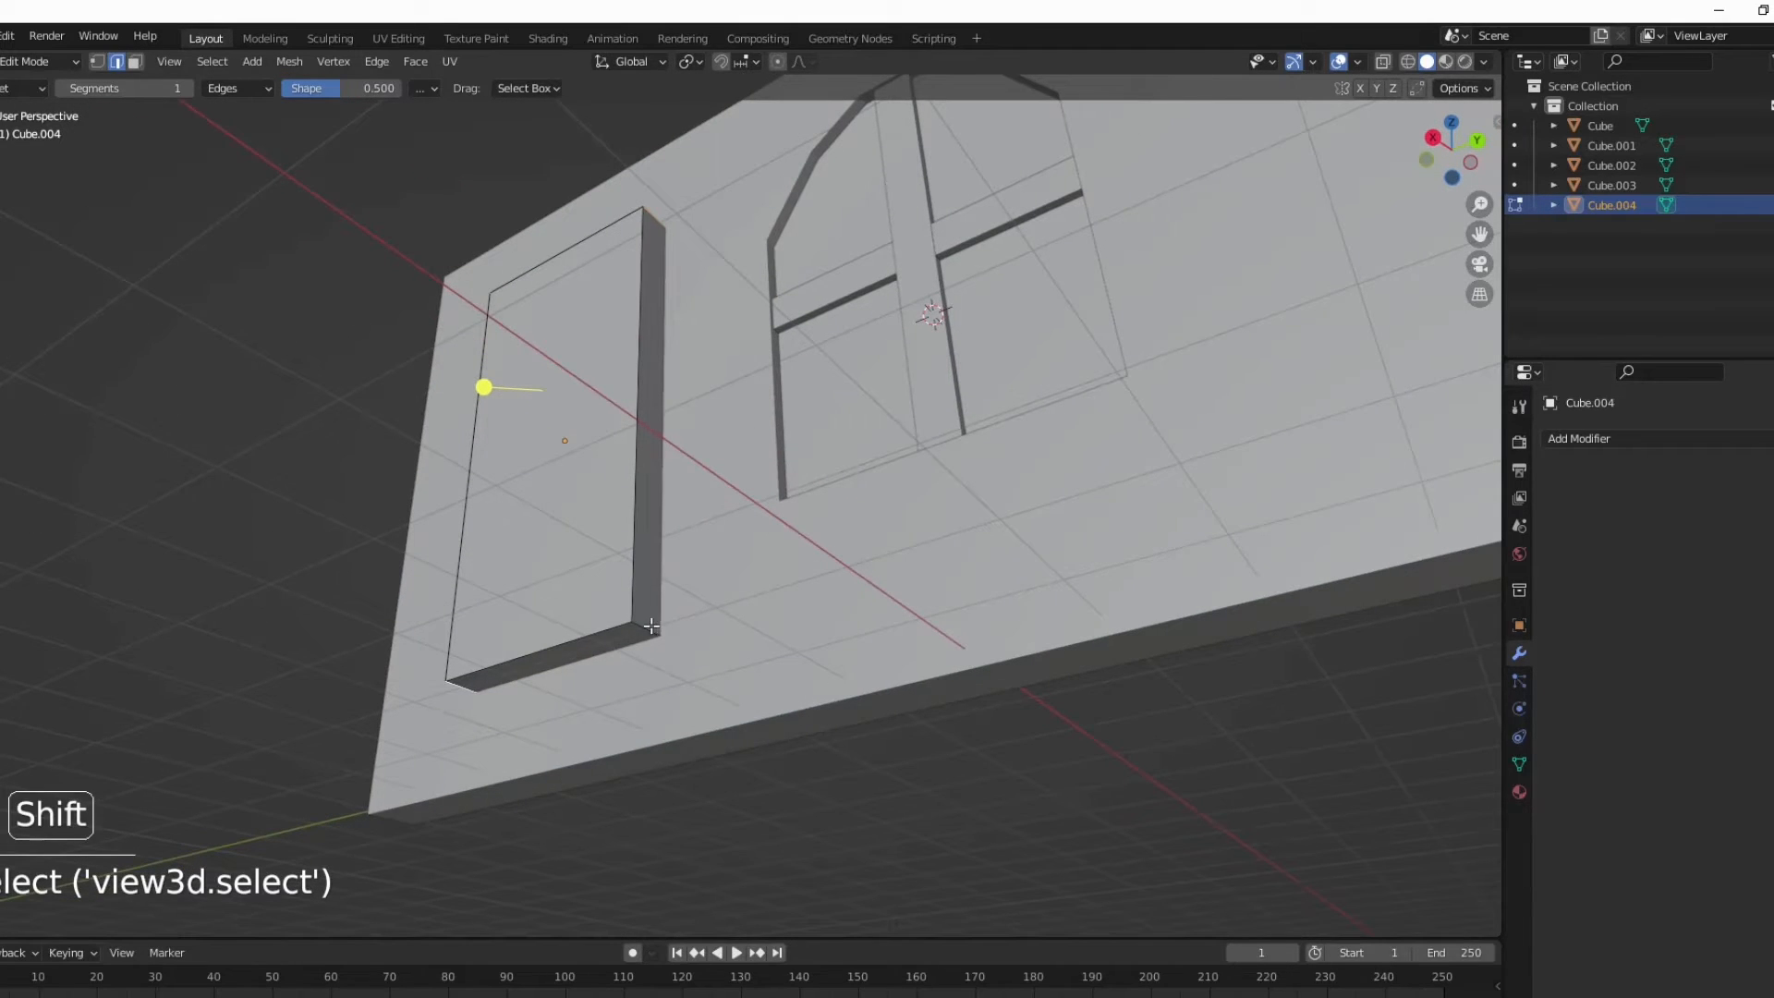
middle_click_drag(426, 616, 430, 771)
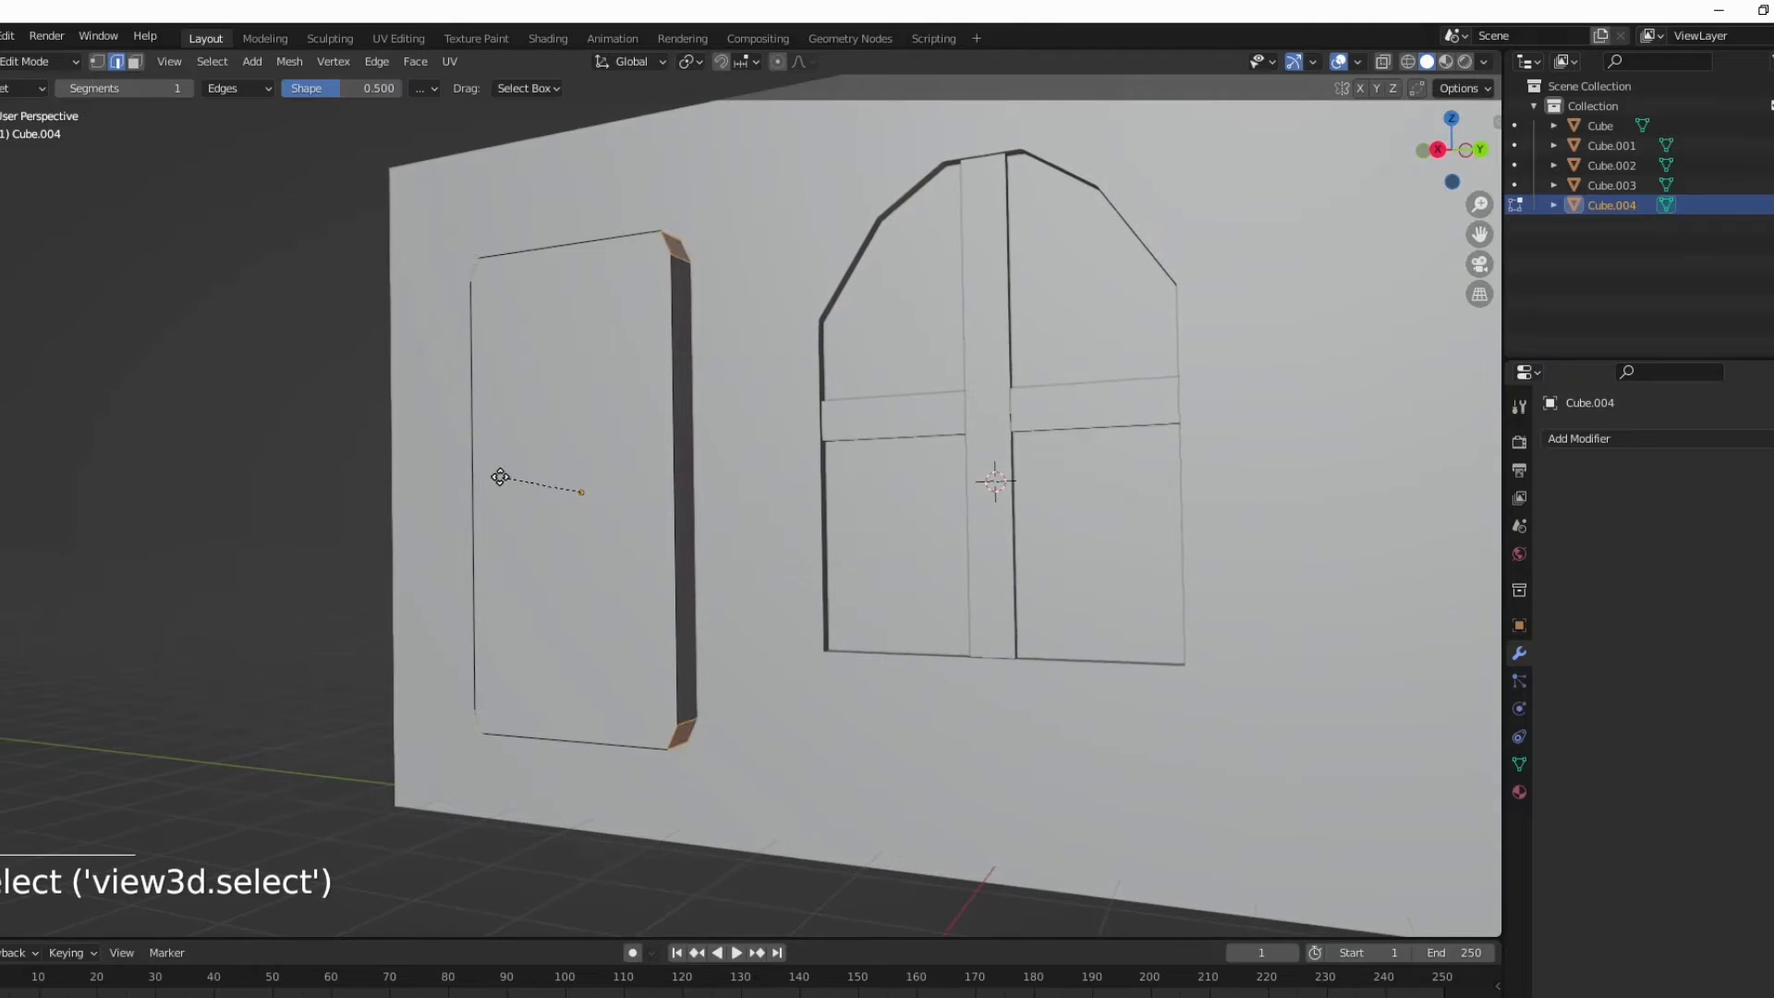
Step: Bevel the panel's four corner edges by about 0.44 m with multiple segments to round them, and clear the selection
left_click_drag(500, 477, 457, 423)
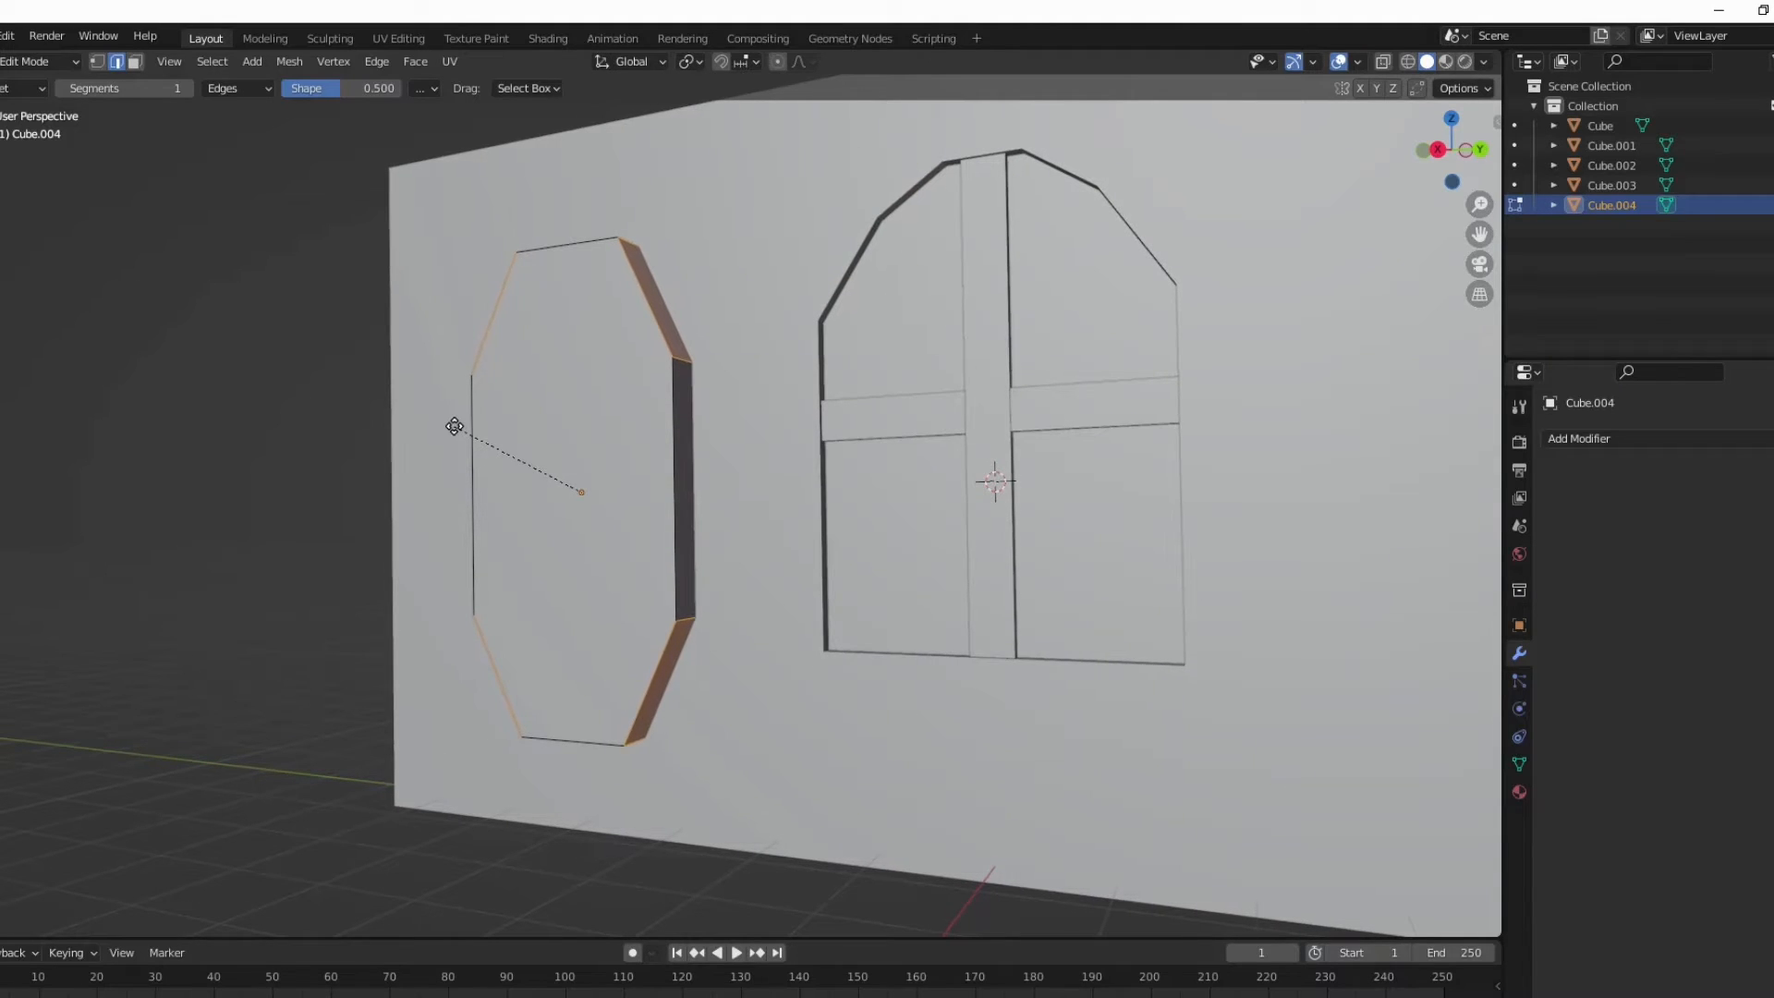
left_click(462, 430)
left_click(77, 927)
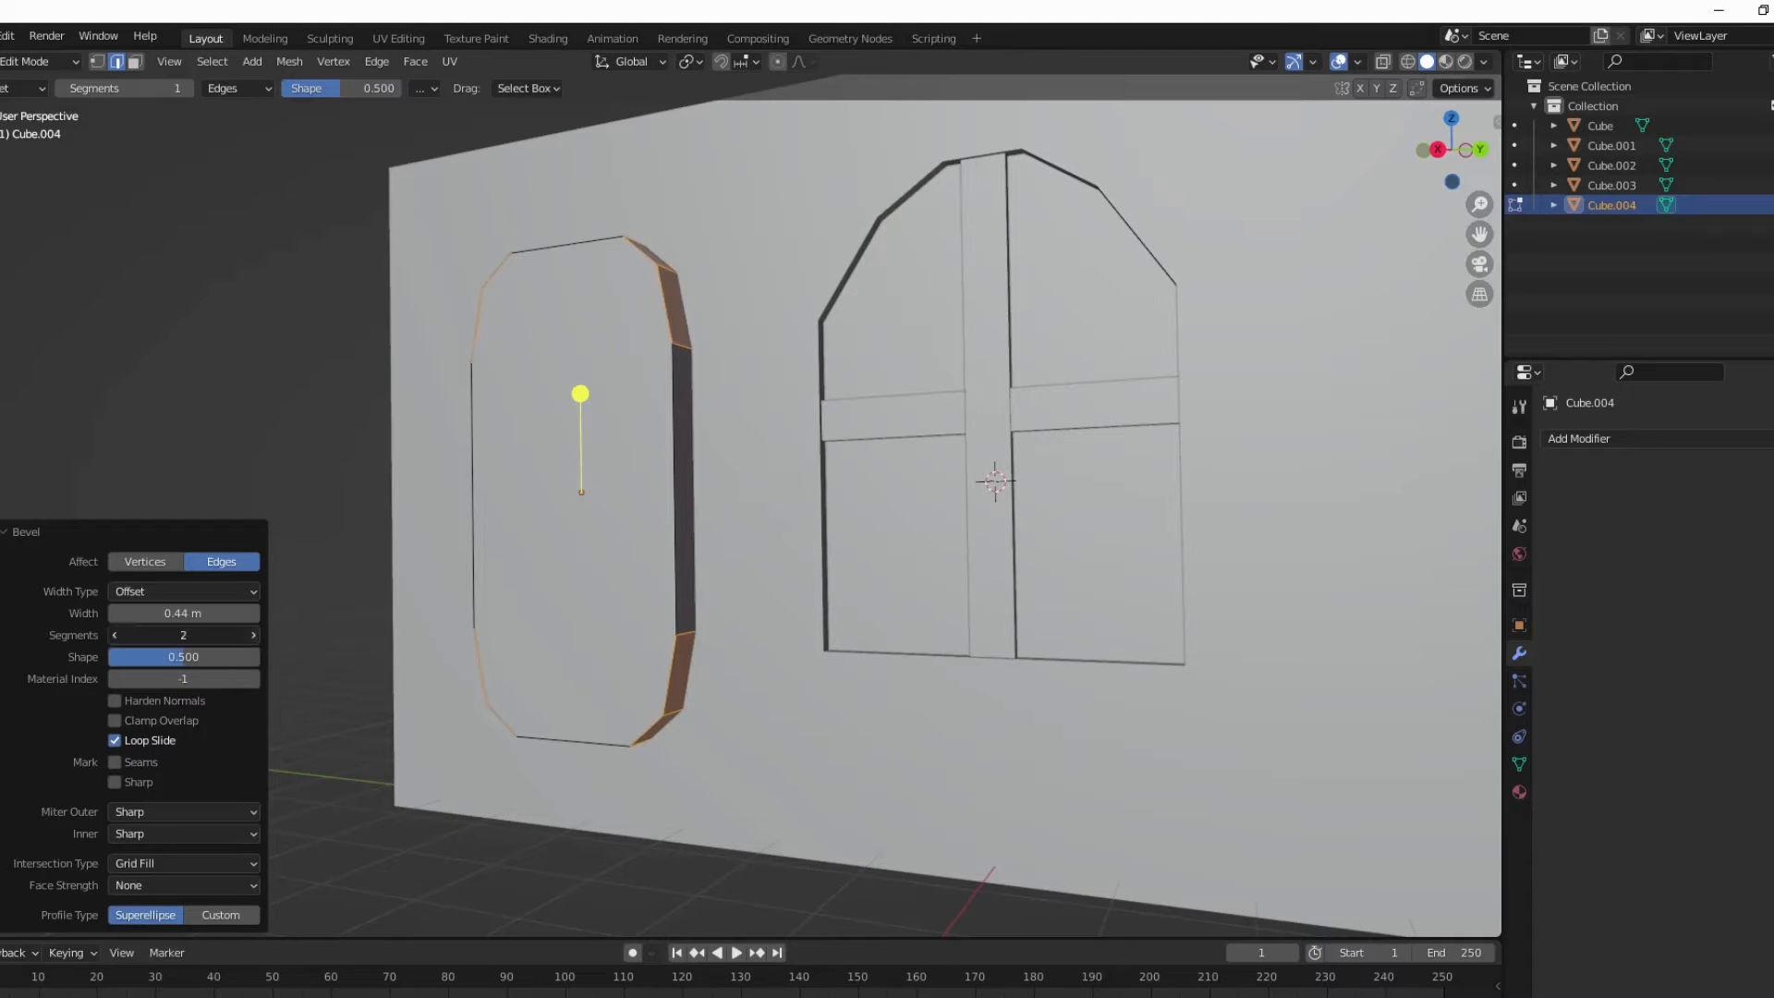
left_click(197, 313)
Step: Inset the rounded panel's front face by about 0.164 m and extrude it inward to form a recess, then deselect
middle_click_drag(278, 325, 324, 342)
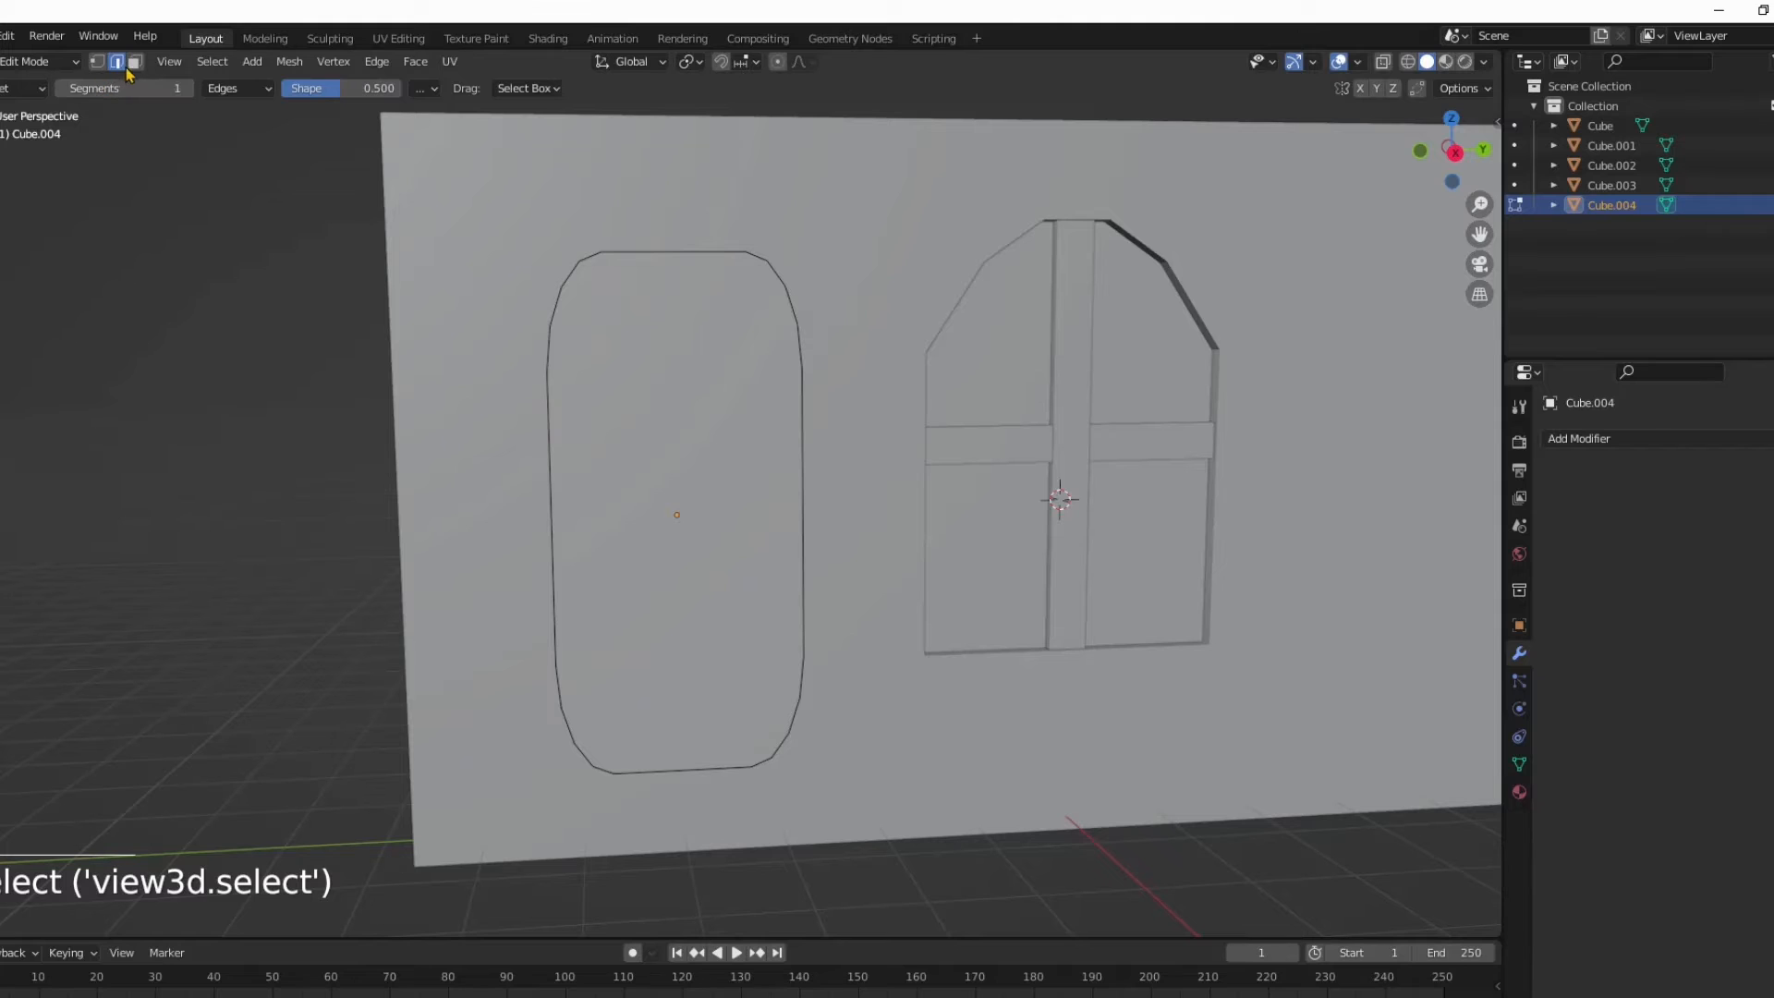
left_click(686, 530)
key("i")
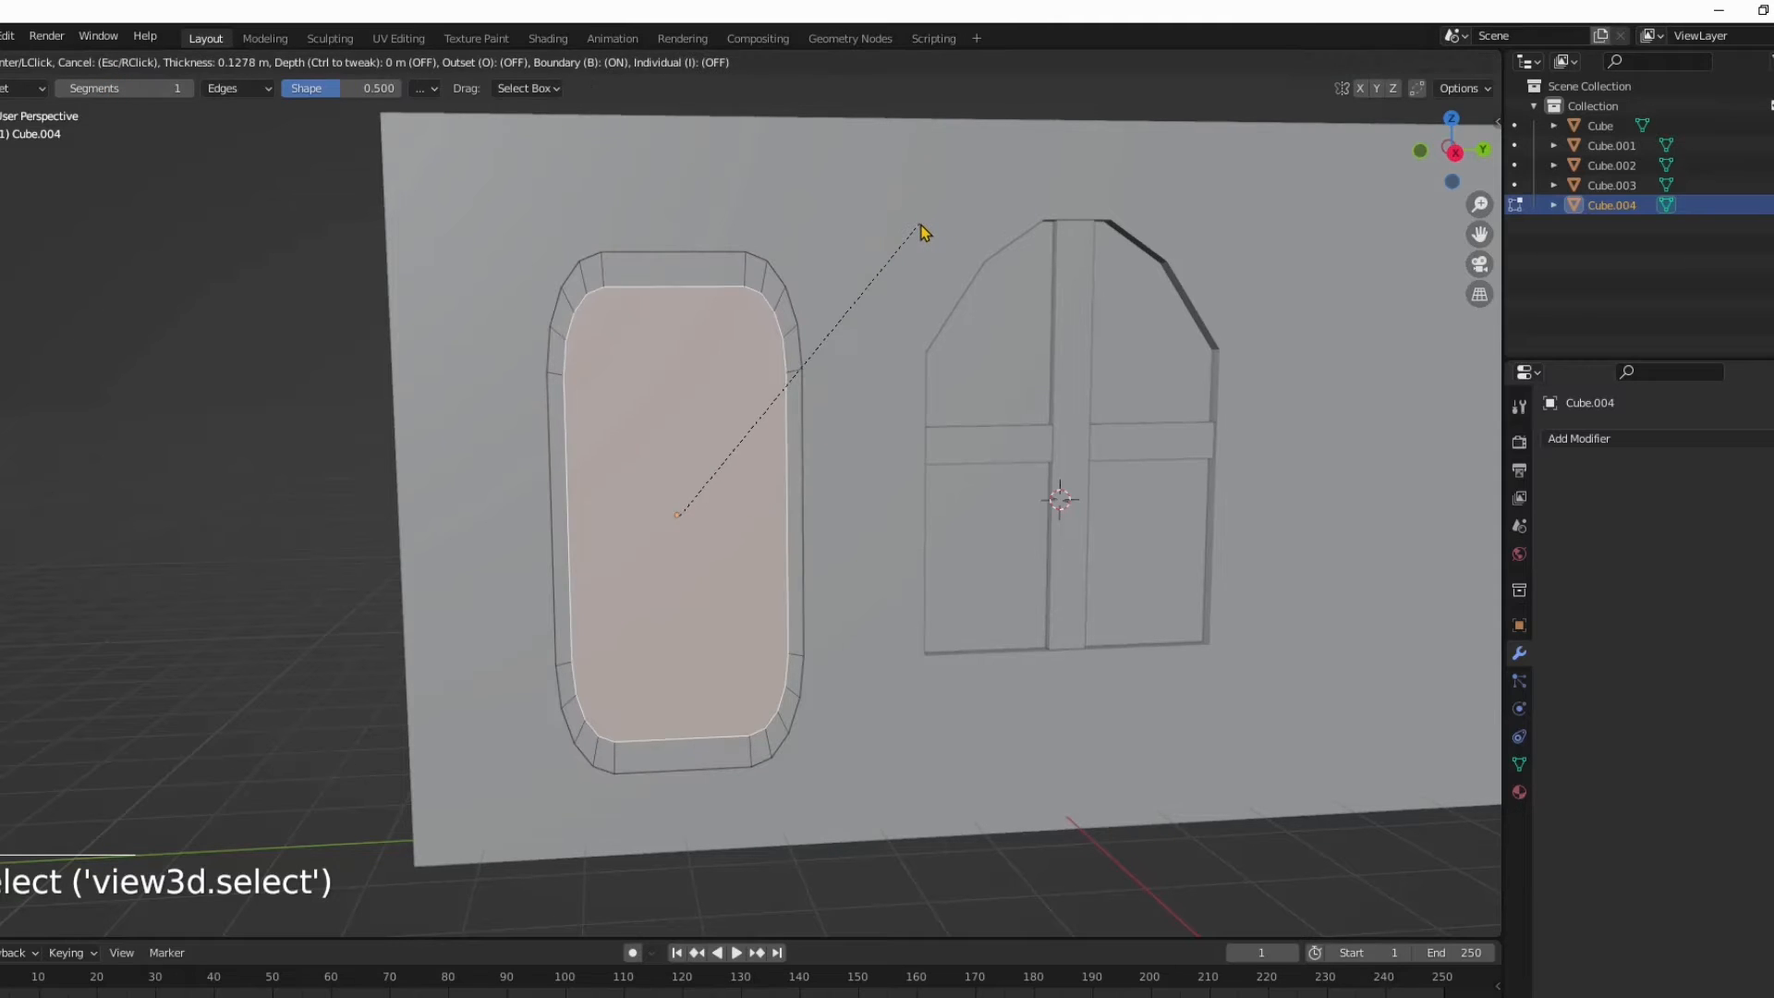
left_click(915, 225)
middle_click_drag(959, 417, 1165, 478)
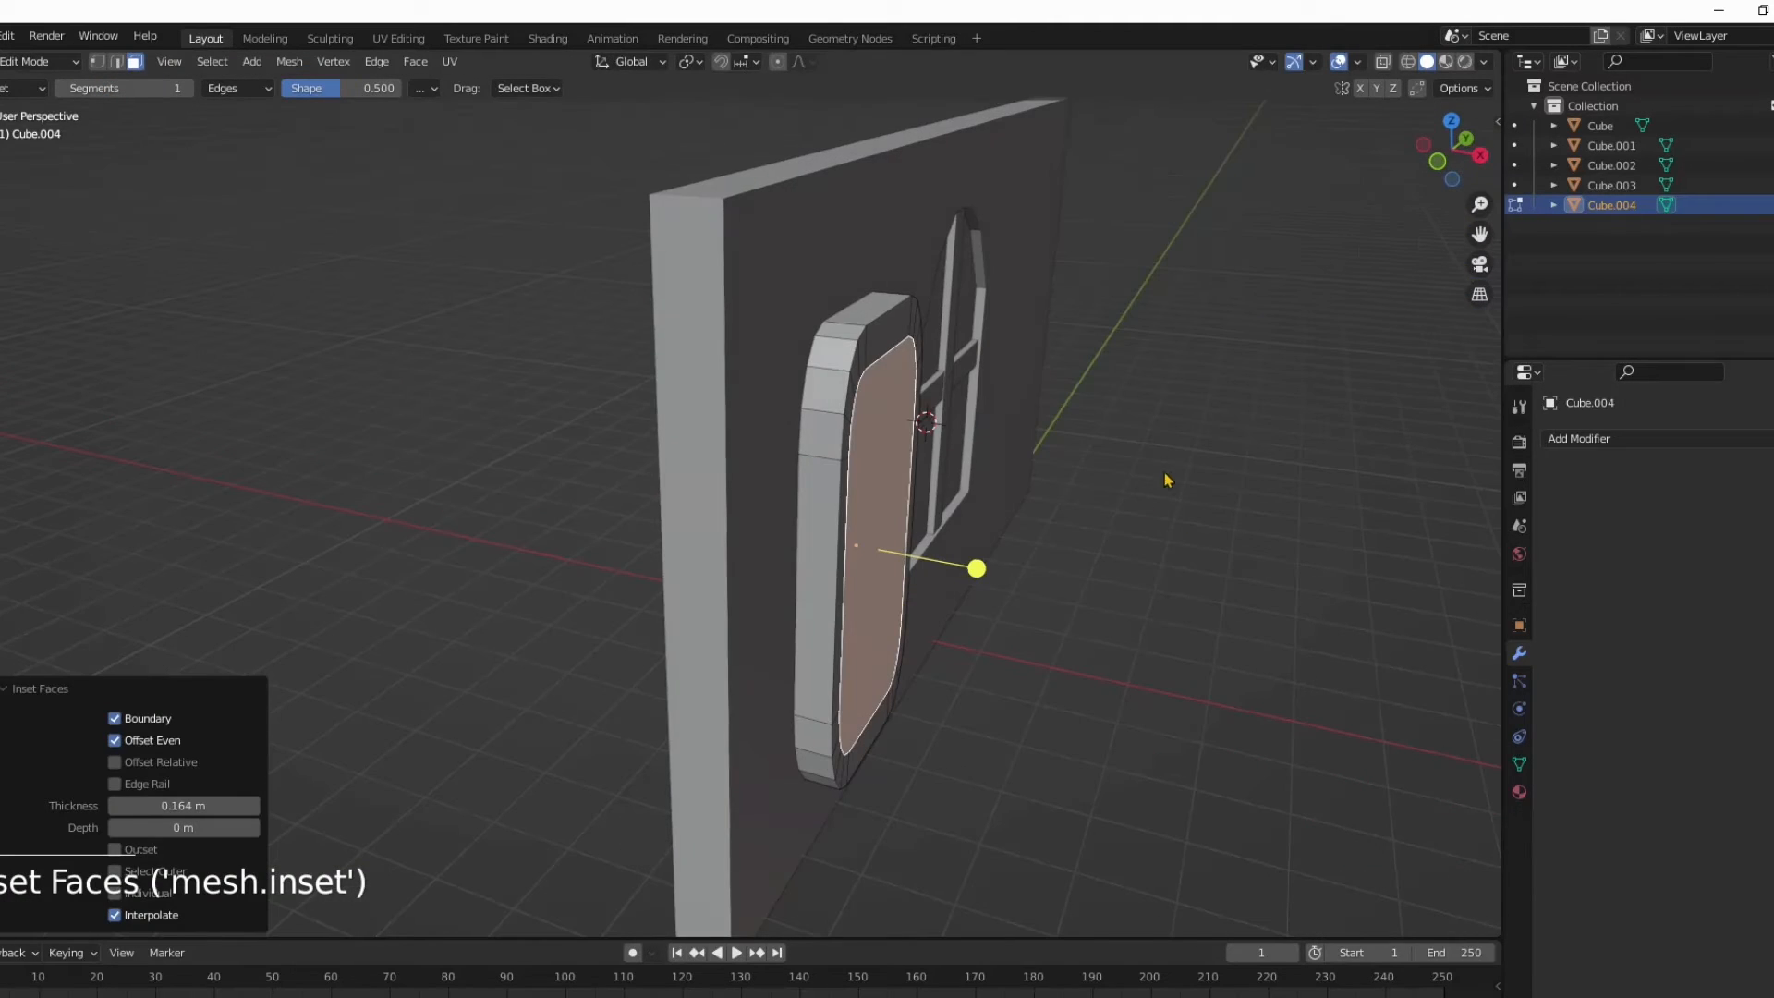
key("e")
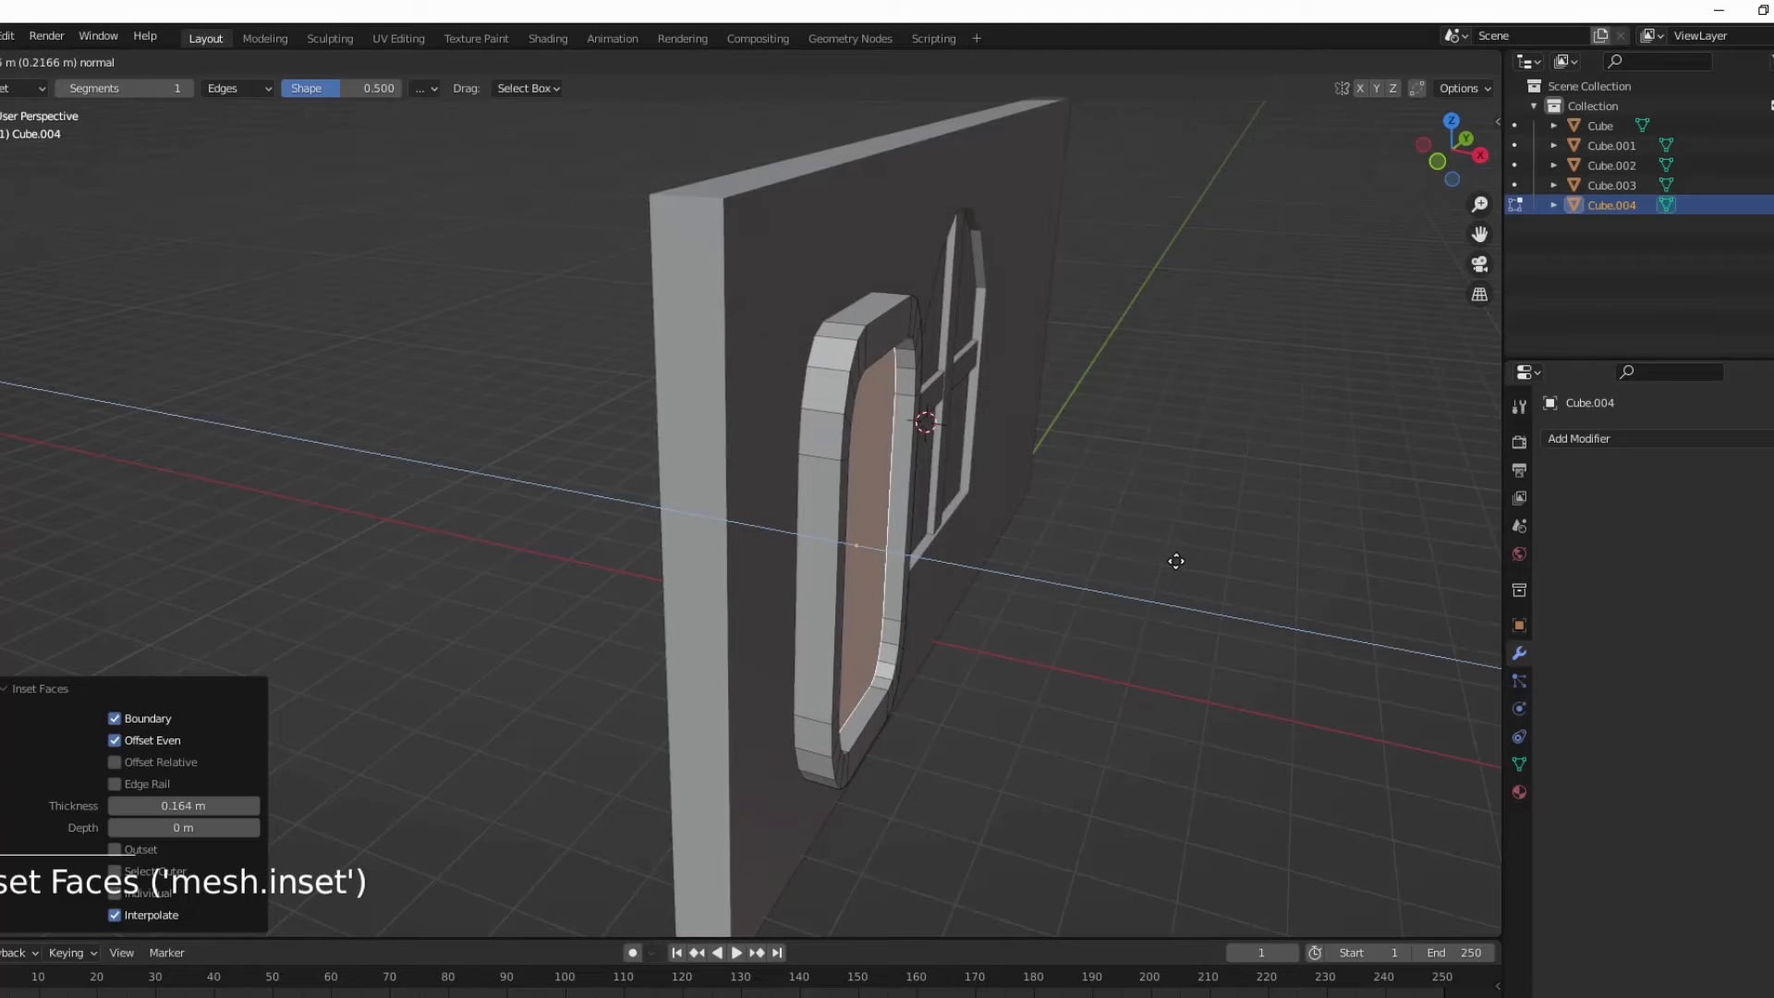
left_click(1191, 557)
left_click(1224, 720)
Step: Add a 2 m cube to the rounded panel's mesh while still in Edit Mode
middle_click_drag(1224, 721, 717, 578)
middle_click_drag(554, 583, 772, 605)
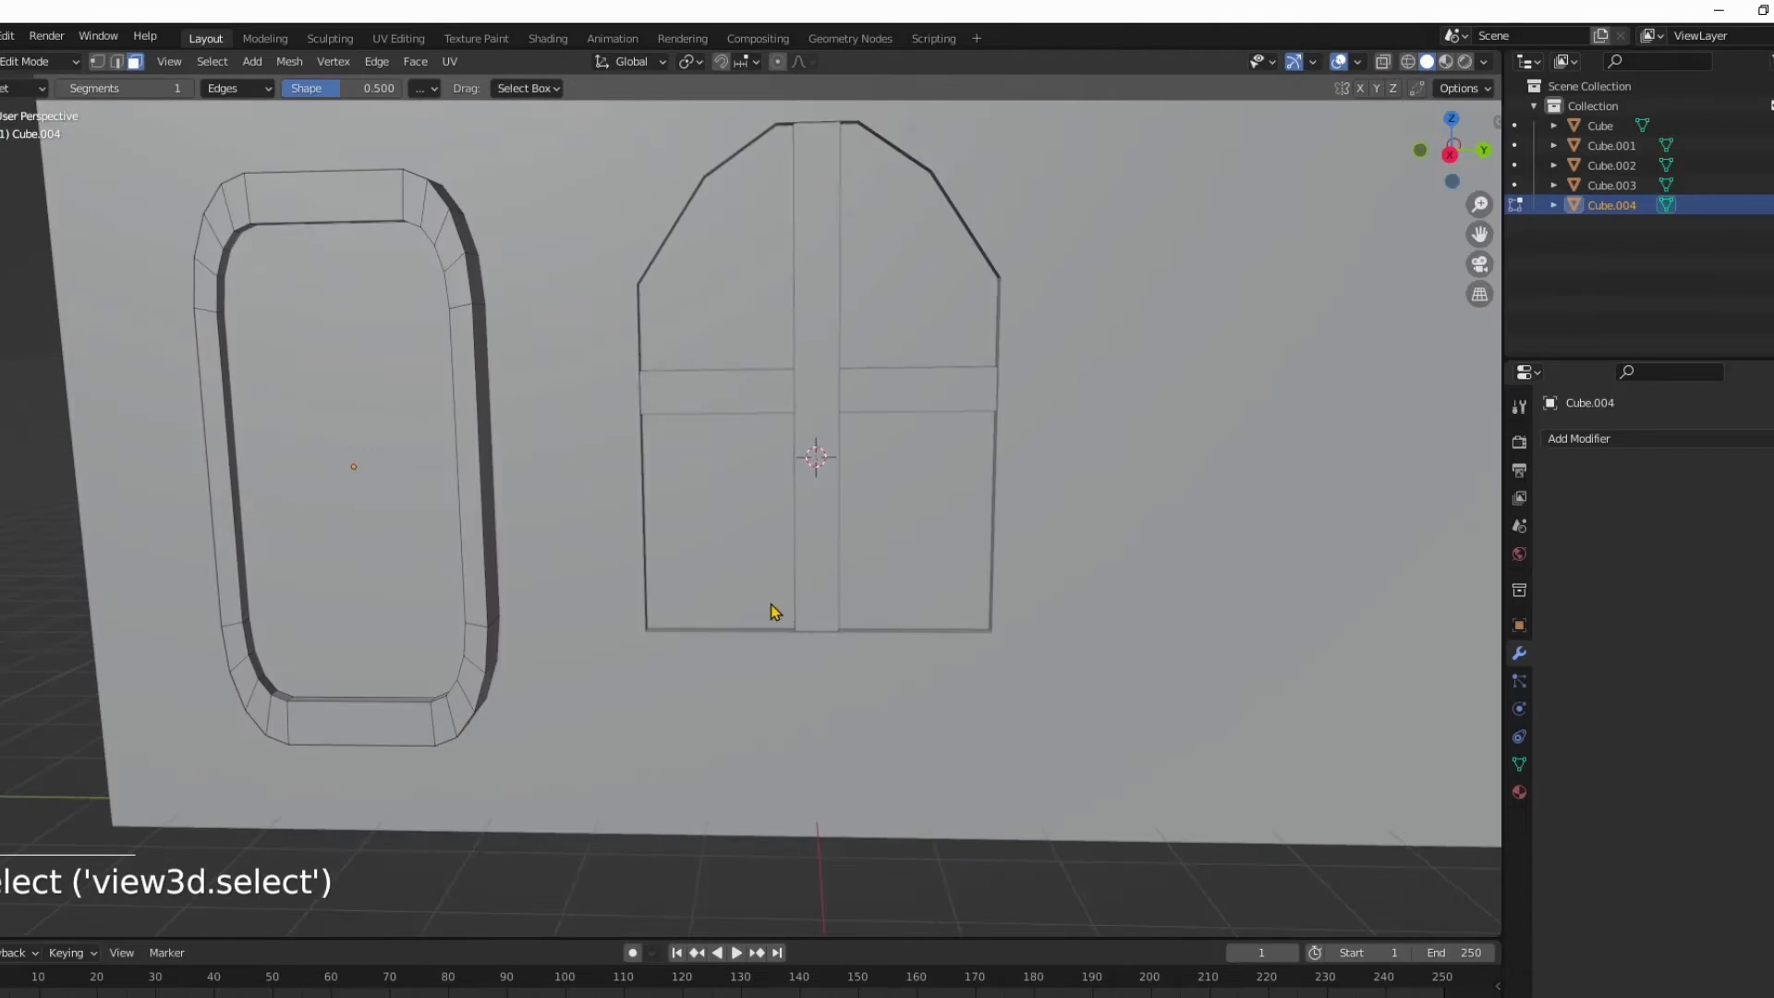
scroll(771, 603, "down", 1)
middle_click_drag(885, 653, 844, 629, "shift")
scroll(812, 648, "down", 1)
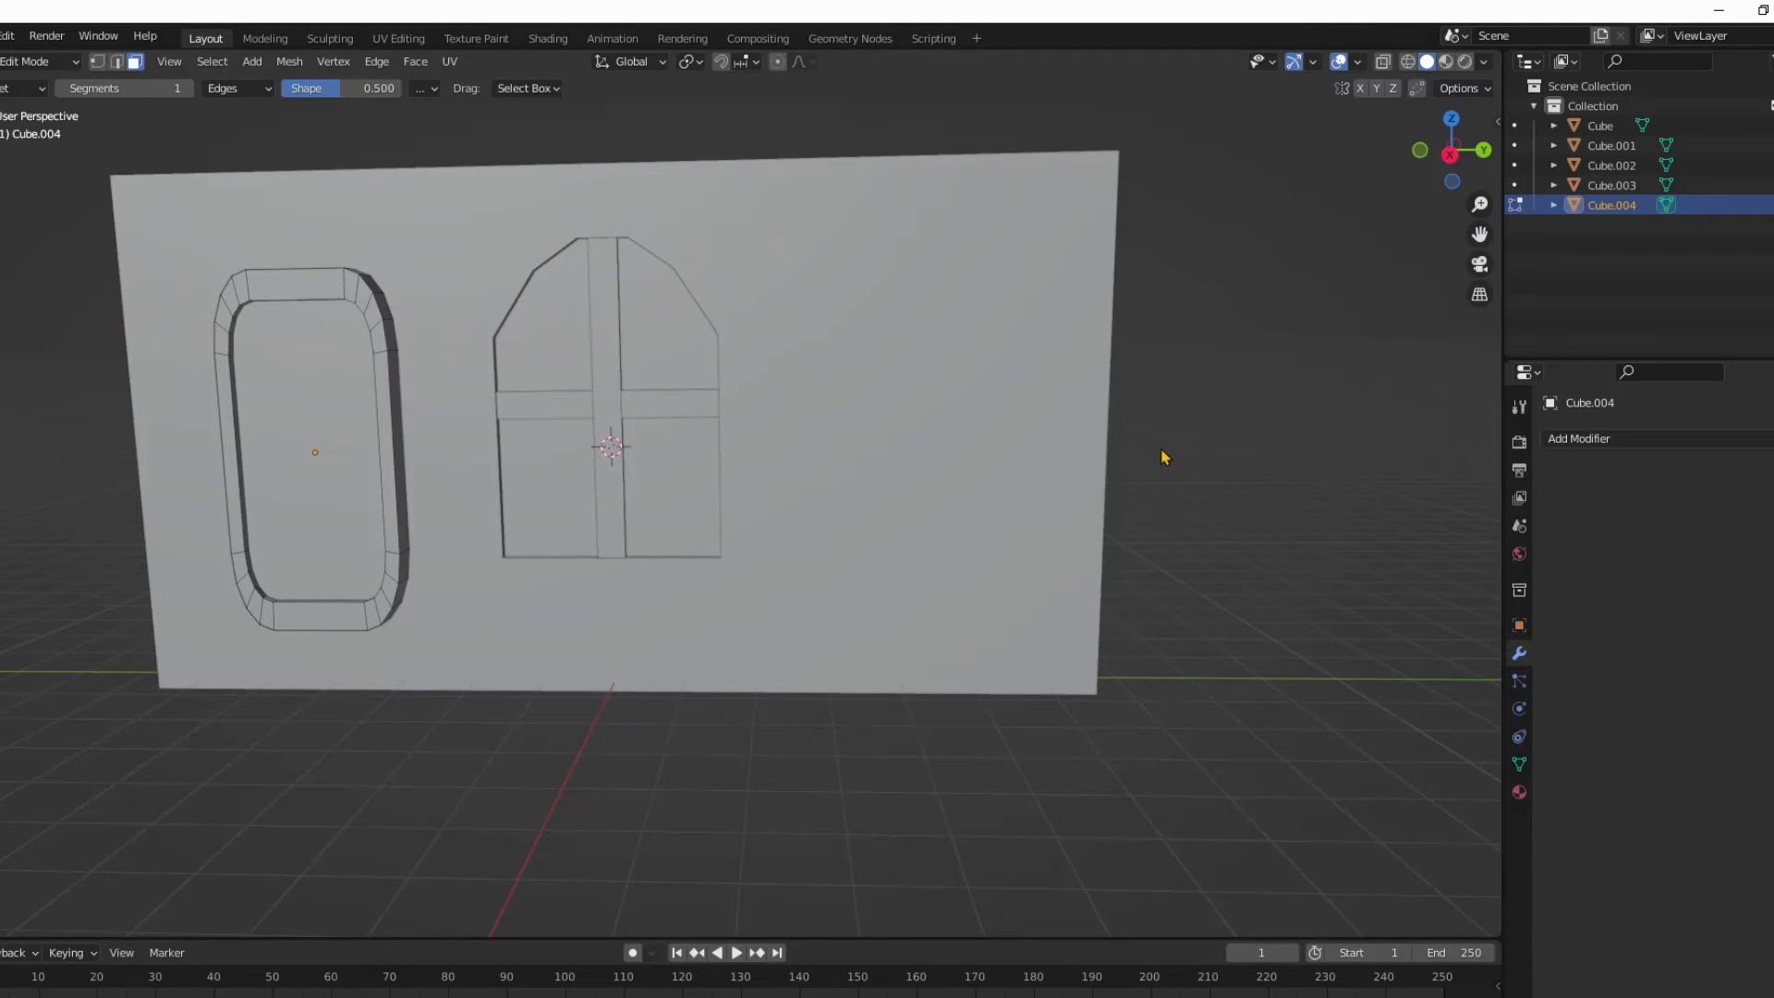
key("shift+a")
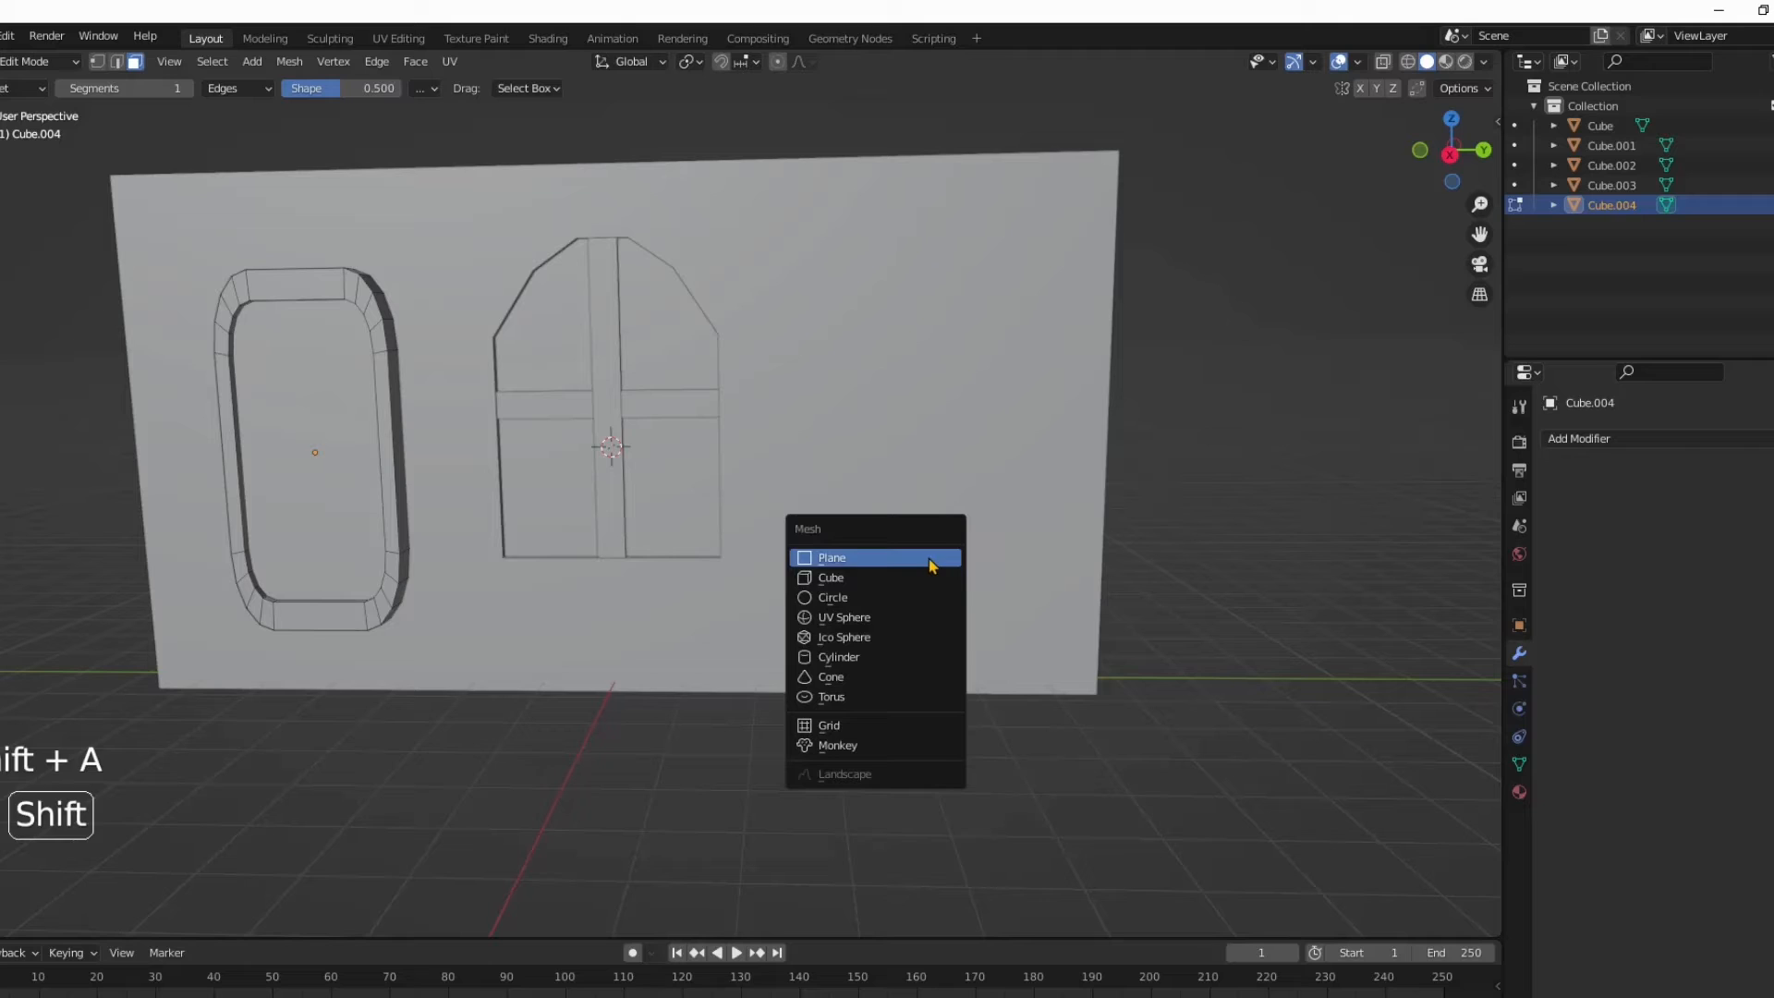
left_click(876, 582)
Step: Scale the added cube along X to about 0.331 and move it about 0.56 m along X to protrude from the wall
middle_click_drag(876, 582, 879, 475)
key("s")
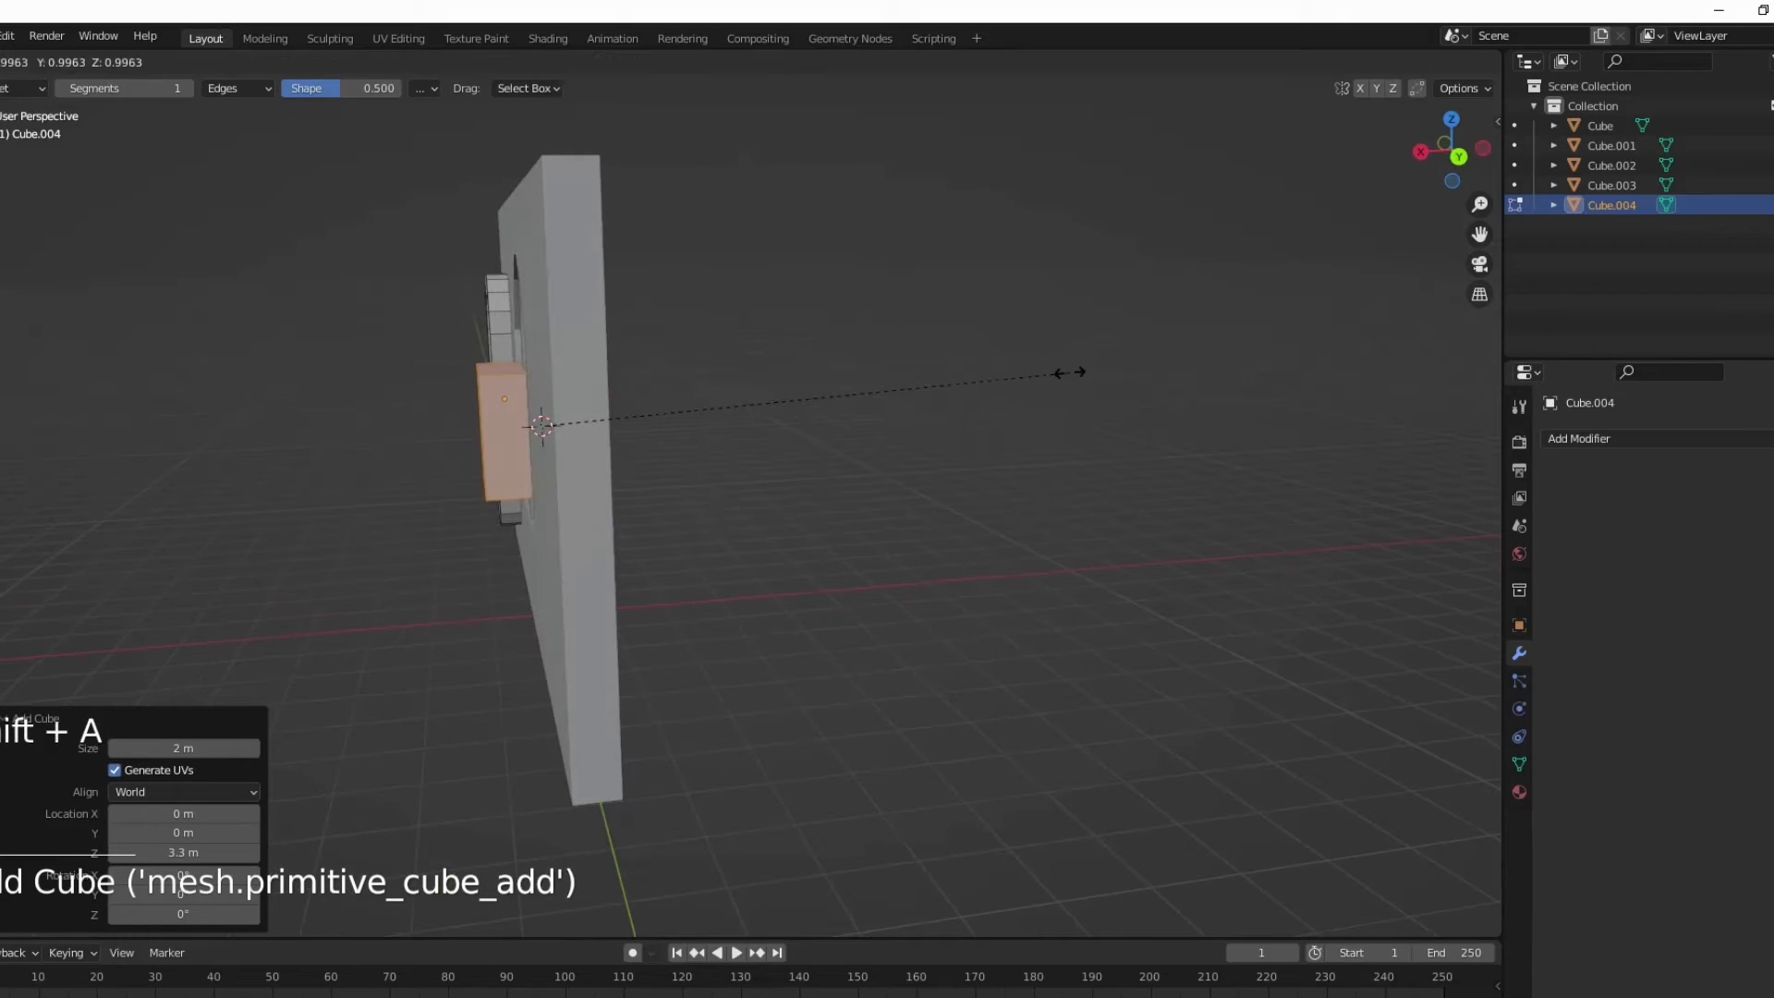
key("x")
left_click(721, 419)
key("g")
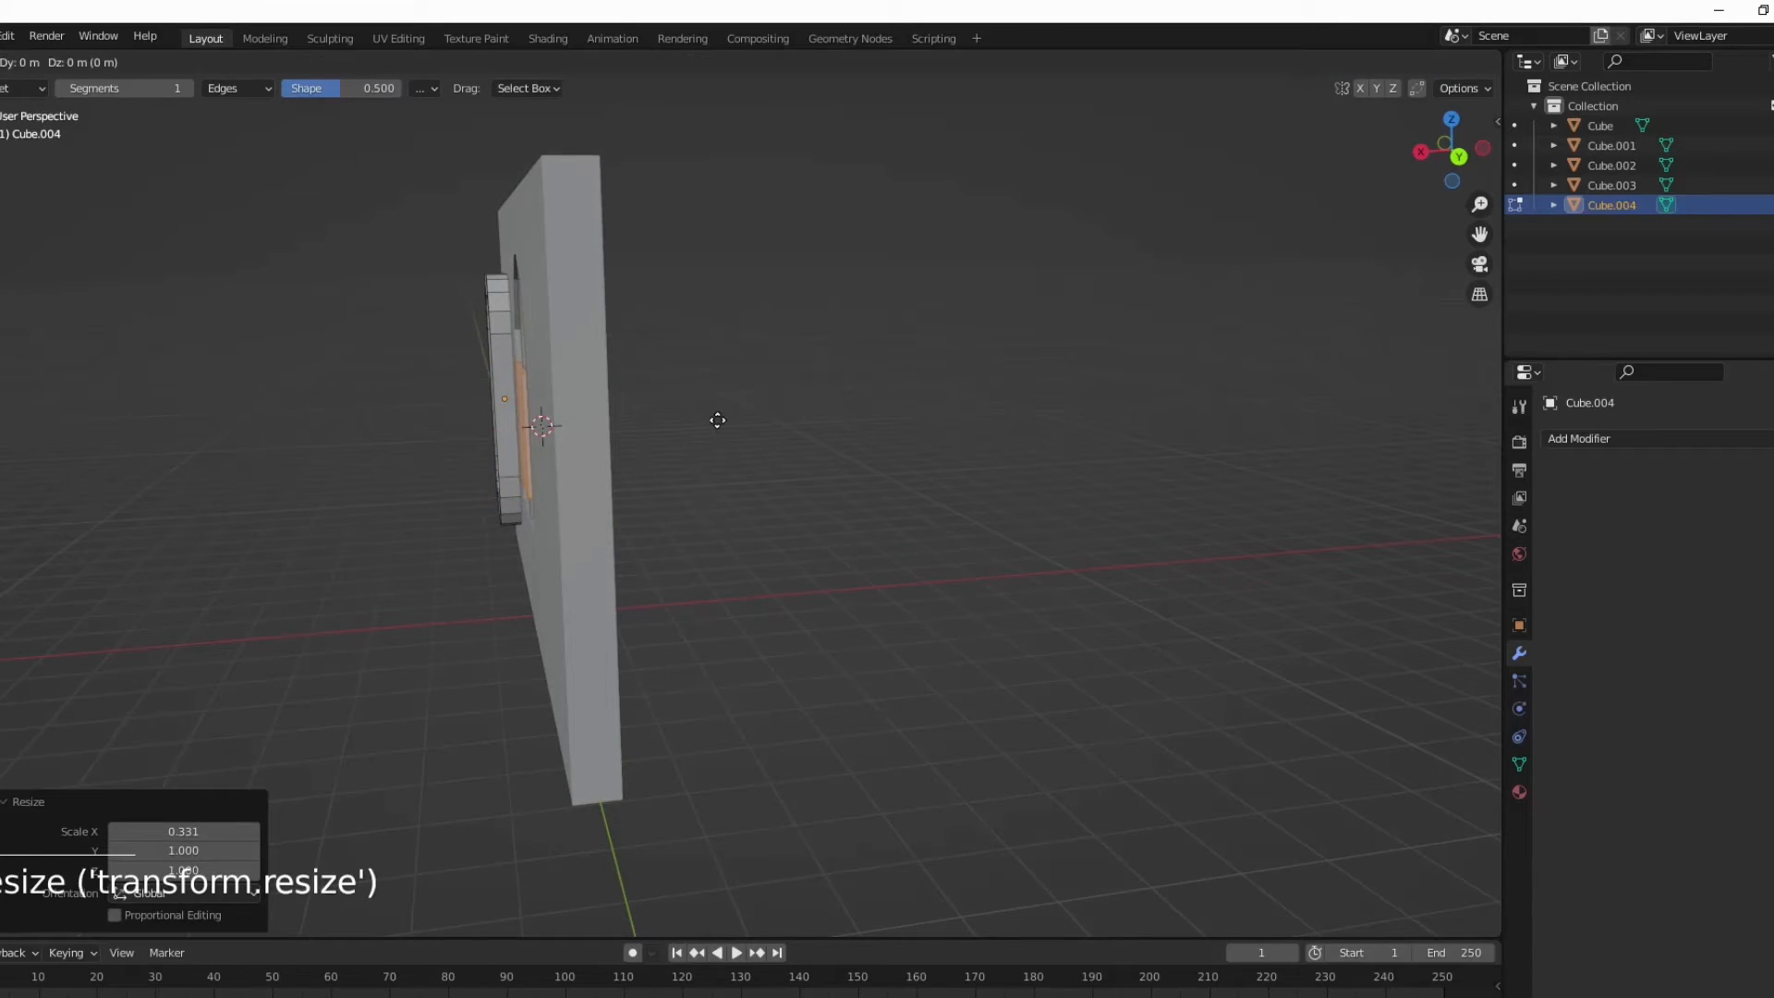
key("x")
left_click(683, 421)
Step: Thin the cube further along X to about 0.645 and move it back about 0.21 m along X toward the wall
key("s")
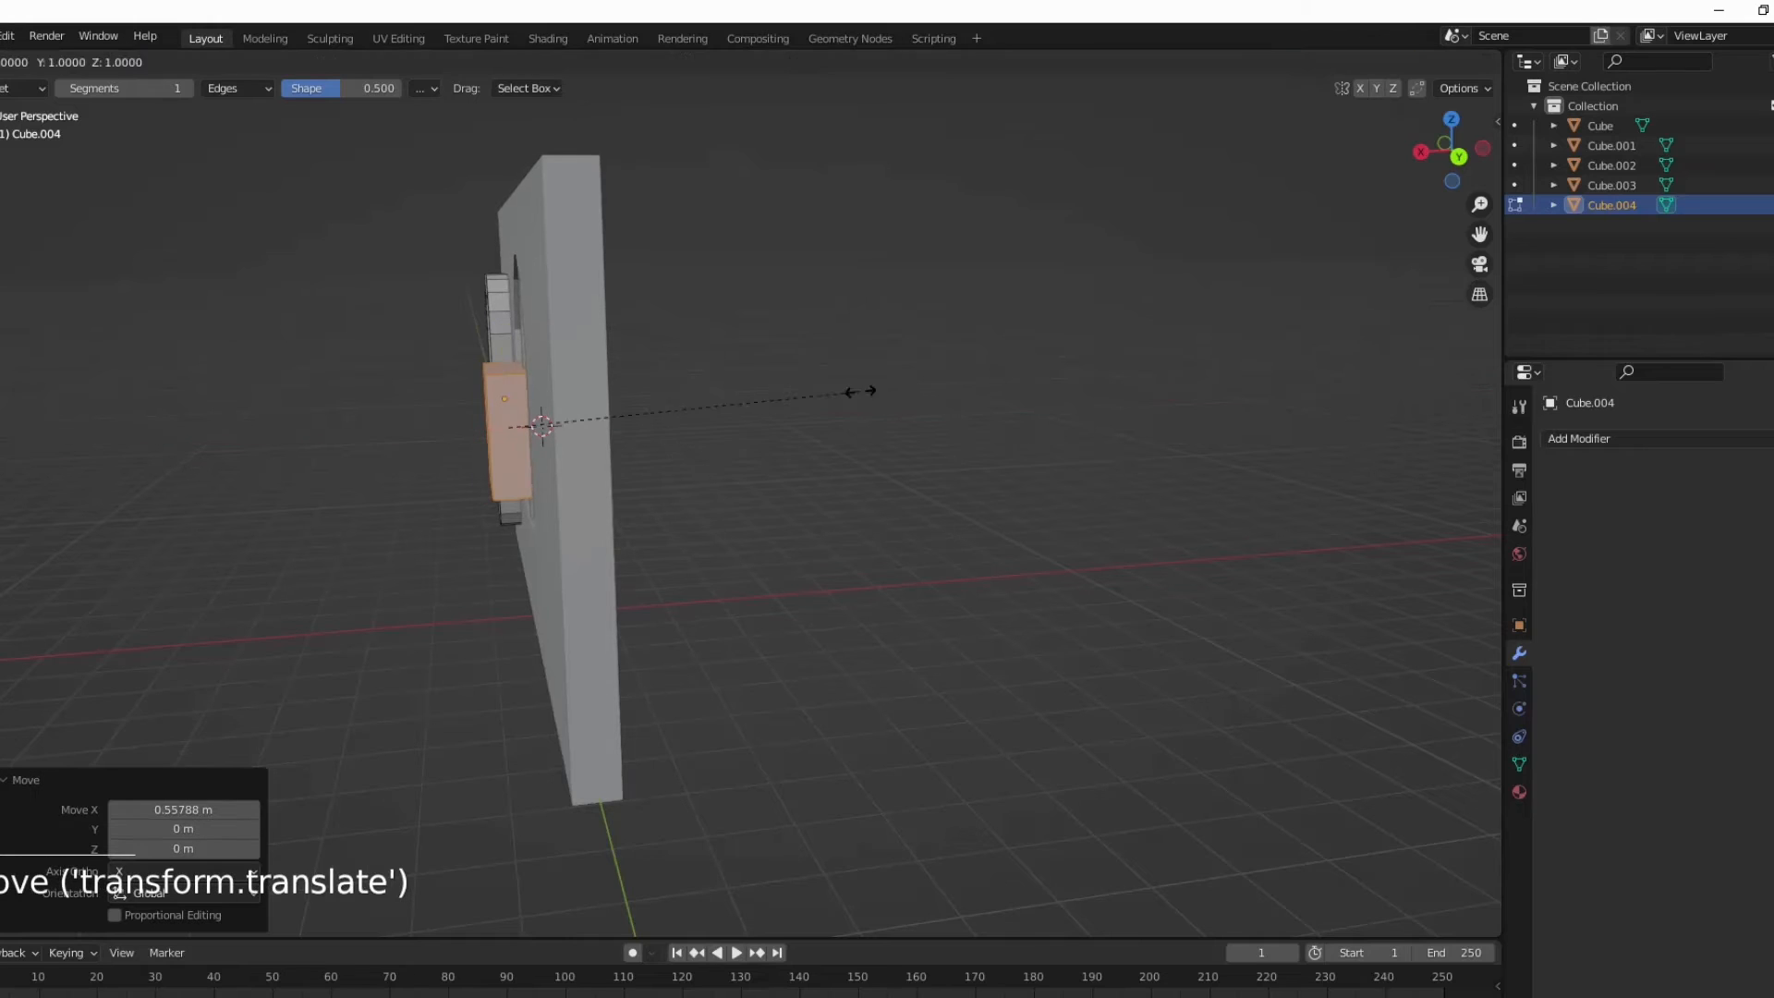
left_click(739, 416)
key("g")
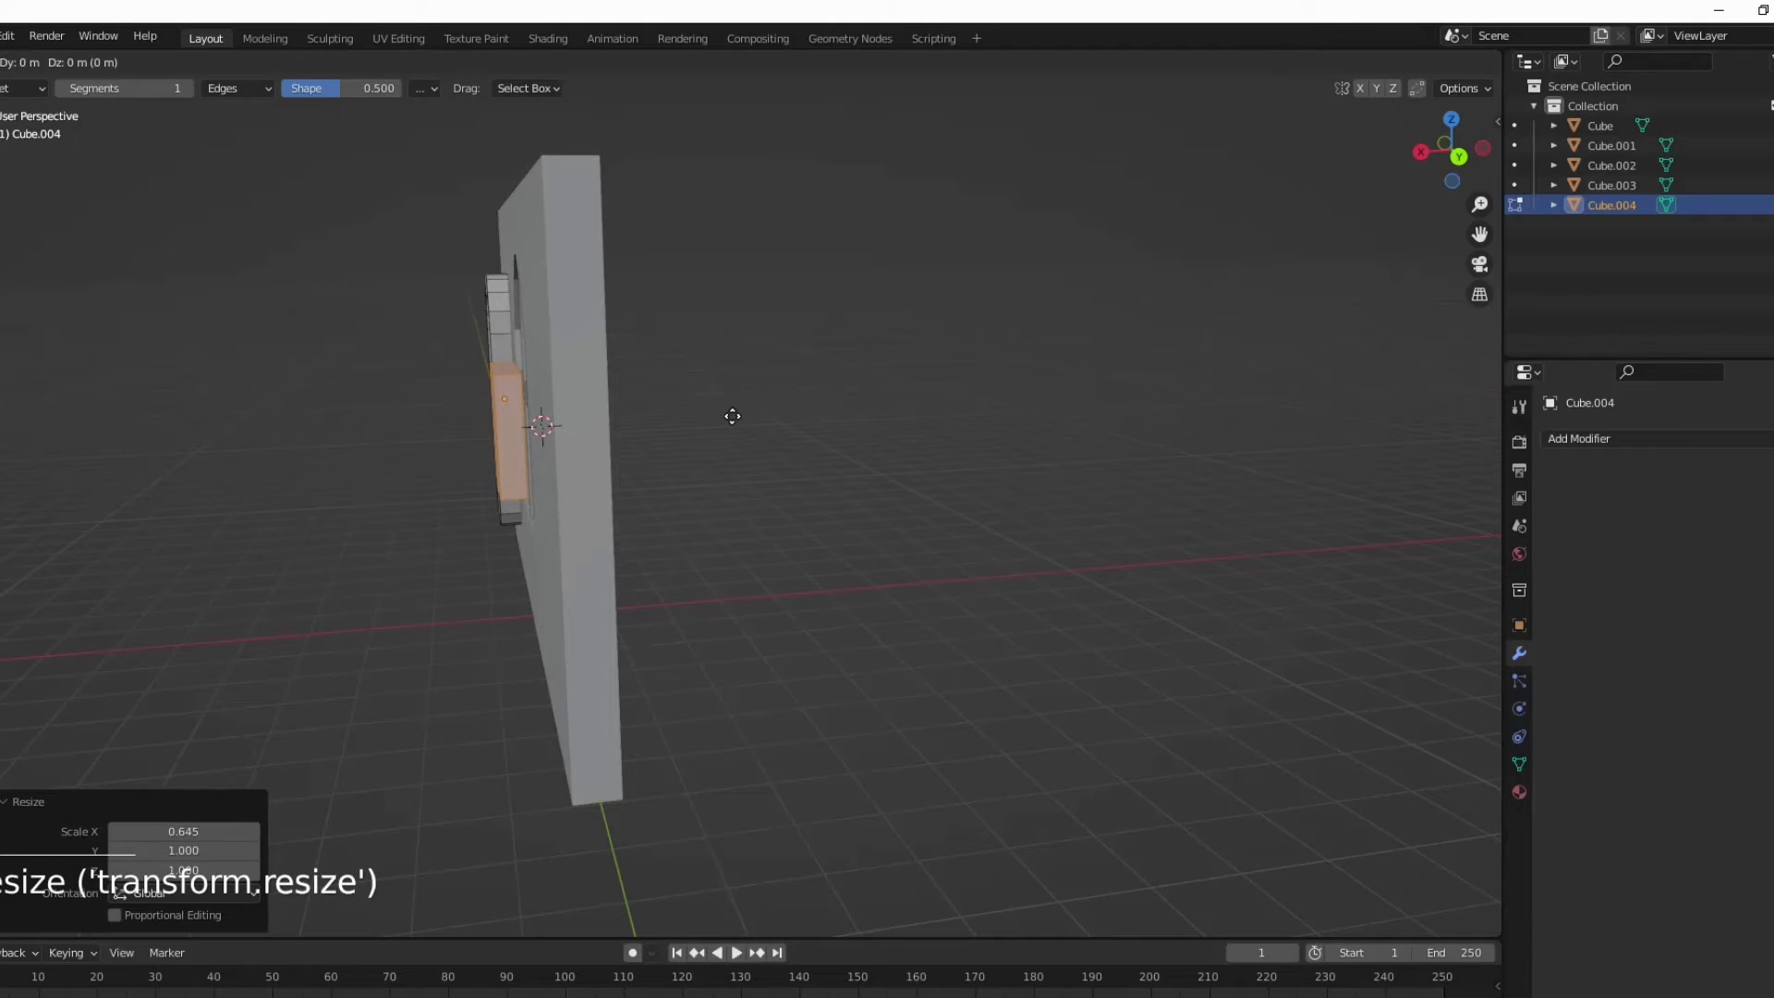
key("x")
left_click(745, 417)
Step: Move the flattened cube about 3.94 m along Y past the arched window and raise it about 1.45 m along Z
middle_click_drag(480, 518, 685, 533)
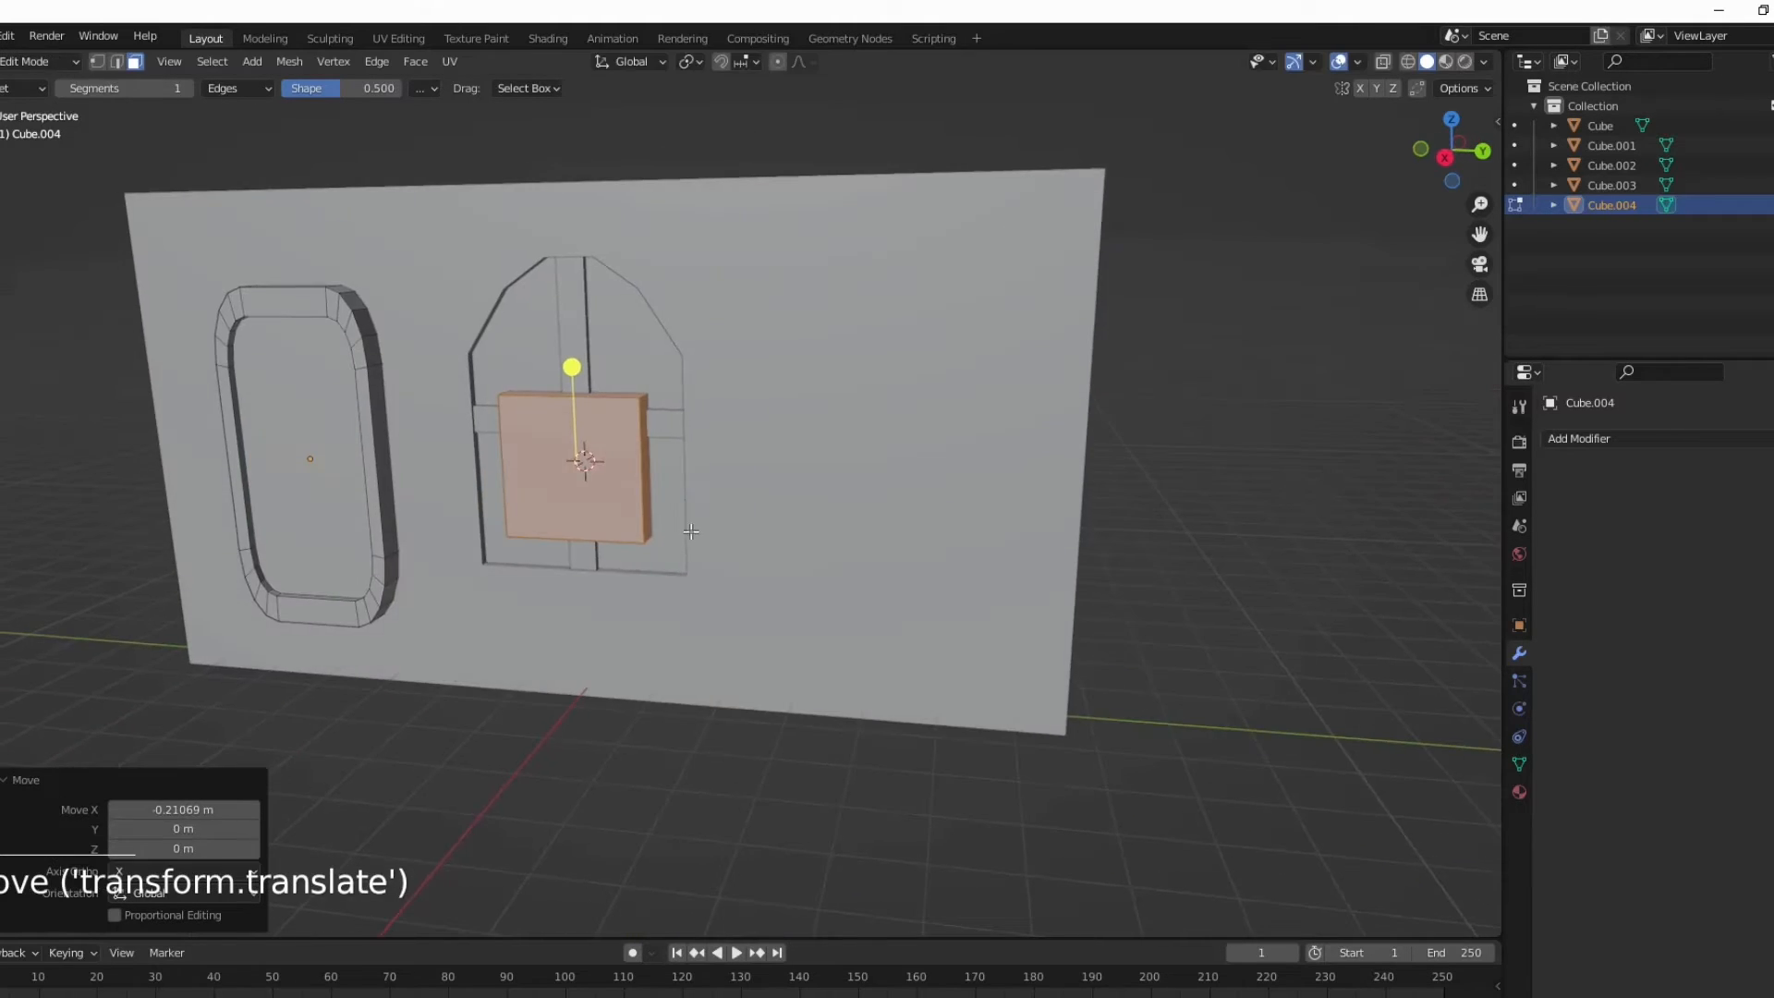
key("g")
key("y")
left_click(963, 562)
middle_click_drag(963, 562, 969, 468)
key("g")
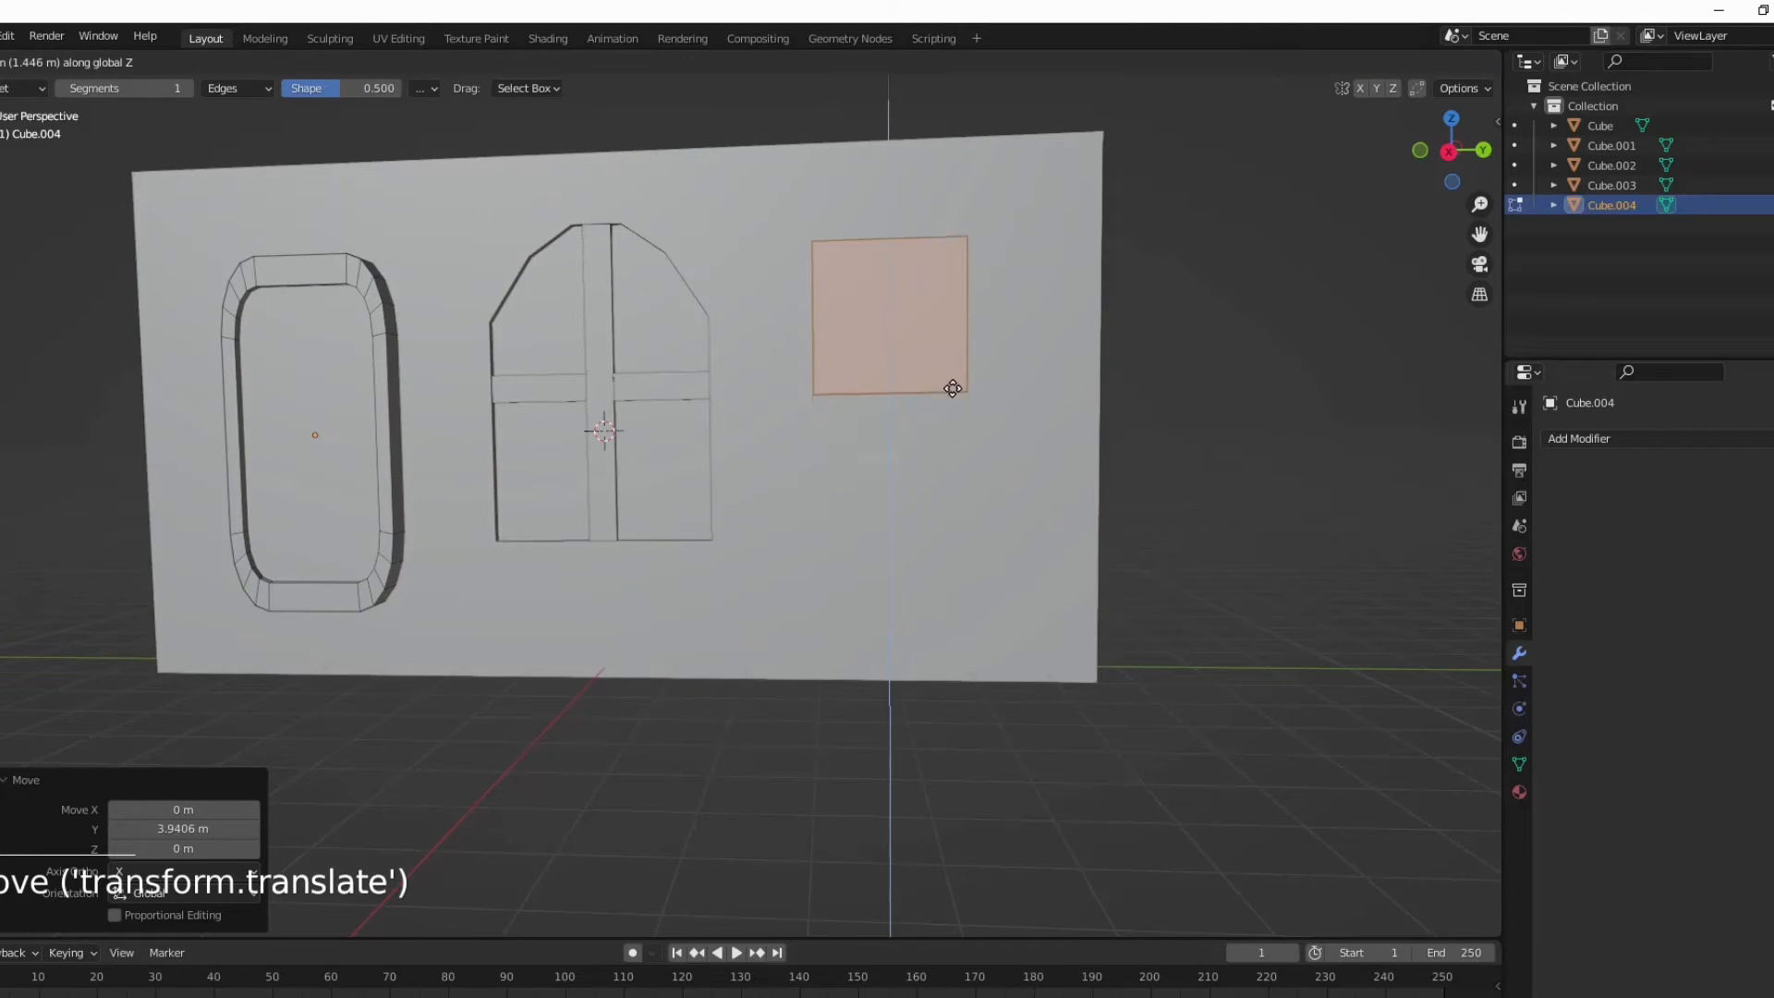
left_click(953, 388)
Step: Shift the flattened cube about 1.01 m further along Y toward the wall's end edge
key("g")
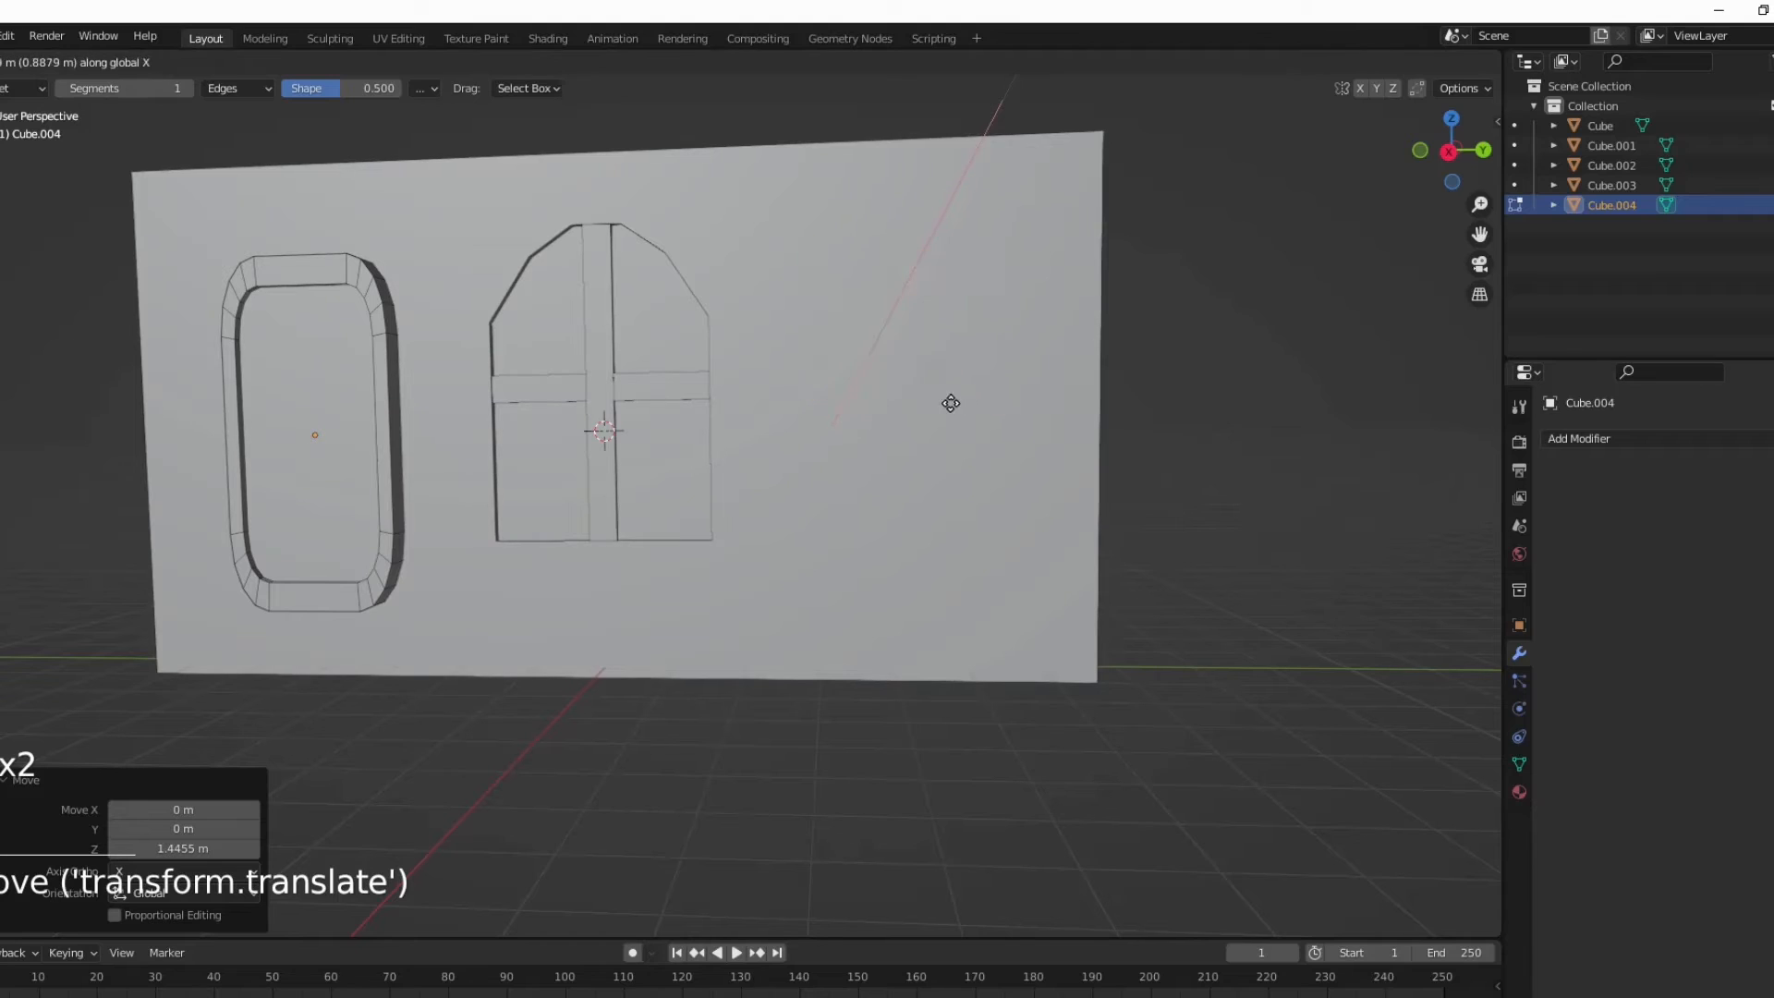
right_click(948, 403)
key("g")
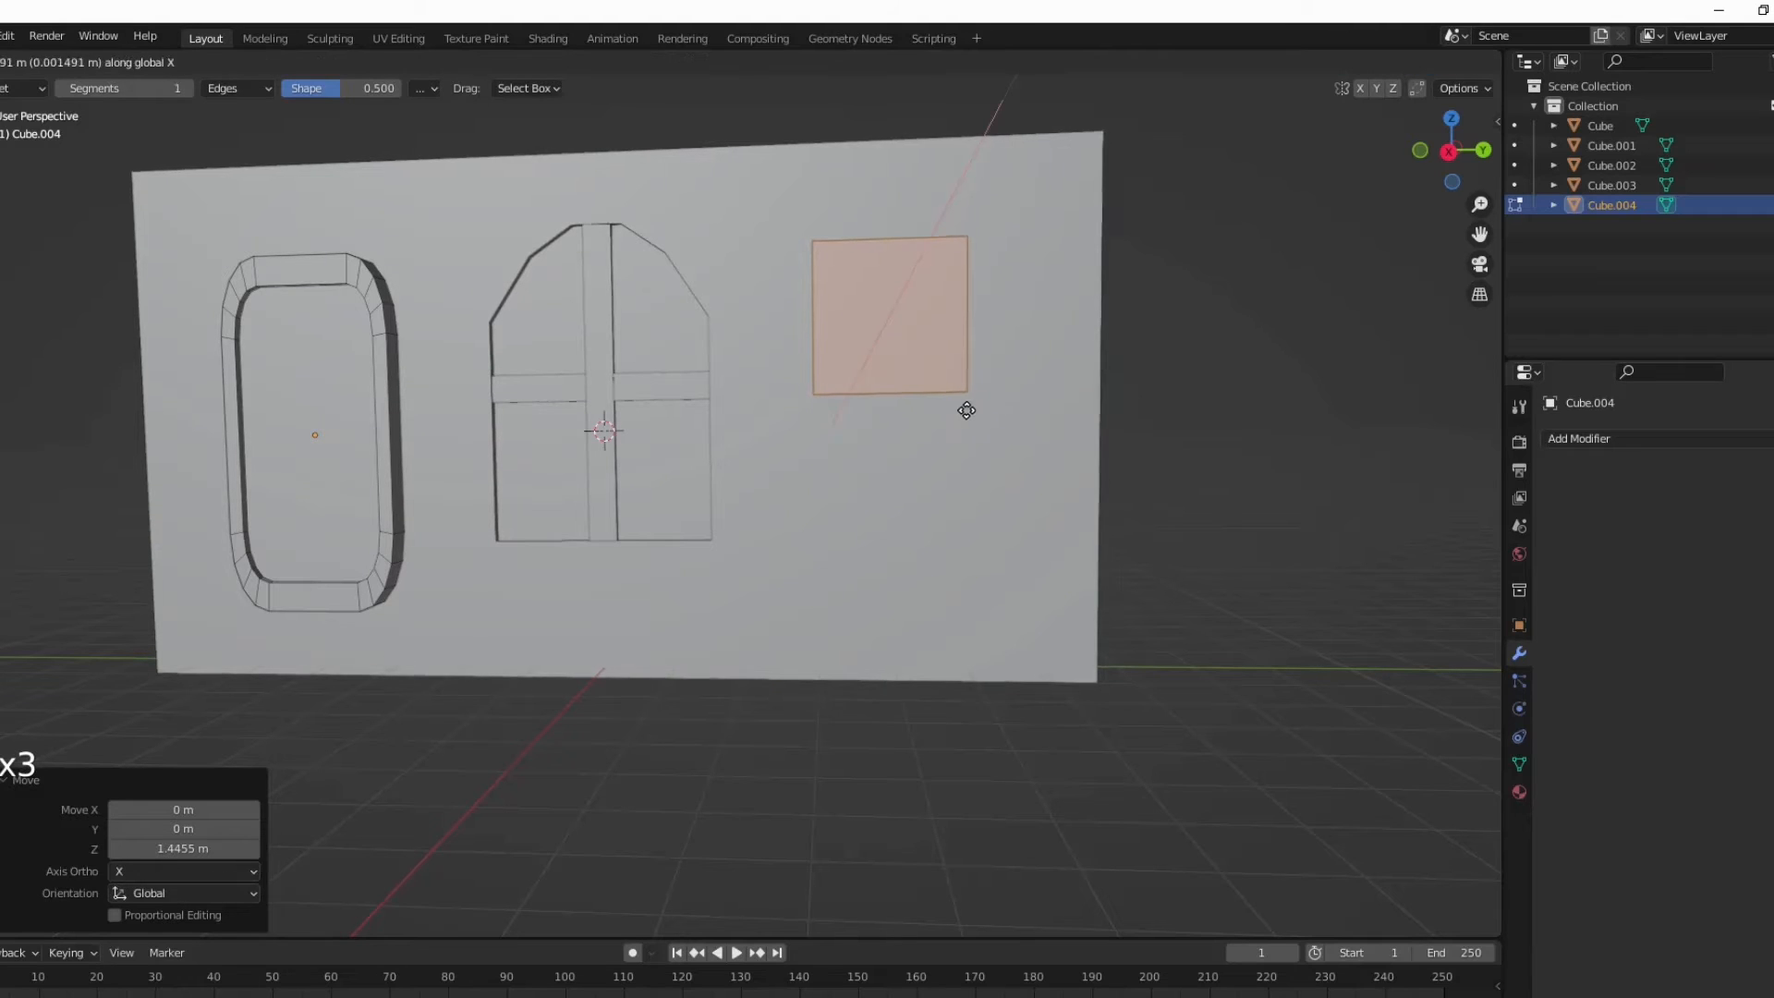
left_click(1022, 403)
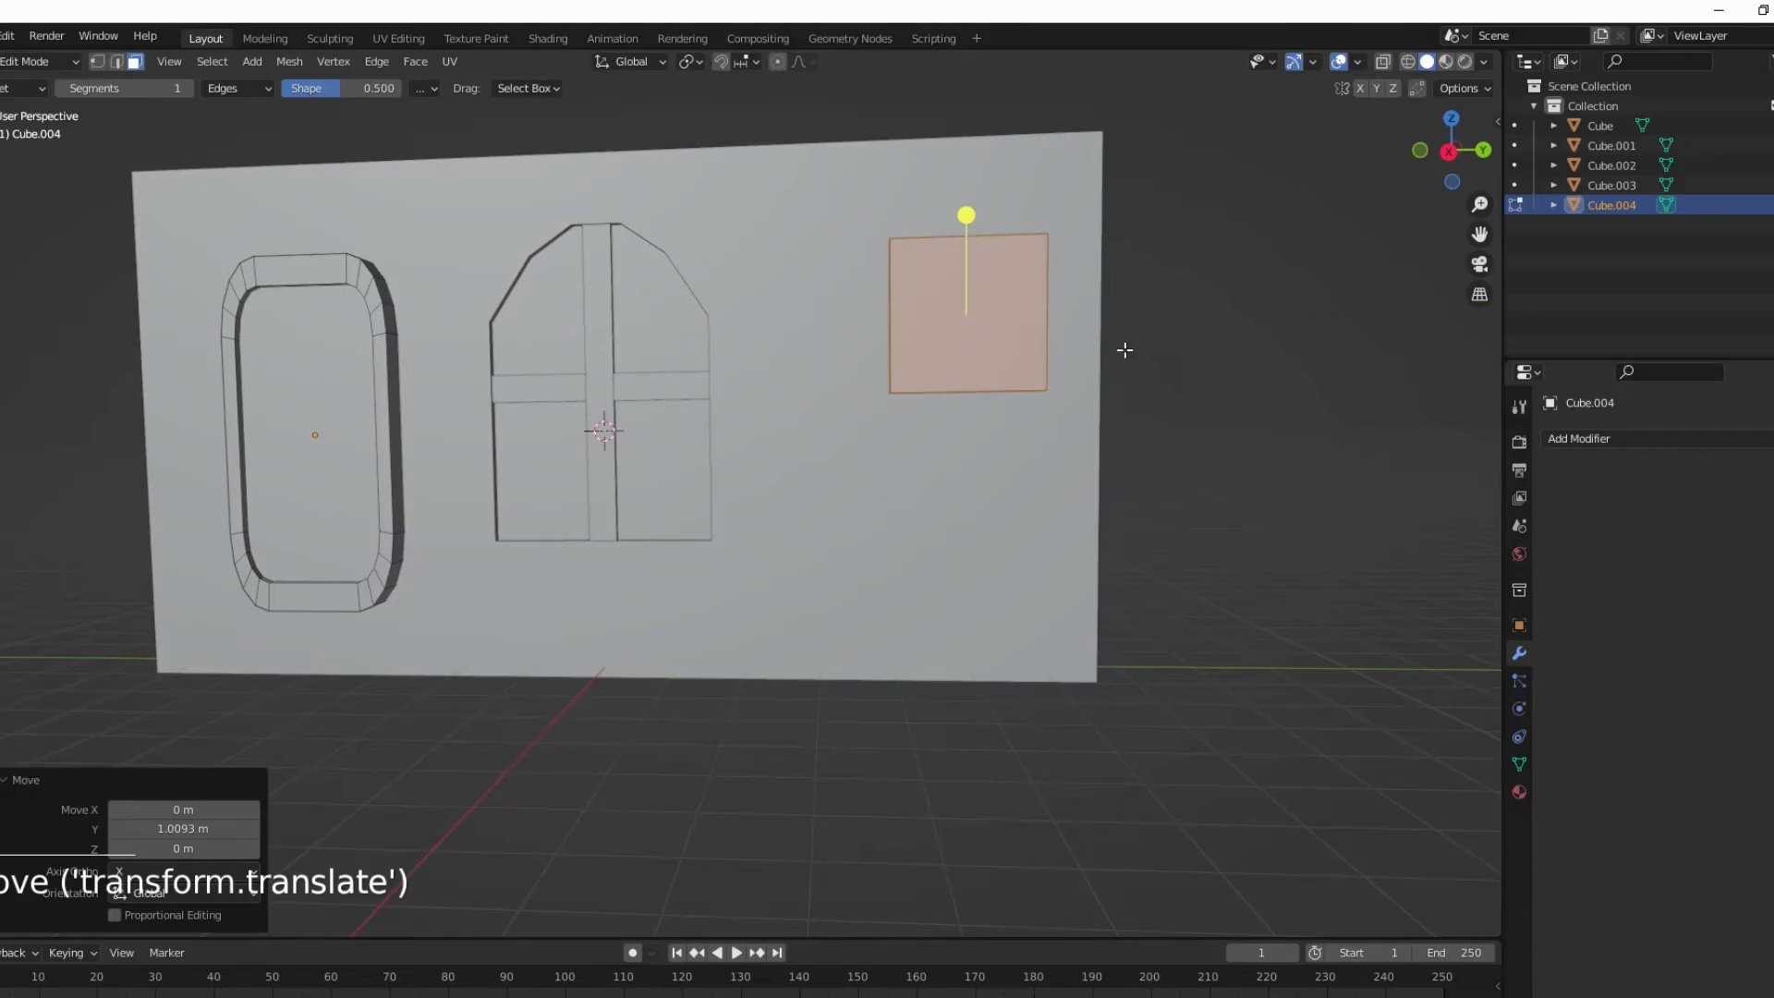
Step: Scale the flattened block near the wall's end uniformly to about 0.809
key("s")
left_click(1152, 285)
middle_click_drag(1152, 286, 812, 431)
scroll(949, 388, "up", 1)
middle_click_drag(949, 389, 1082, 289)
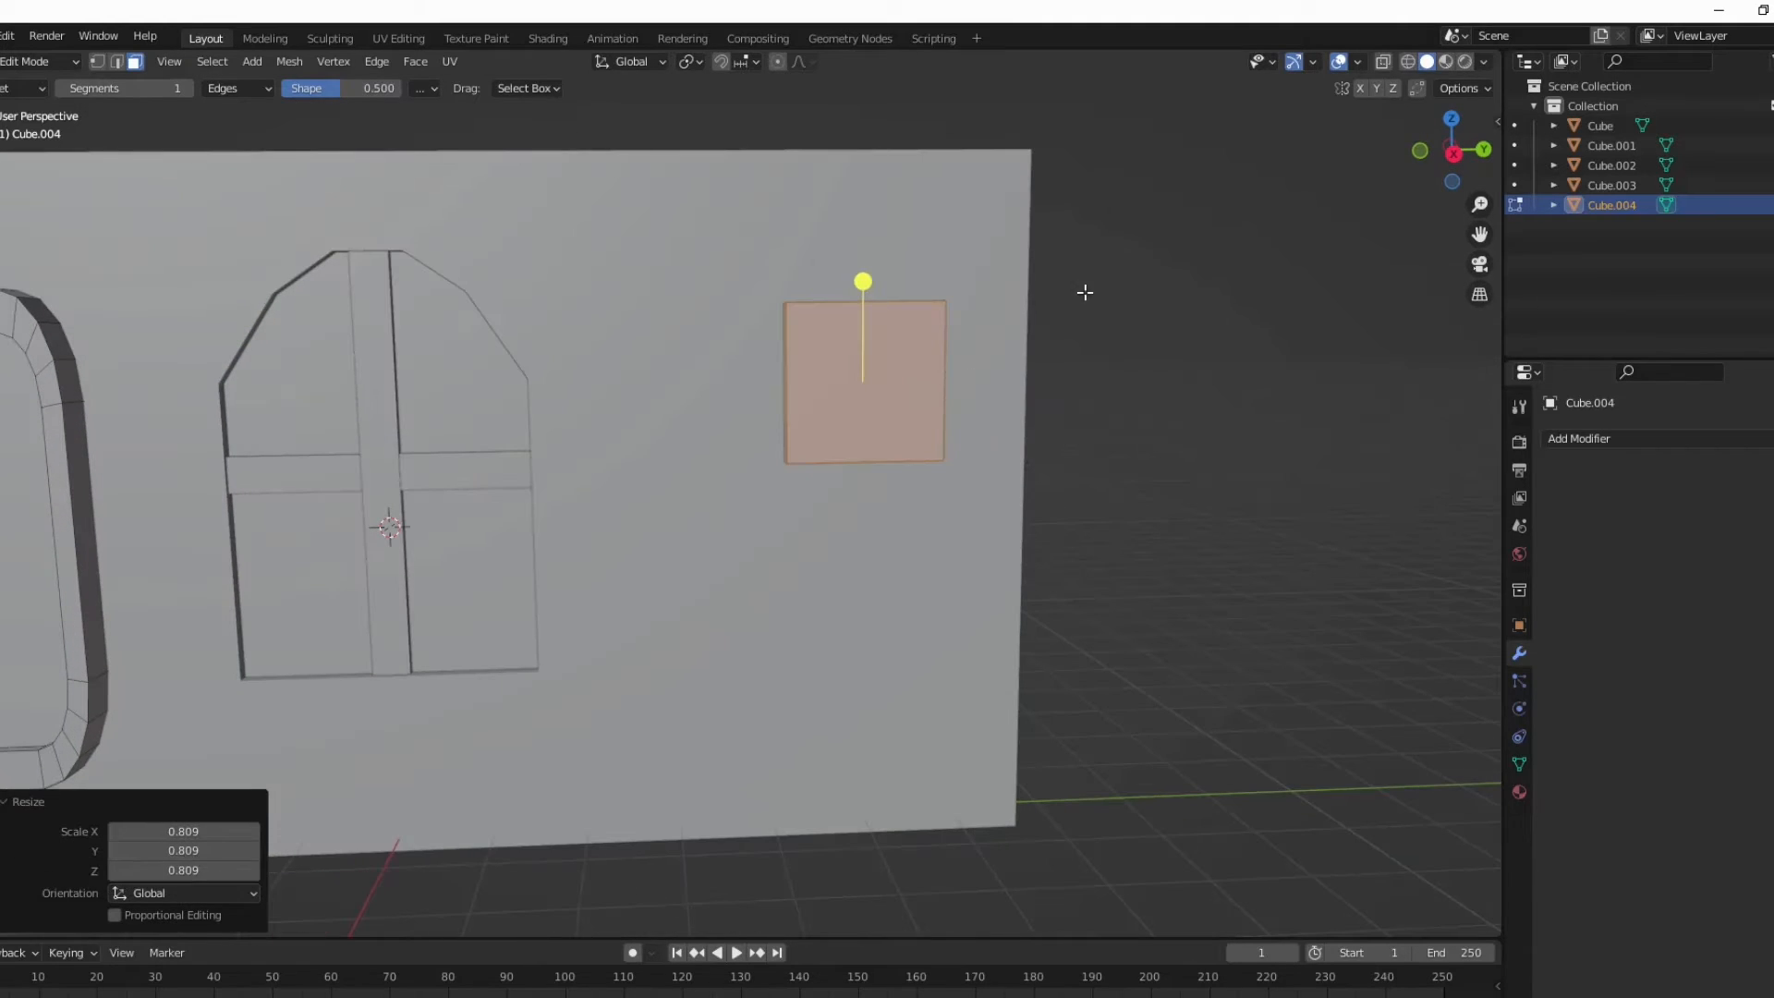
Step: Select the four short corner edges of the flattened square block
left_click(270, 182)
middle_click_drag(1109, 499, 1171, 517)
middle_click_drag(908, 378, 775, 473)
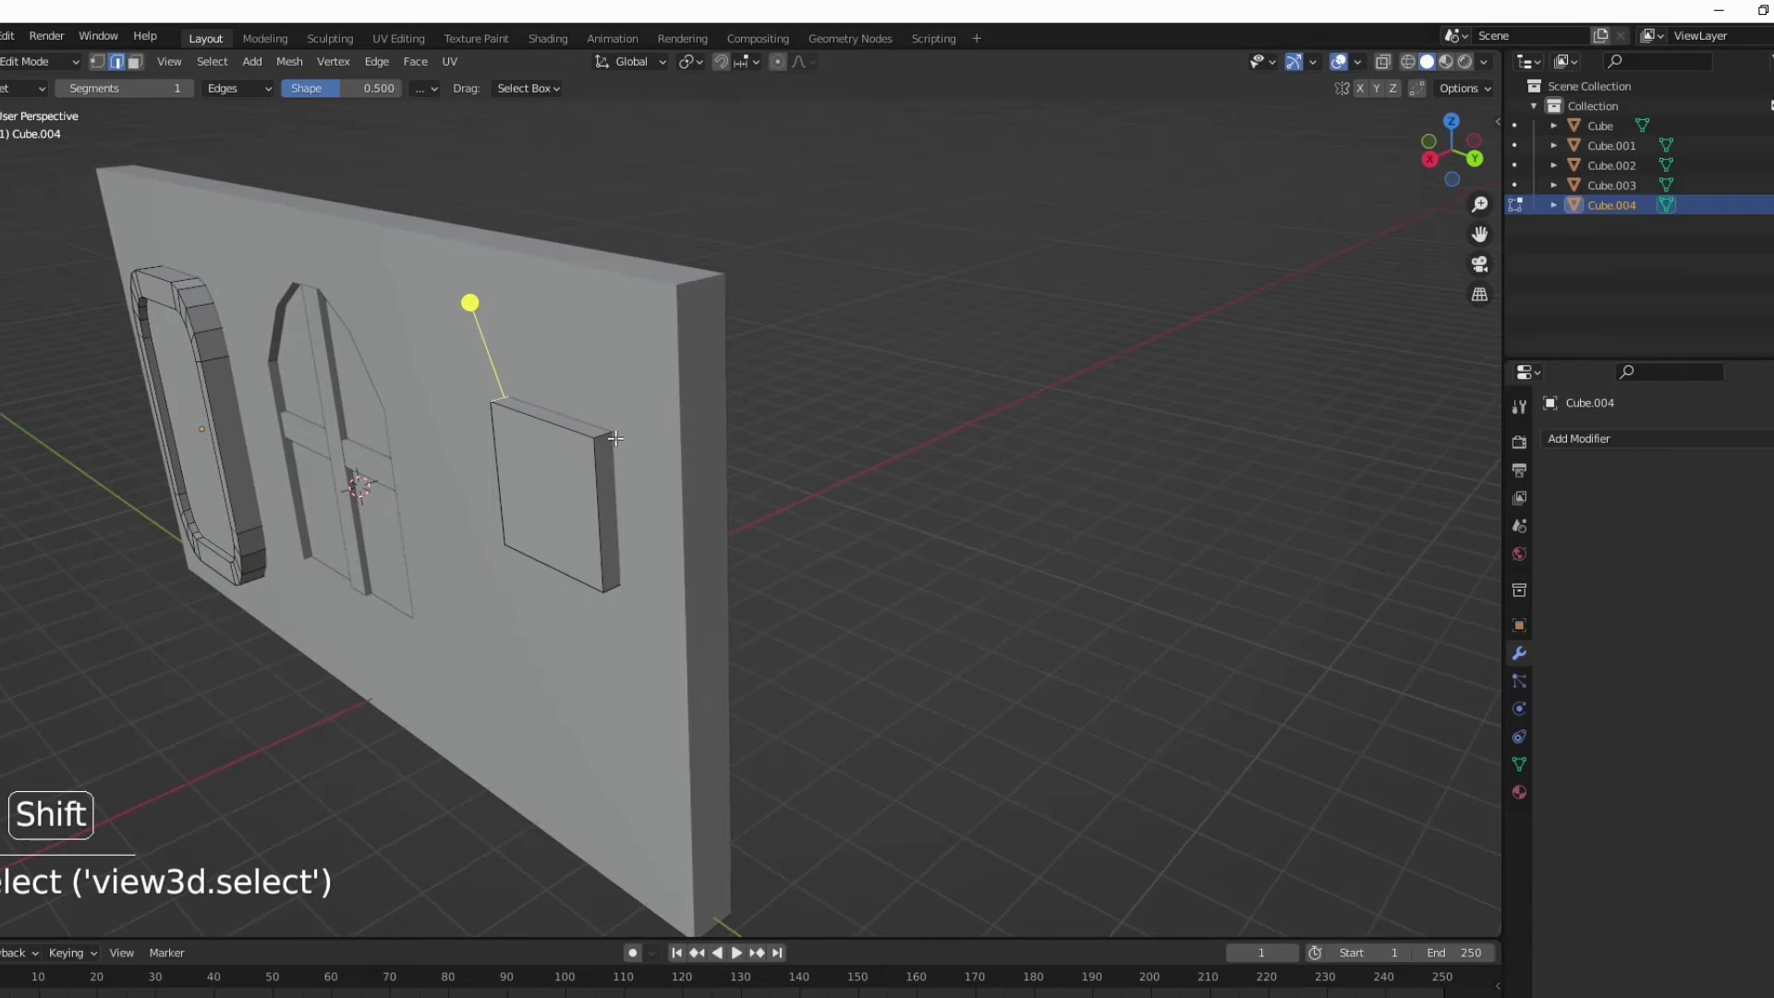
left_click(618, 588, "shift")
middle_click_drag(617, 589, 1032, 564)
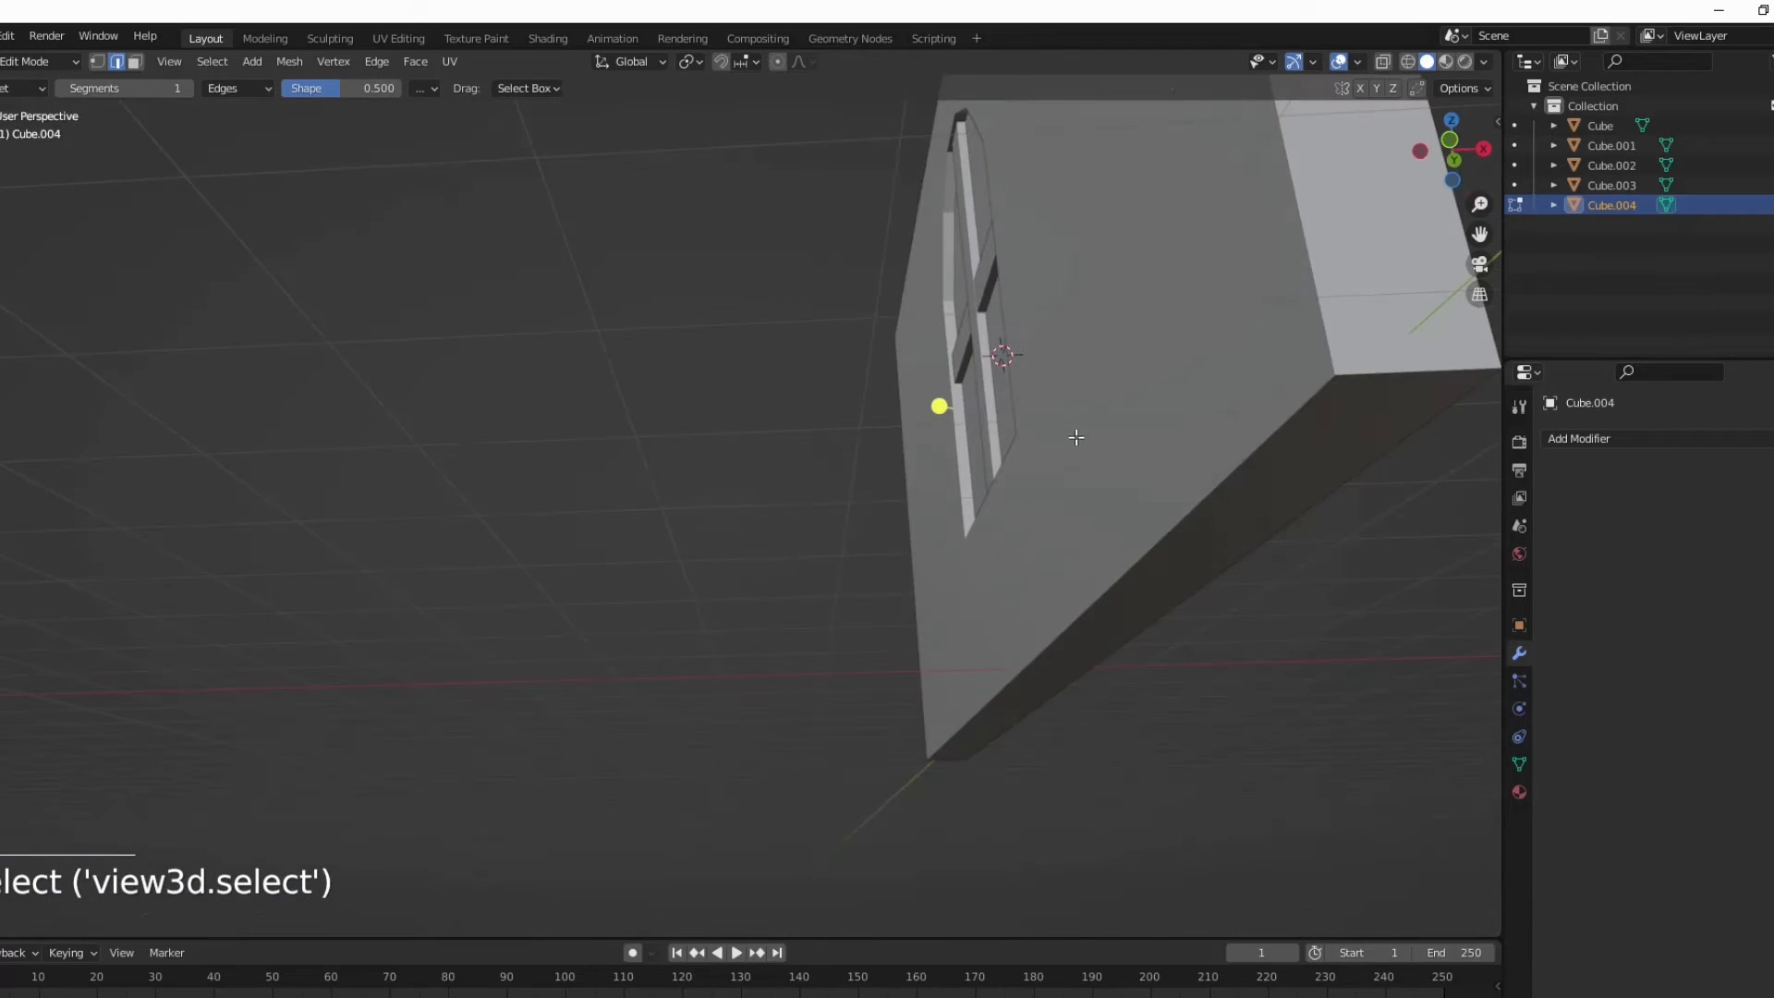
middle_click_drag(1076, 438, 1049, 476)
middle_click_drag(1045, 399, 984, 529)
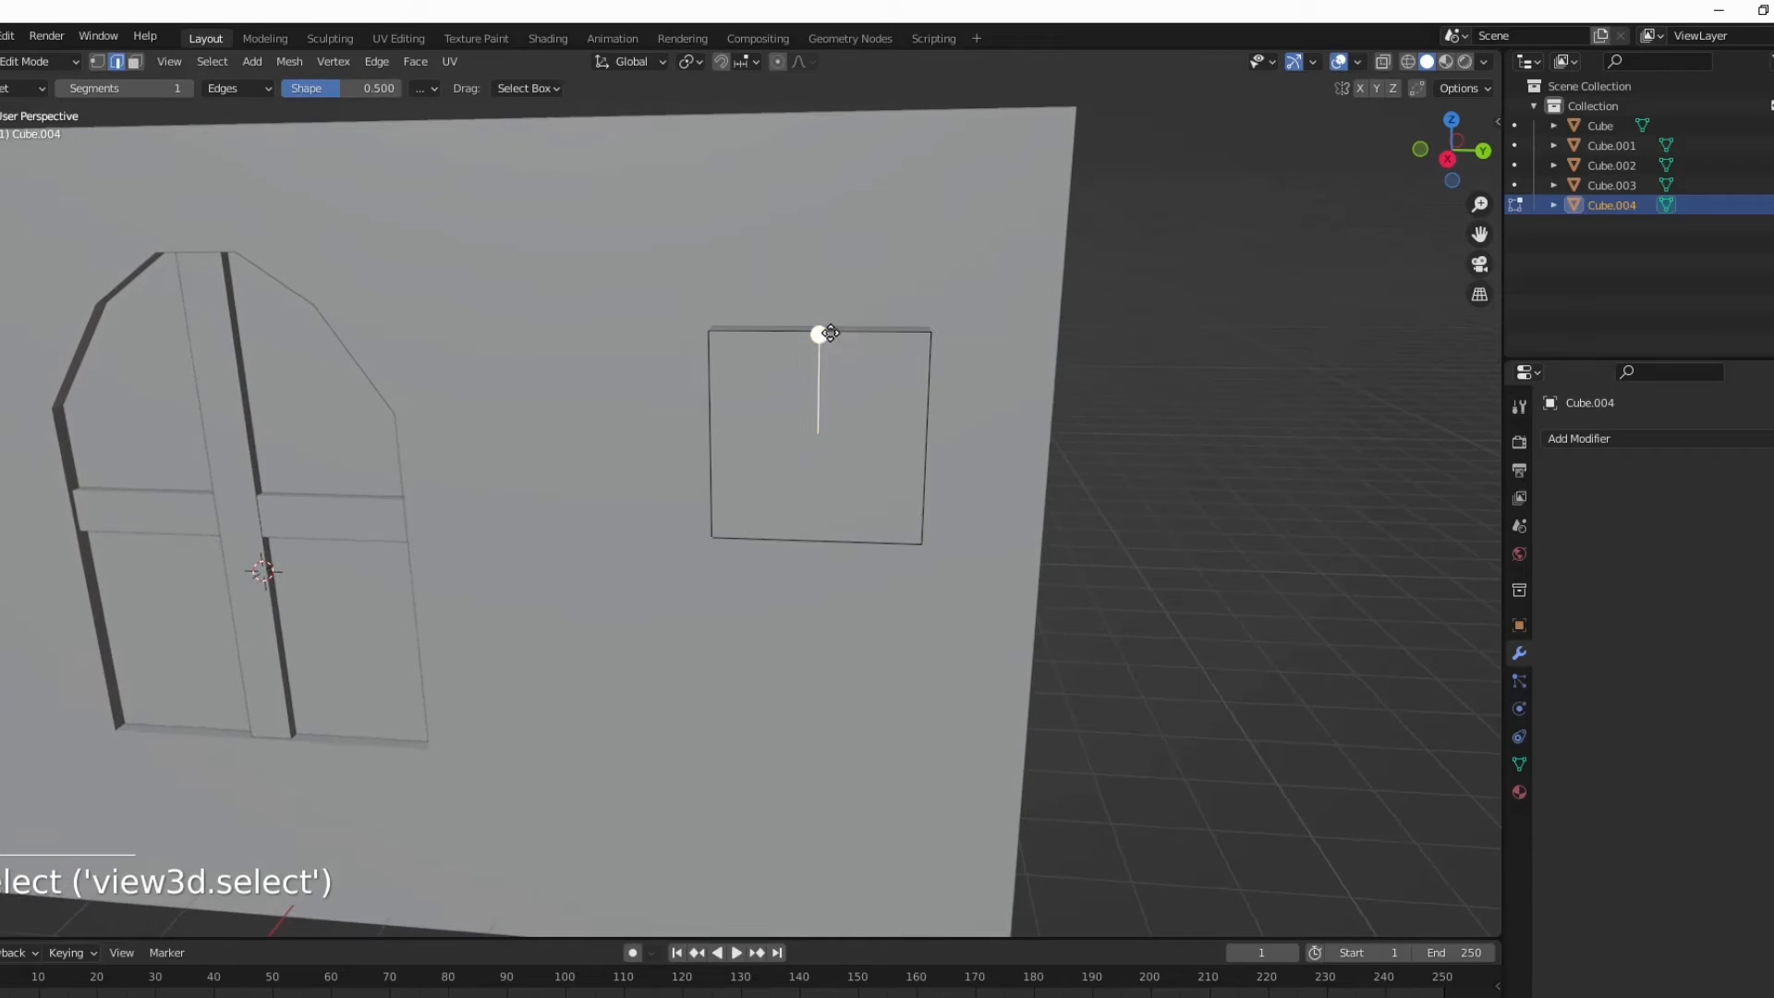
Step: Undo the last edits on the square block and chamfer its four corners with a single-segment bevel
key("ctrl+z")
key("ctrl+z")
key("ctrl+z")
key("ctrl+z")
key("ctrl+z")
key("ctrl+z")
key("ctrl+z")
key("ctrl+z")
key("ctrl+z")
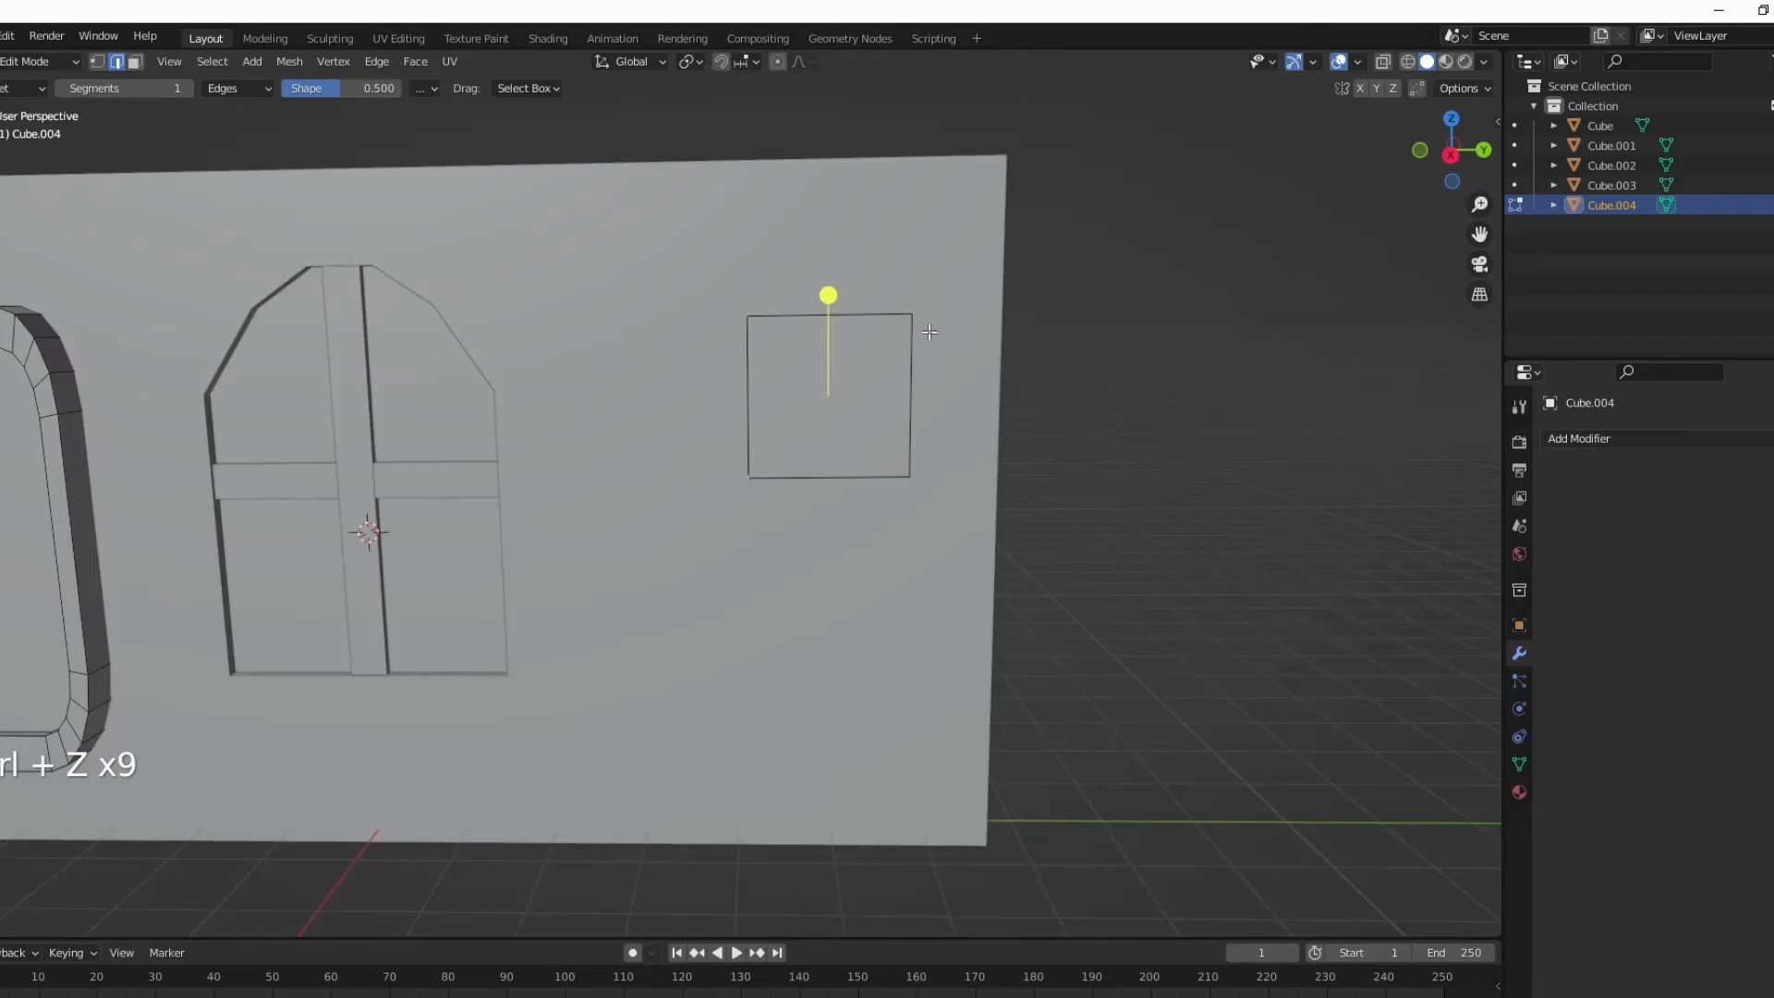
left_click(879, 287)
left_click(1180, 331)
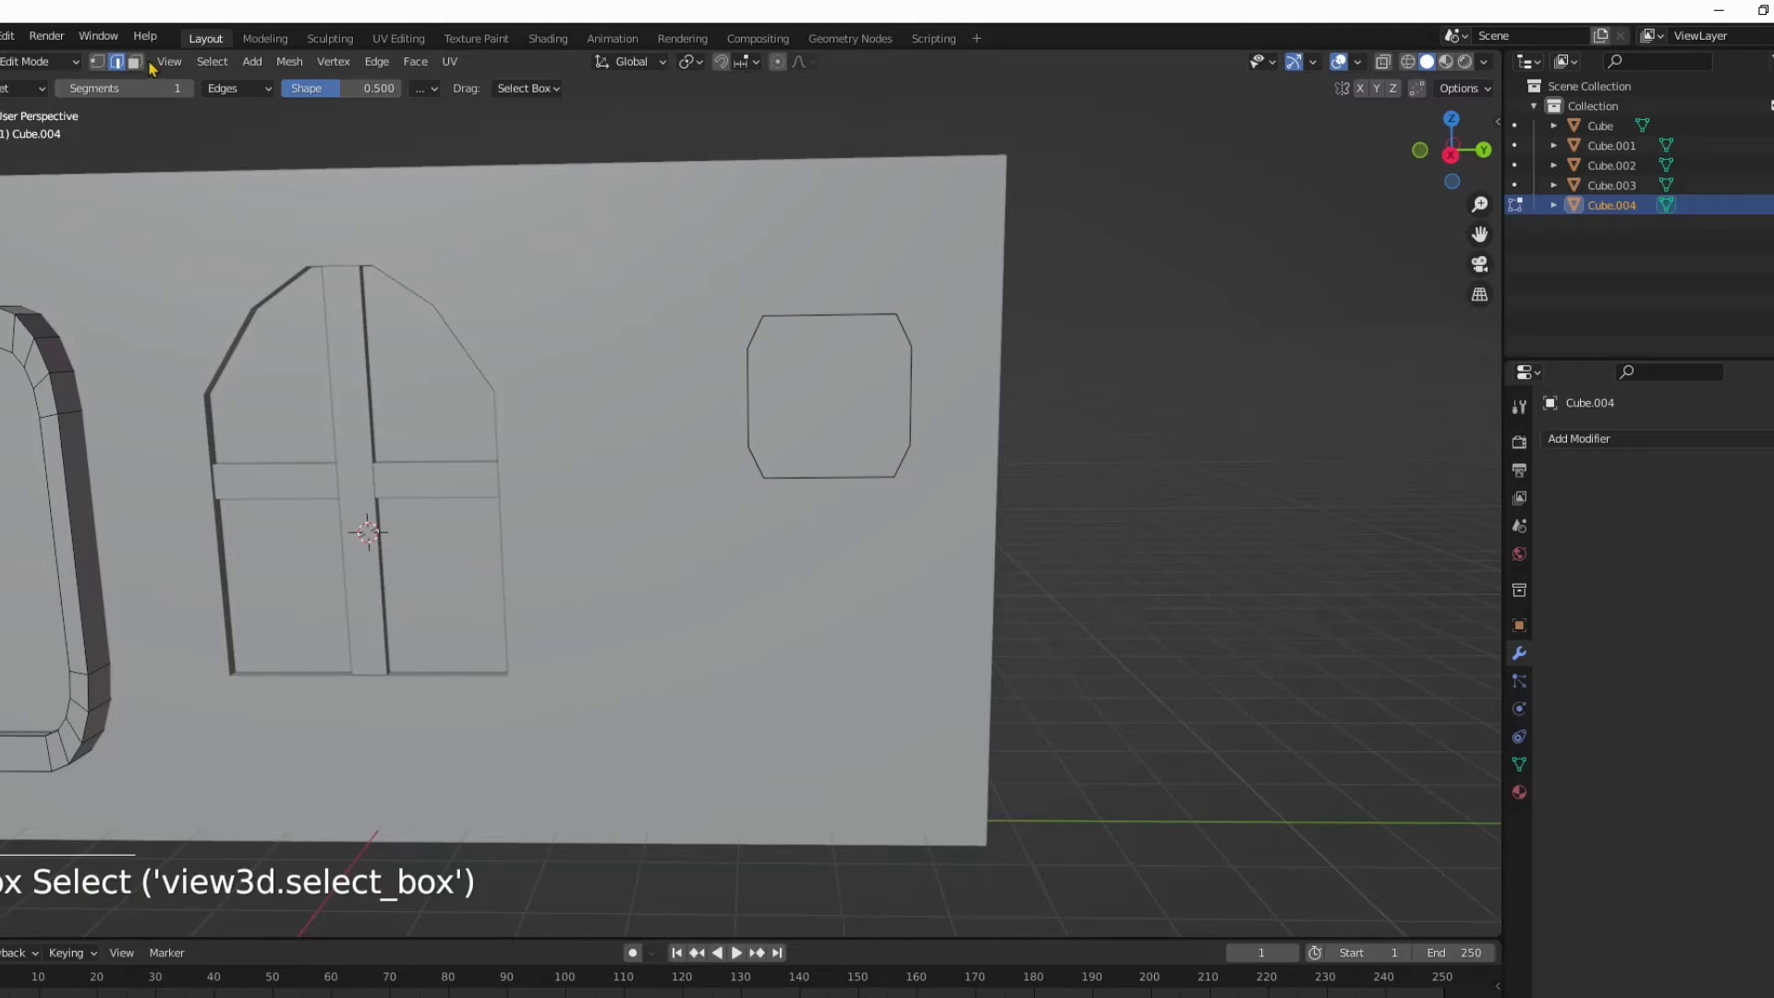
Step: Inset the chamfered block's front face by about 0.083 m and extrude it inward about 0.135 m
left_click(857, 399)
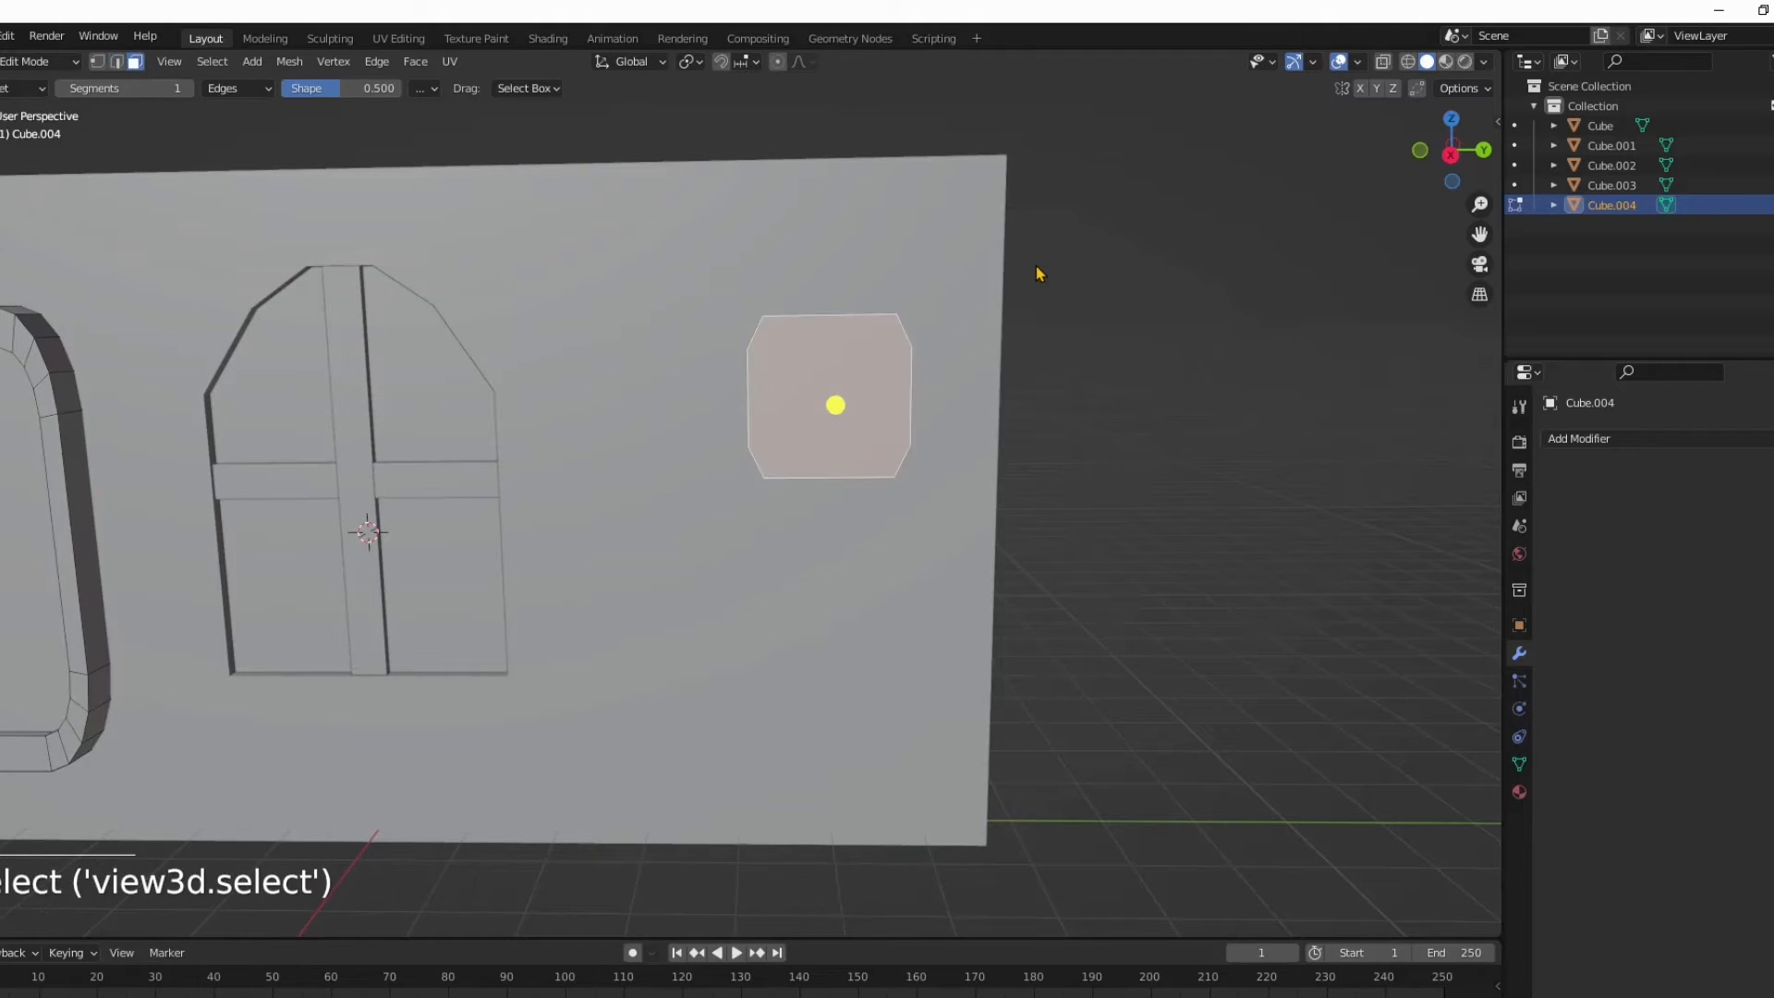
key("i")
left_click(1022, 270)
middle_click_drag(1022, 269, 925, 317)
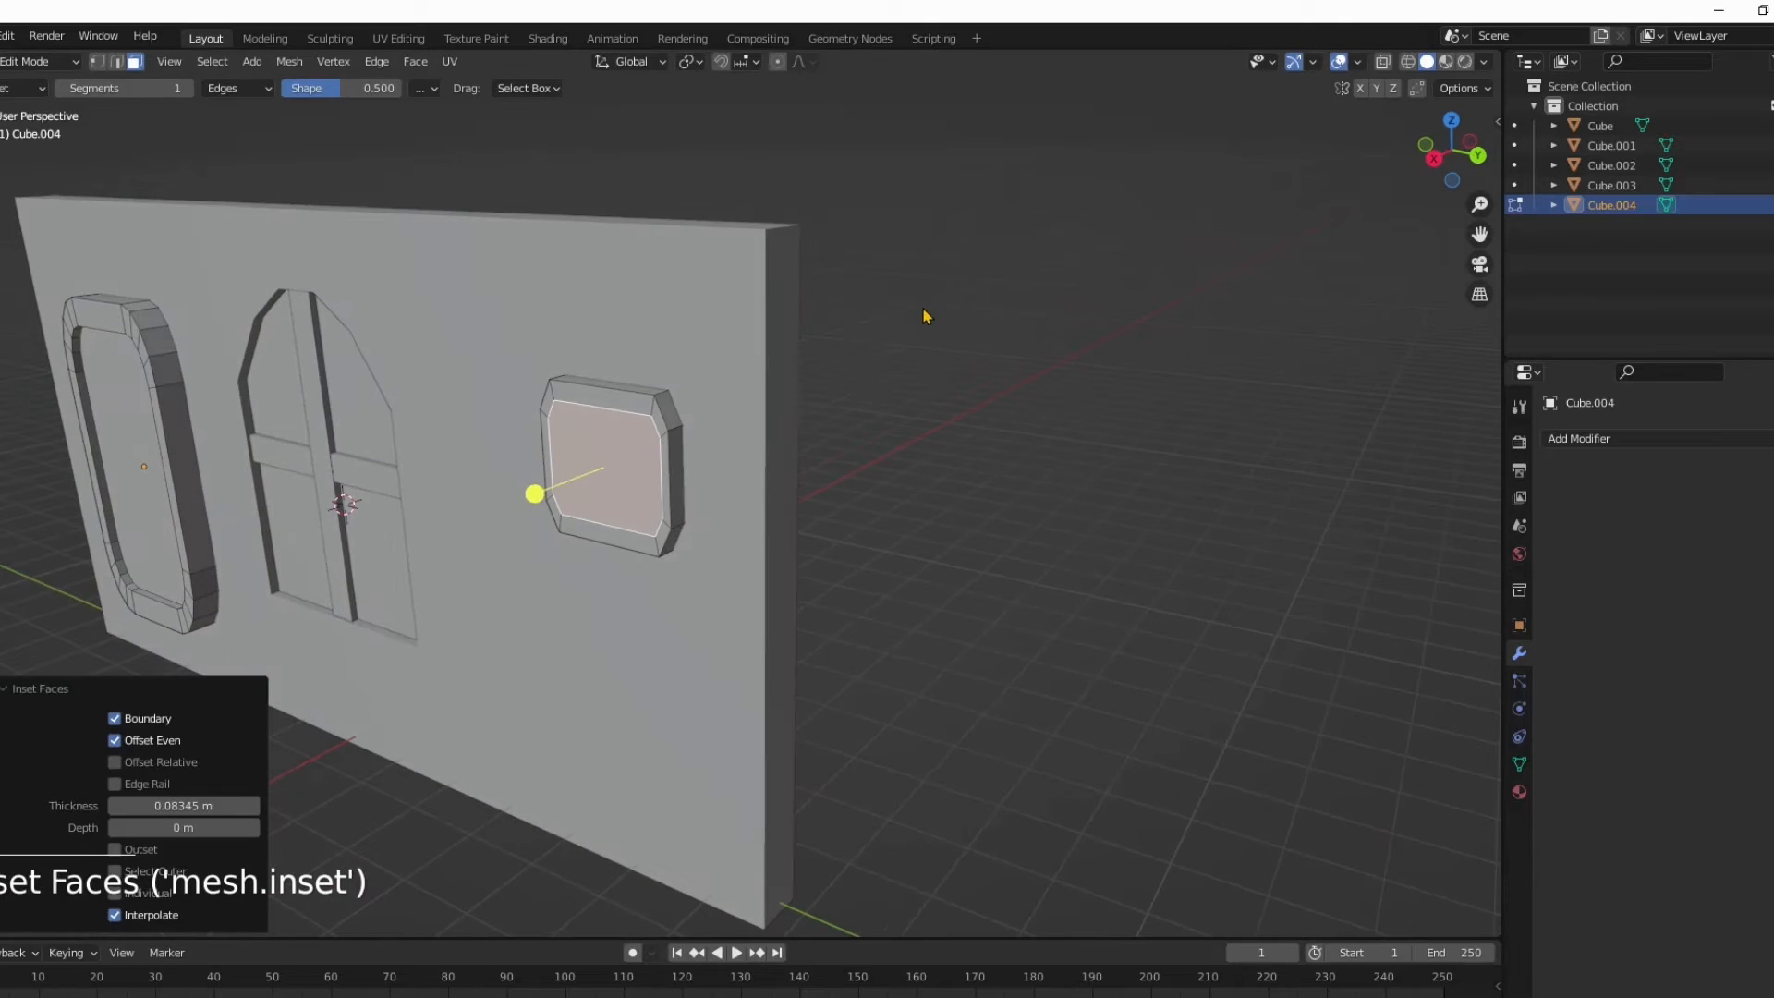
key("e")
left_click(825, 385)
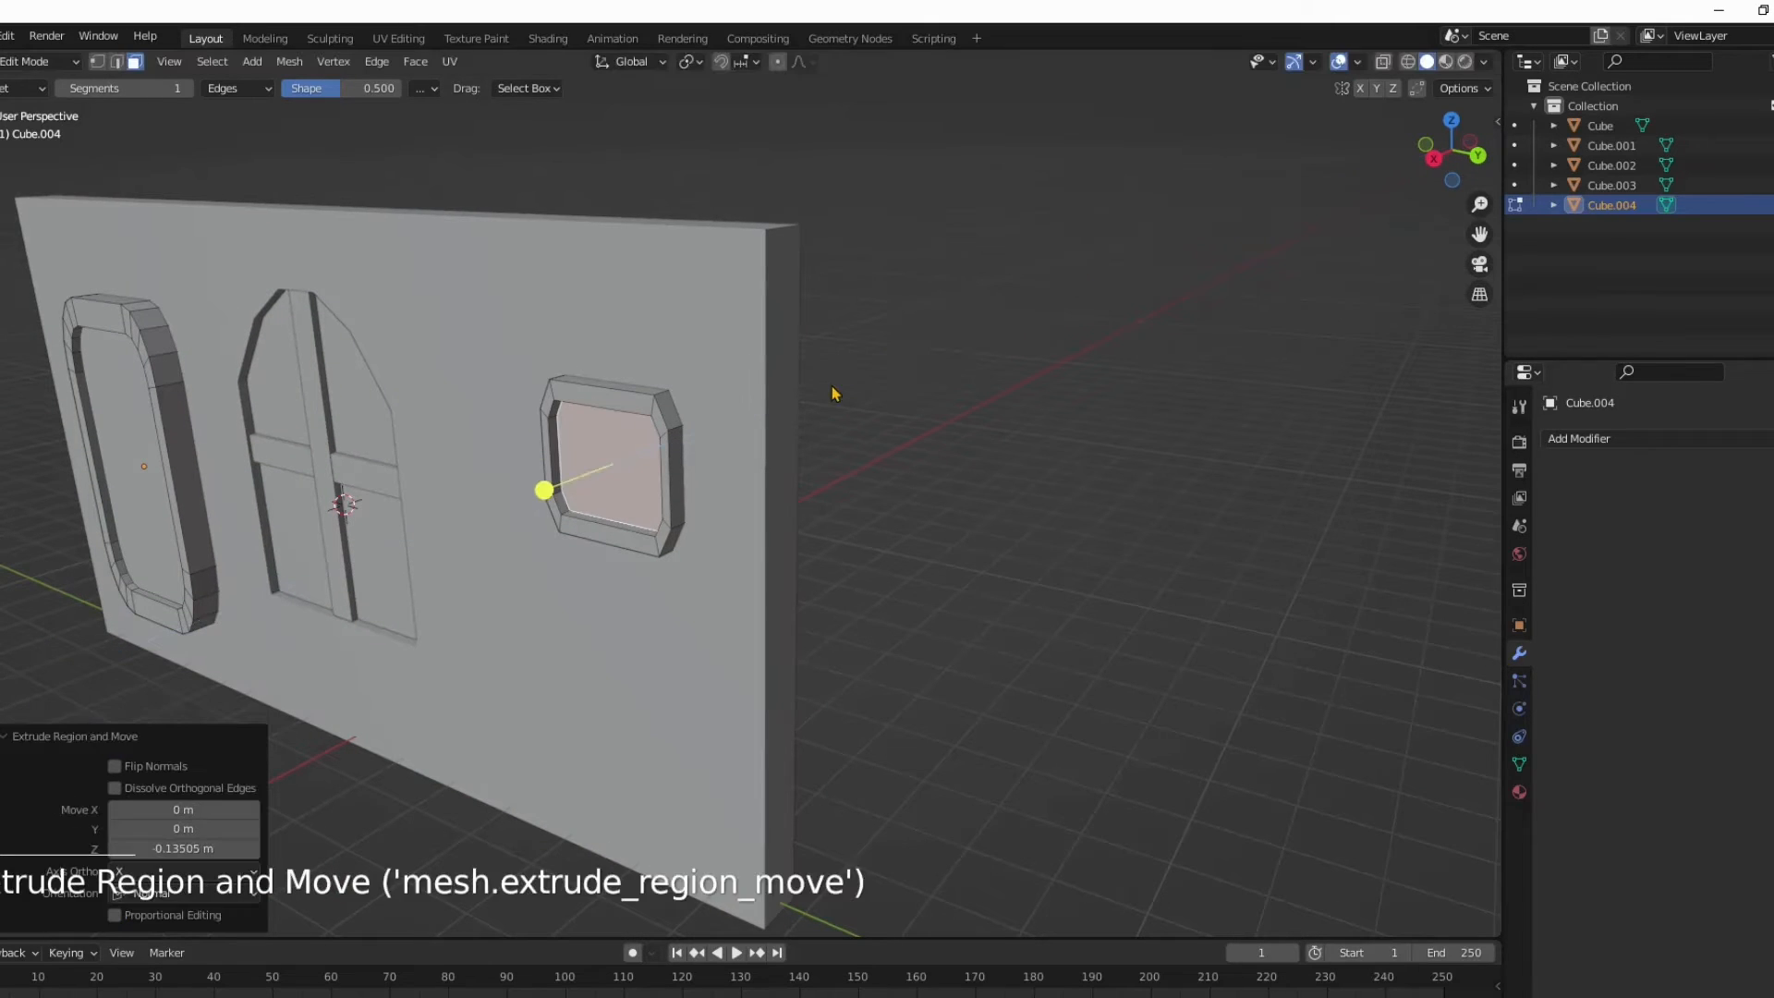
Step: Duplicate the whole chamfered frame and move the copy about 2.11 m down along Z
left_click(726, 519)
key("l")
middle_click_drag(652, 491, 903, 467)
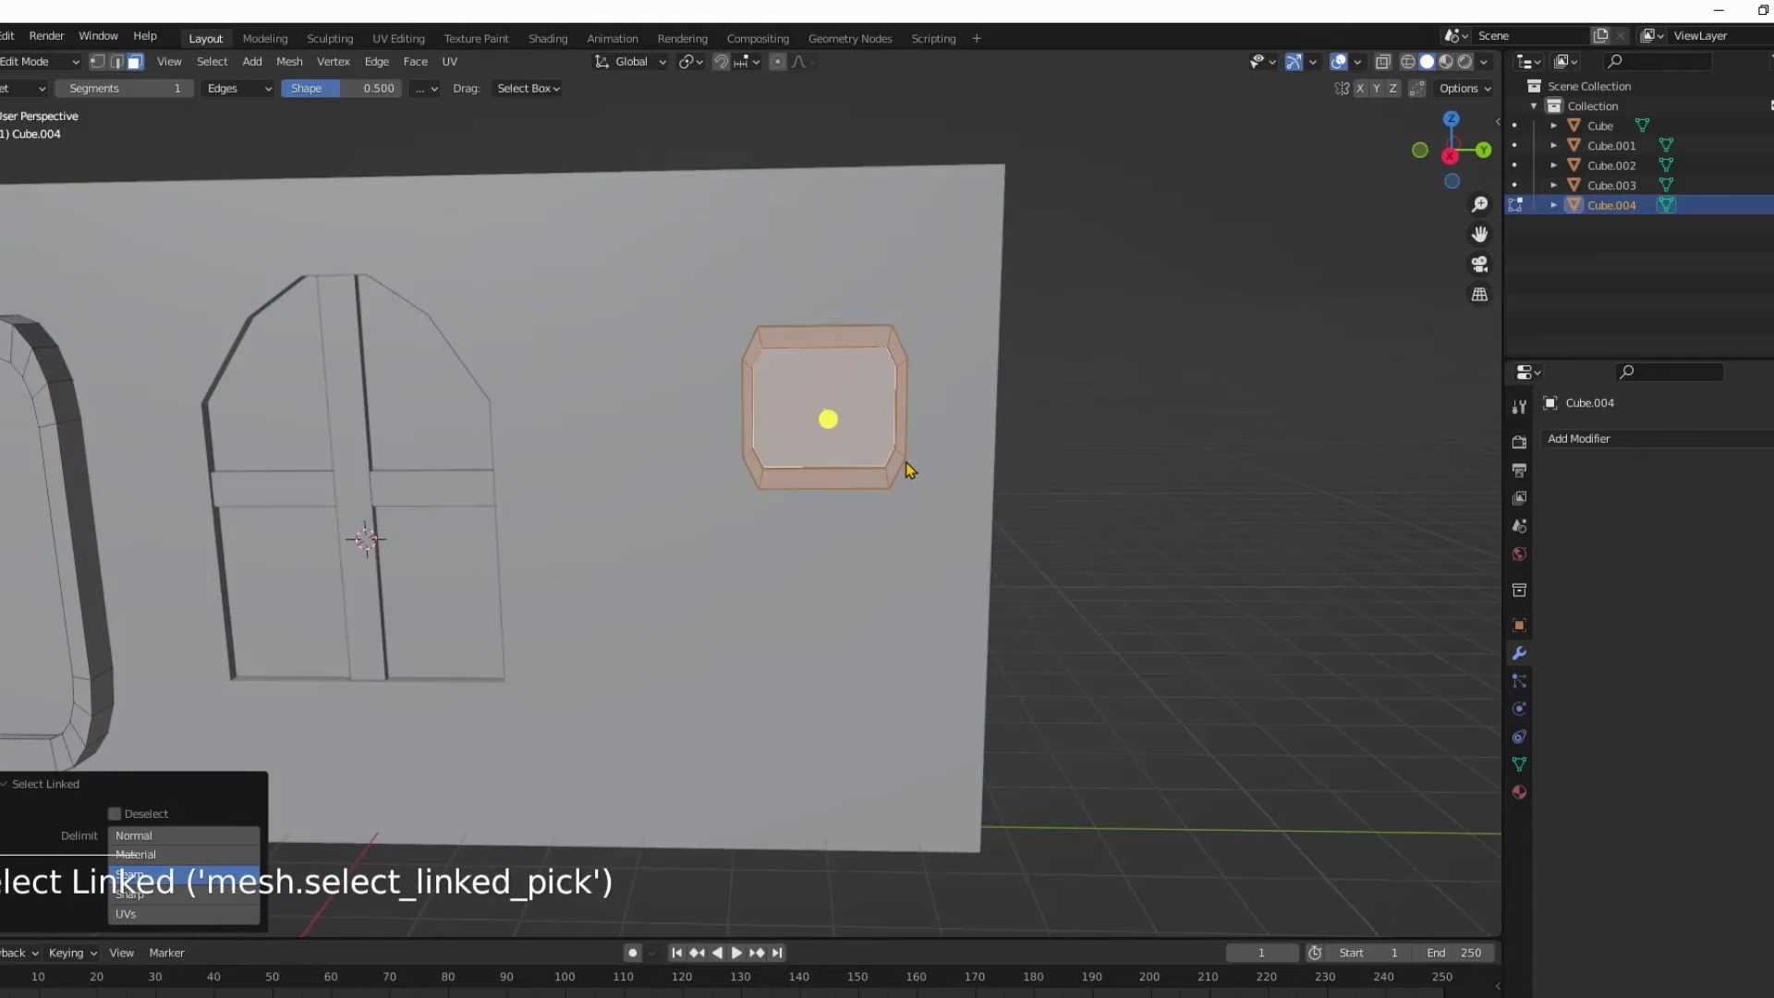
key("shift+d")
key("g")
key("z")
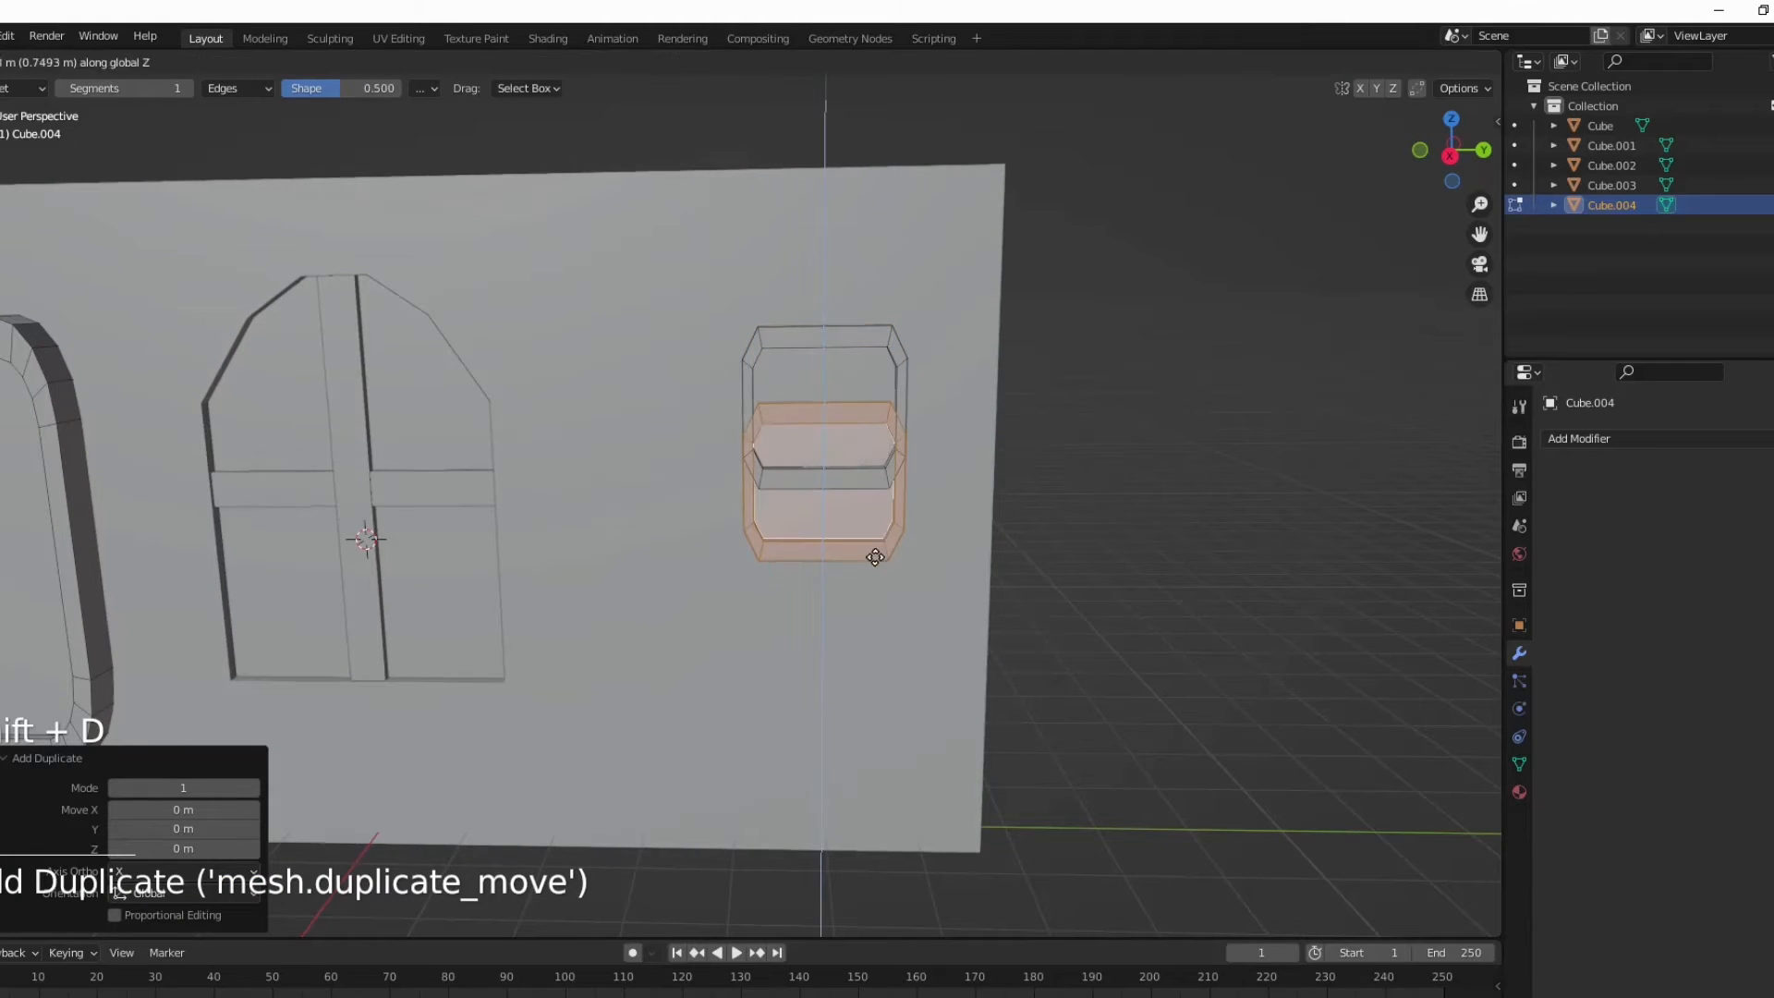
left_click(874, 665)
Step: Move the frame copy about 1.82 m along negative Y toward the arched window and raise it about 0.57 m
key("g")
key("y")
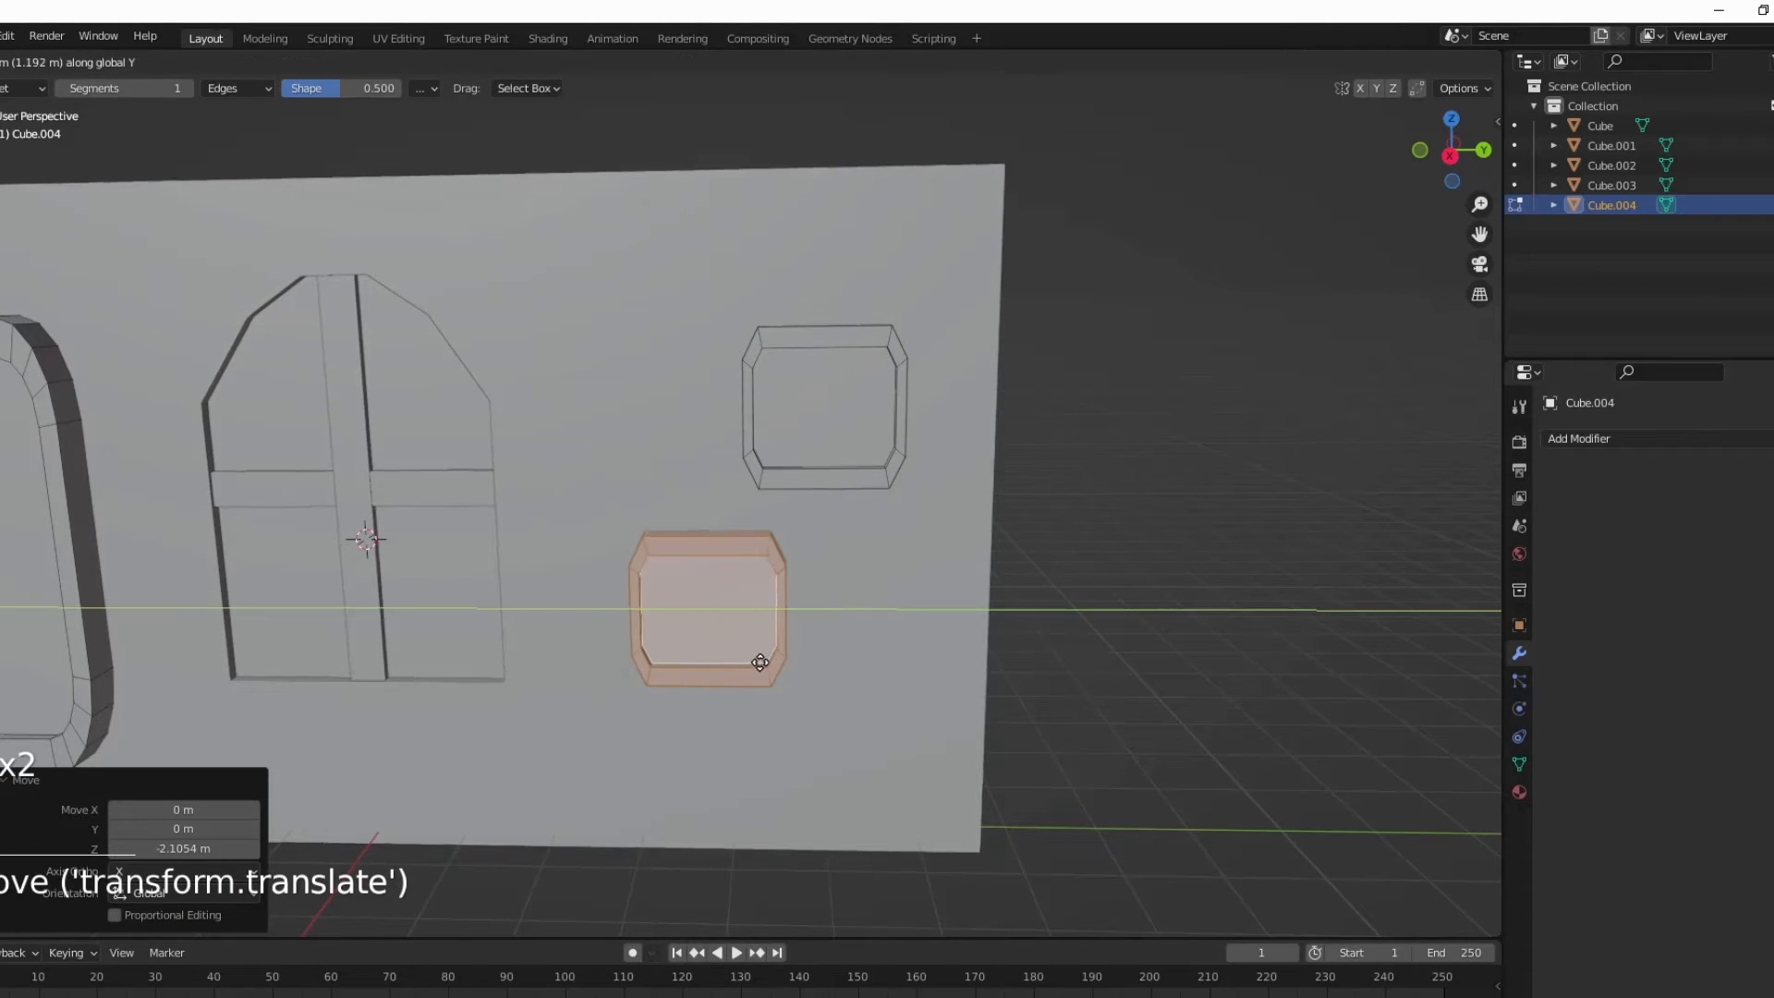
left_click(702, 656)
key("g")
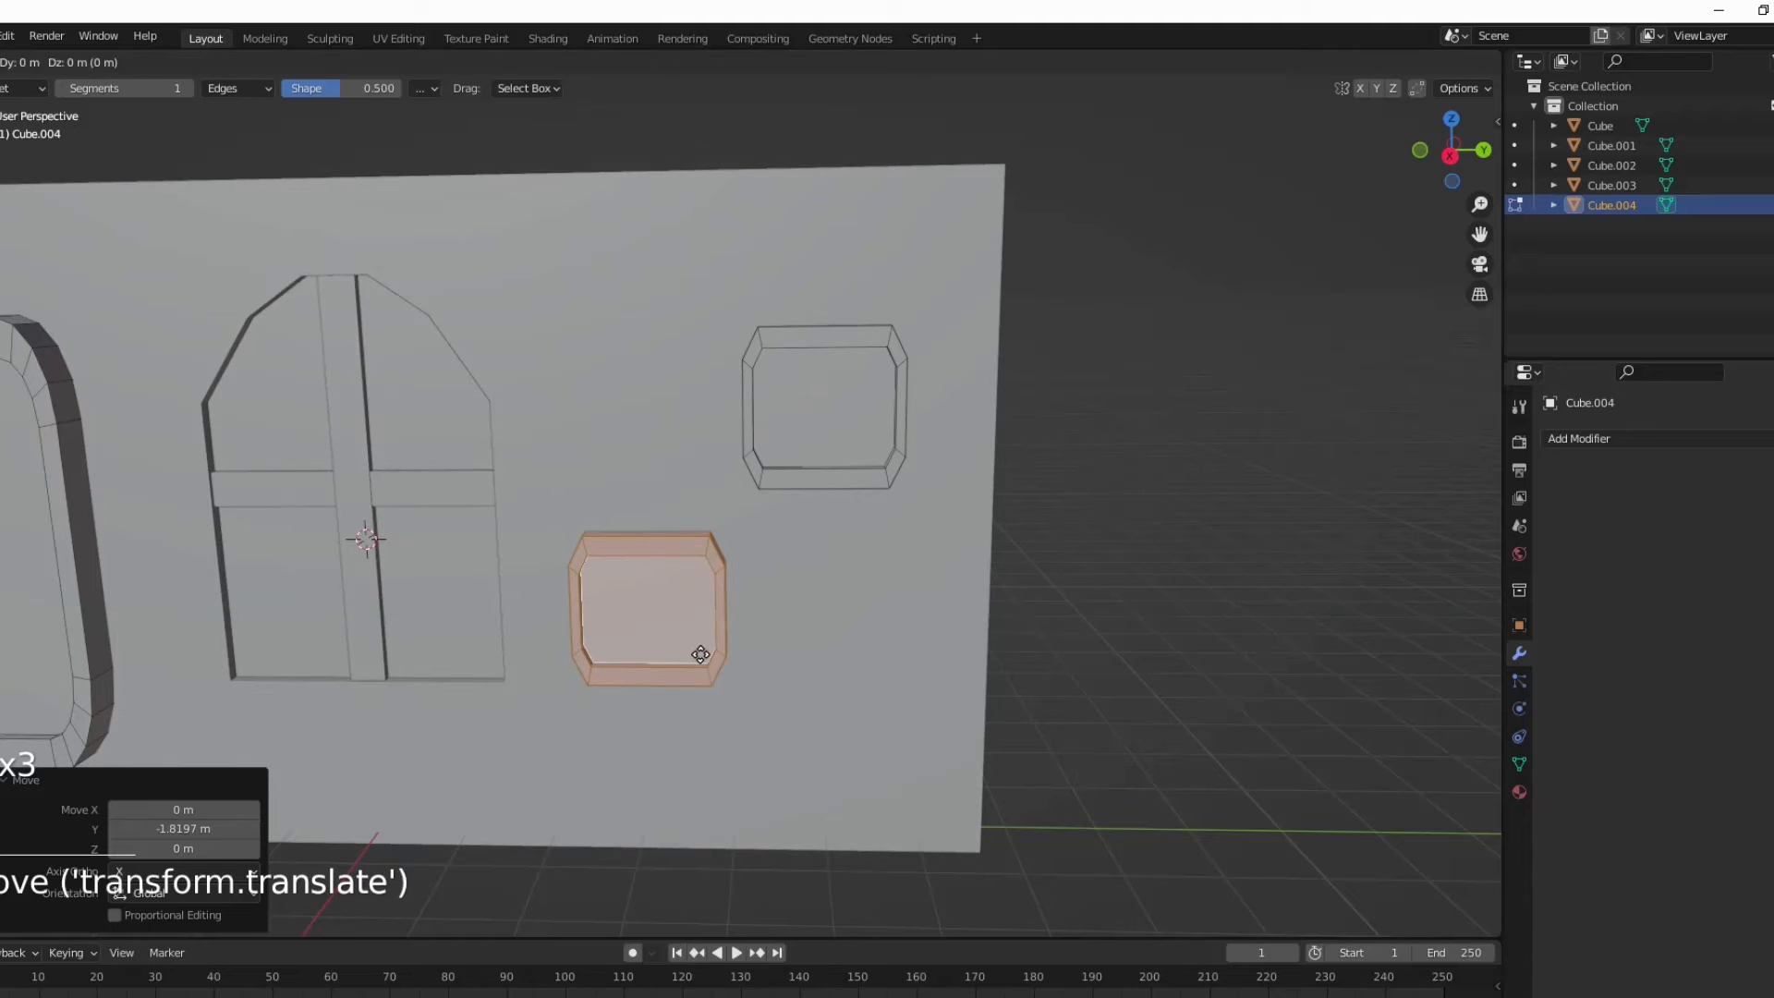
key("z")
left_click(697, 603)
Step: Duplicate the middle frame and move the new copy about 1.79 m along Y toward the wall's end
key("shift+d")
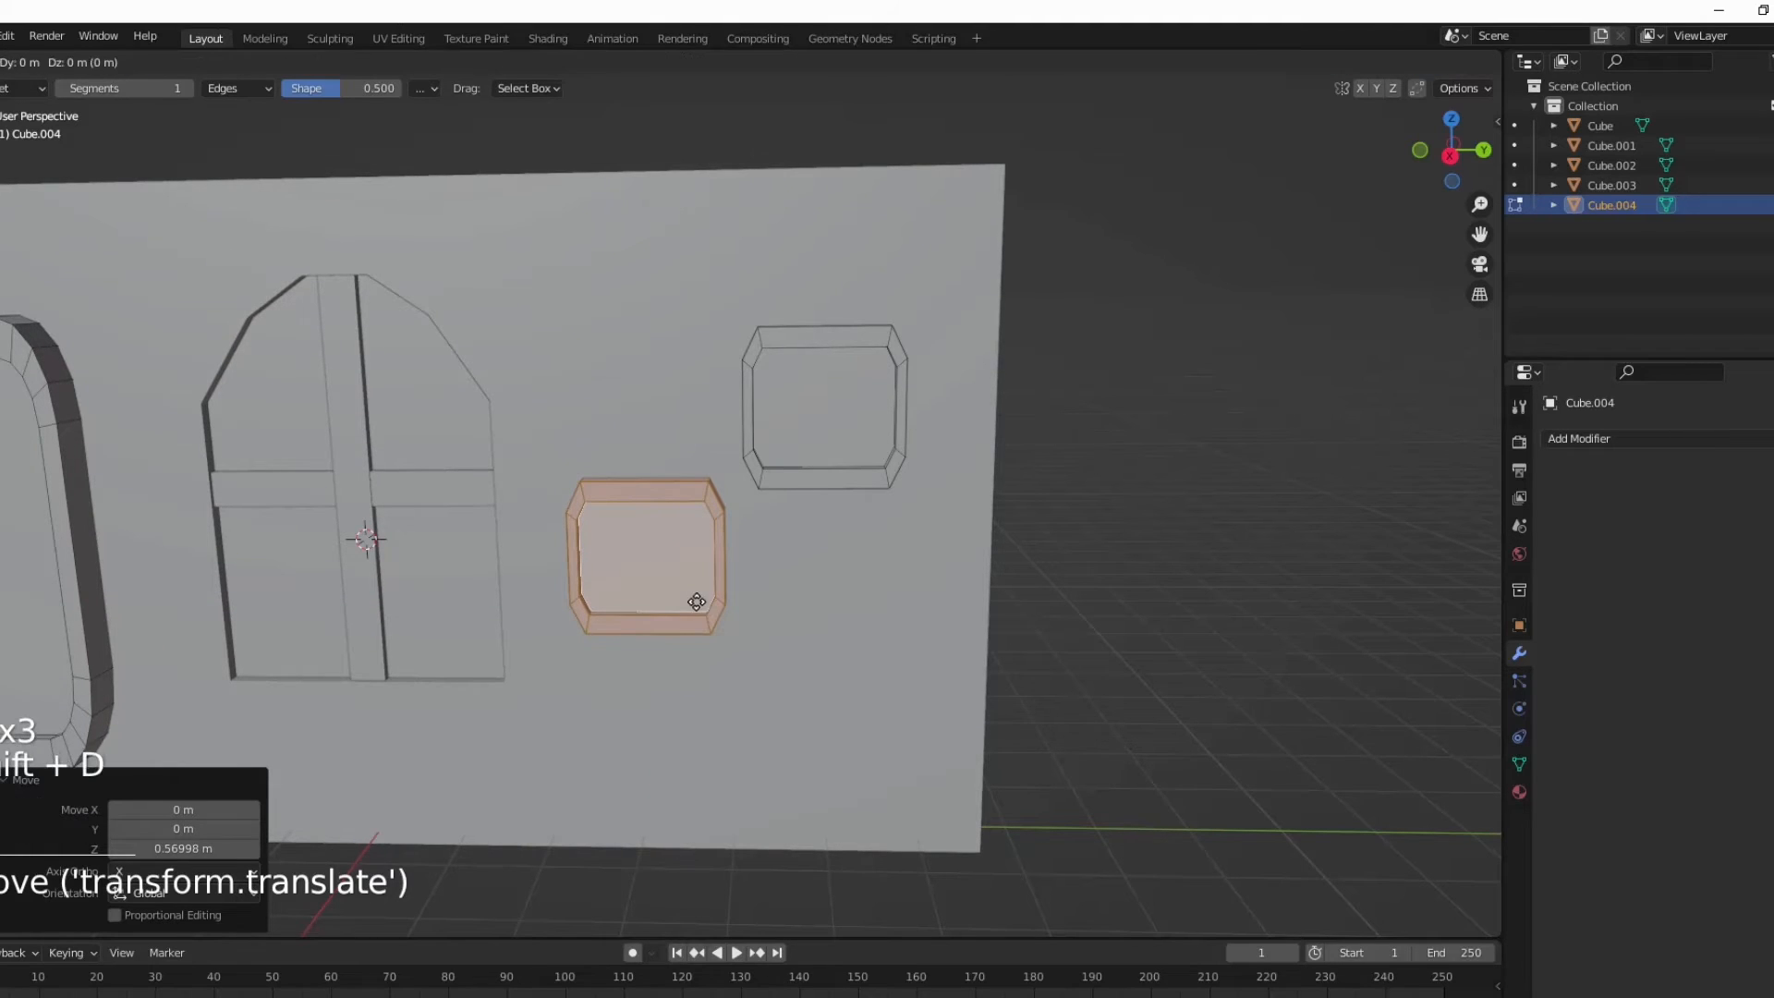
left_click(699, 610)
key("g")
key("y")
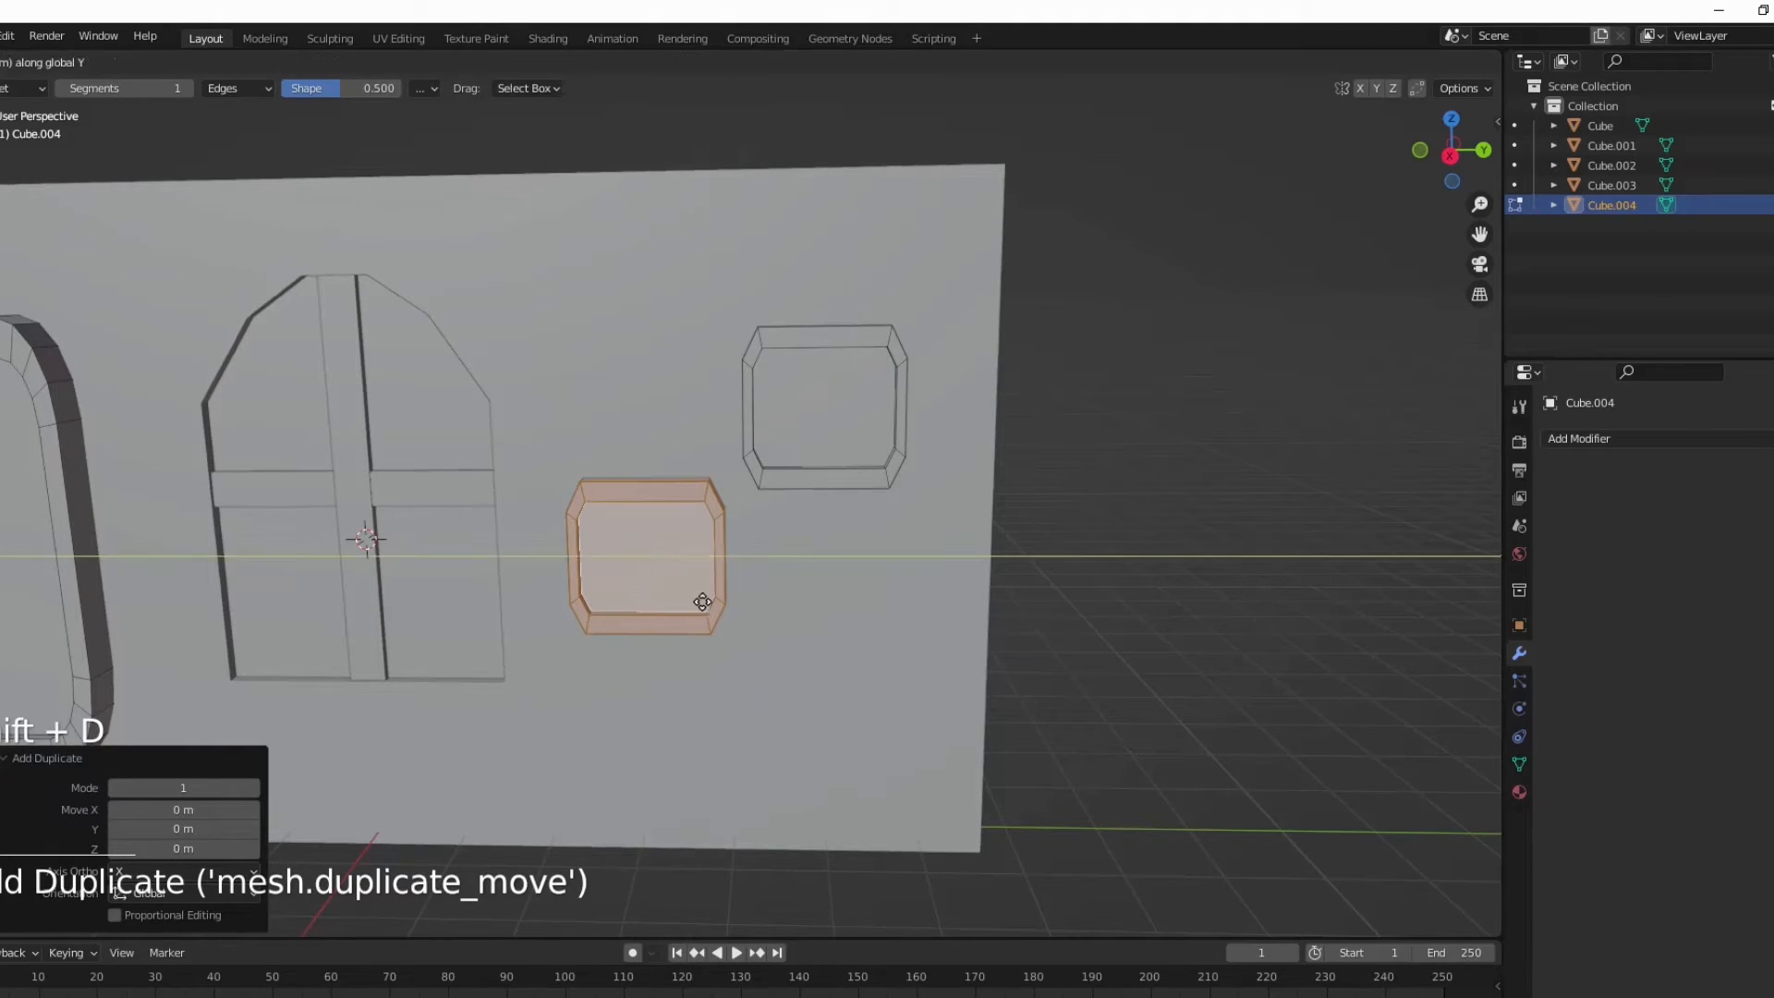
left_click(870, 614)
Step: Lower the newest frame about 1.68 m along Z and shift it about 0.18 m along Y, then deselect it
key("g")
key("z")
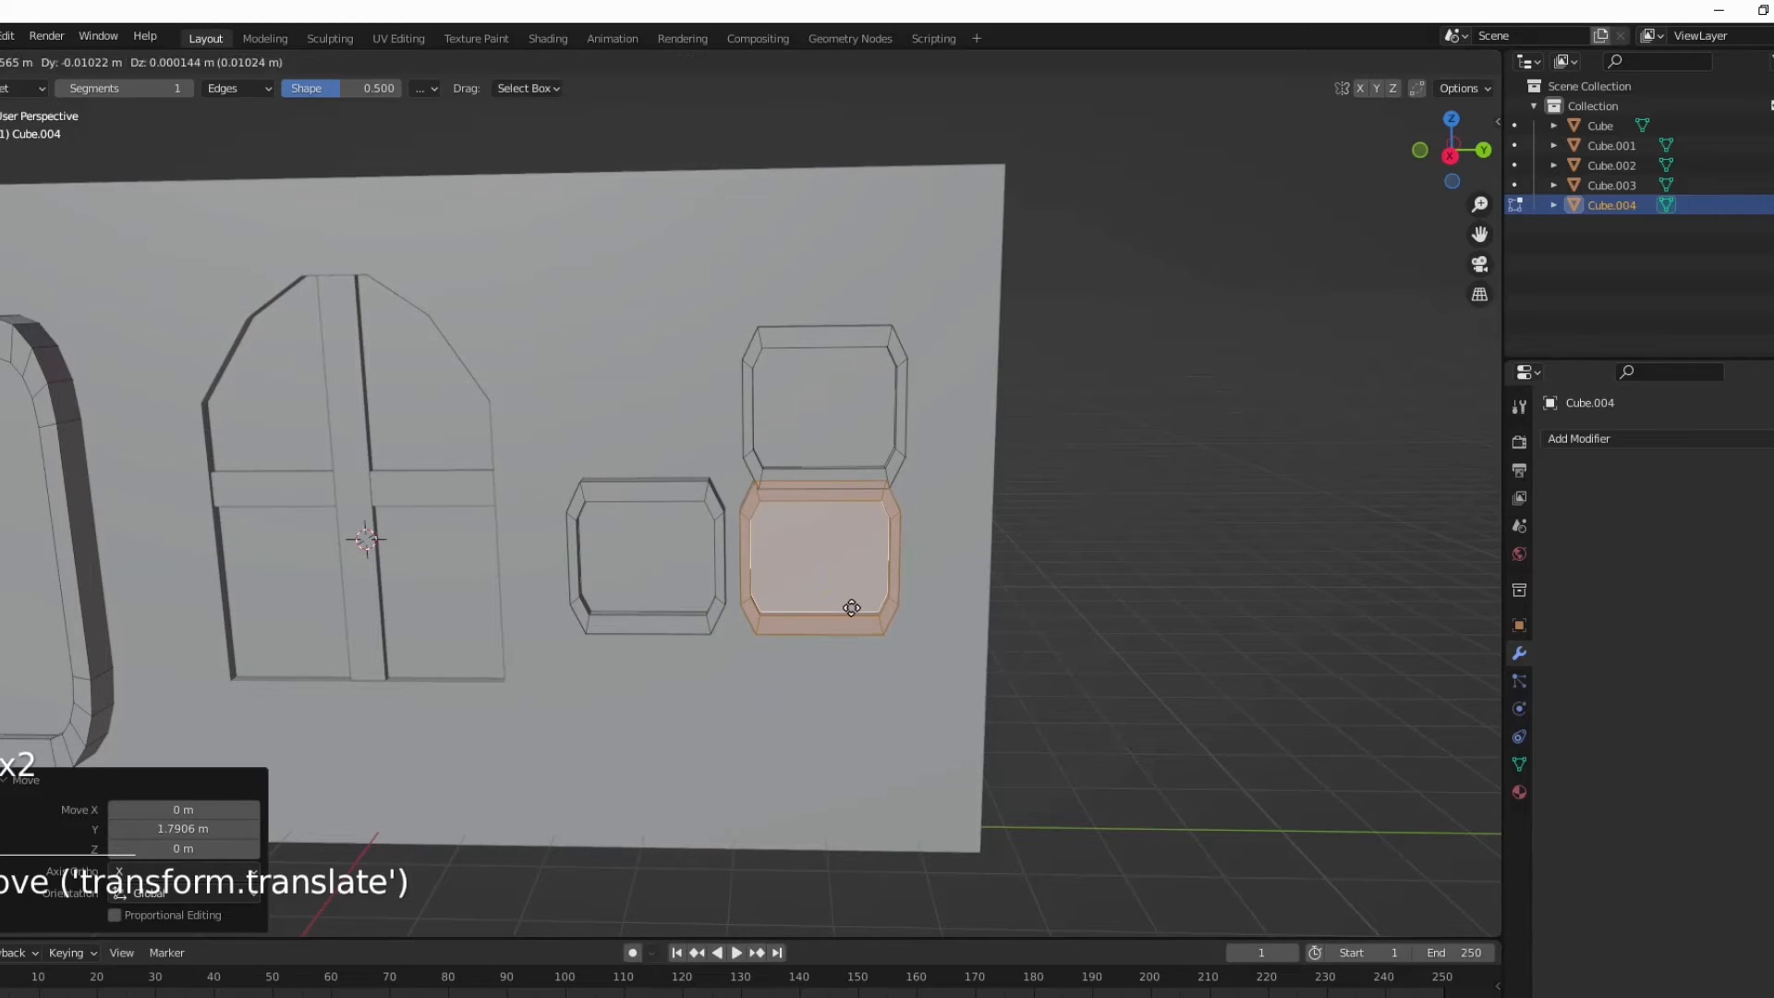
left_click(865, 763)
key("g")
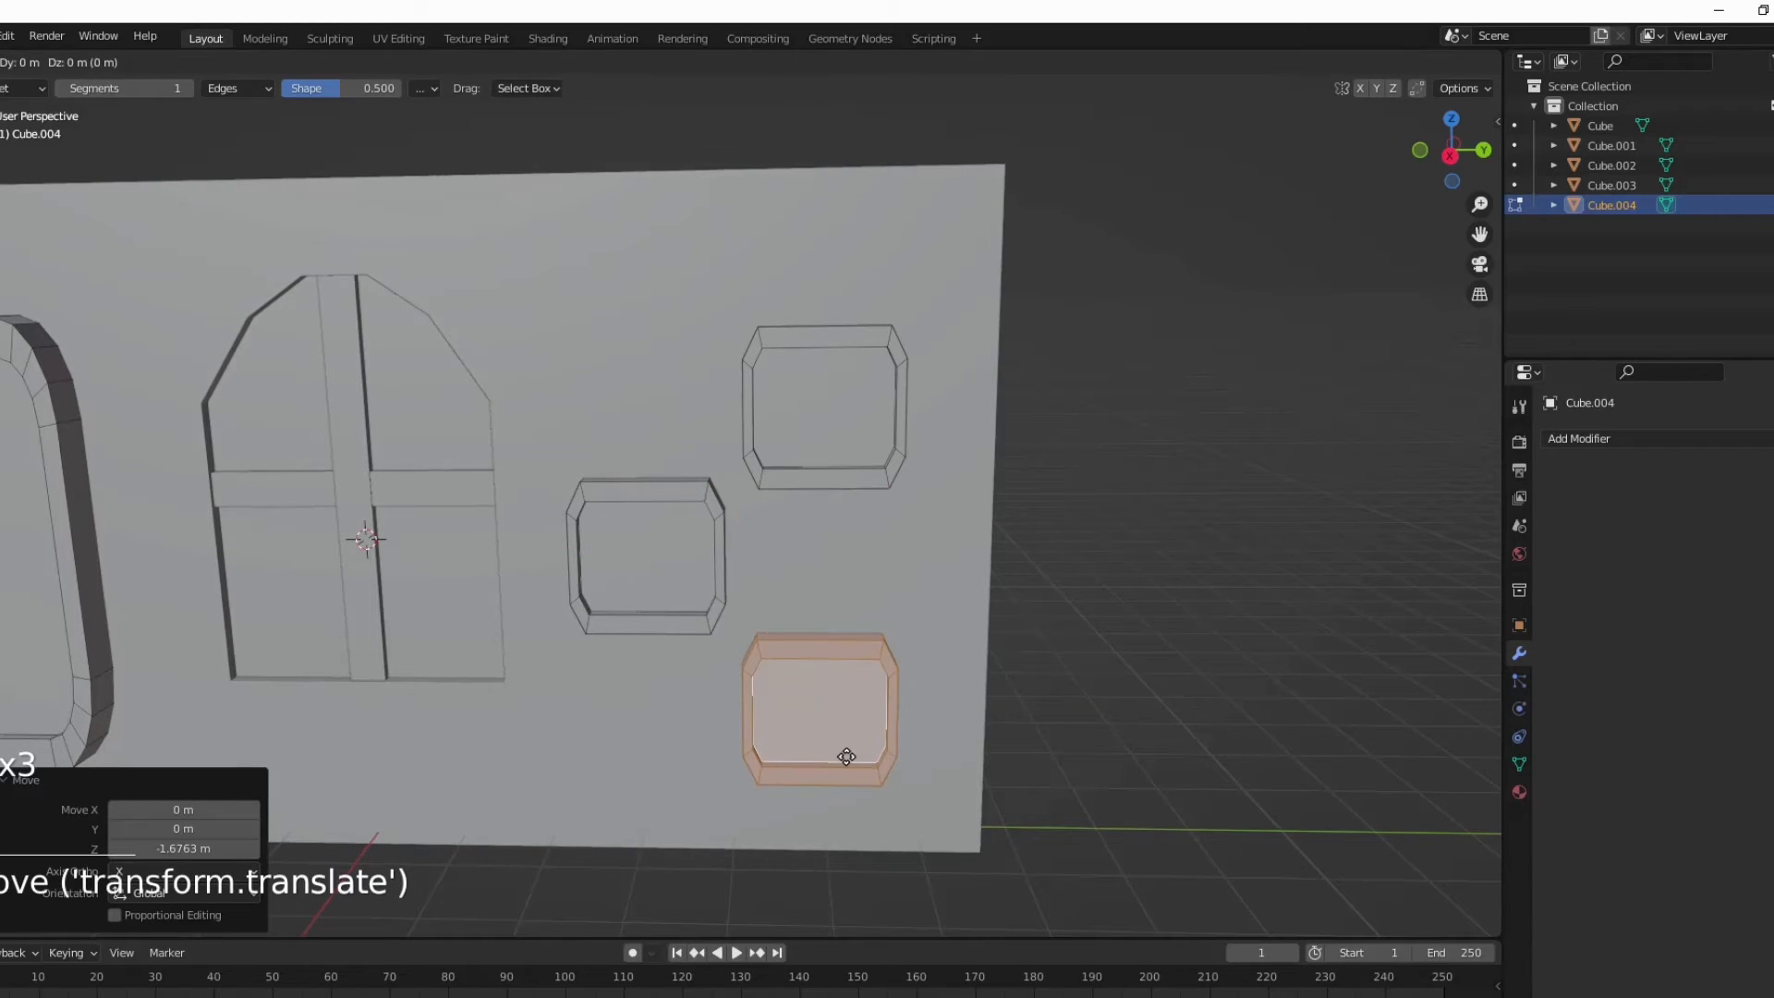
key("y")
left_click(863, 751)
mouse_move(791, 721)
middle_mouse_down()
mouse_move(780, 702)
mouse_move(804, 713)
middle_mouse_up()
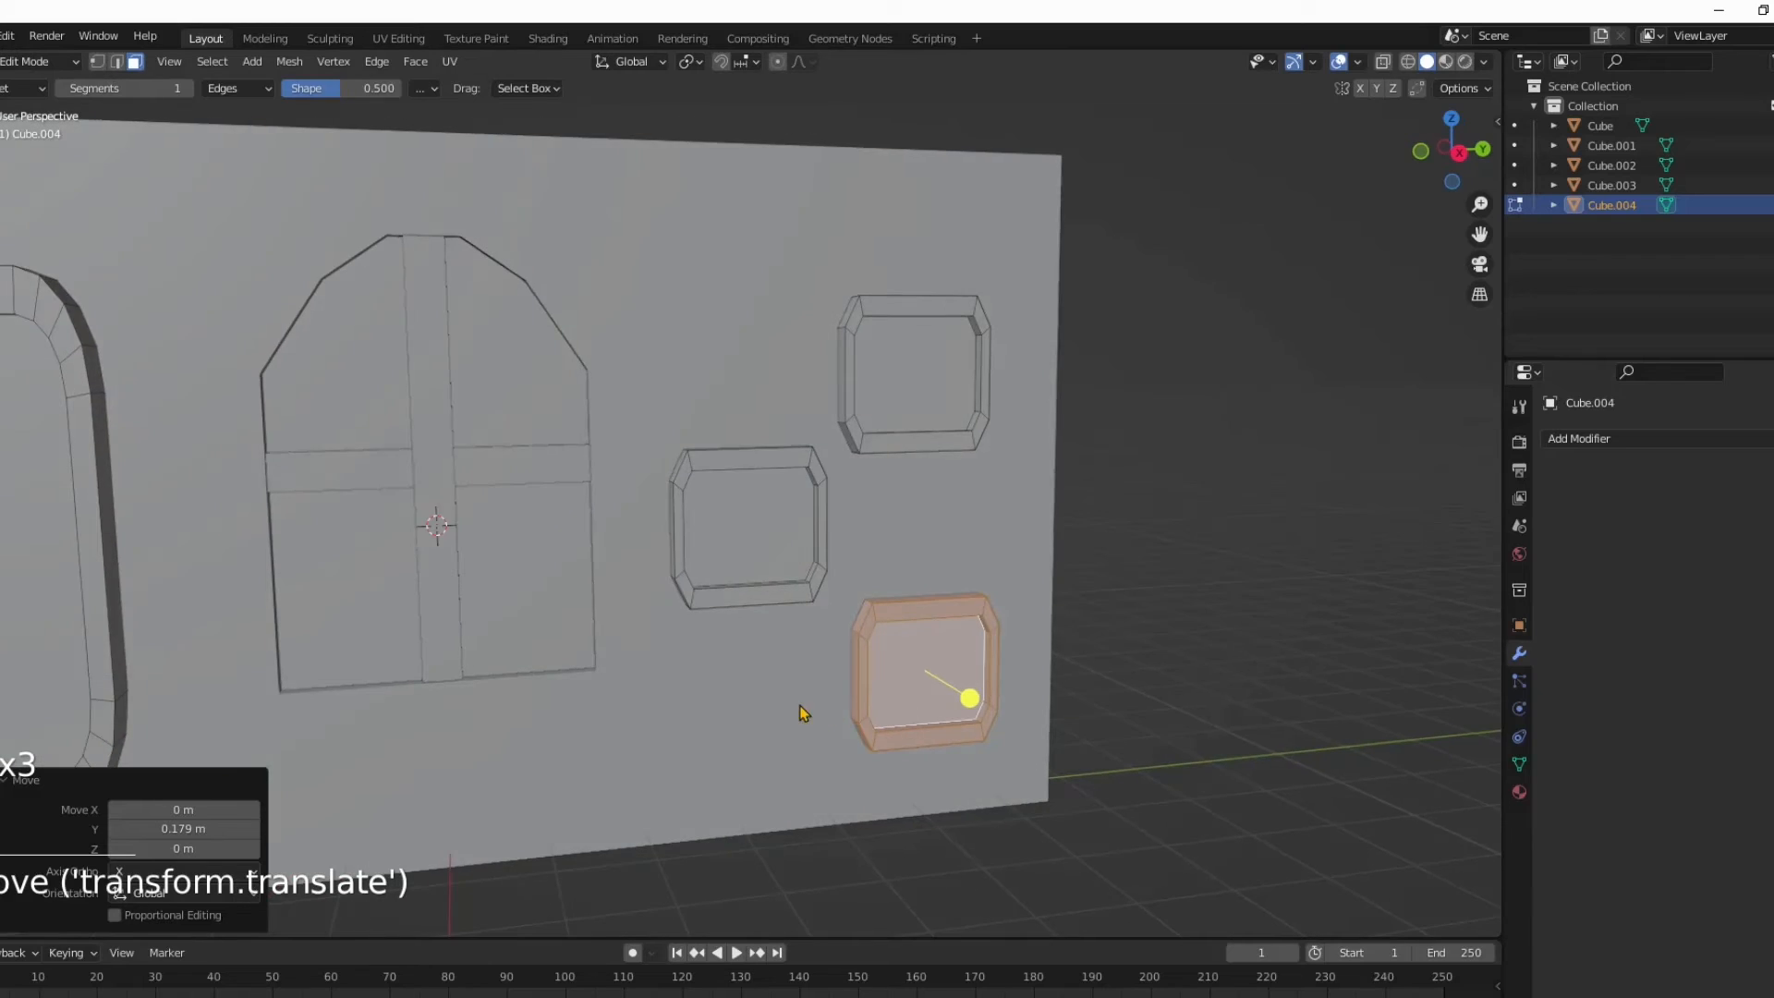
middle_click_drag(560, 735, 676, 606, "shift")
scroll(677, 606, "down", 3)
left_click(815, 639)
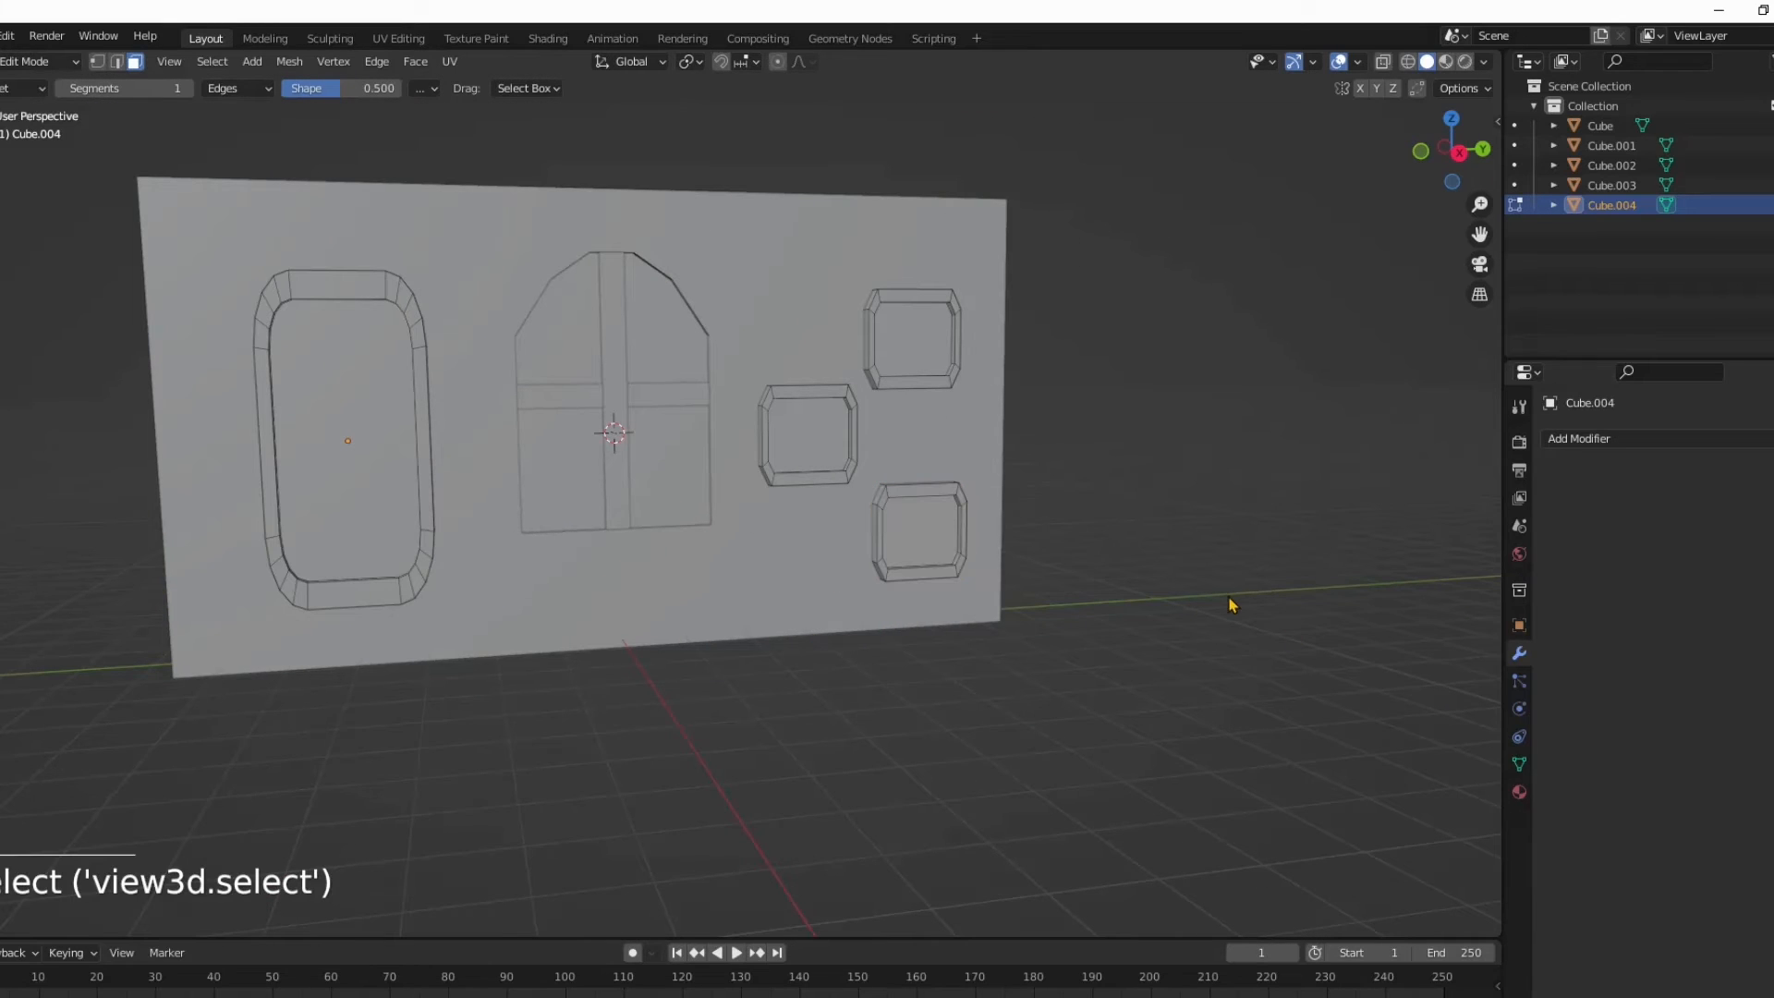
Step: Add a cylinder mesh as the base of a decoration for the wall scene
middle_click_drag(1232, 604, 1138, 621)
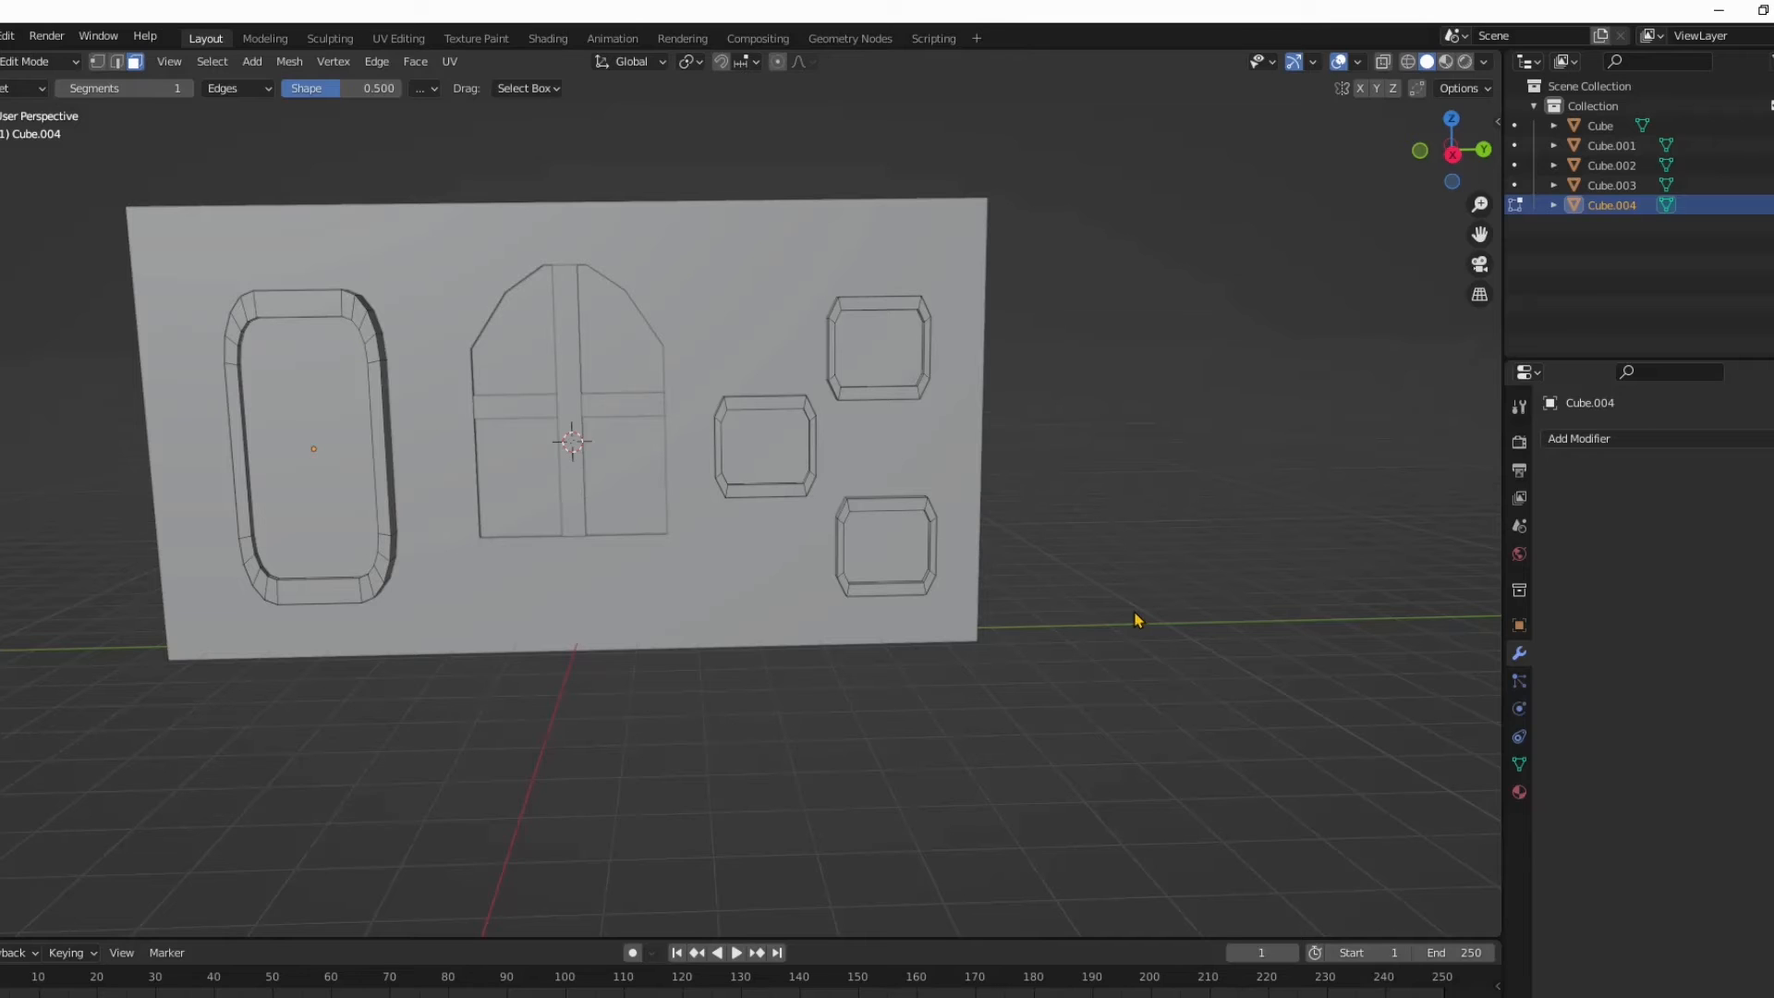
middle_click_drag(532, 645, 652, 649, "shift")
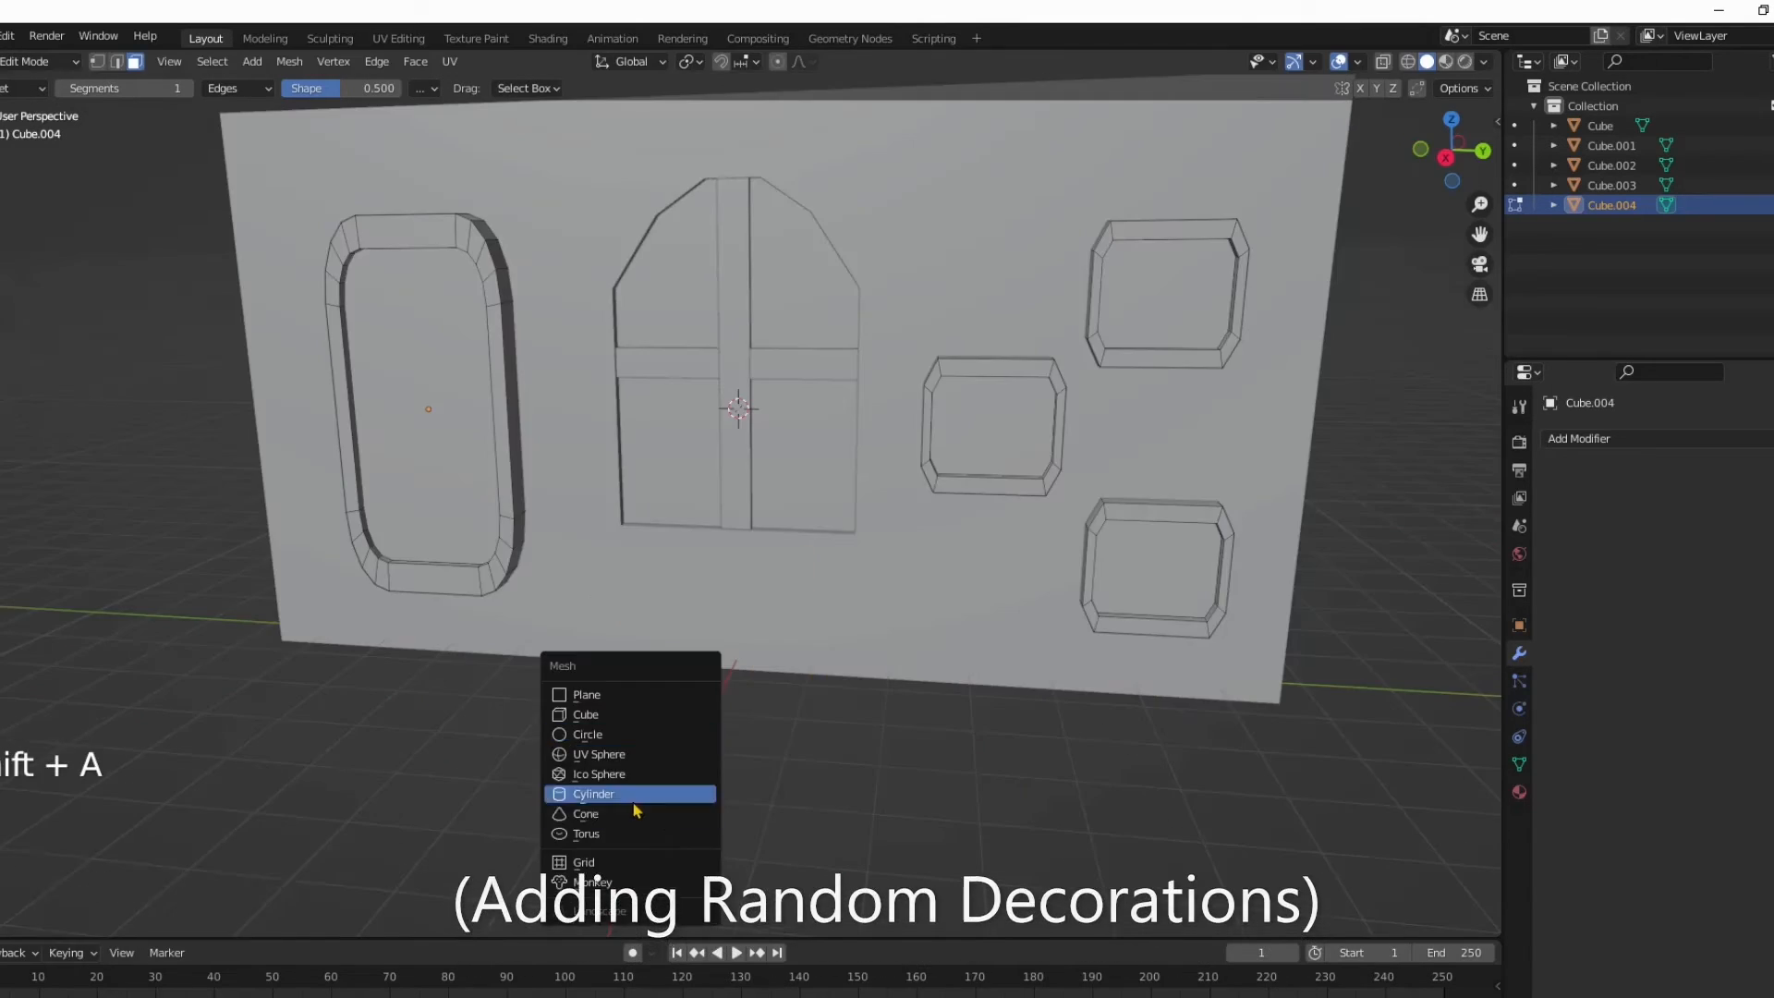
left_click(628, 790)
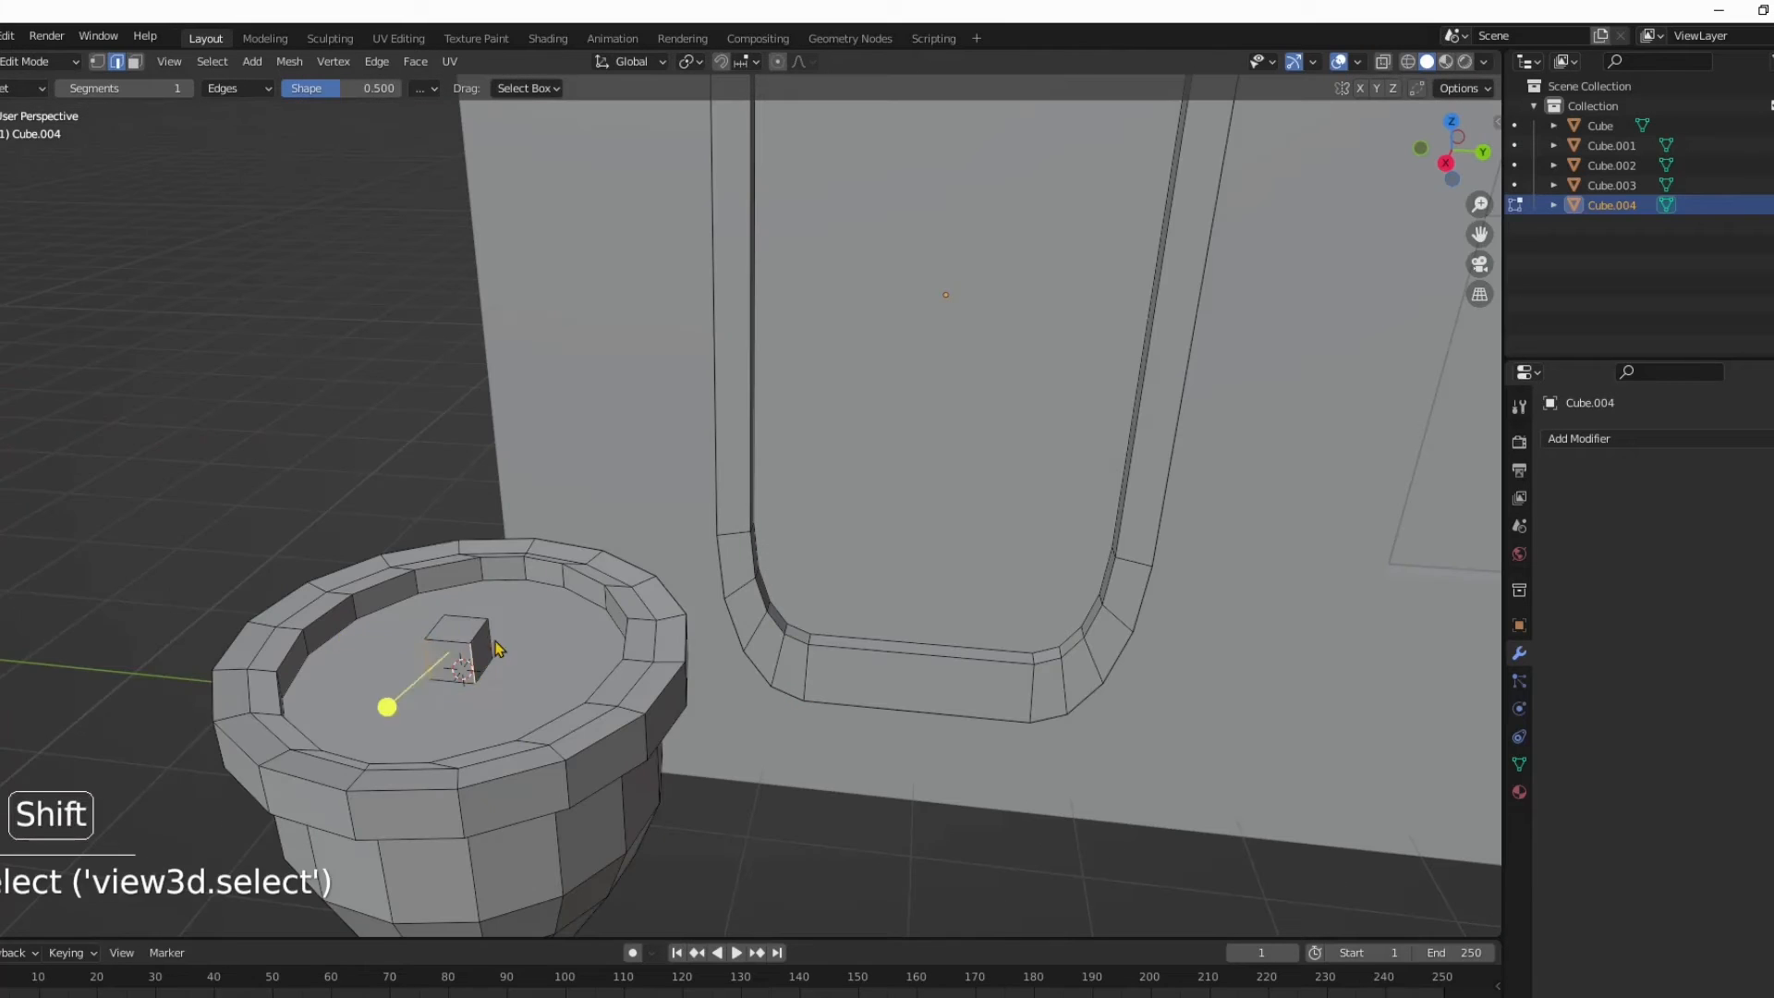
Step: Undo the small cube on the pot's recessed surface, going back to the selected inner face
key("ctrl+z")
key("ctrl+z")
key("ctrl+z")
key("ctrl+z")
key("ctrl+z")
key("ctrl+z")
key("ctrl+z")
key("ctrl+z")
key("ctrl+z")
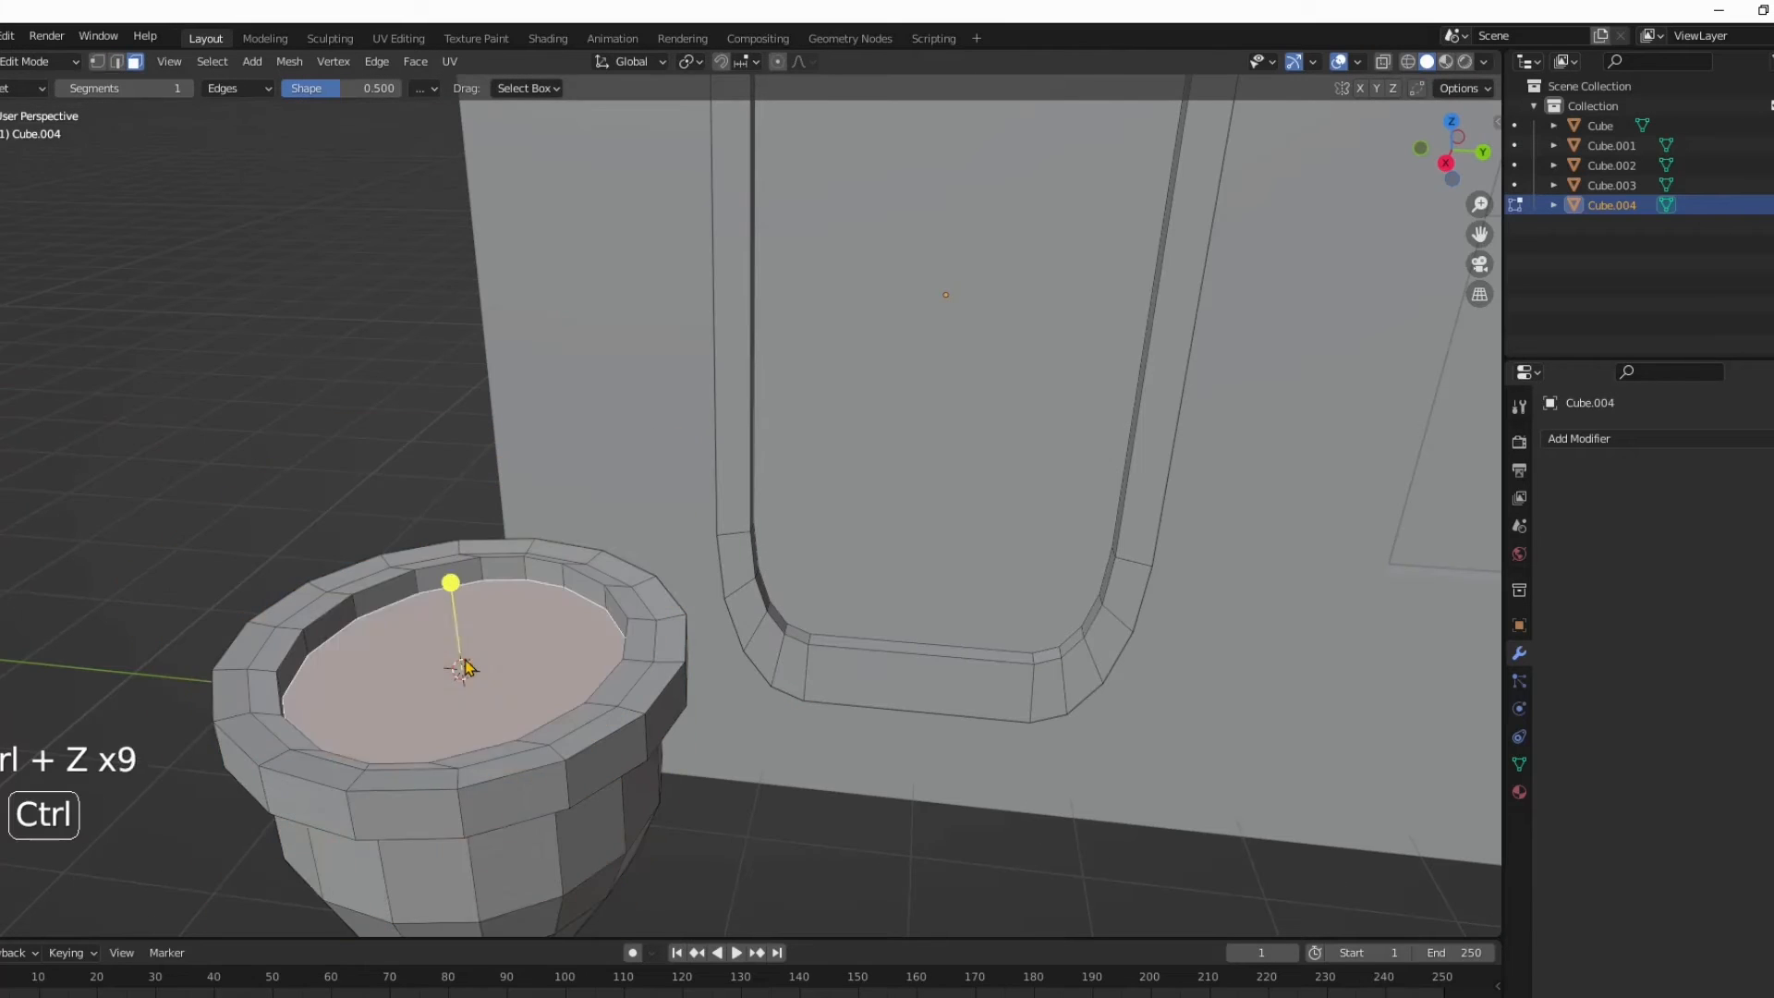
Step: Add a cylinder in front of the wall and cut an edge loop into its side for the pot body
key("shift+a")
left_click(415, 740)
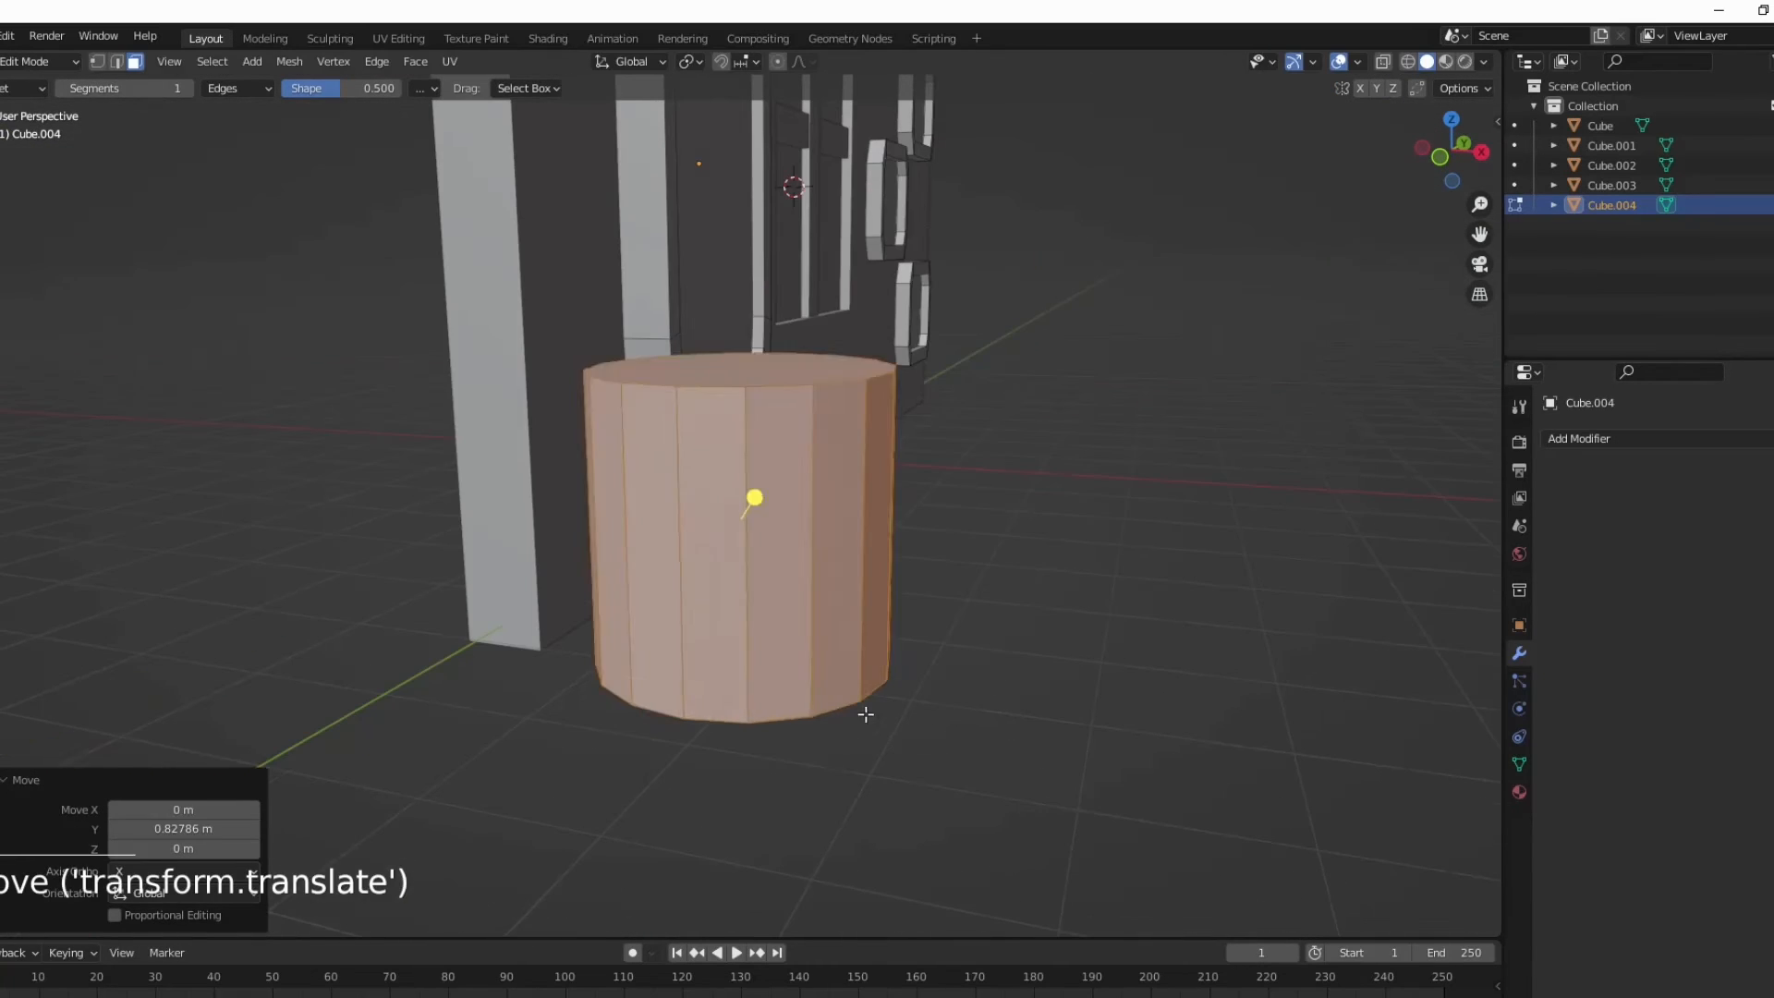
key("ctrl+r")
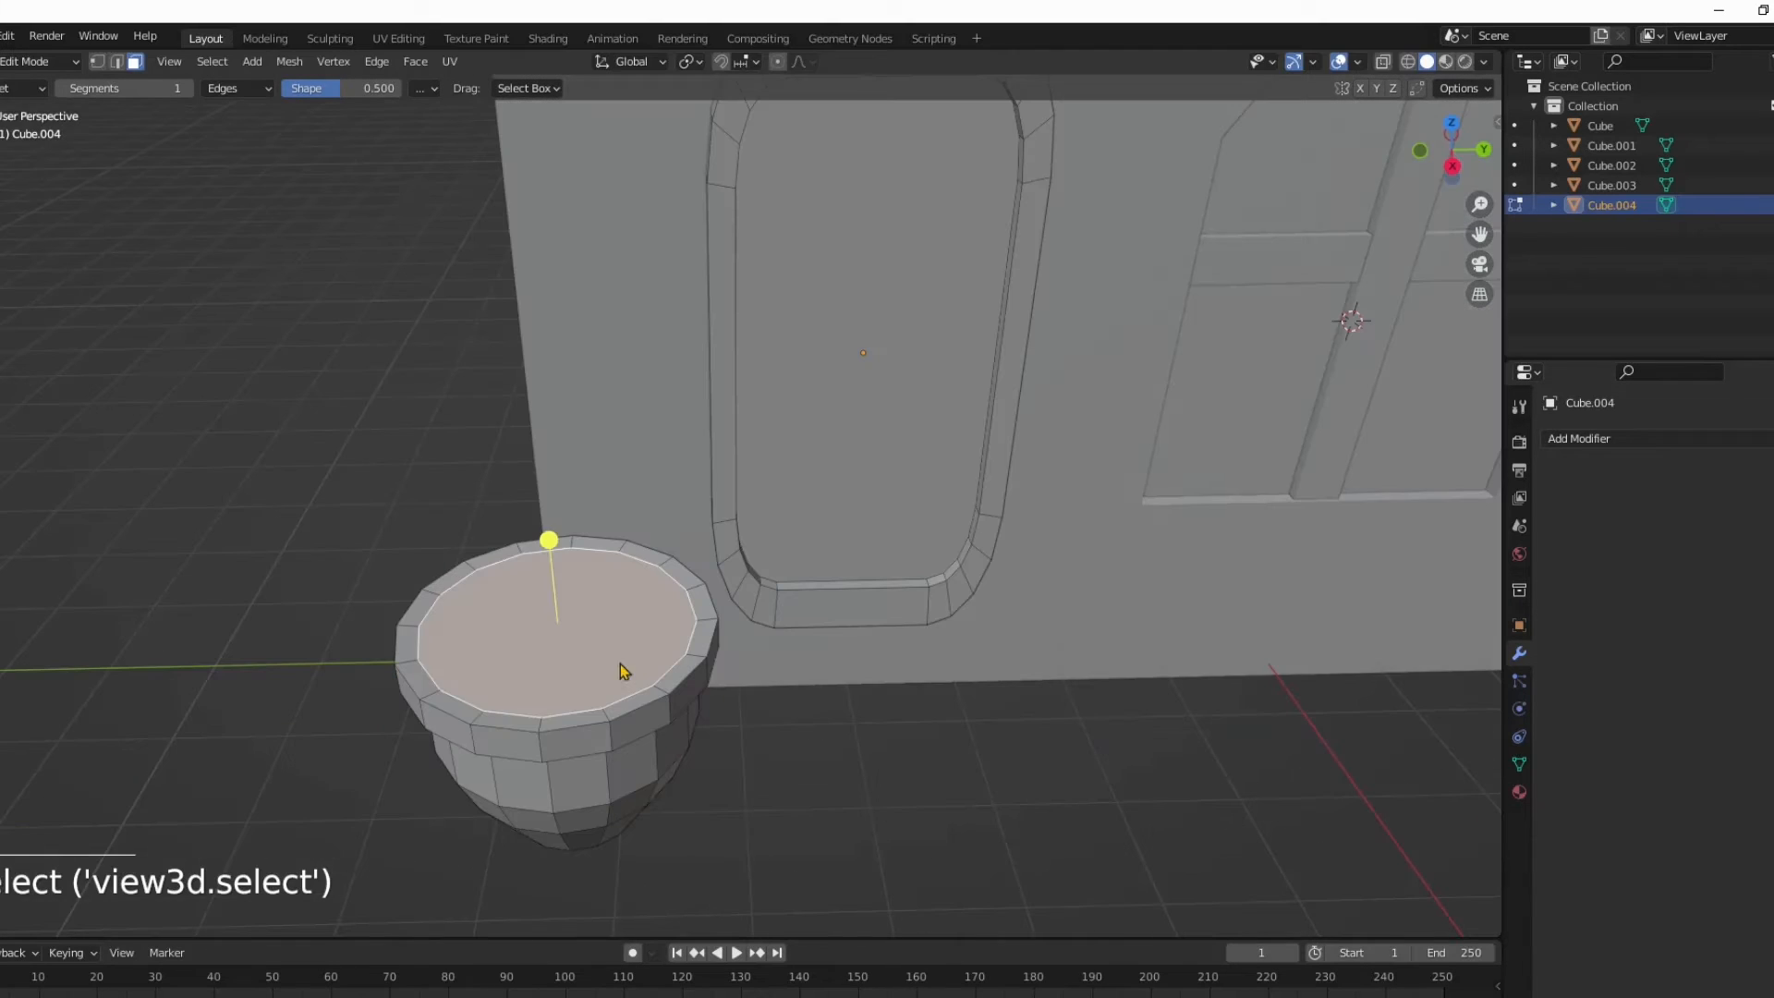
Step: Inset the pot's top face and snap the 3D cursor to the centre of the recessed face
key("i")
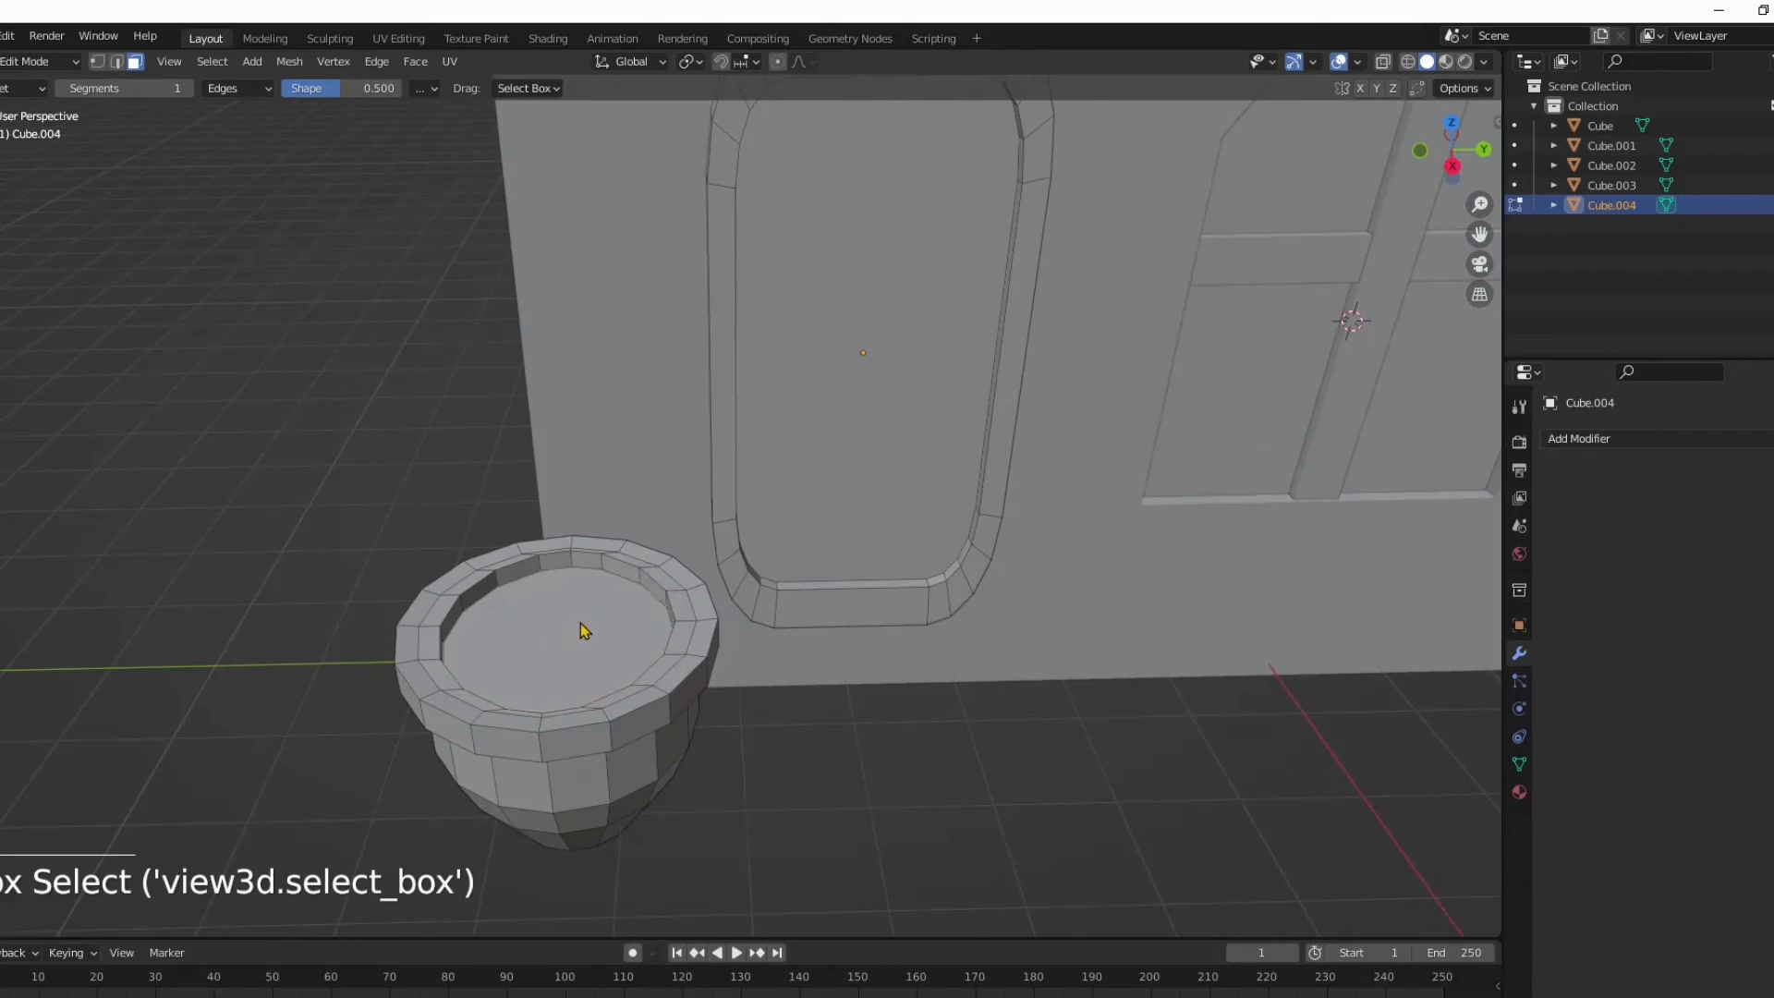
key("shift+s")
left_click(509, 821)
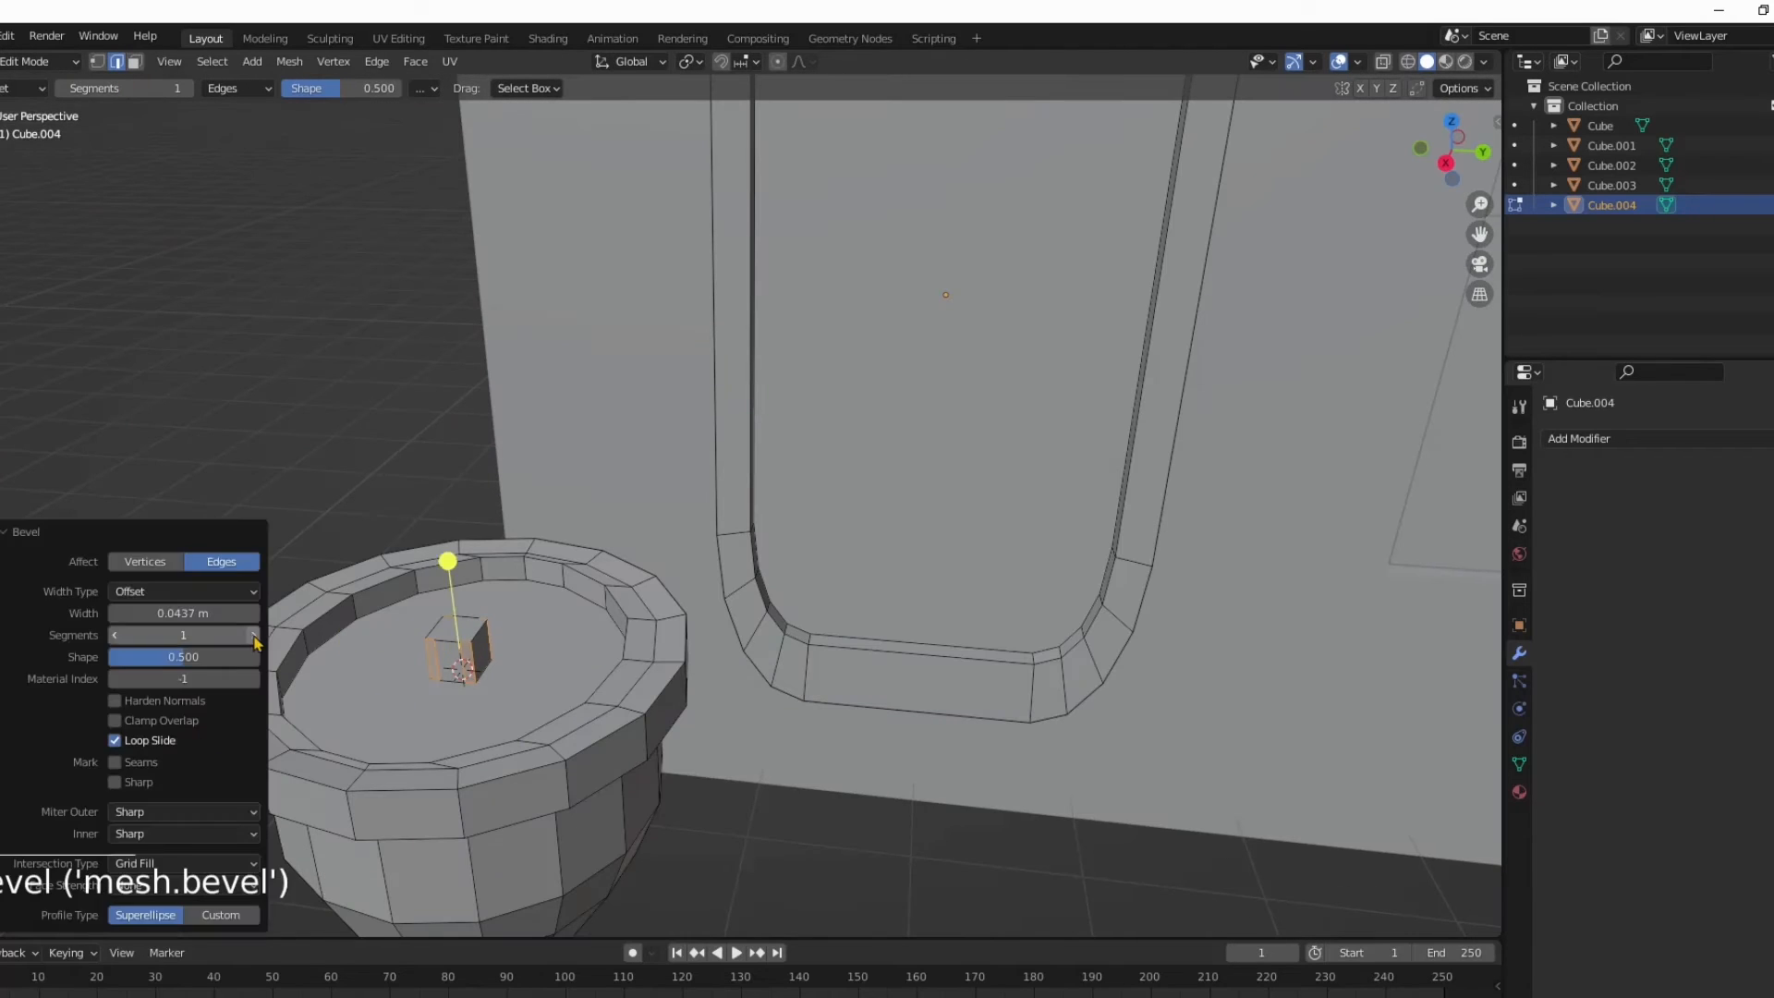
Step: Undo the bevel on the small cube inside the pot and the cube itself
key("ctrl+z")
key("ctrl+z")
key("ctrl+z")
key("ctrl+z")
key("ctrl+z")
key("ctrl+b")
key("ctrl+z")
key("ctrl+z")
key("ctrl+z")
key("ctrl+z")
key("ctrl+z")
key("ctrl+z")
key("ctrl+z")
key("ctrl+z")
Step: Add a cylinder at the pot's centre, scale it down to a thin trunk and raise it about 0.25 m
key("shift+a")
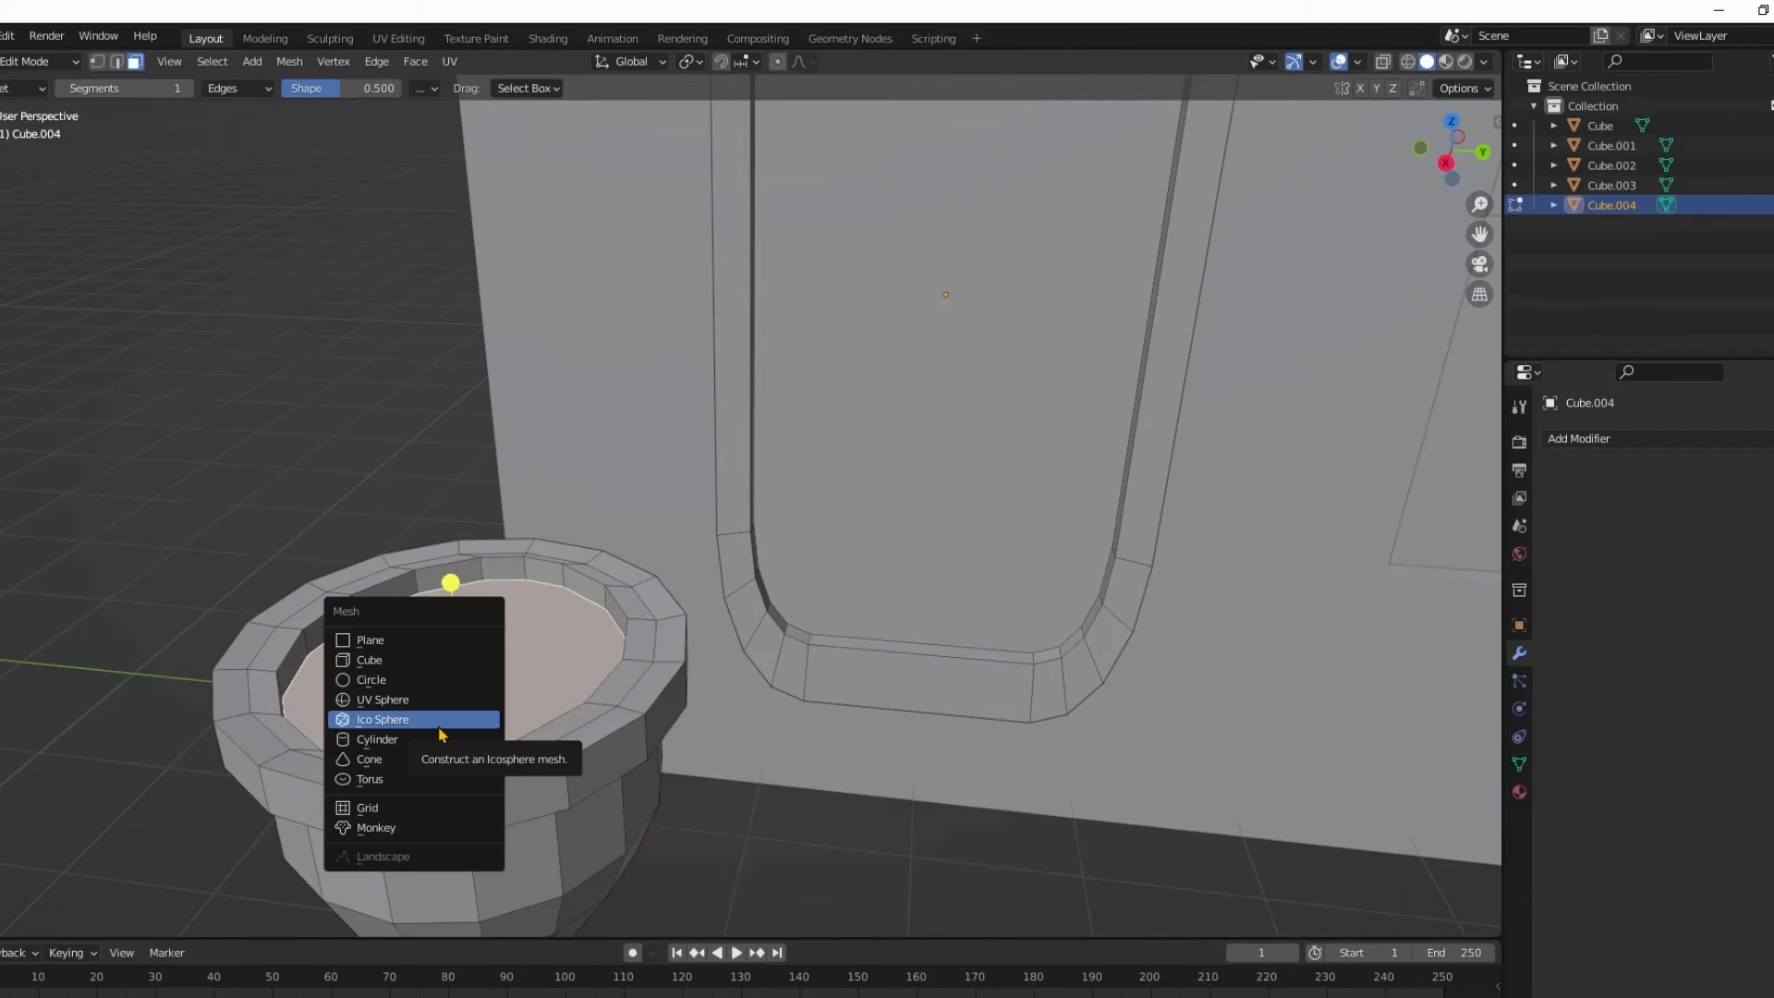
left_click(425, 737)
key("s")
left_click(455, 535)
key("g")
key("z")
middle_click_drag(455, 535, 487, 590)
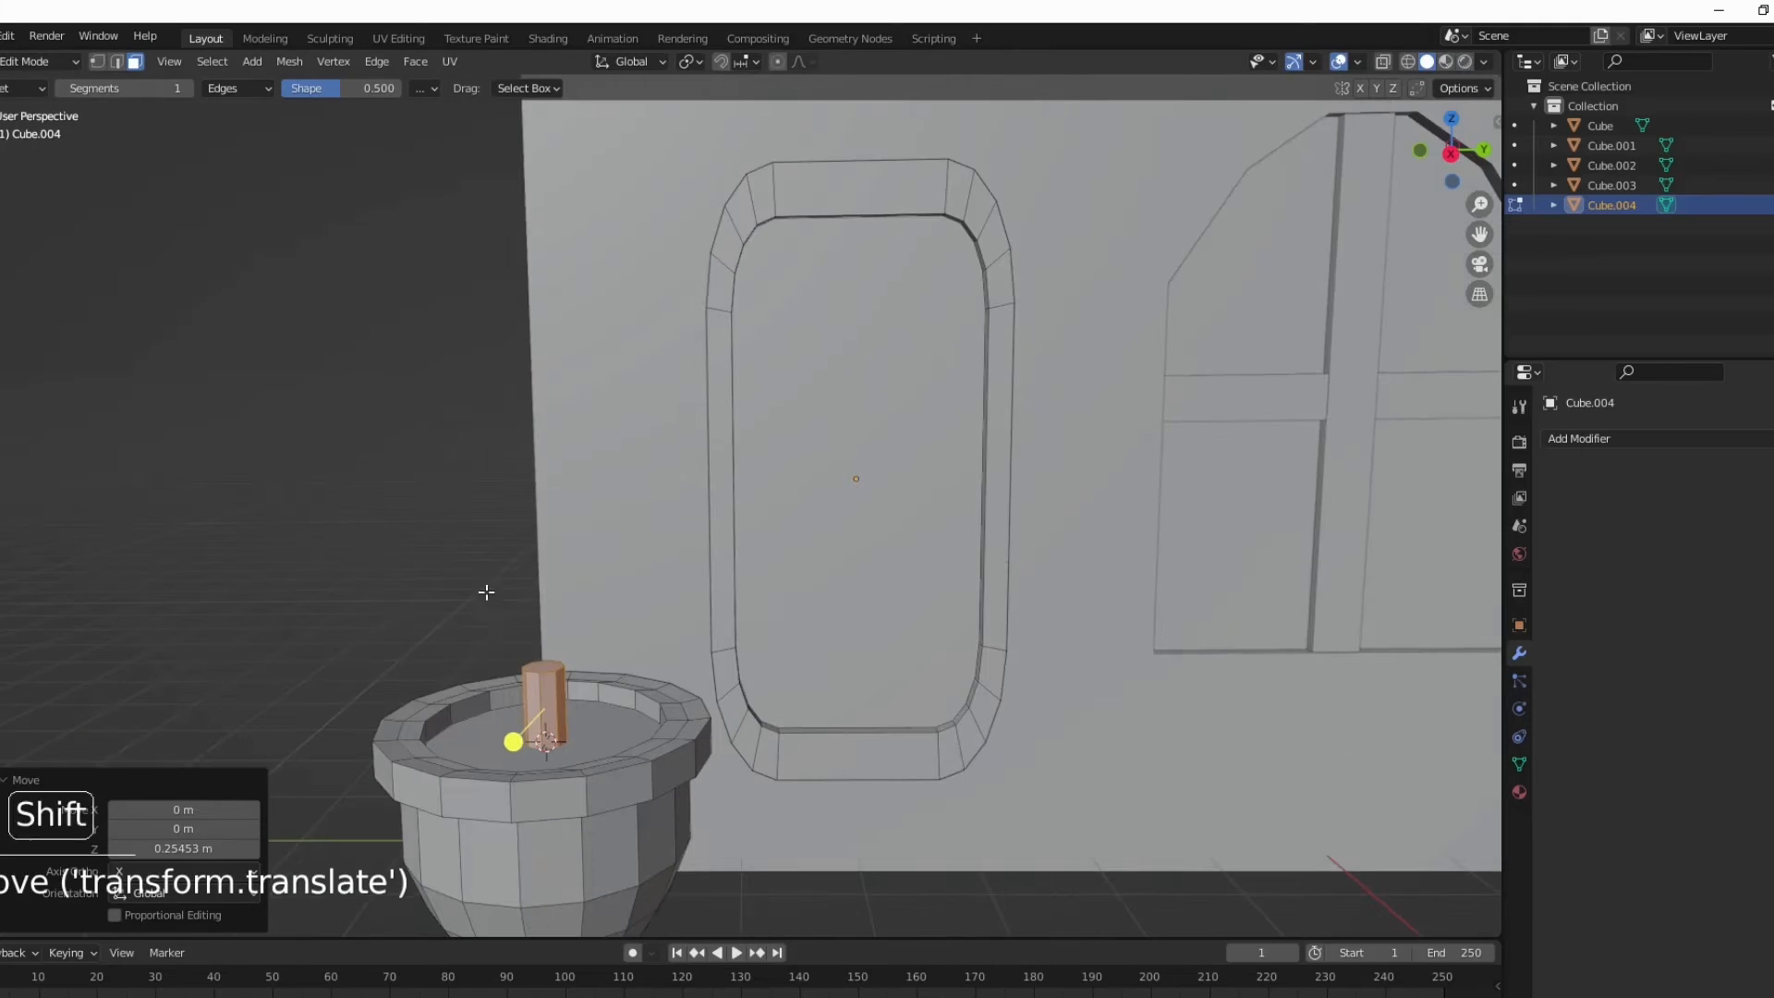
left_click(388, 586)
Step: Add an ico sphere with 3 subdivisions and raise it about 1.26 m along Z to sit on the trunk
key("shift+a")
left_click(378, 563)
left_click(208, 725)
type("3")
key("Return")
key("l")
key("g")
key("z")
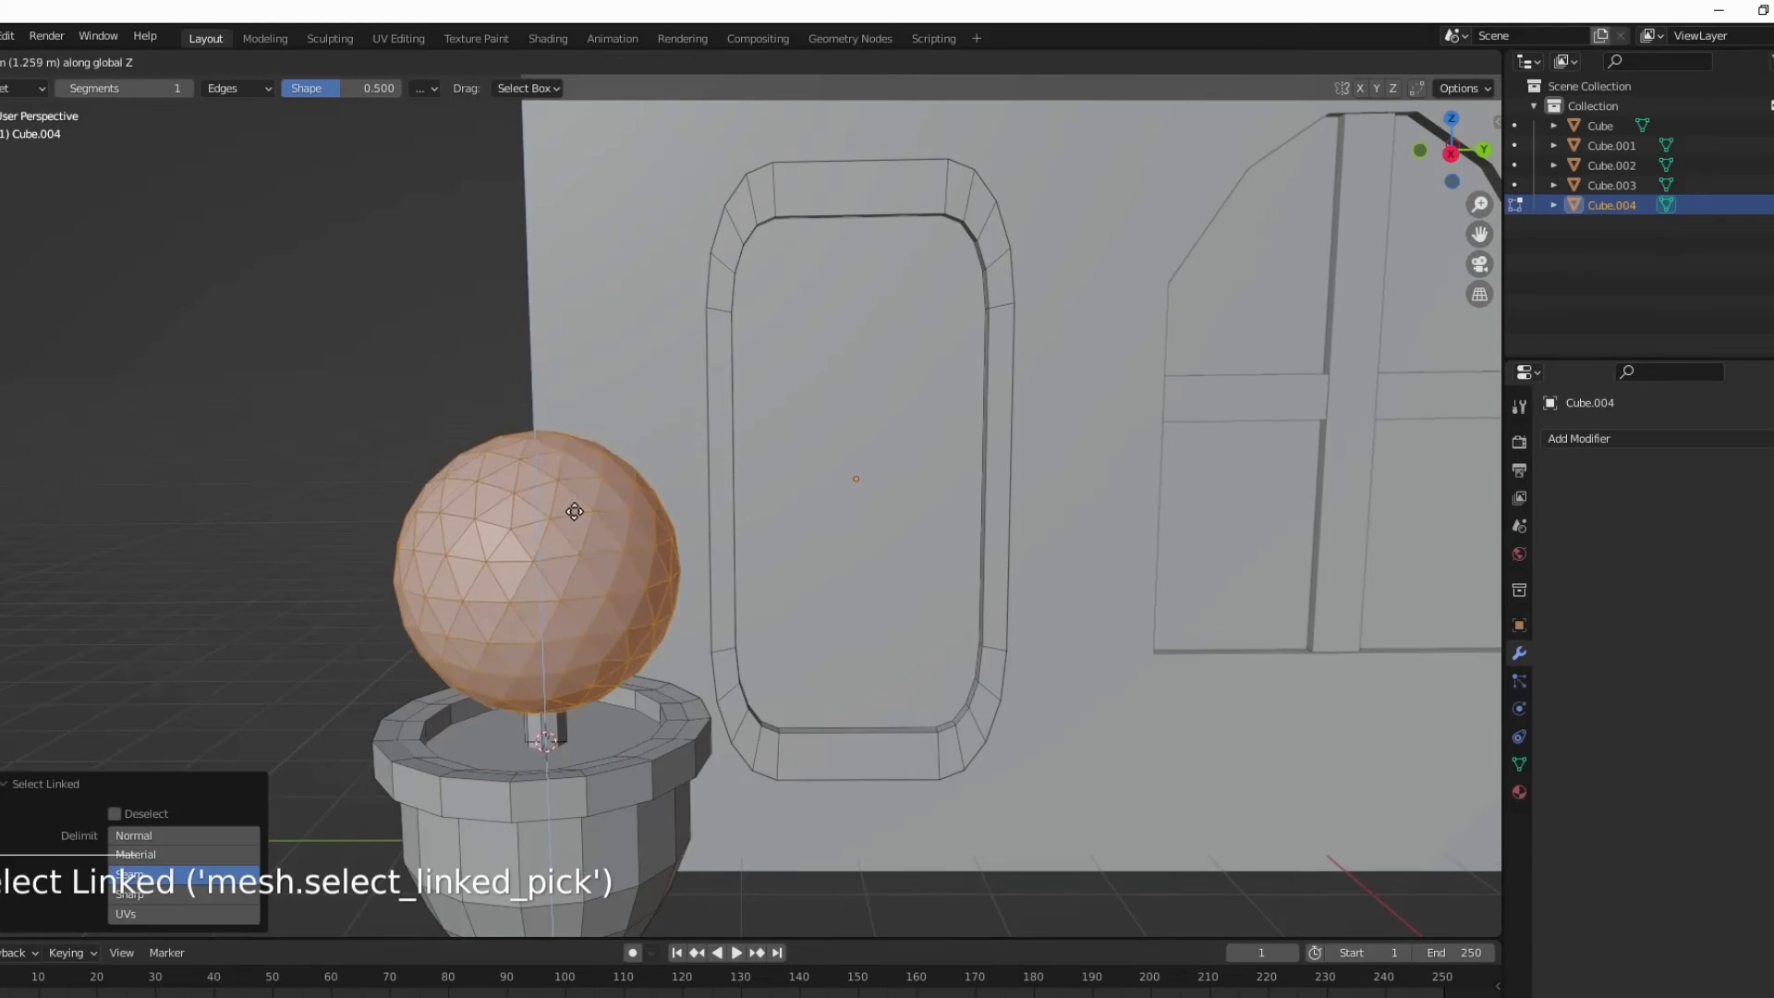
left_click(573, 504)
Step: Try pulling the sphere's top upward in sculpt mode with the Grab brush at 289 px radius and strength 1
left_click(329, 38)
middle_click_drag(565, 215, 414, 240)
left_click(5, 647)
left_click_drag(1731, 563, 1773, 563)
left_click_drag(1679, 515, 1727, 515)
left_click_drag(432, 462, 435, 286)
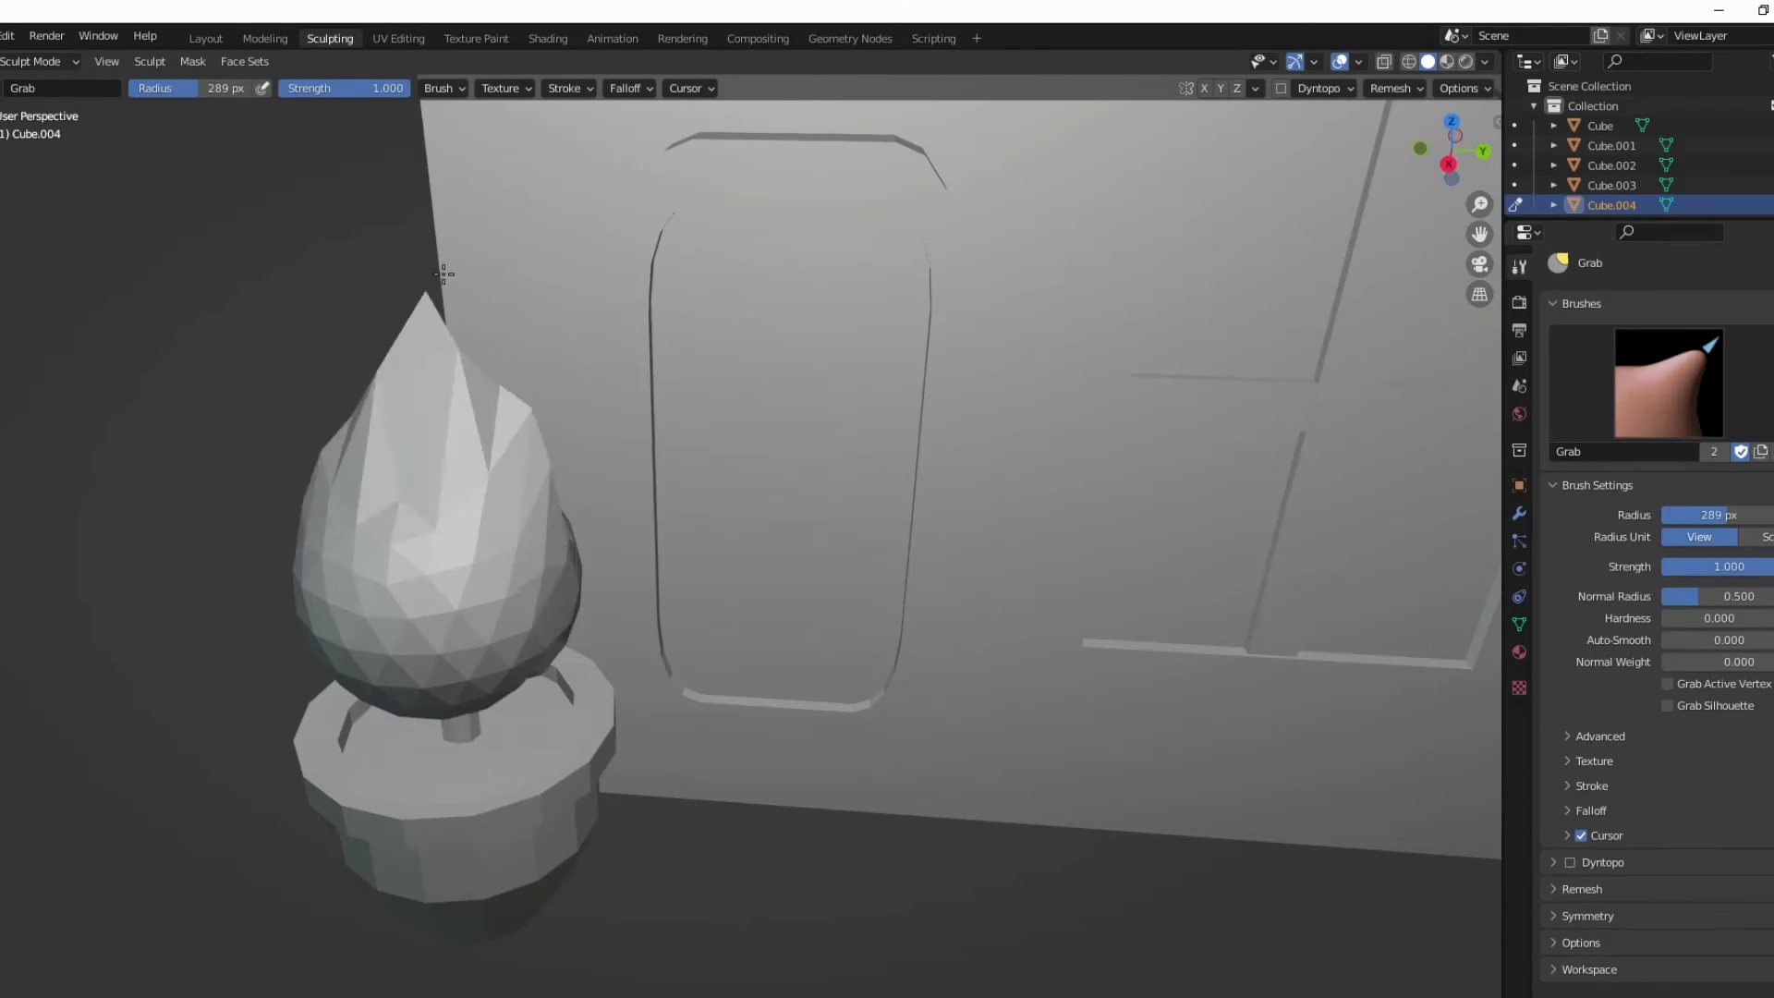
Step: Try another Grab stroke and undo all the sculpting strokes
key("ctrl+z")
scroll(519, 439, "down", 1)
middle_click_drag(690, 452, 929, 481)
left_click_drag(934, 495, 945, 460)
key("ctrl+z")
key("ctrl+z")
key("ctrl+z")
key("ctrl+z")
key("ctrl+z")
middle_click_drag(945, 460, 203, 589)
Step: Return to the Modeling workspace and raise the sphere's top along Z with proportional editing to stretch the crown
left_click(264, 38)
left_click(424, 360)
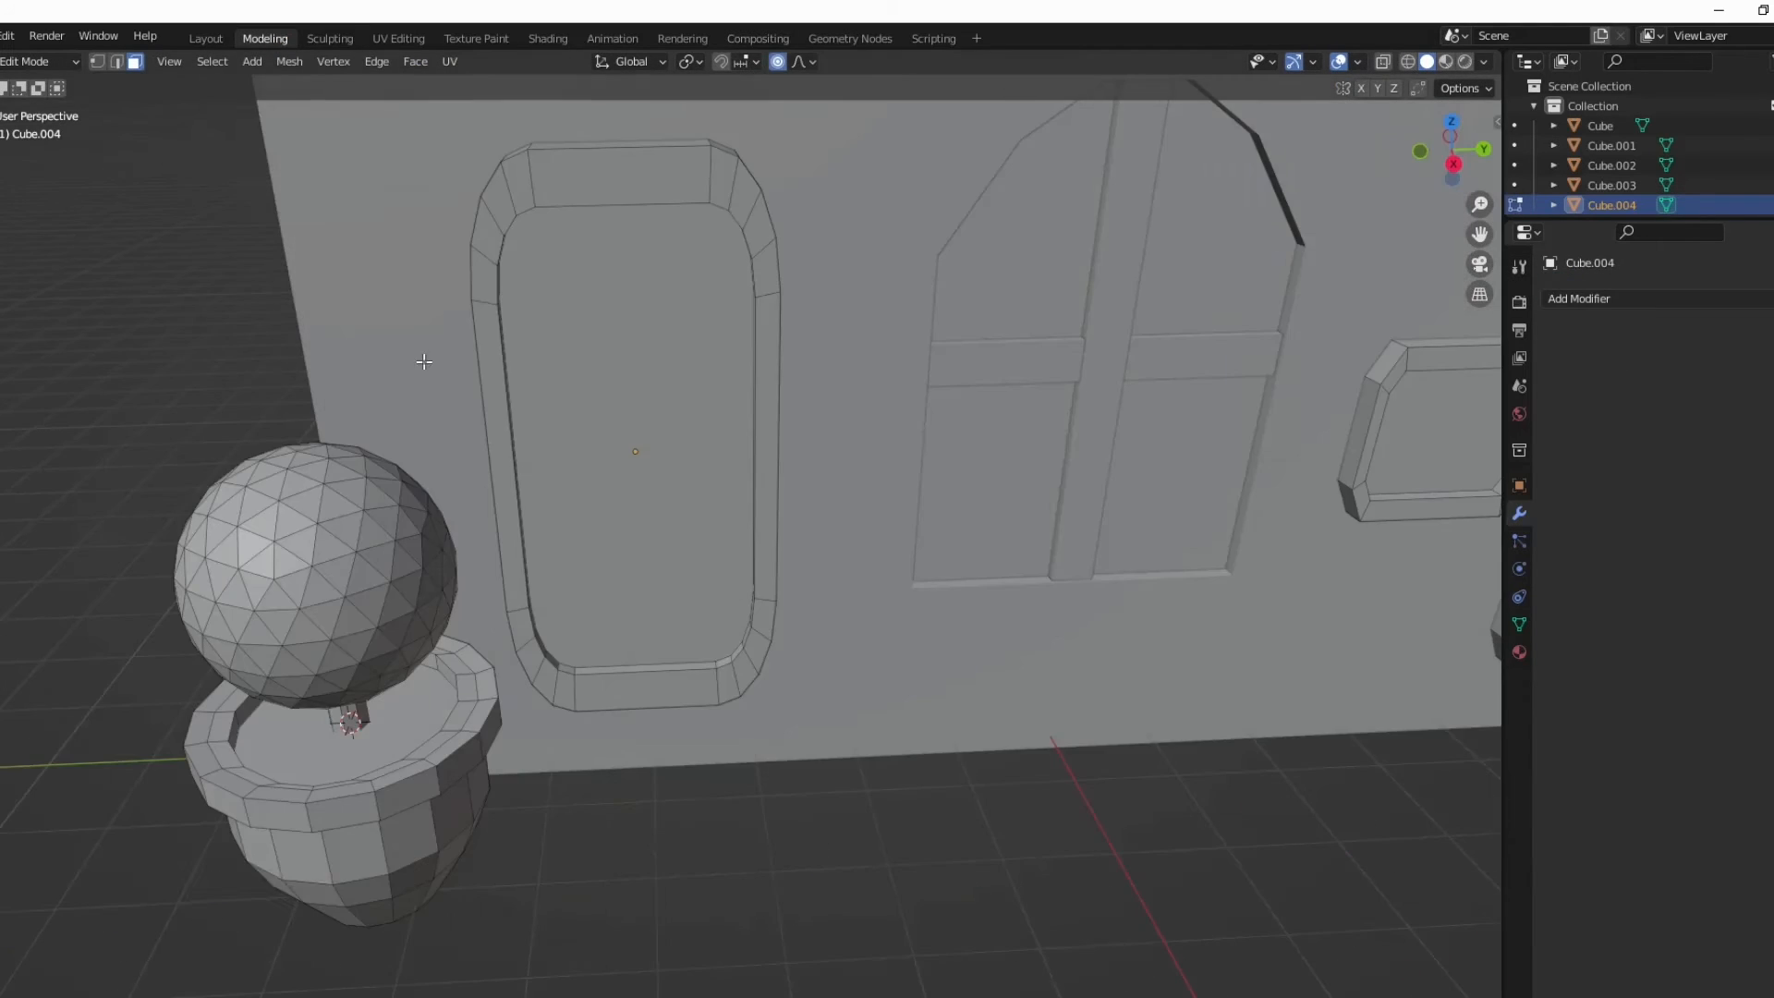
middle_click_drag(424, 361, 480, 638)
left_click_drag(629, 606, 707, 684)
middle_click_drag(707, 684, 700, 513)
key("g")
key("z")
left_click(700, 336)
Step: Scale the raised top of the plant's crown with proportional editing and deselect it
key("s")
left_click(828, 336)
left_click(828, 336)
Step: Add a cube as the base of a bench in front of the wall below the arched window
scroll(828, 336, "down", 1)
middle_click_drag(1100, 804, 792, 772, "shift")
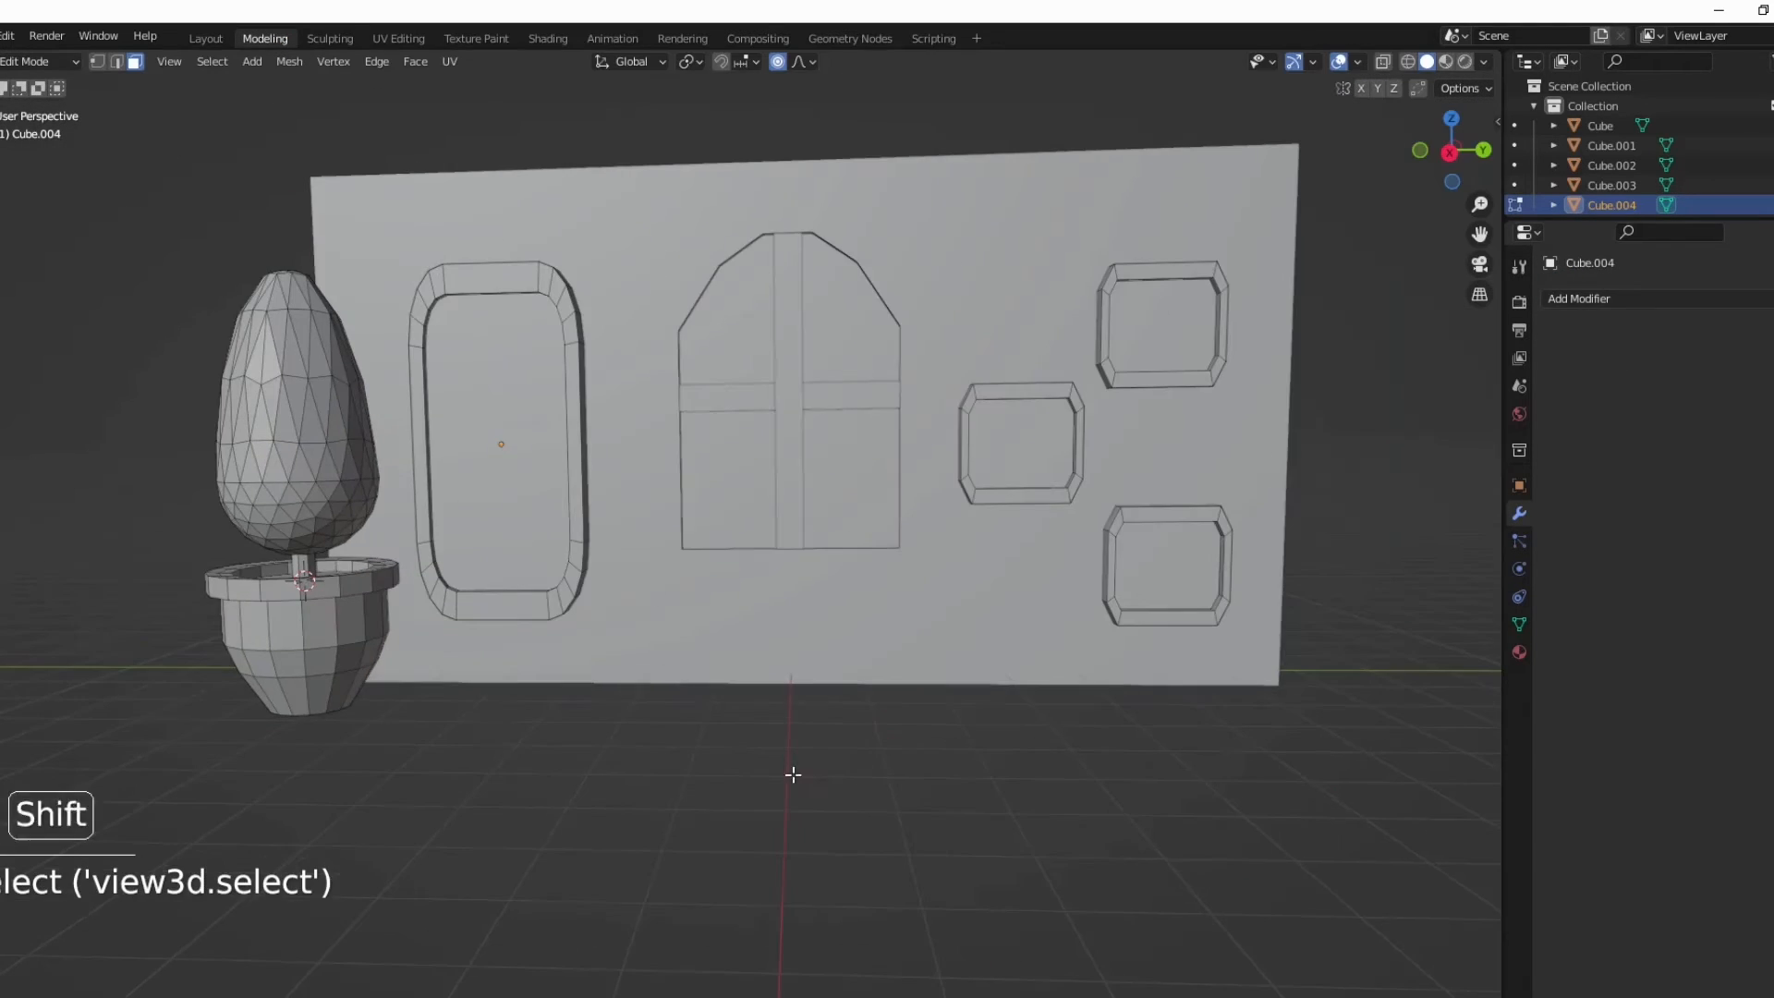
key("shift+a")
left_click(530, 652)
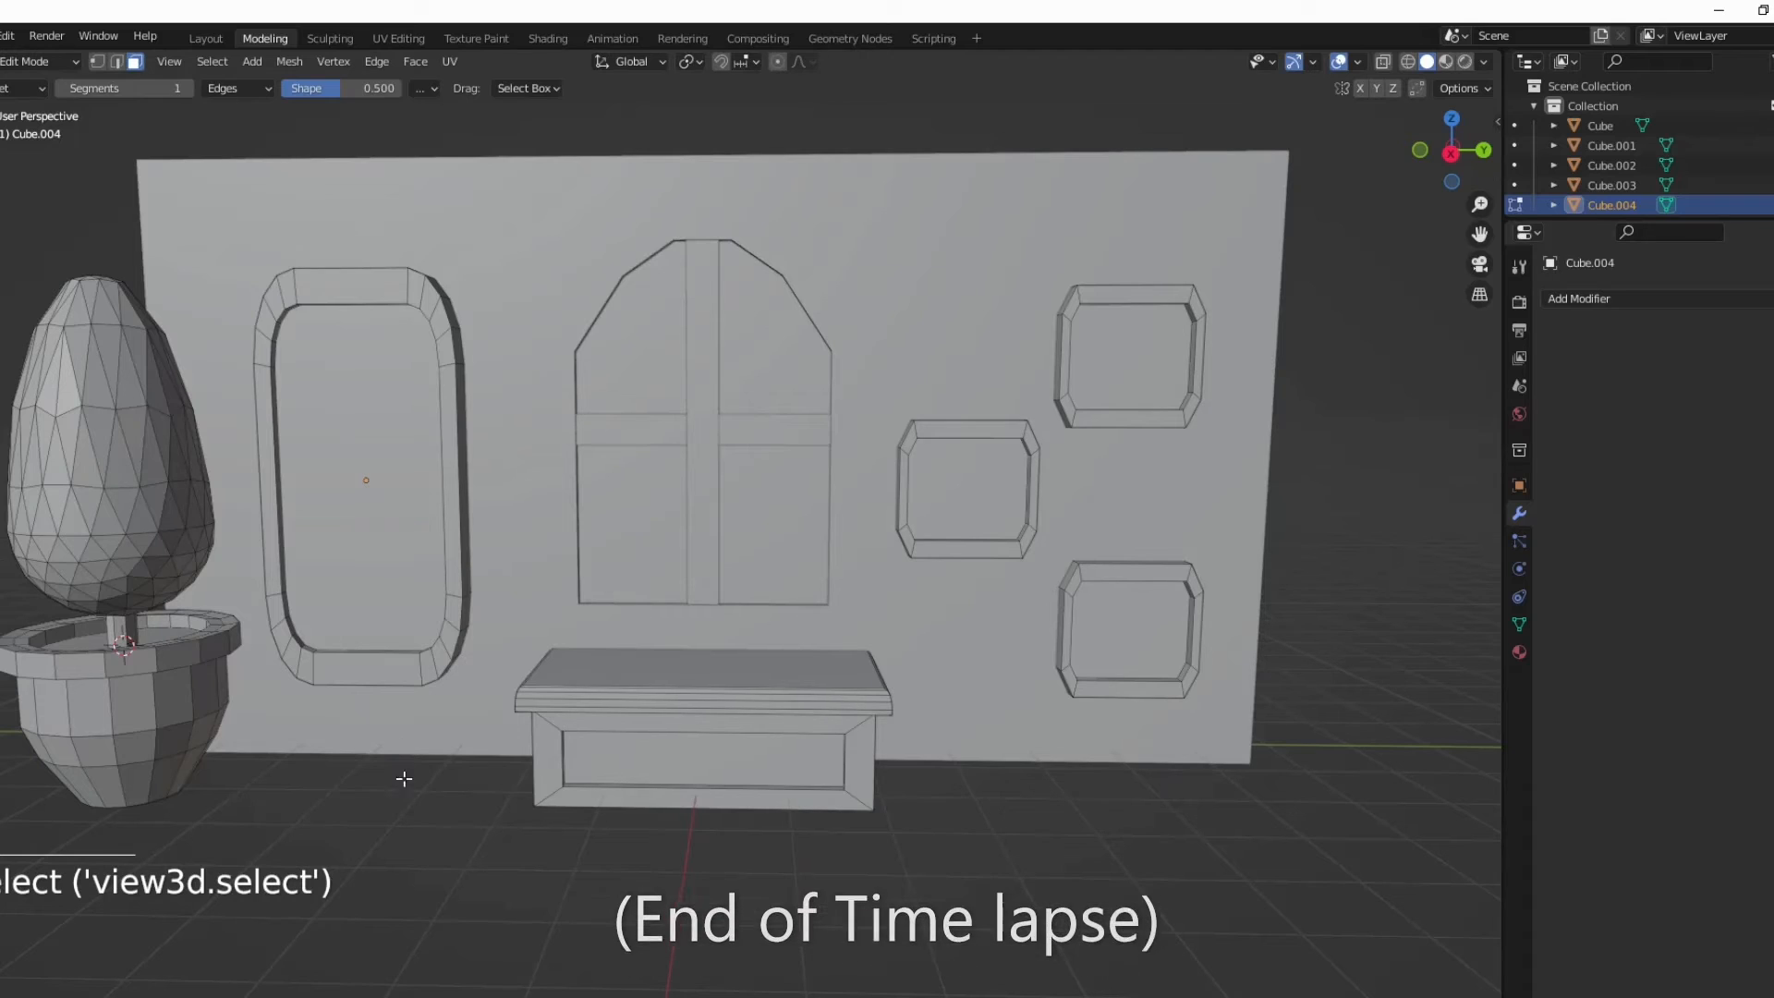
Step: Select the inner faces of the tall frame and the three small frames and show their material settings
left_click(361, 511)
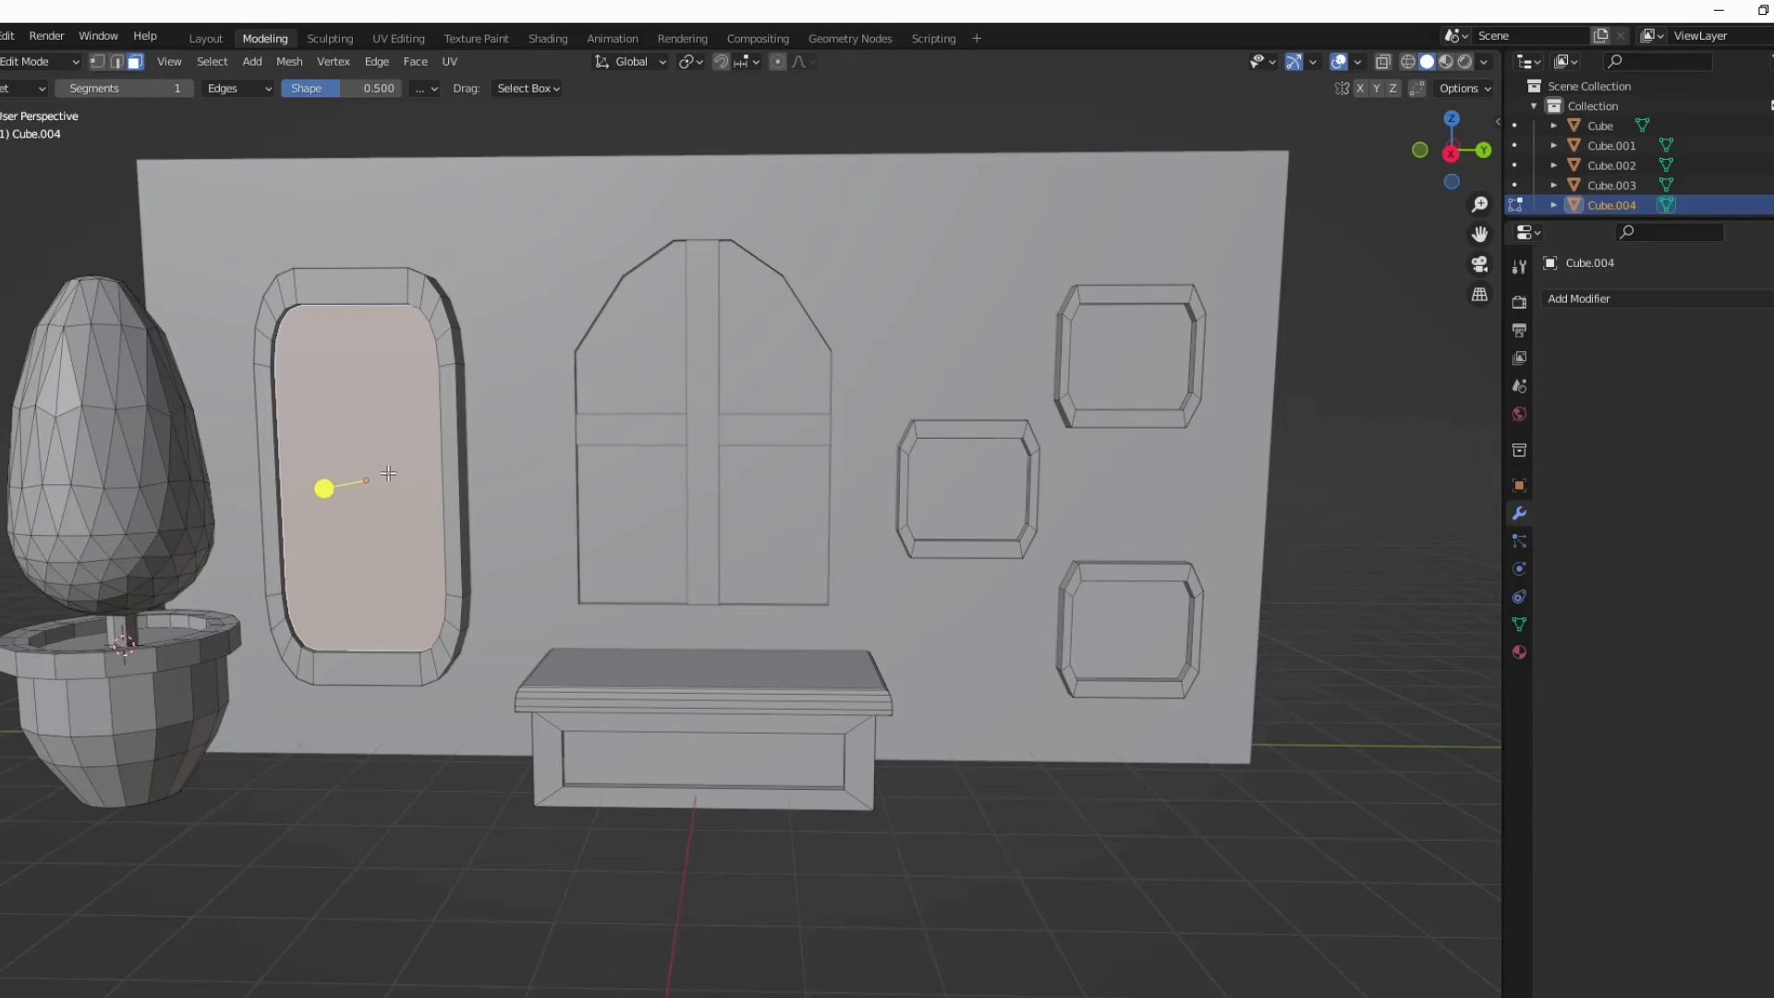
left_click(986, 489)
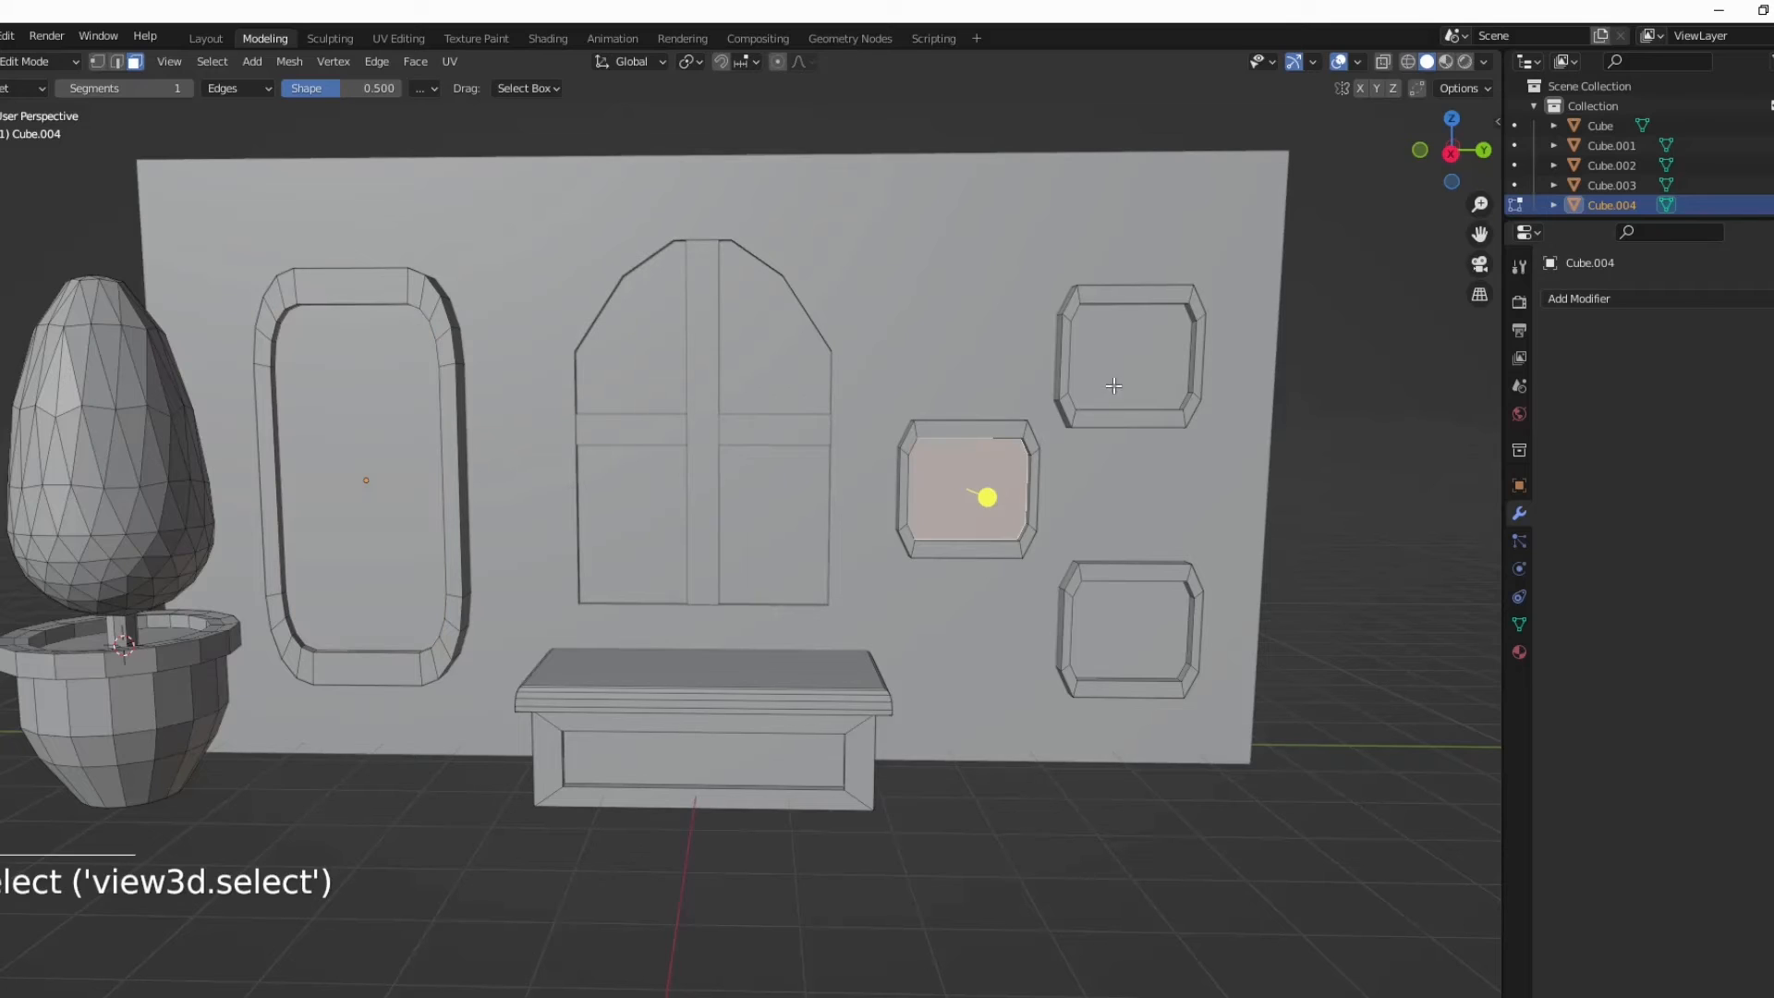
left_click(1120, 386)
left_click(1143, 616)
left_click(961, 490, "shift")
left_click(1105, 371, "shift")
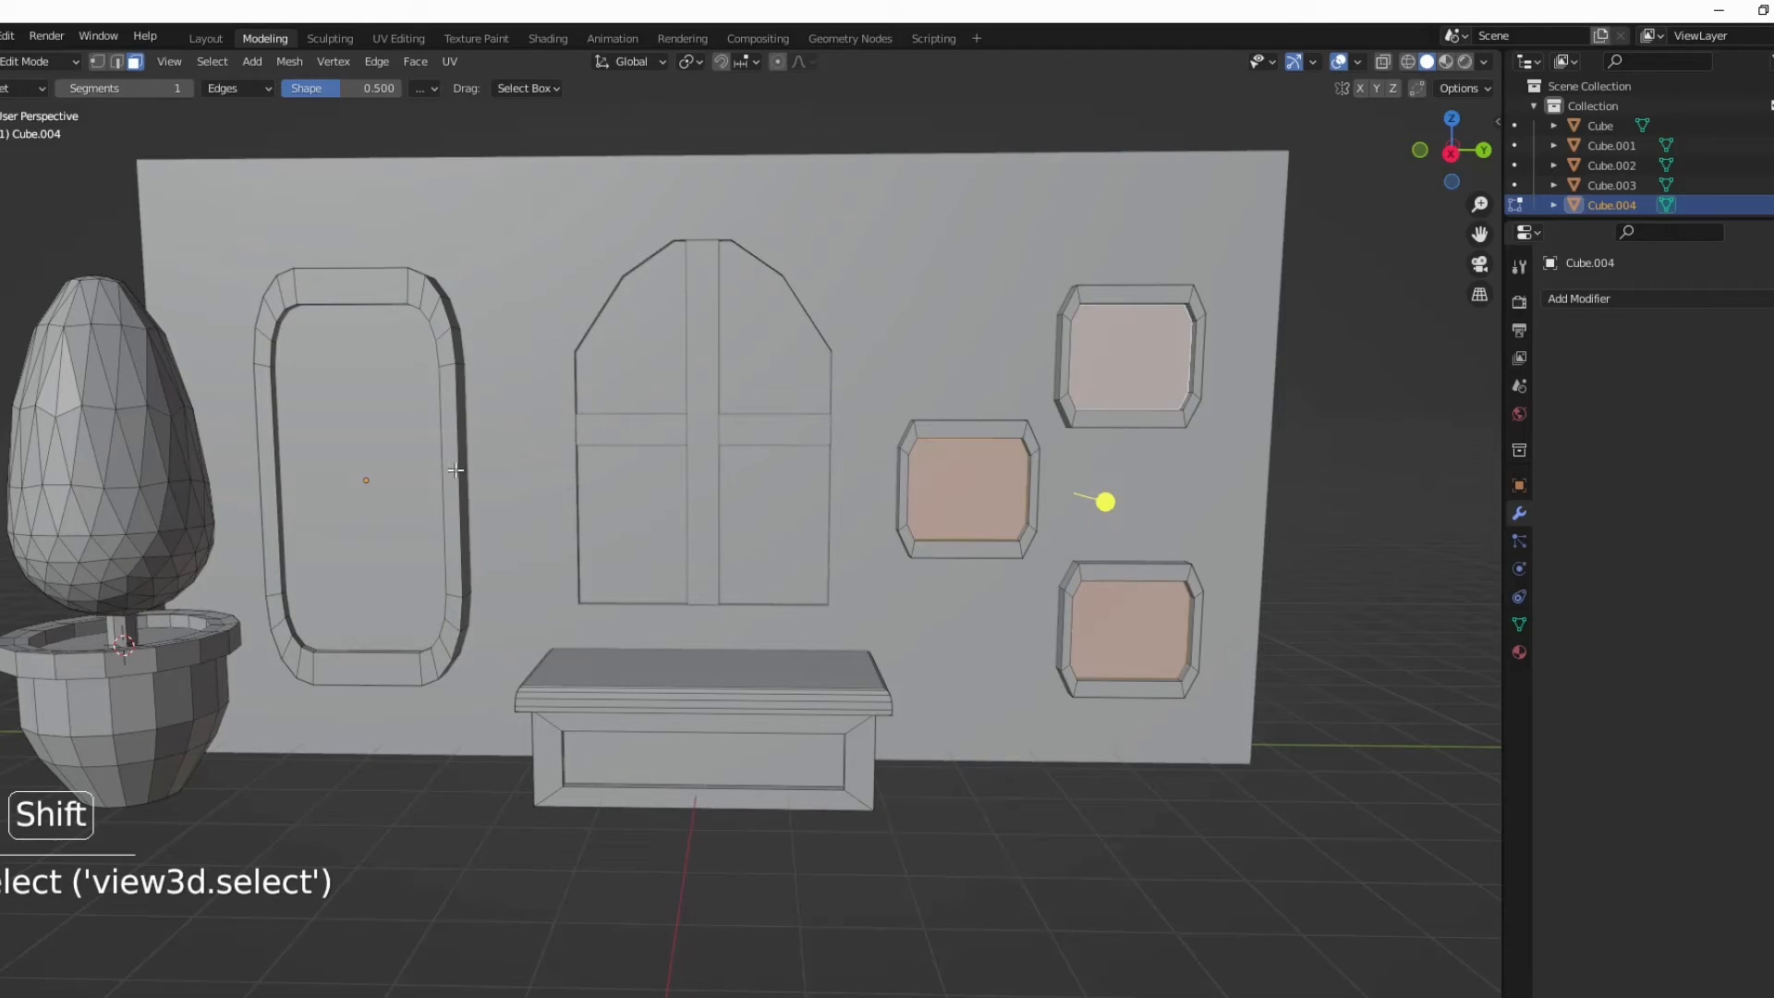
left_click(446, 434, "shift")
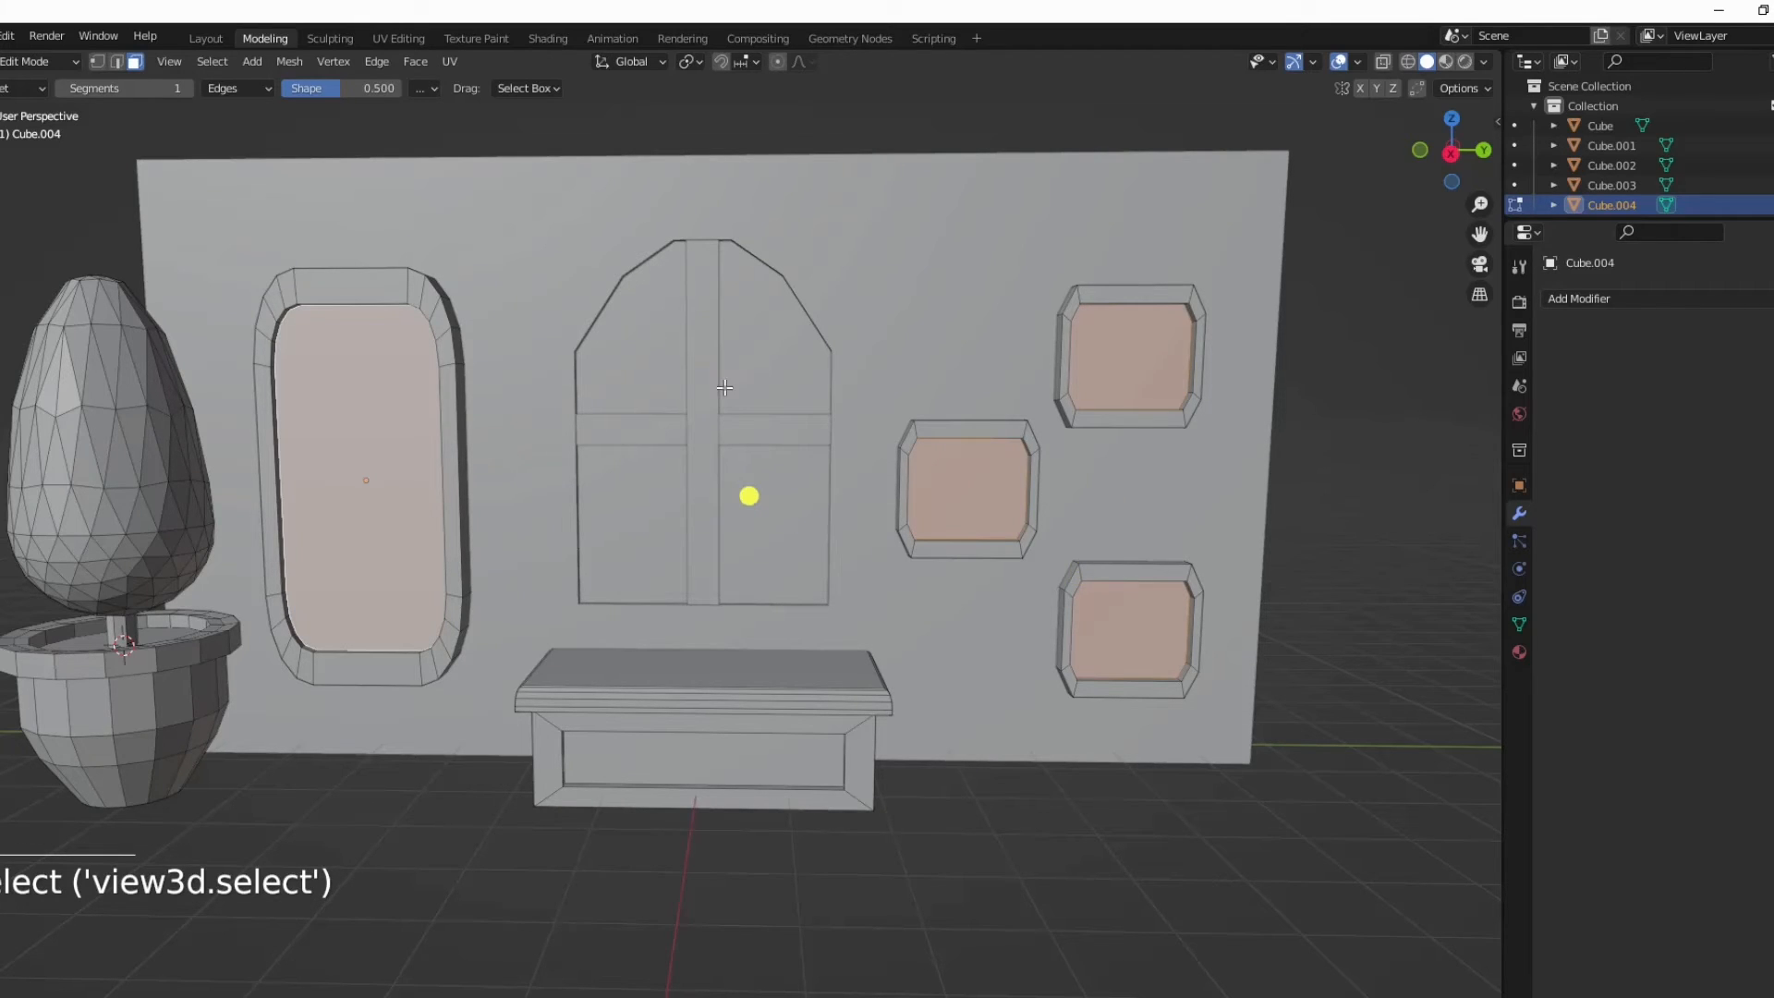
left_click(1522, 651)
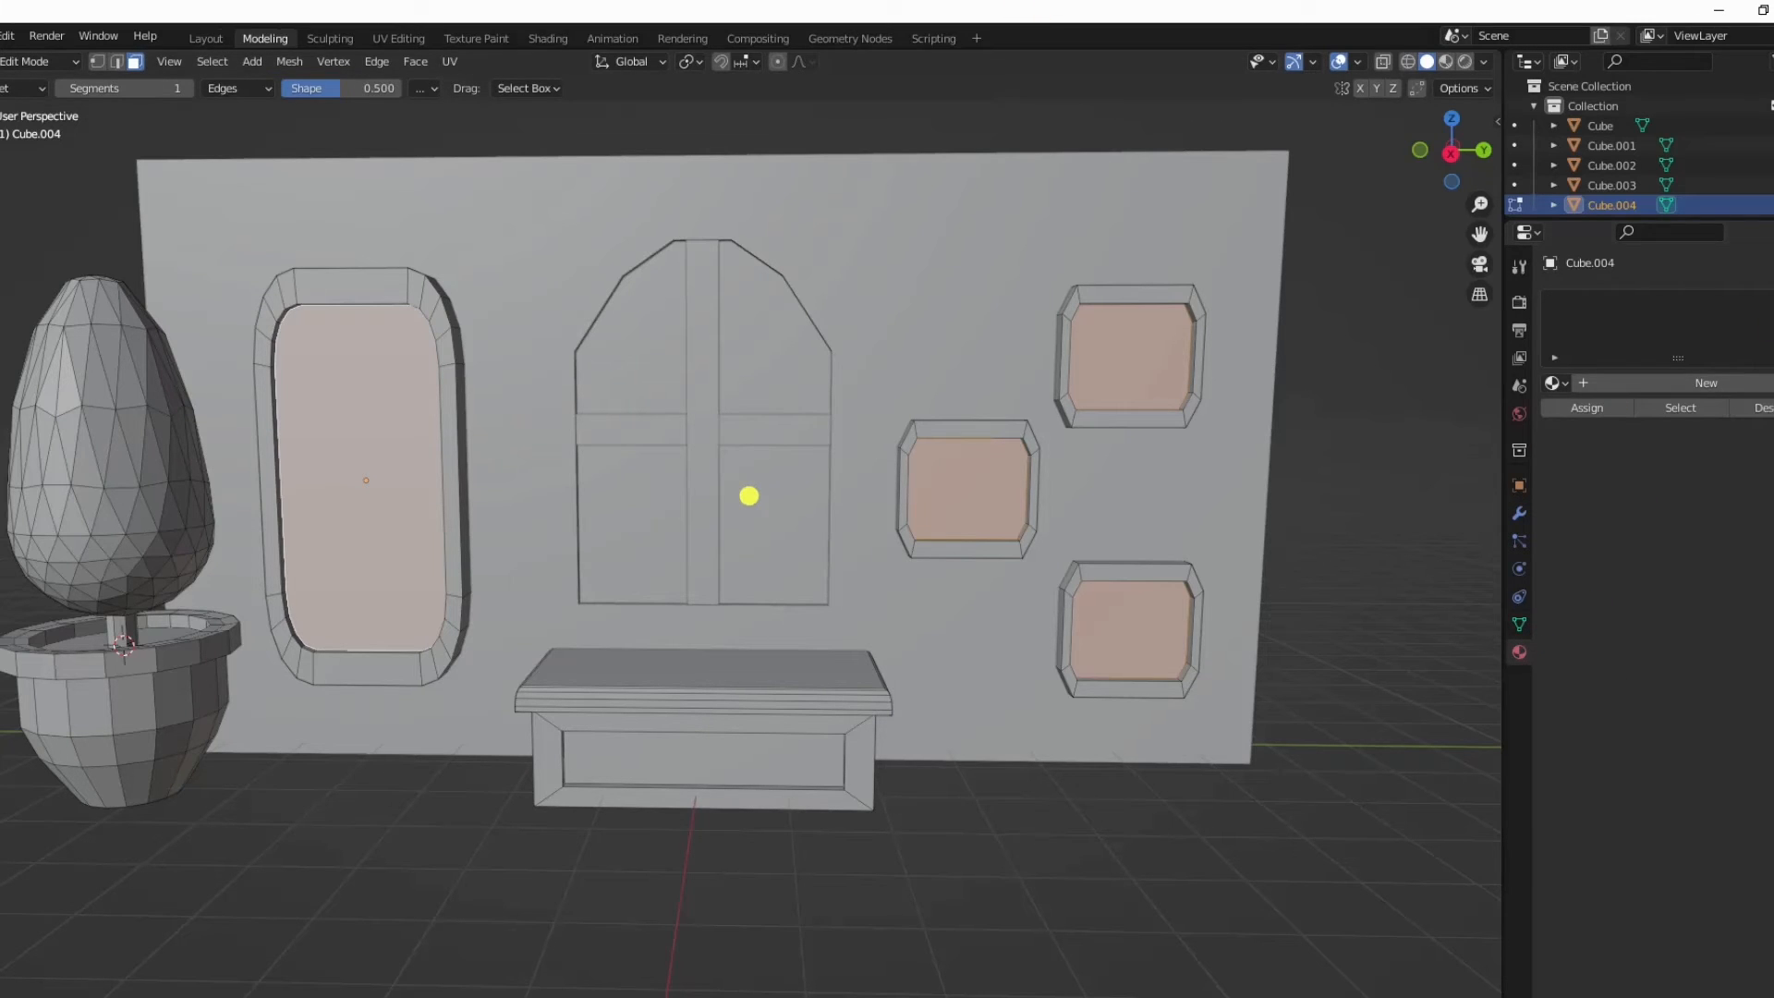
left_click(1168, 349)
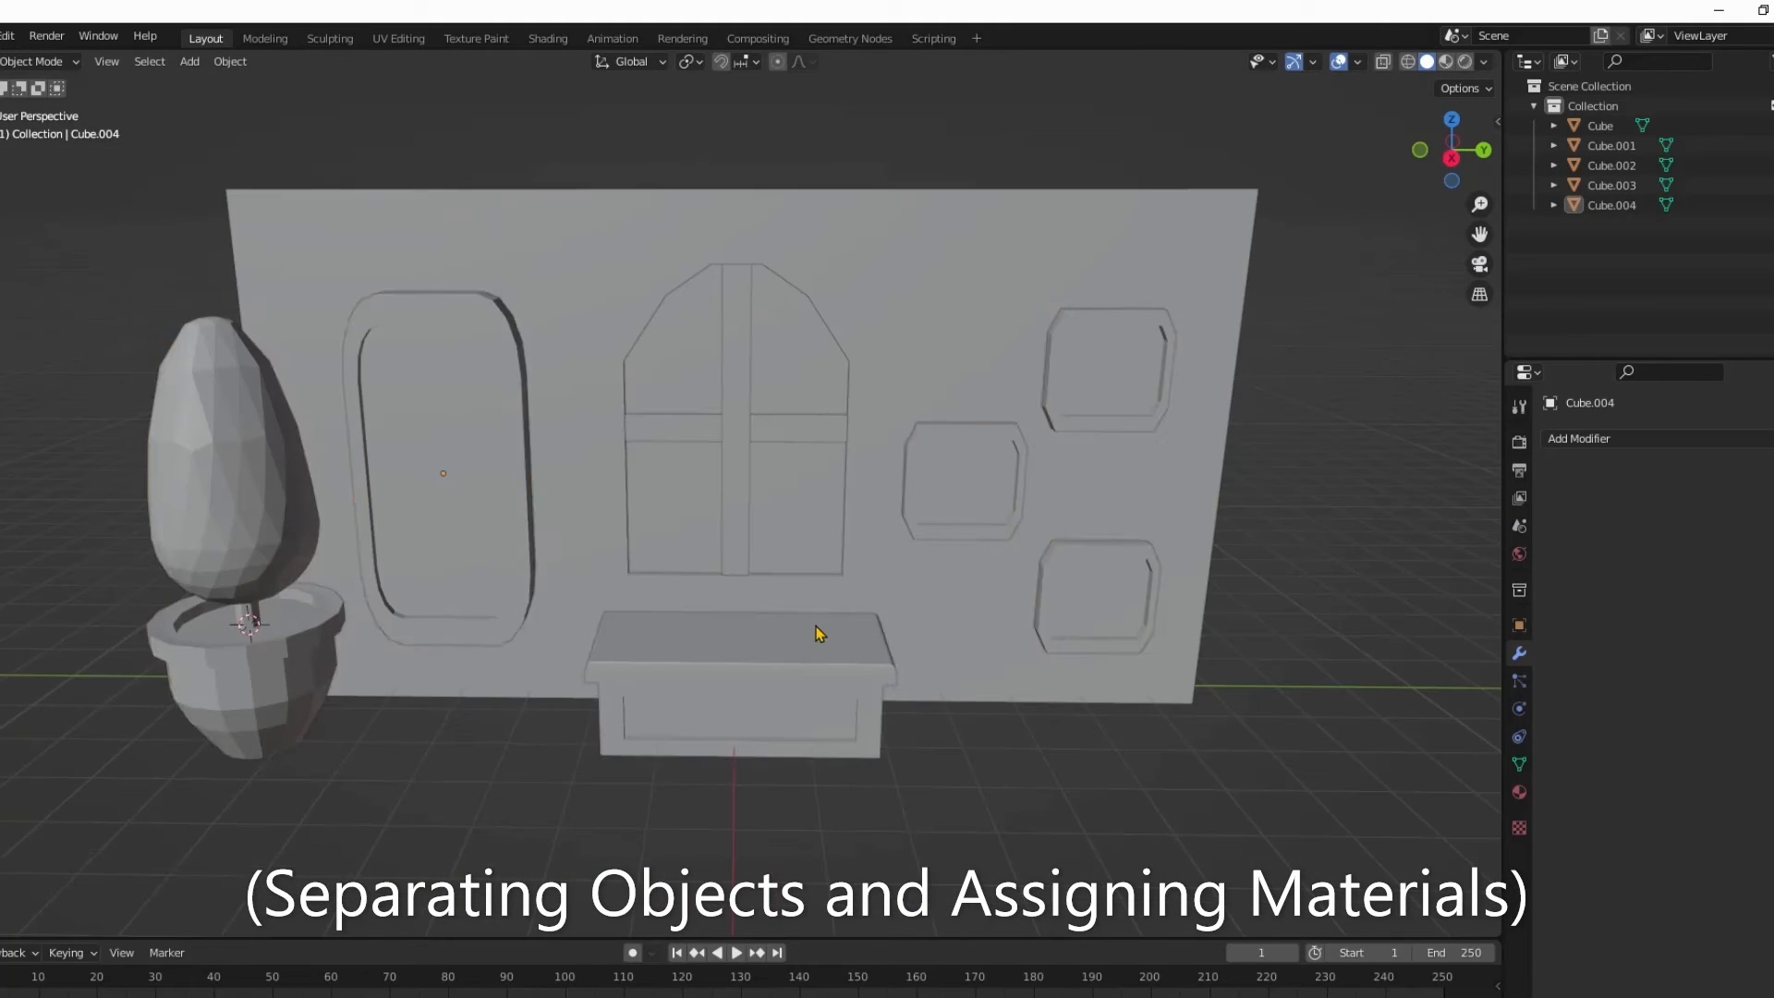
Step: Separate the tall rounded frame from the combined bench and plant mesh into its own object
left_click(816, 626)
key("Tab")
key("l")
left_click(289, 61)
left_click(513, 242)
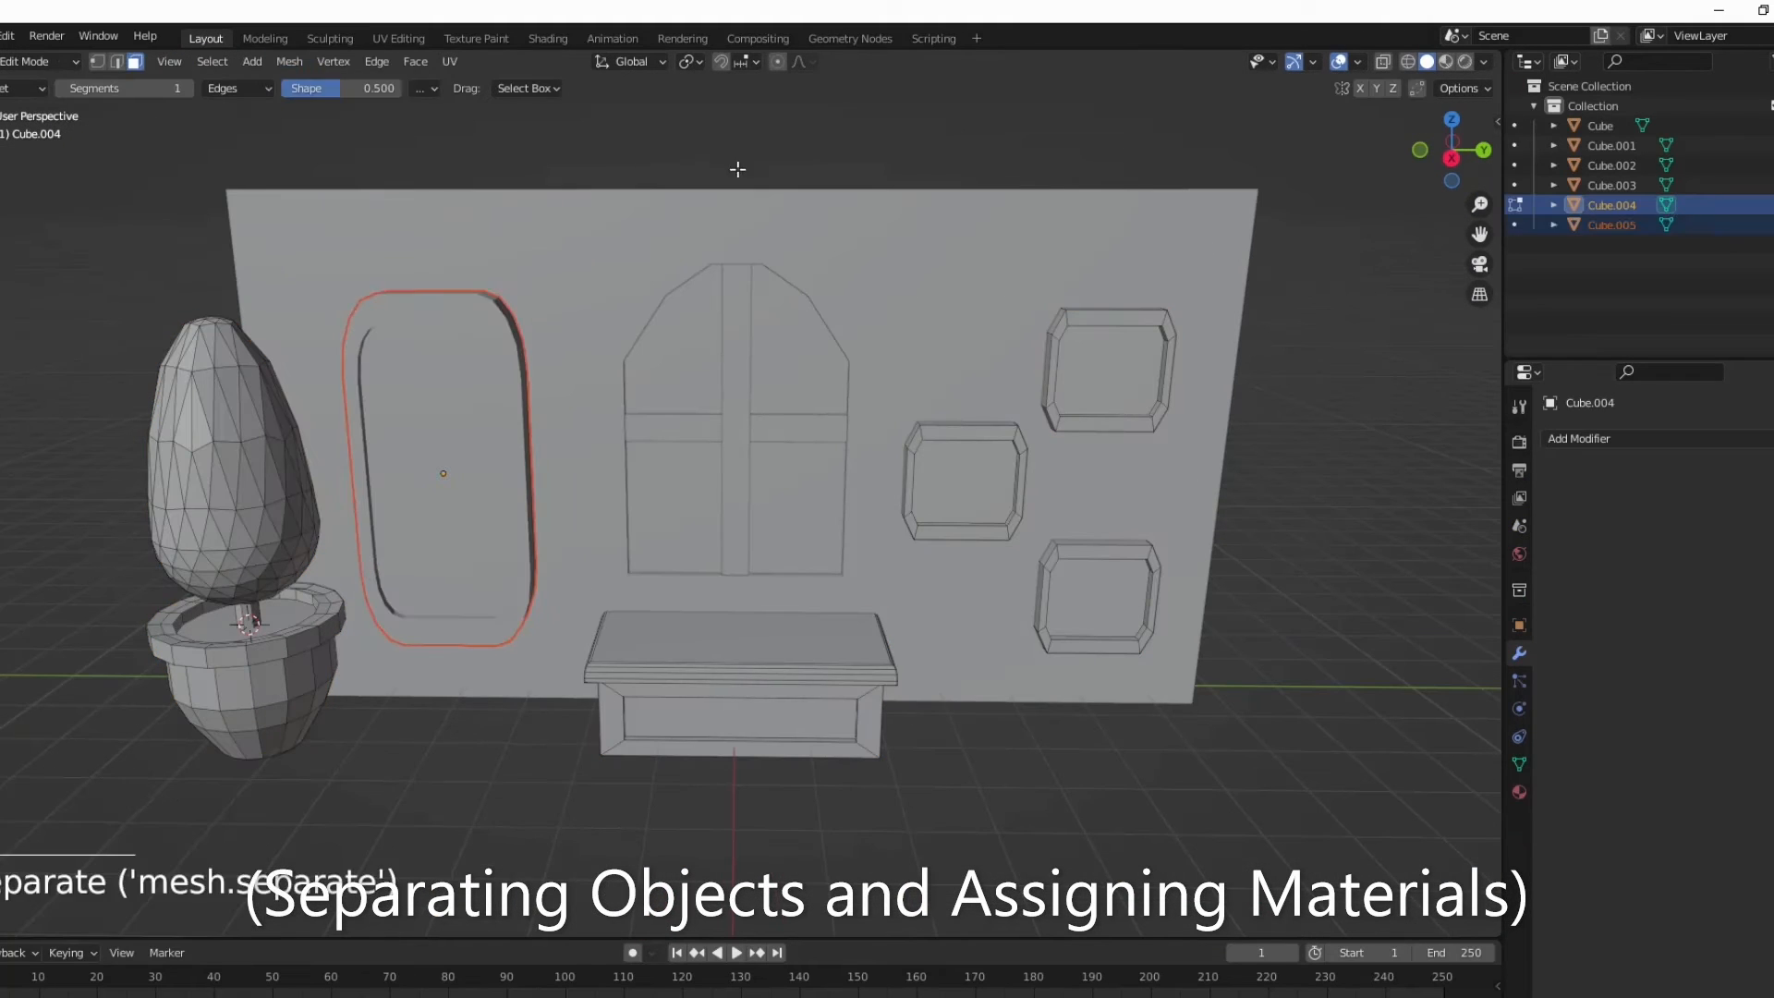
key("Tab")
Step: Separate the three small chamfered frames from the combined mesh into their own object
left_click(518, 415)
left_click(924, 511)
key("Tab")
key("l")
key("l")
key("l")
left_click(289, 61)
left_click(513, 242)
key("Tab")
Step: Join the wall and the arched window's cross bars into one object
left_click(843, 222)
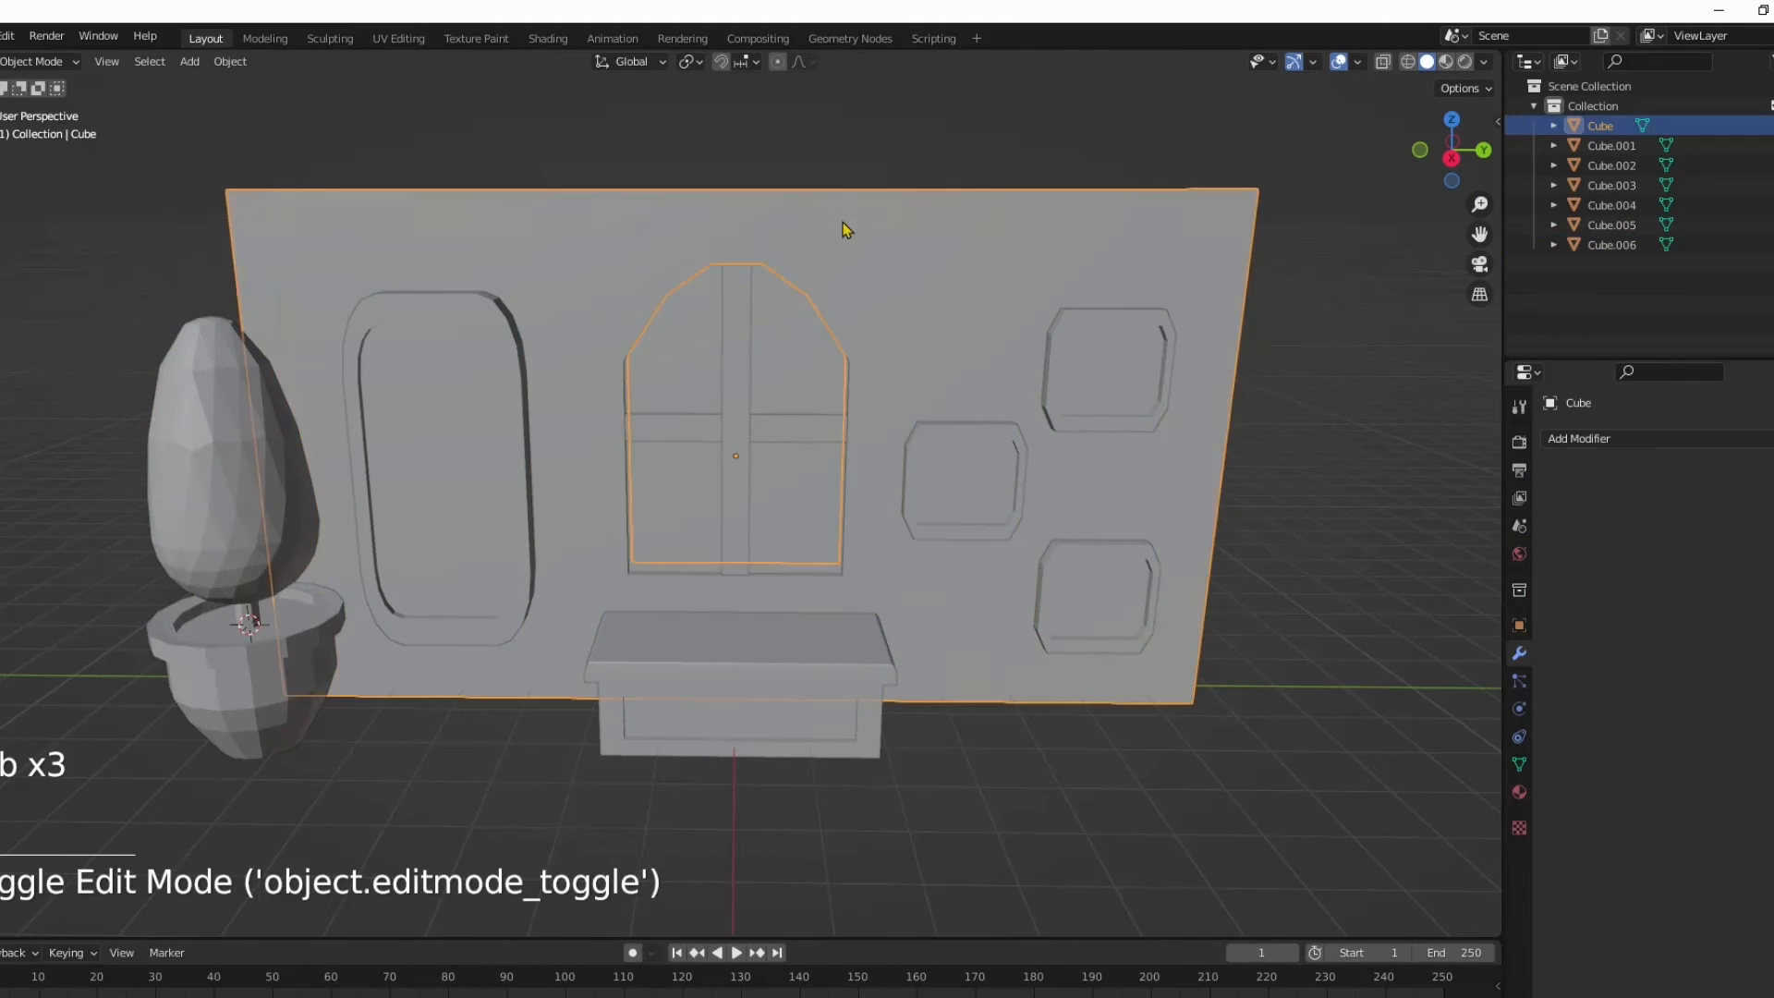
left_click(790, 370, "shift")
key("ctrl+j")
left_click(737, 427)
Step: Show the wall's material in material preview shading and give it a muted taupe base color
left_click(1519, 827)
left_click(1192, 434)
left_click(1519, 792)
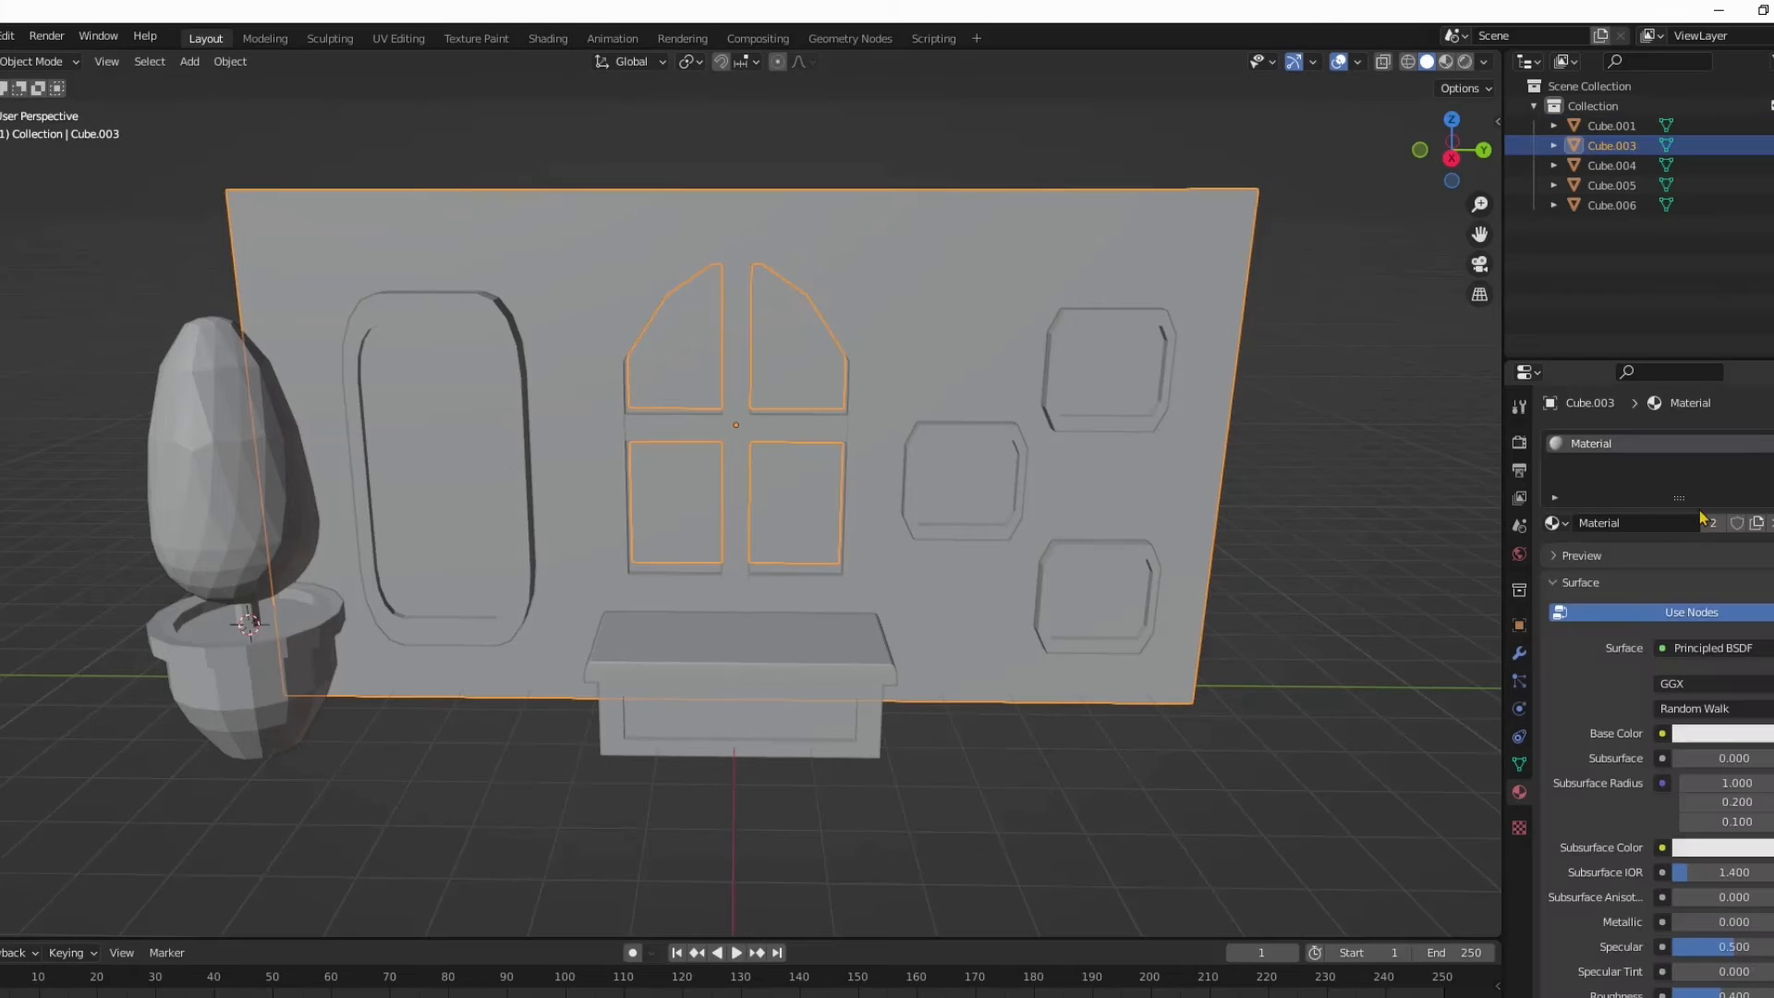
left_click(1446, 62)
left_click(1720, 733)
left_click(1668, 545)
left_click(1656, 563)
mouse_move(1772, 476)
left_mouse_down()
mouse_move(1772, 568)
mouse_move(1692, 529)
mouse_move(1770, 494)
left_mouse_up()
left_click(1672, 583)
Step: Add new material slots to the wall object and assign a new white material to the window's cross bars
left_click(1772, 444)
left_click(1663, 563)
left_click(739, 443)
key("Tab")
key("l")
key("l")
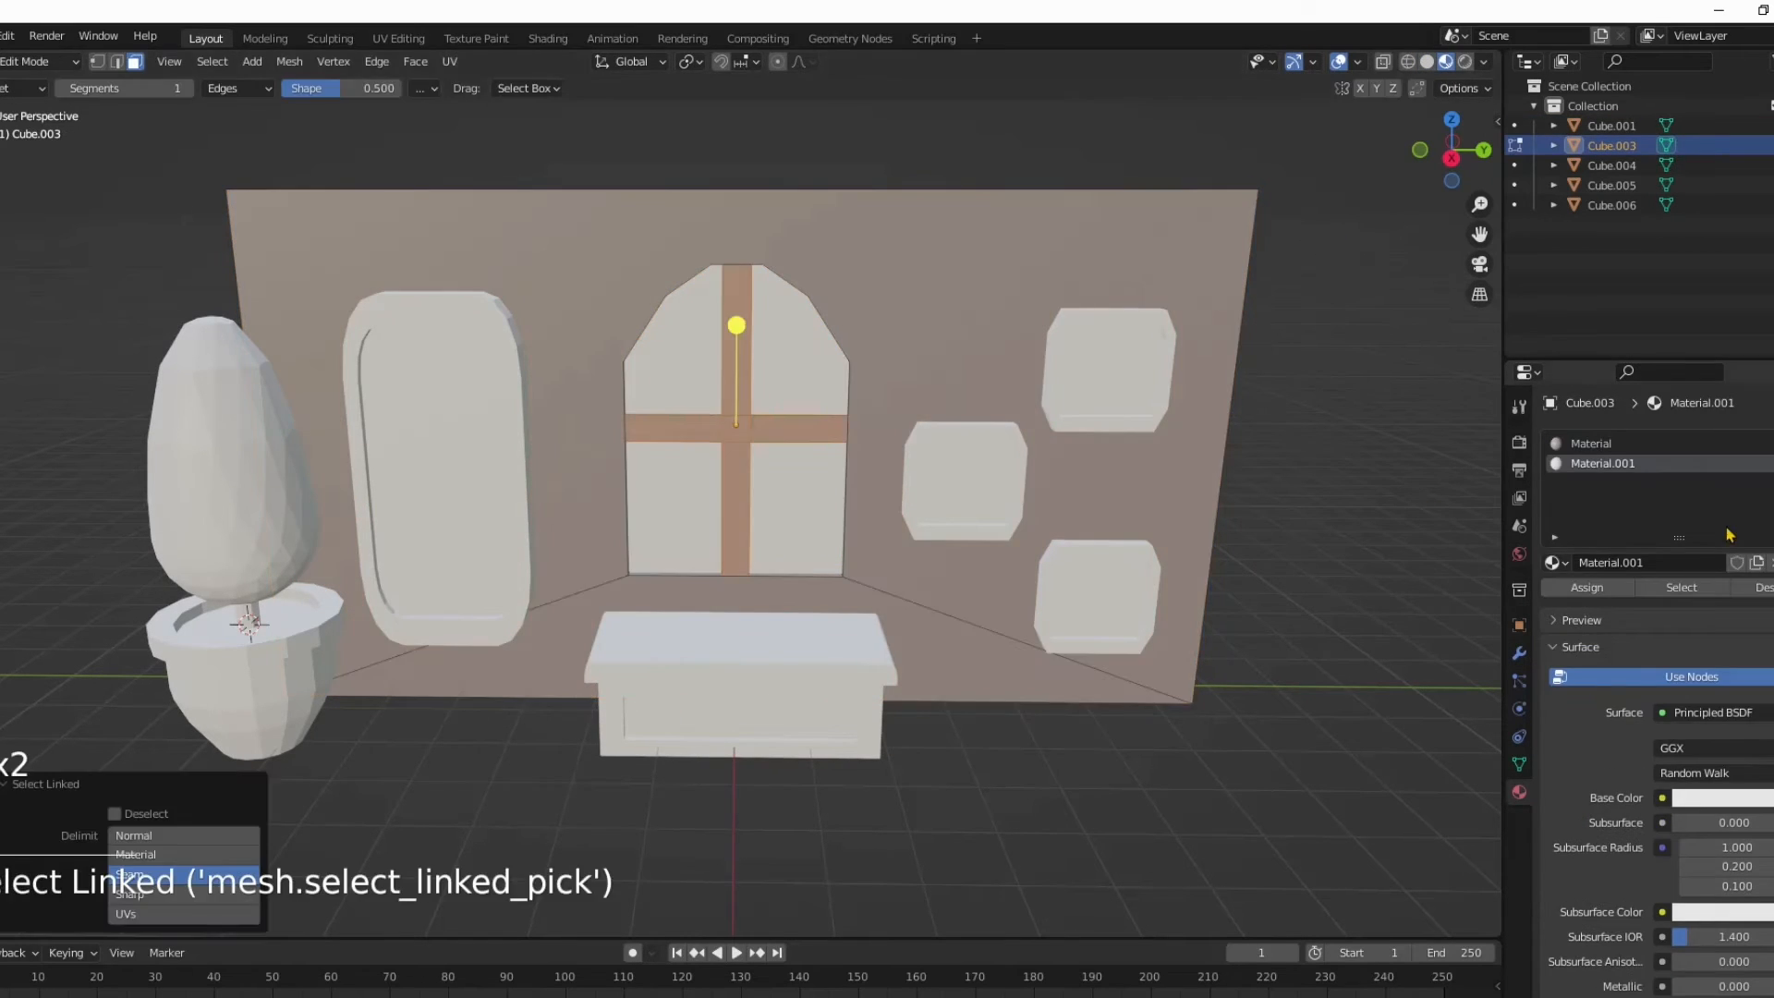
left_click(1771, 443)
left_click(1664, 563)
left_click(1562, 588)
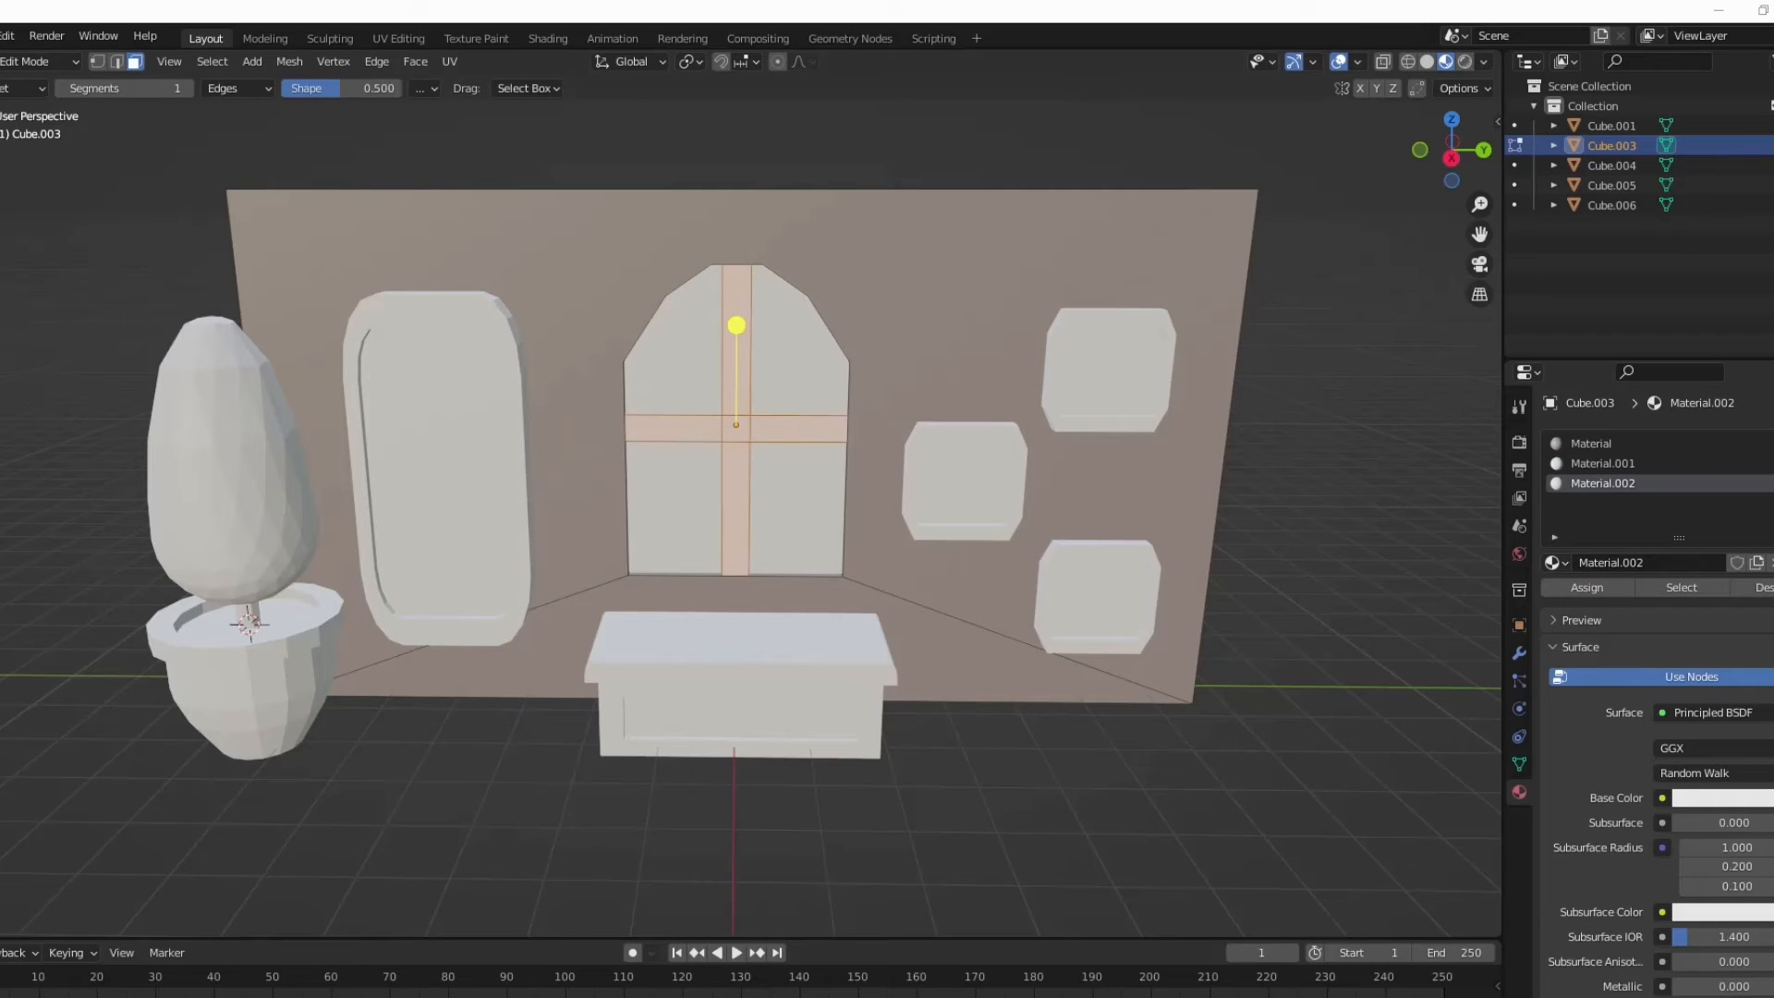
Step: Give the window panes a new material with a nearly black base color
key("Tab")
left_click(800, 365)
left_click(1663, 523)
left_click(1705, 757)
left_click_drag(1772, 467, 1701, 579)
Step: Give the three small frames a new material with a dark brown base color
left_click(1079, 365)
key("Tab")
left_click(1663, 523)
left_click(1705, 760)
left_click_drag(1771, 499, 1771, 591)
Step: Apply Material.004 to the tall frame and assign a separate white material to its inner mirror face
left_click(355, 499)
key("Tab")
left_click(440, 440)
left_click(1557, 523)
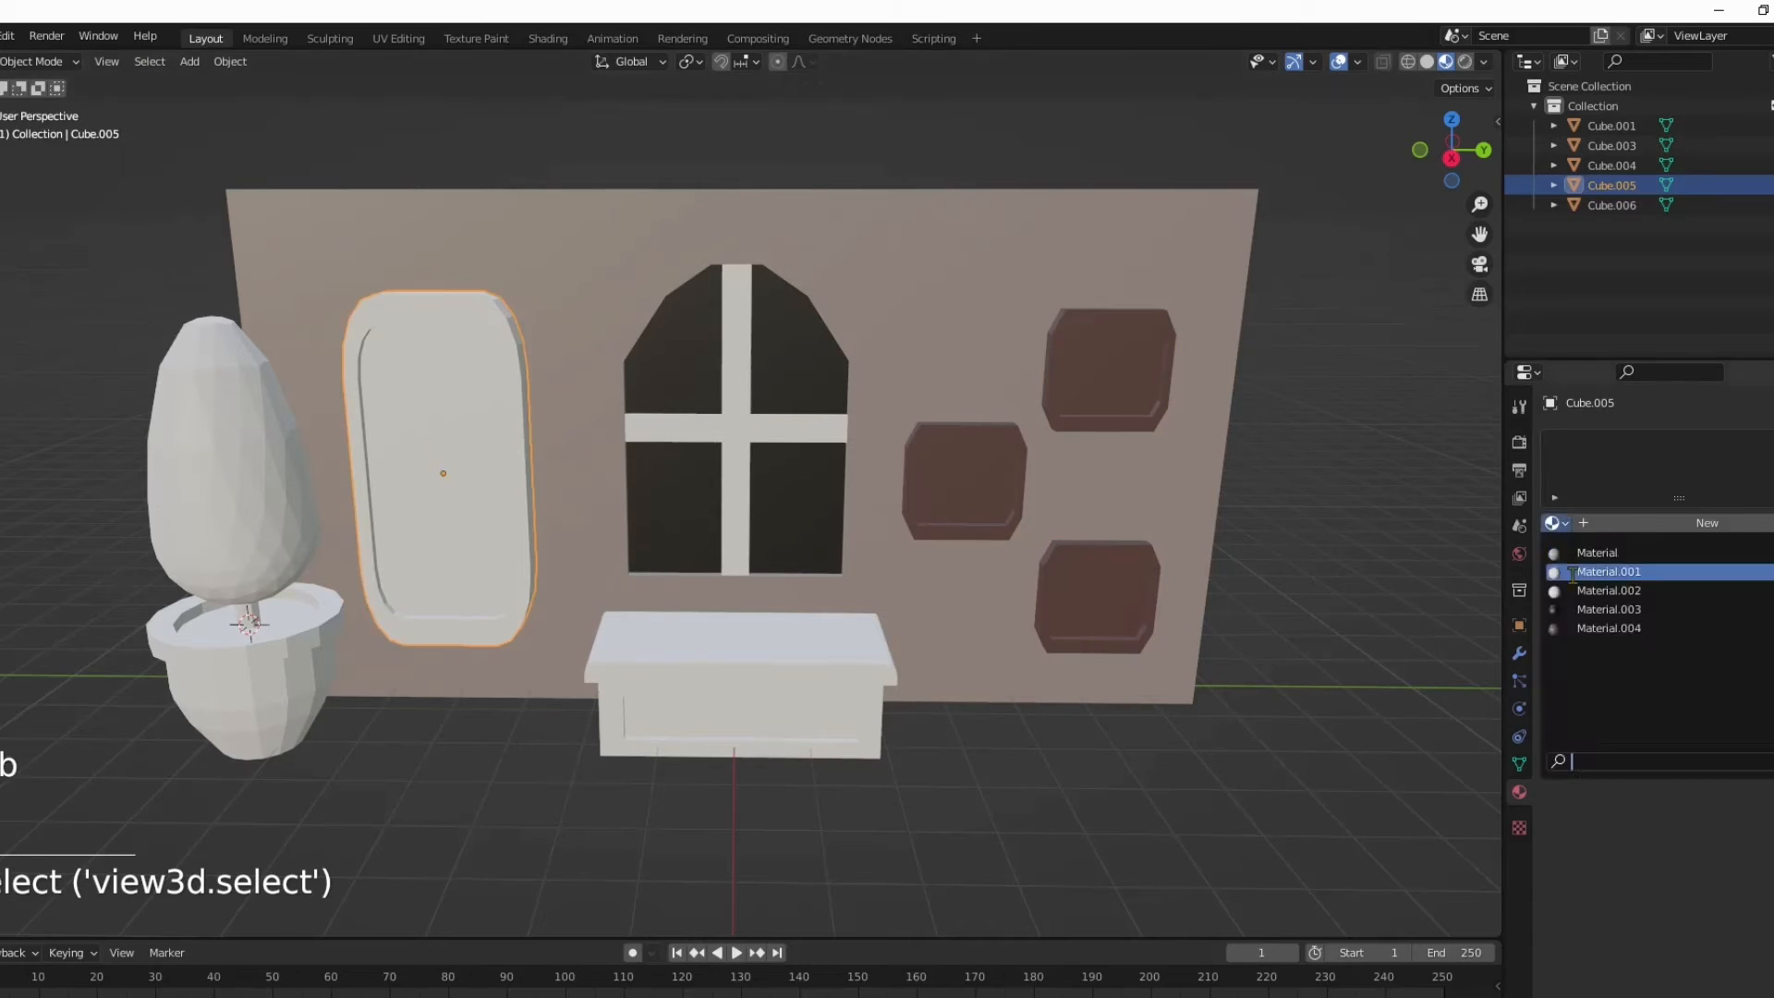
left_click(1599, 629)
key("Tab")
left_click(440, 462)
left_click(1602, 463)
left_click(1586, 587)
key("Tab")
Step: Assign separate new white materials to the inner picture faces of the three small frames
left_click(1149, 390)
key("Tab")
left_click(1141, 388)
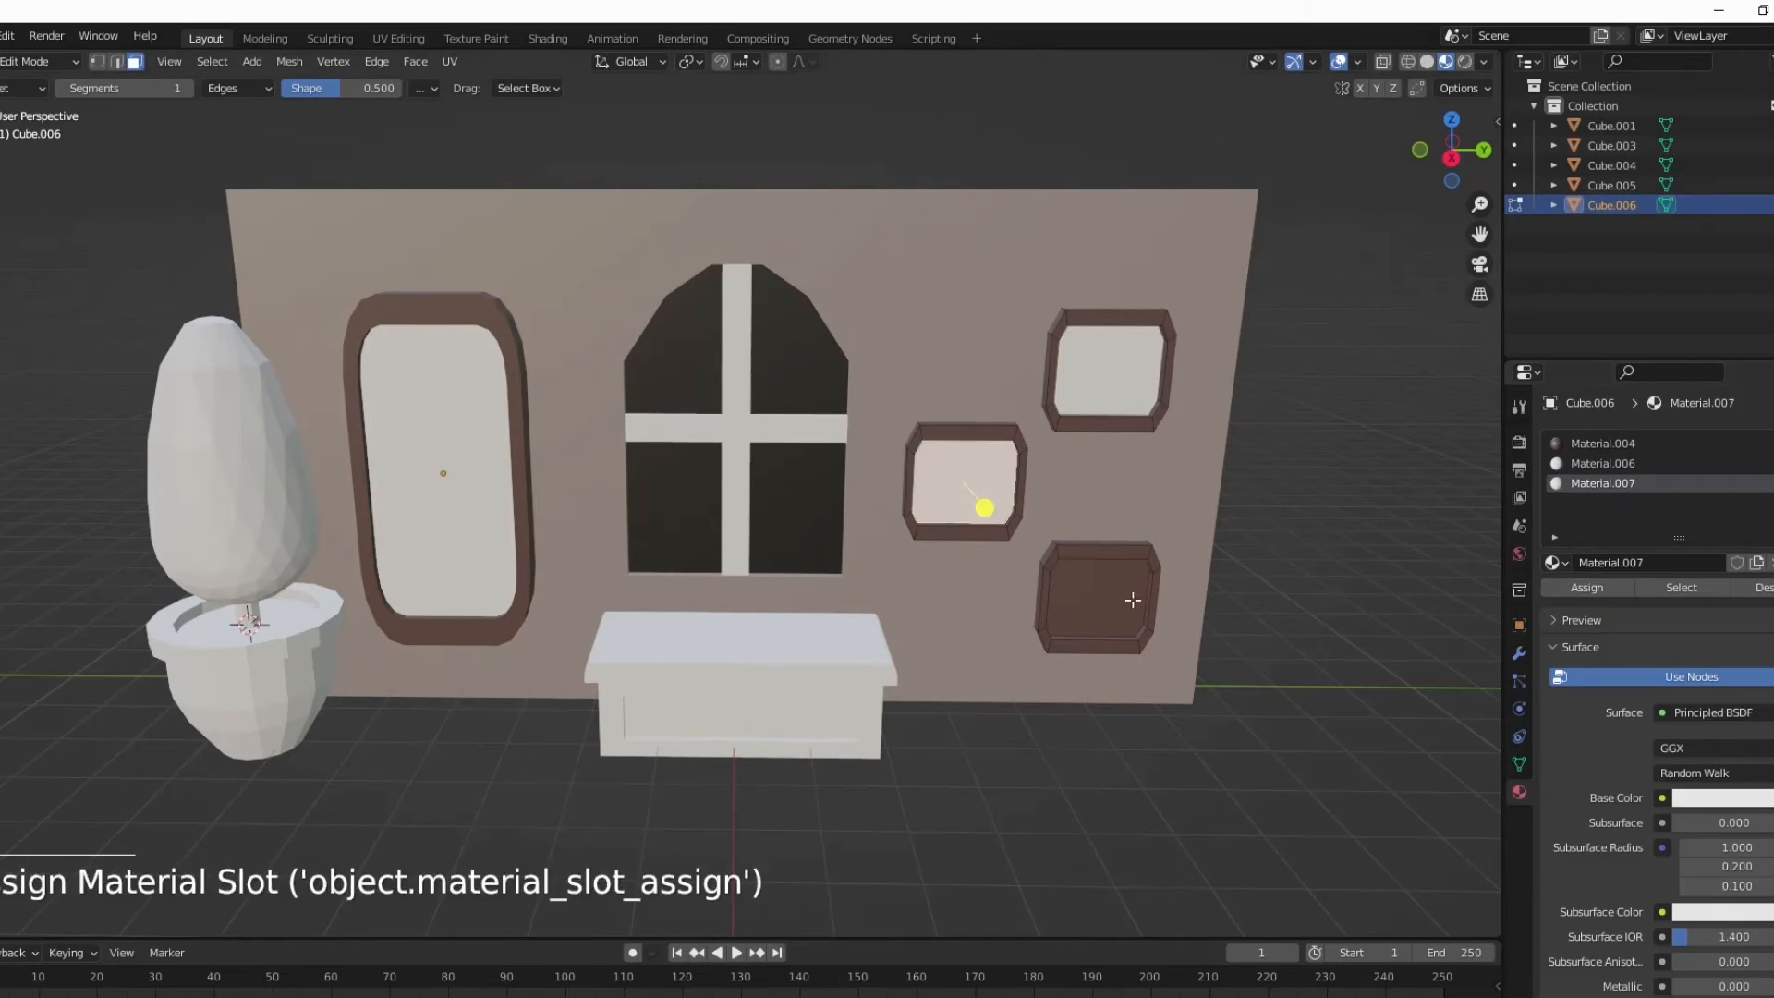
key("Tab")
Step: Apply the existing brown Material.004 to the bench and potted plant object
left_click(739, 703)
key("Tab")
key("l")
key("l")
key("l")
left_click(1557, 523)
left_click(1599, 629)
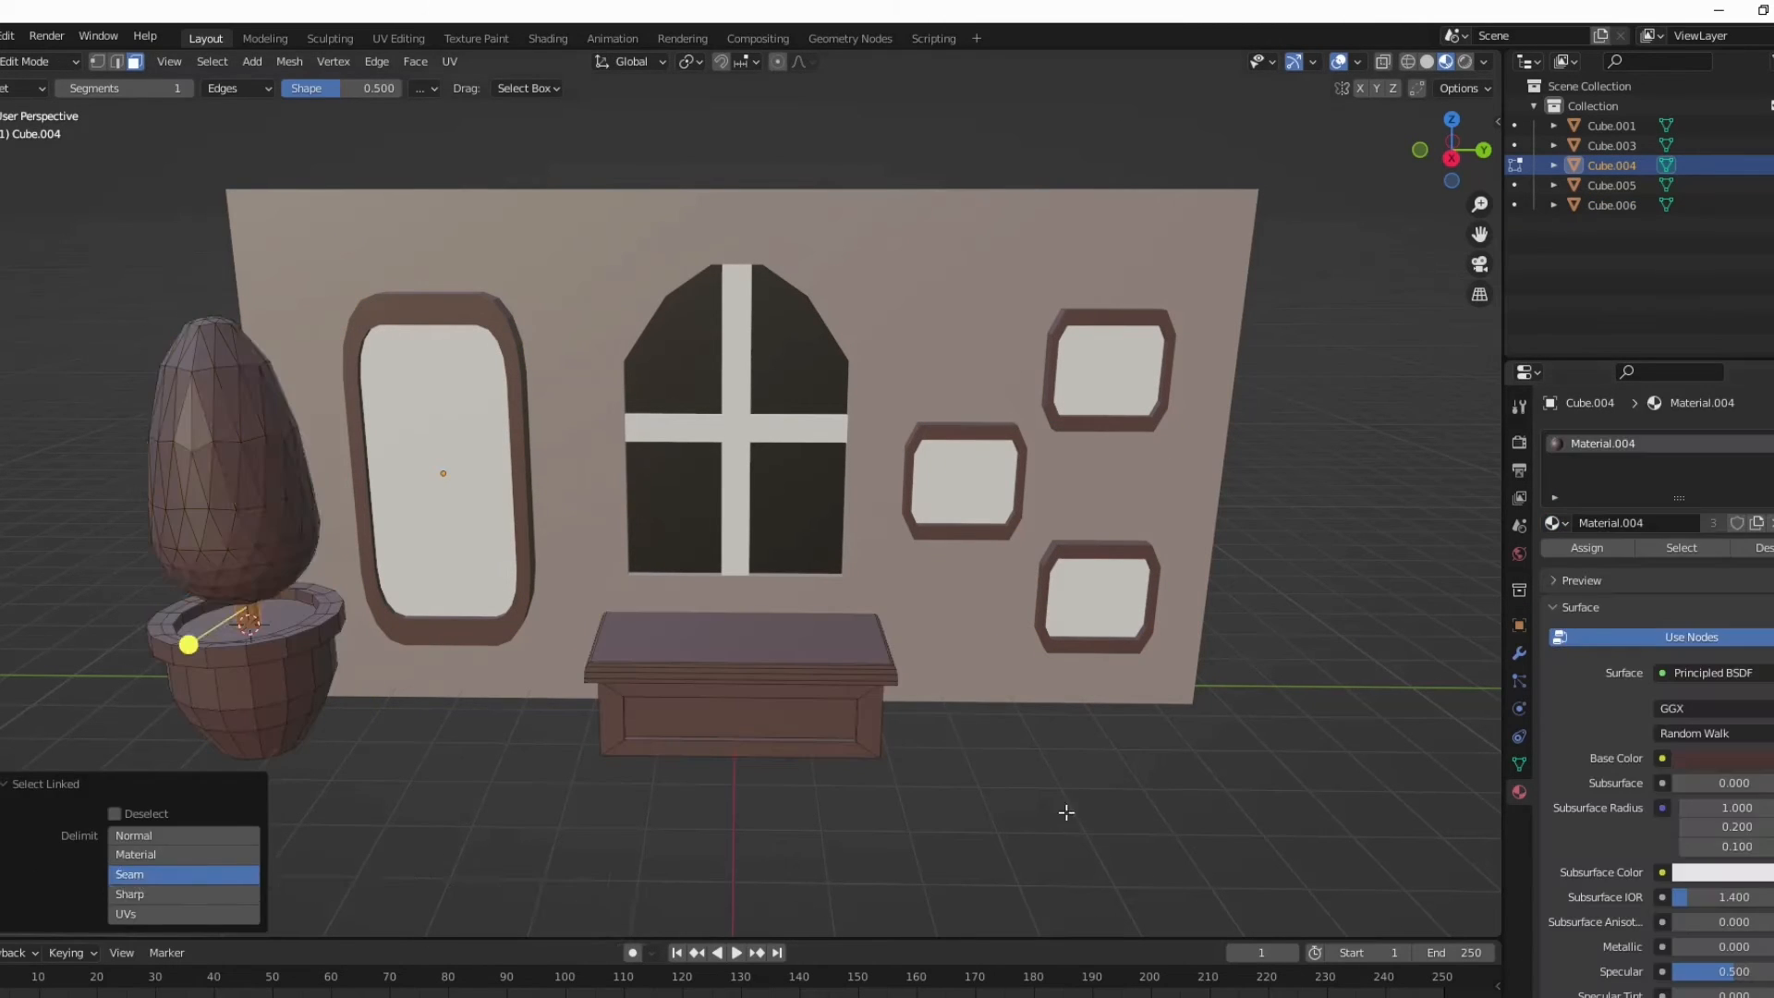
Step: Assign a new green material to the plant's crown
key("l")
left_click(1771, 443)
left_click(1717, 799)
left_click(1644, 554)
left_click(1586, 587)
left_click(120, 555)
mouse_move(1771, 527)
left_mouse_down()
mouse_move(1771, 629)
mouse_move(1772, 545)
left_mouse_up()
Step: Try another base color on the plant object's material and undo it
key("l")
left_click(1709, 801)
left_click(1676, 640)
key("ctrl+z")
Step: Refine the base color of the plant crown's material to a soft green
left_click(1710, 798)
left_click(1637, 547)
left_click_drag(1743, 748, 1635, 748)
left_click(1685, 567)
Step: Add another new material to the plant object and select the linked faces of the trunk
left_click(1771, 443)
left_click(1654, 563)
key("l")
left_click(246, 612)
key("l")
Step: Shift the base color of the brown material shared by the pot, bench and frames to a deeper reddish brown
left_click(1717, 799)
left_click(1655, 608)
left_click(1711, 797)
left_click(1668, 621)
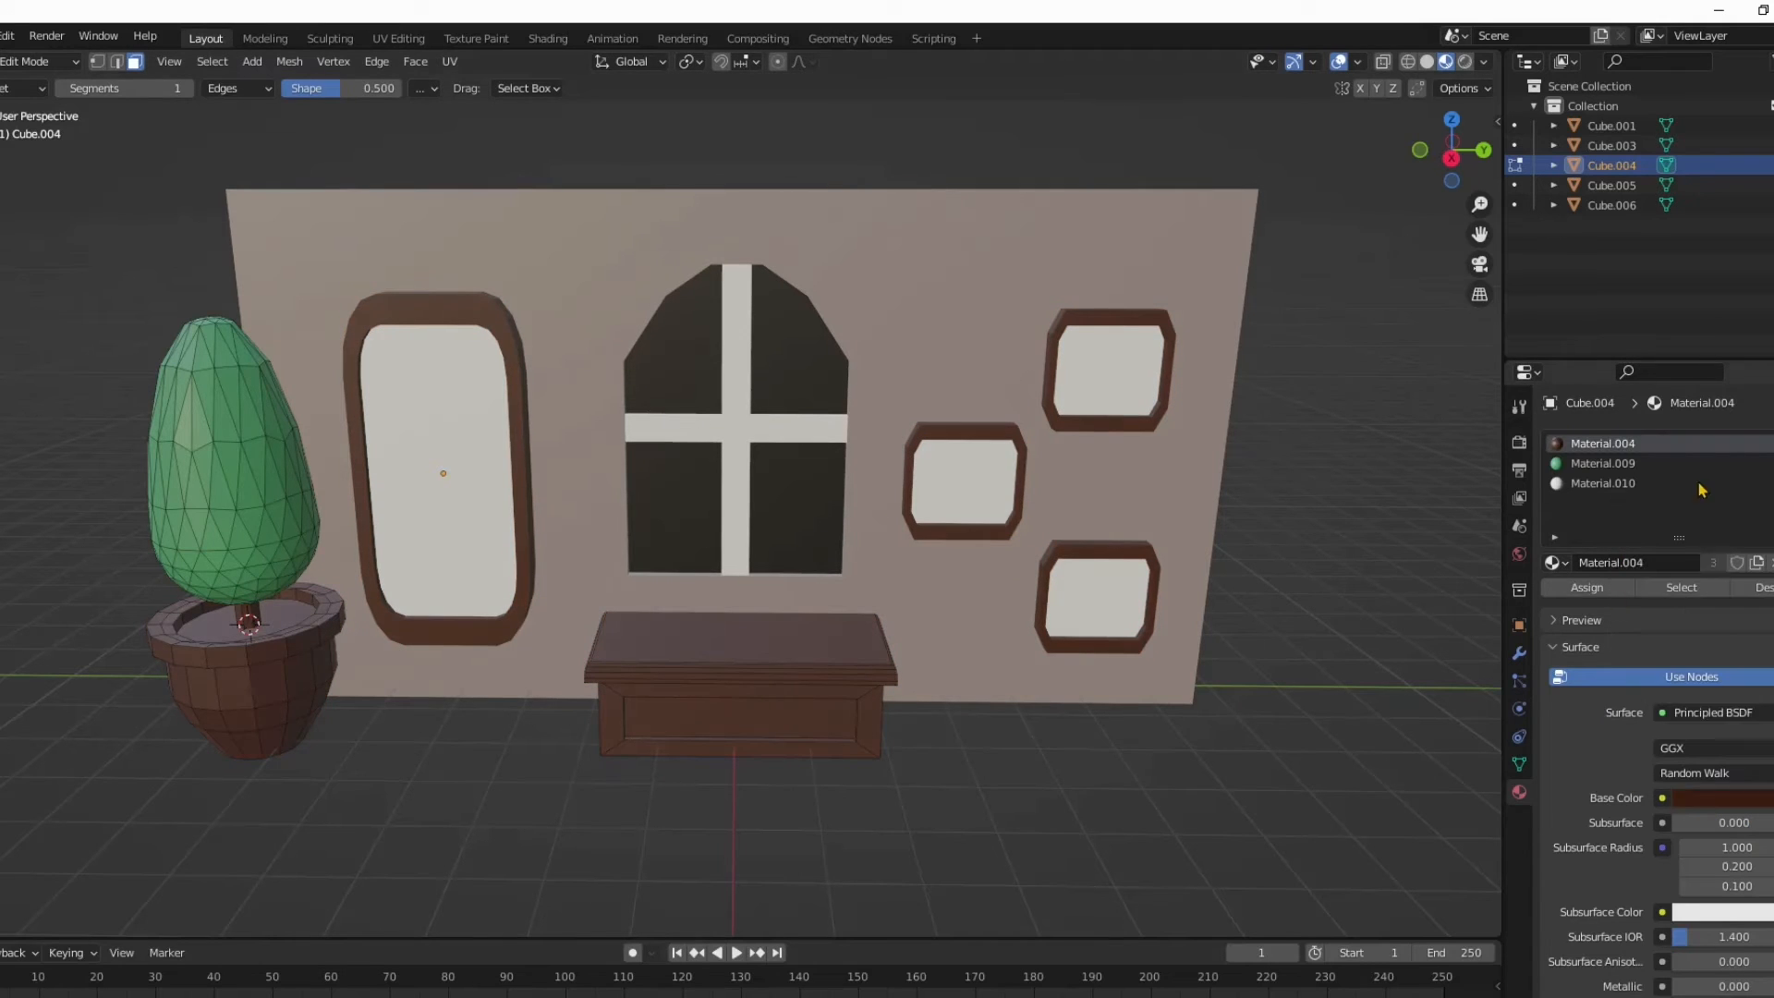
Step: Assign Material.010 to the plant's trunk and set its base color to a light tan
left_click(1602, 483)
left_click(1586, 587)
left_click(1724, 796)
left_click_drag(1666, 645, 1674, 624)
left_click_drag(1720, 748, 1674, 748)
left_click(1581, 591)
Step: Give the soil face inside the pot a new material with a nearly black base color
left_click(282, 617)
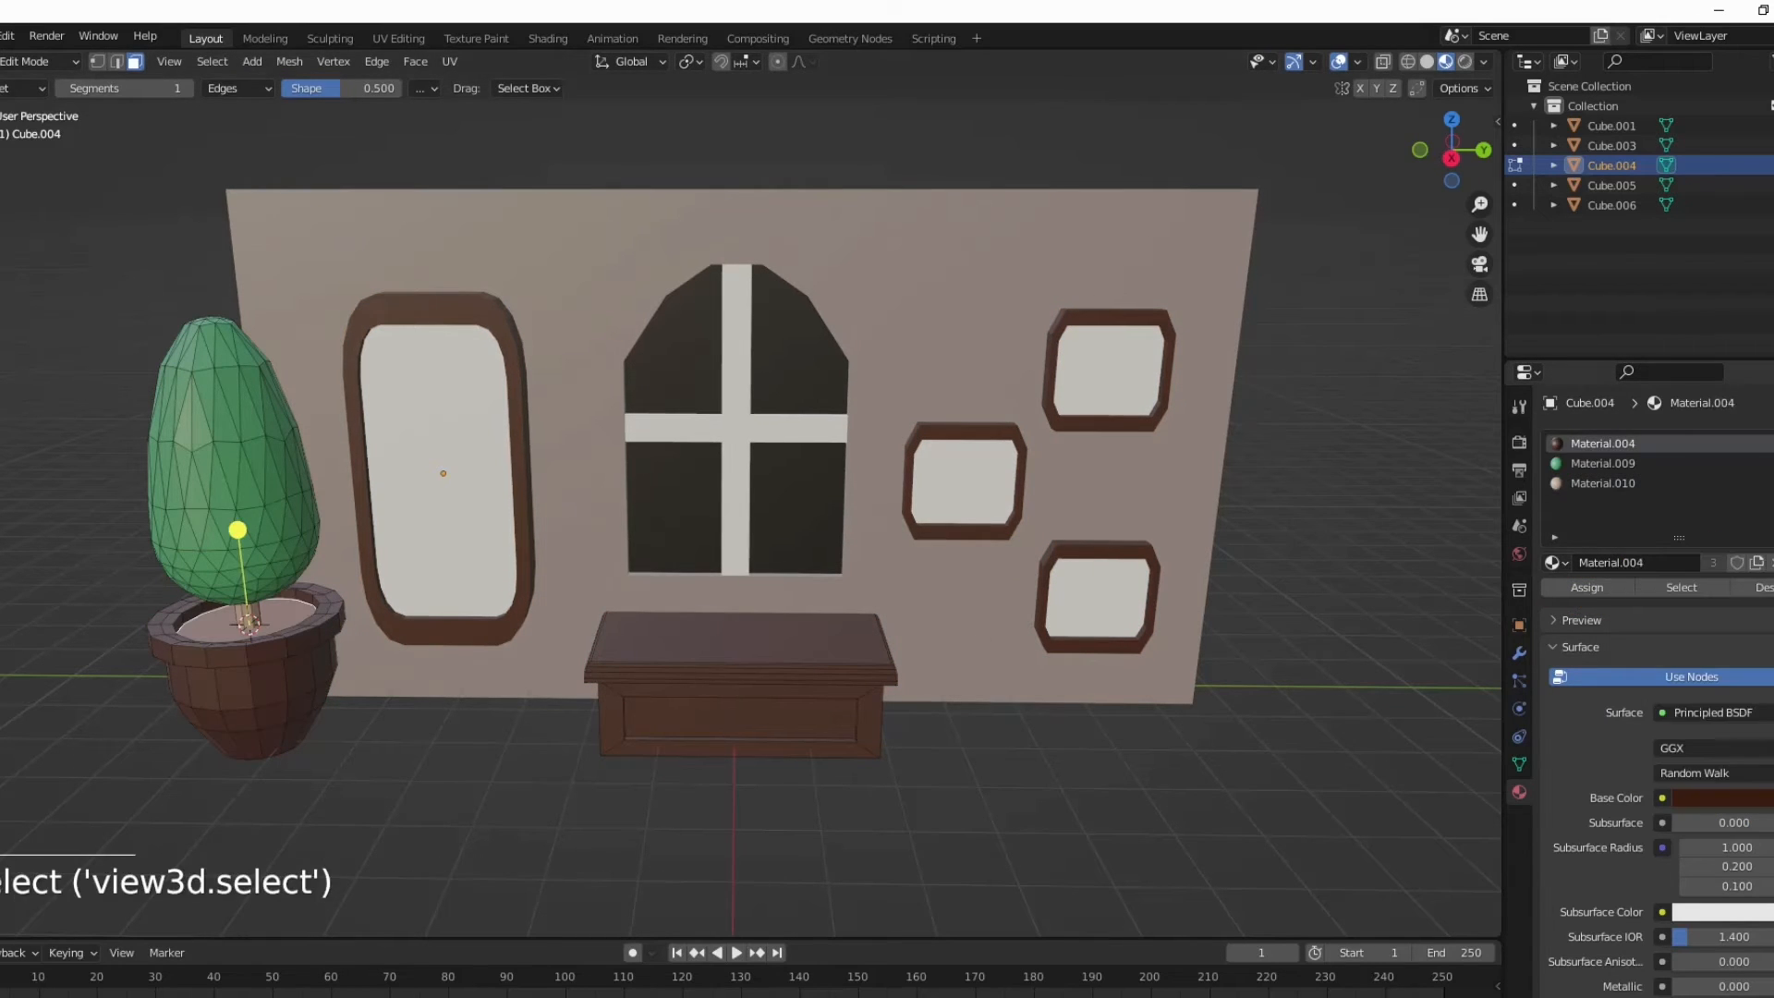
left_click(1772, 443)
left_click(1654, 563)
left_click(1737, 797)
key("Tab")
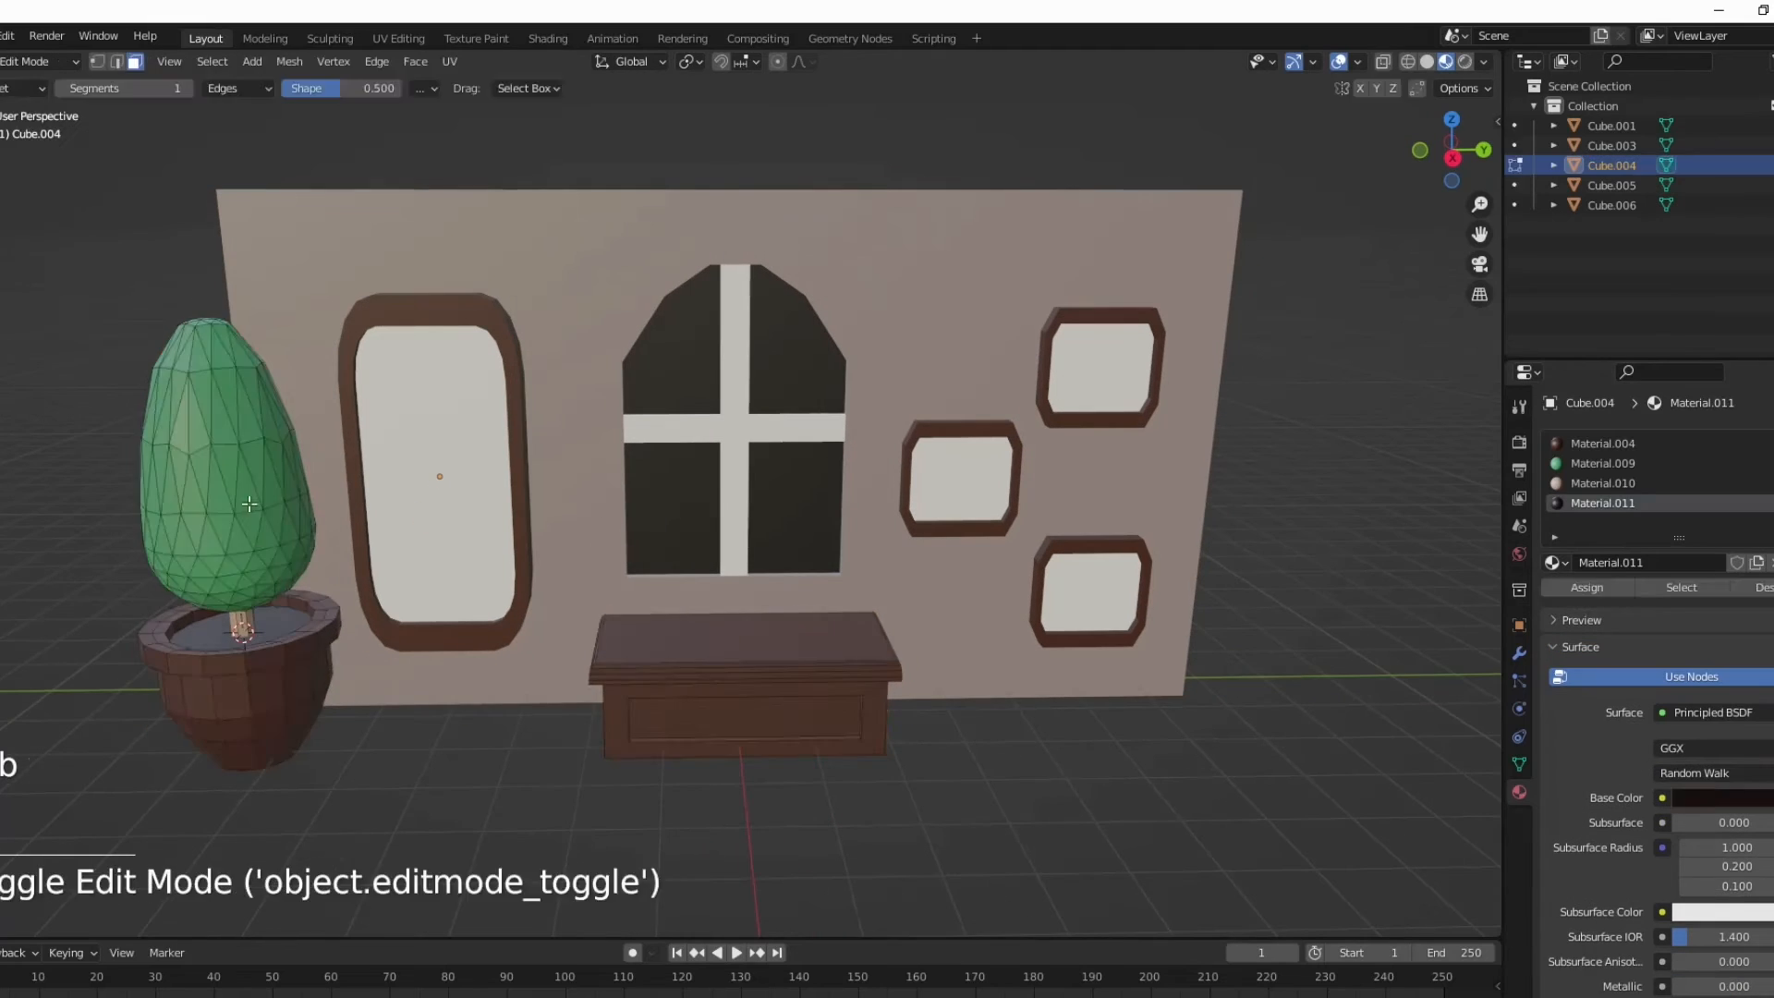
Step: Apply smooth shading to the plant and bench object and select the tall frame and the small frames
left_click(279, 560)
right_click(277, 560)
left_click(277, 560)
left_click(514, 534)
left_click(983, 484, "shift")
left_click(835, 294)
key("ctrl+z")
mouse_move(832, 564)
middle_mouse_down()
mouse_move(796, 484)
mouse_move(832, 555)
middle_mouse_up()
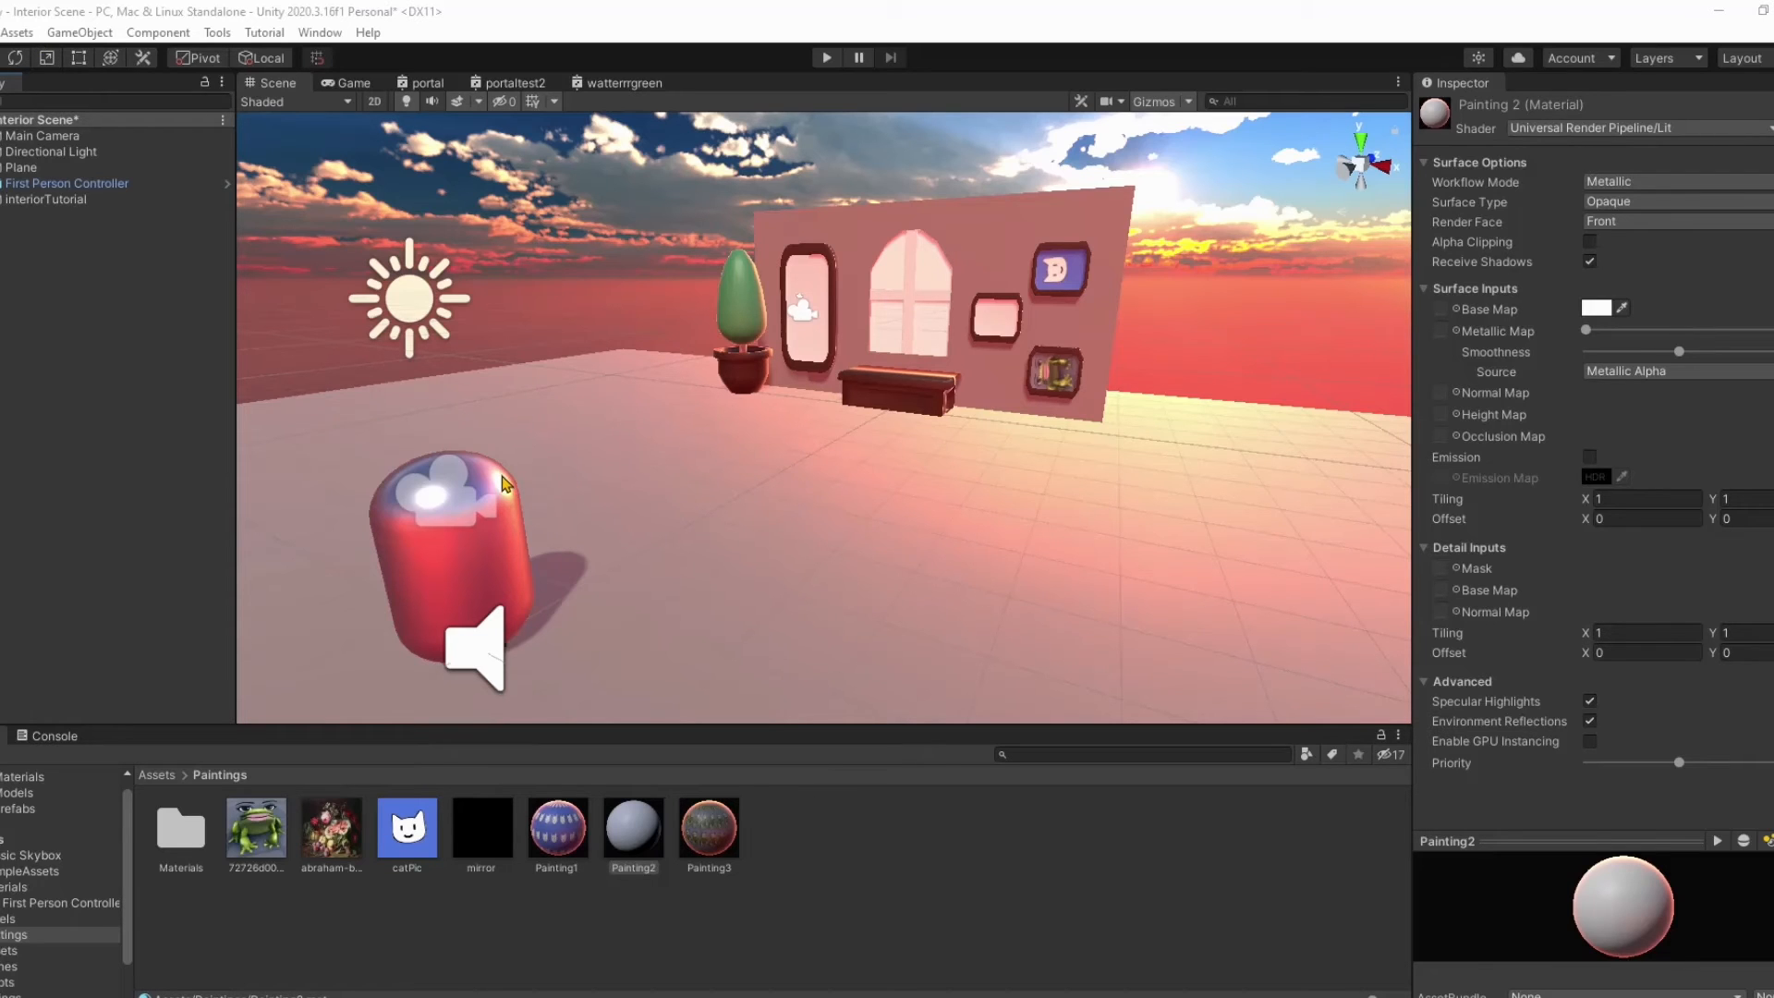
Step: Switch to the Unity interior scene and inspect the floor plane and the imported wall
left_click(504, 483)
left_click(1142, 454)
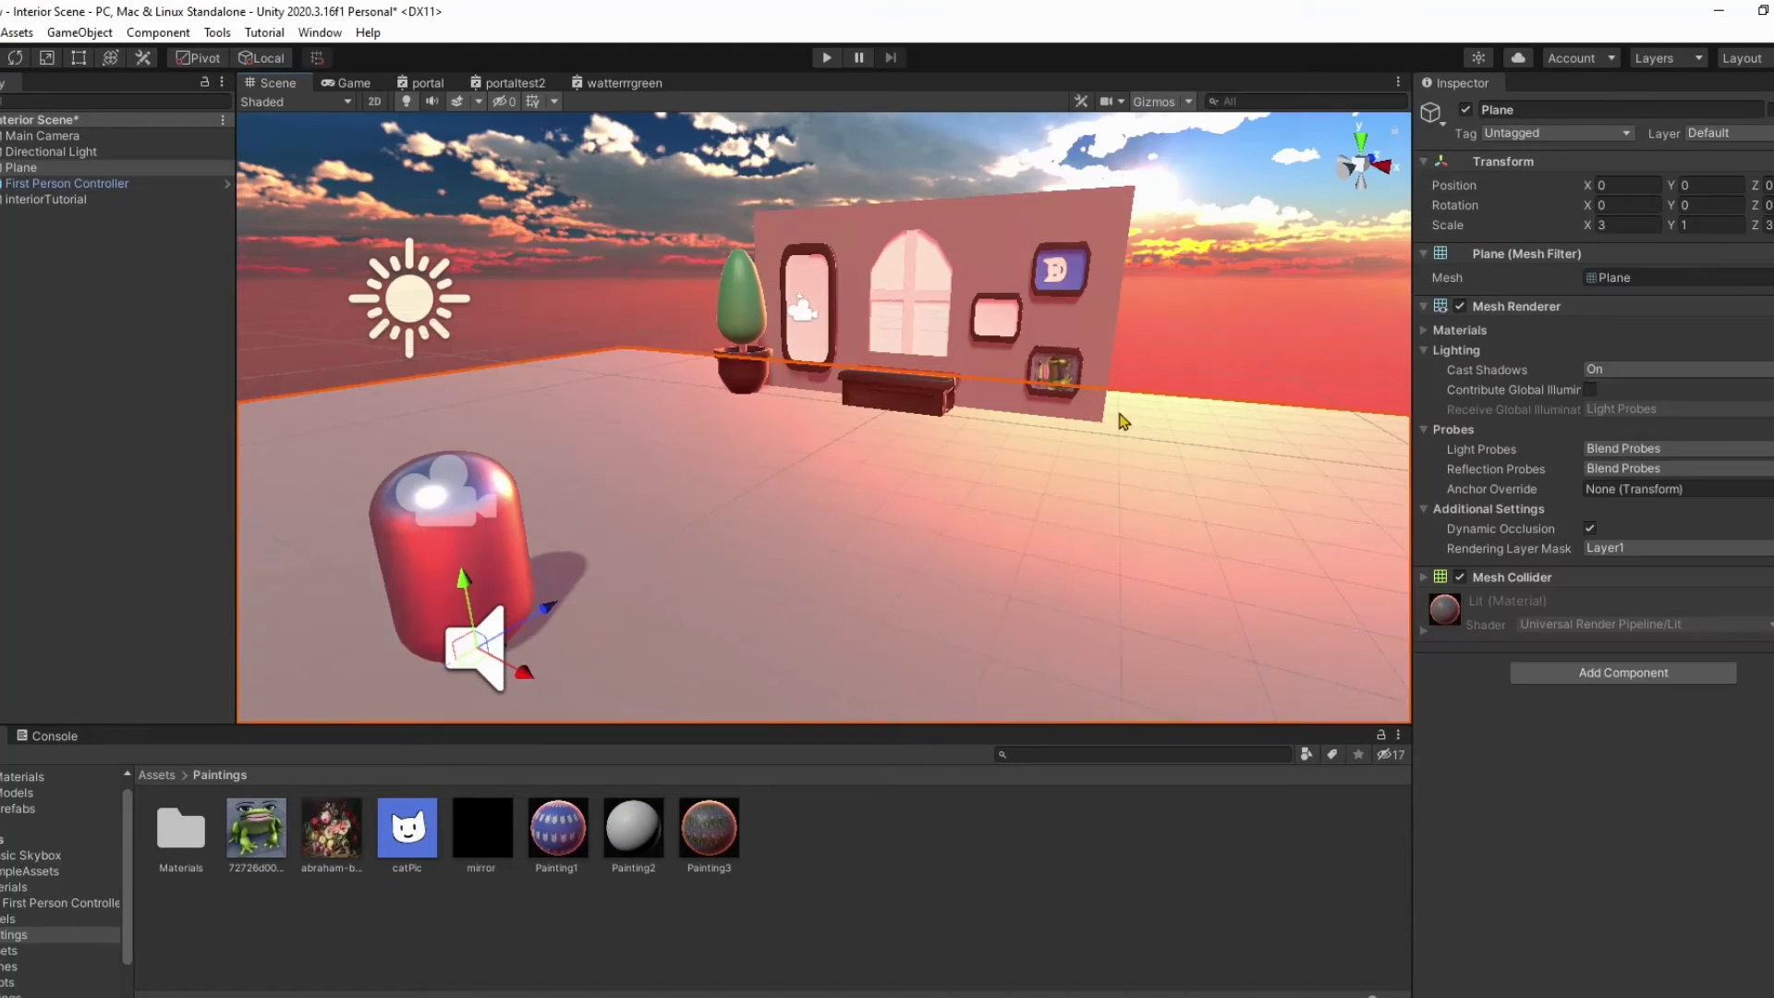
left_click(927, 231)
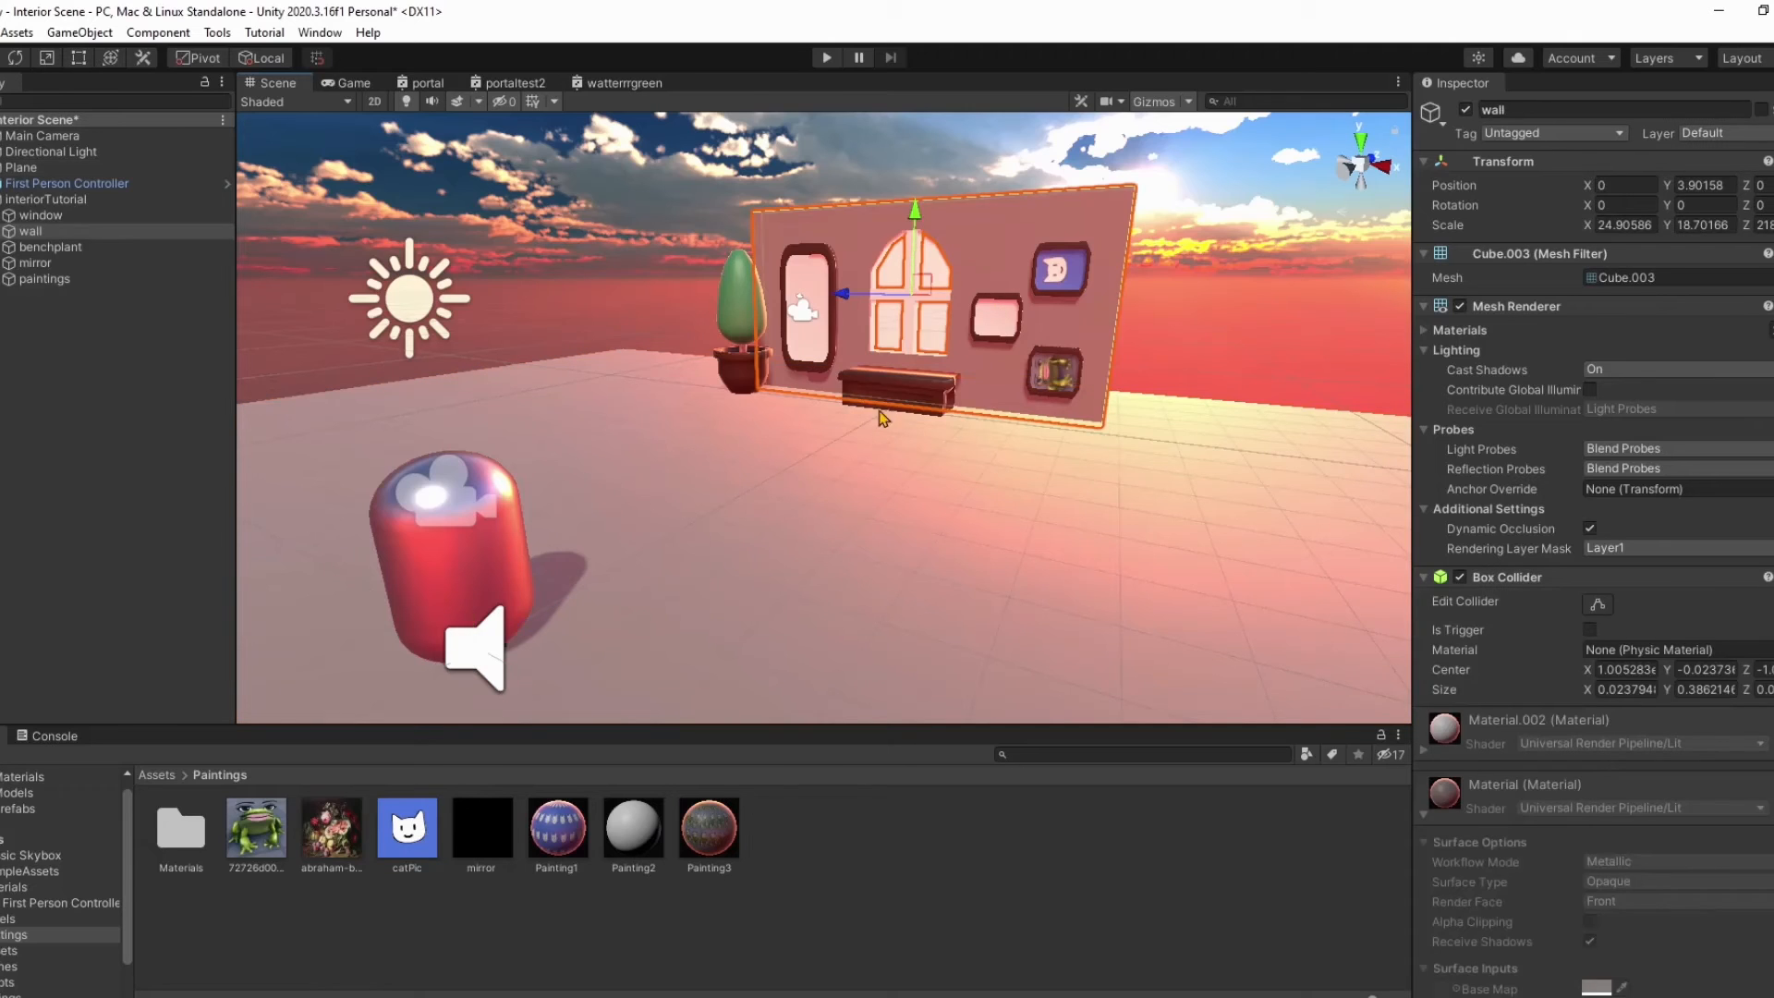
left_click(686, 189)
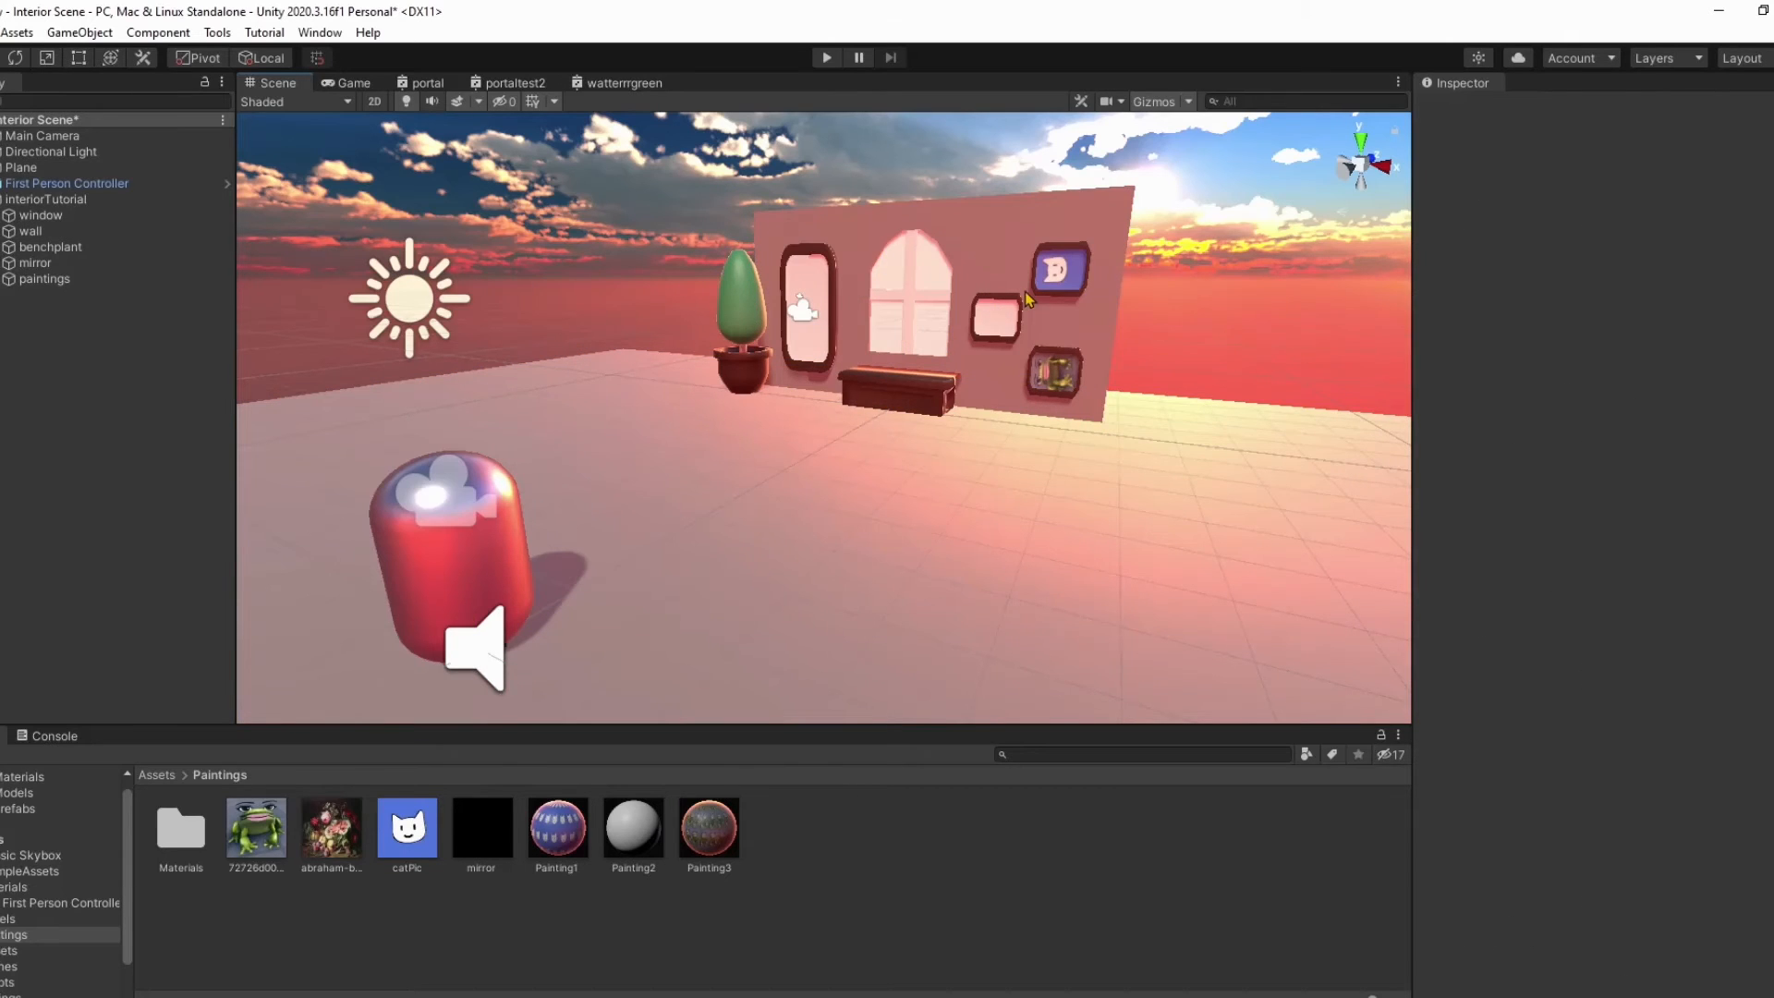
Step: Create a material named Glass in the Paintings folder
right_click(811, 883)
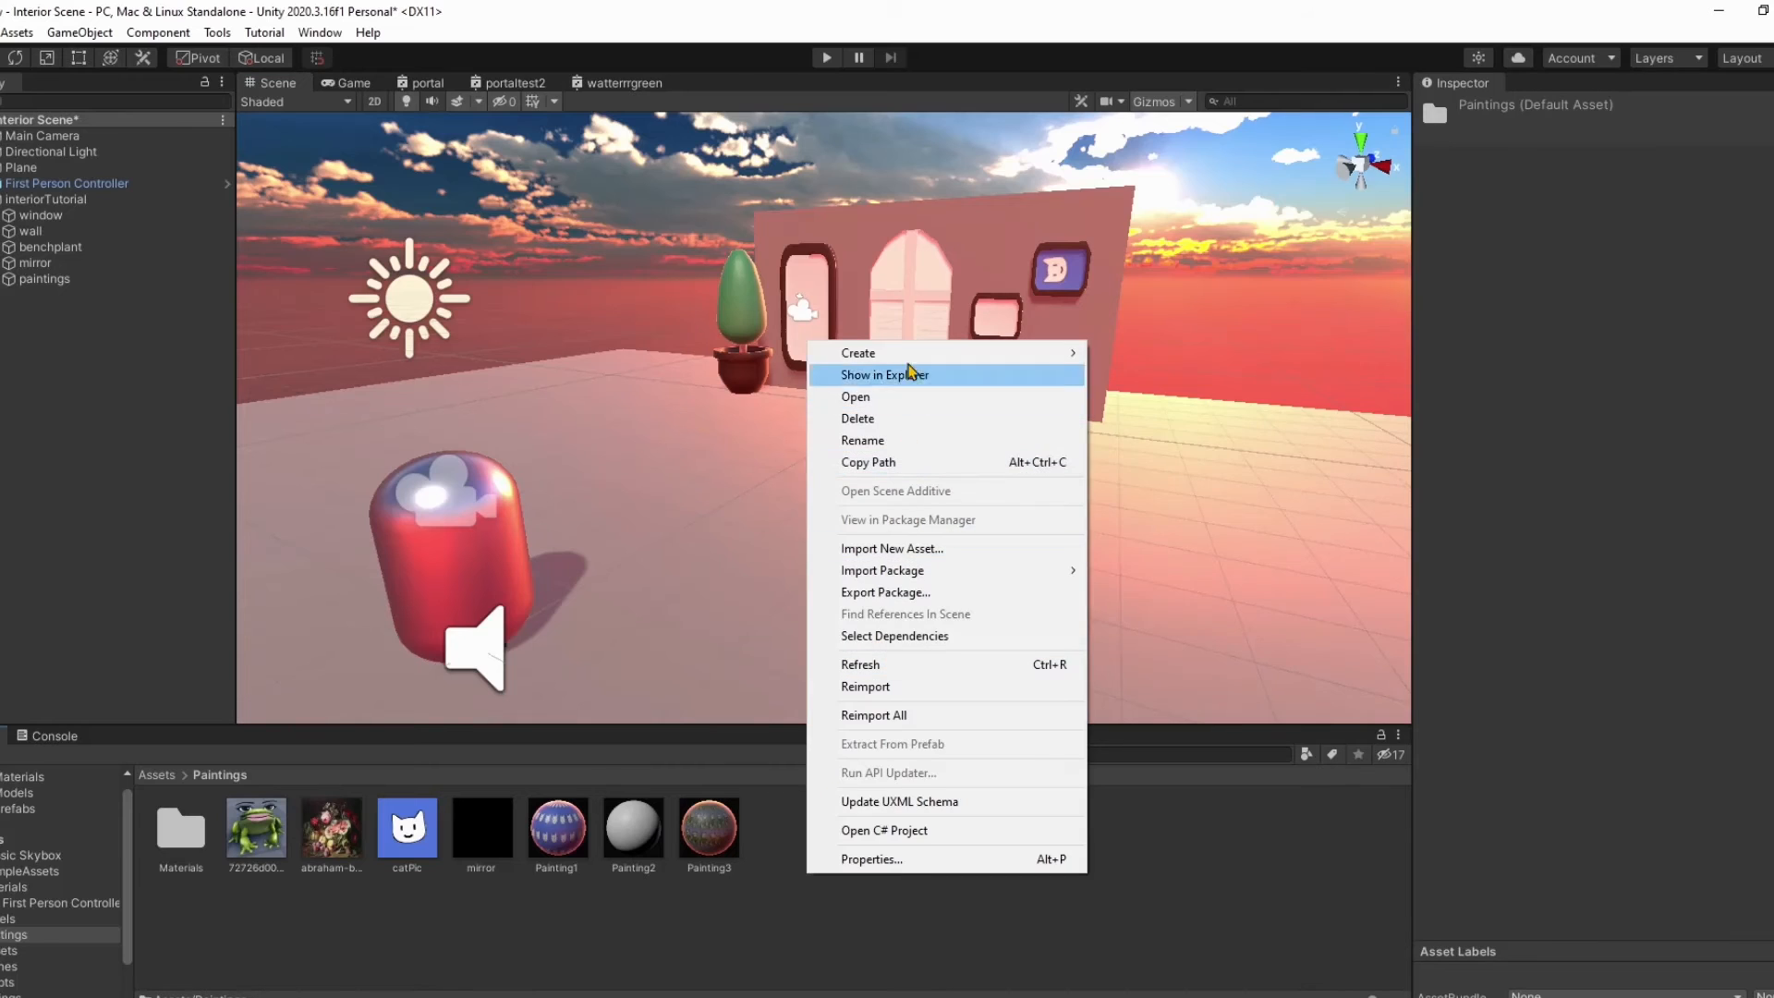
mouse_move(1030, 349)
left_click(1194, 572)
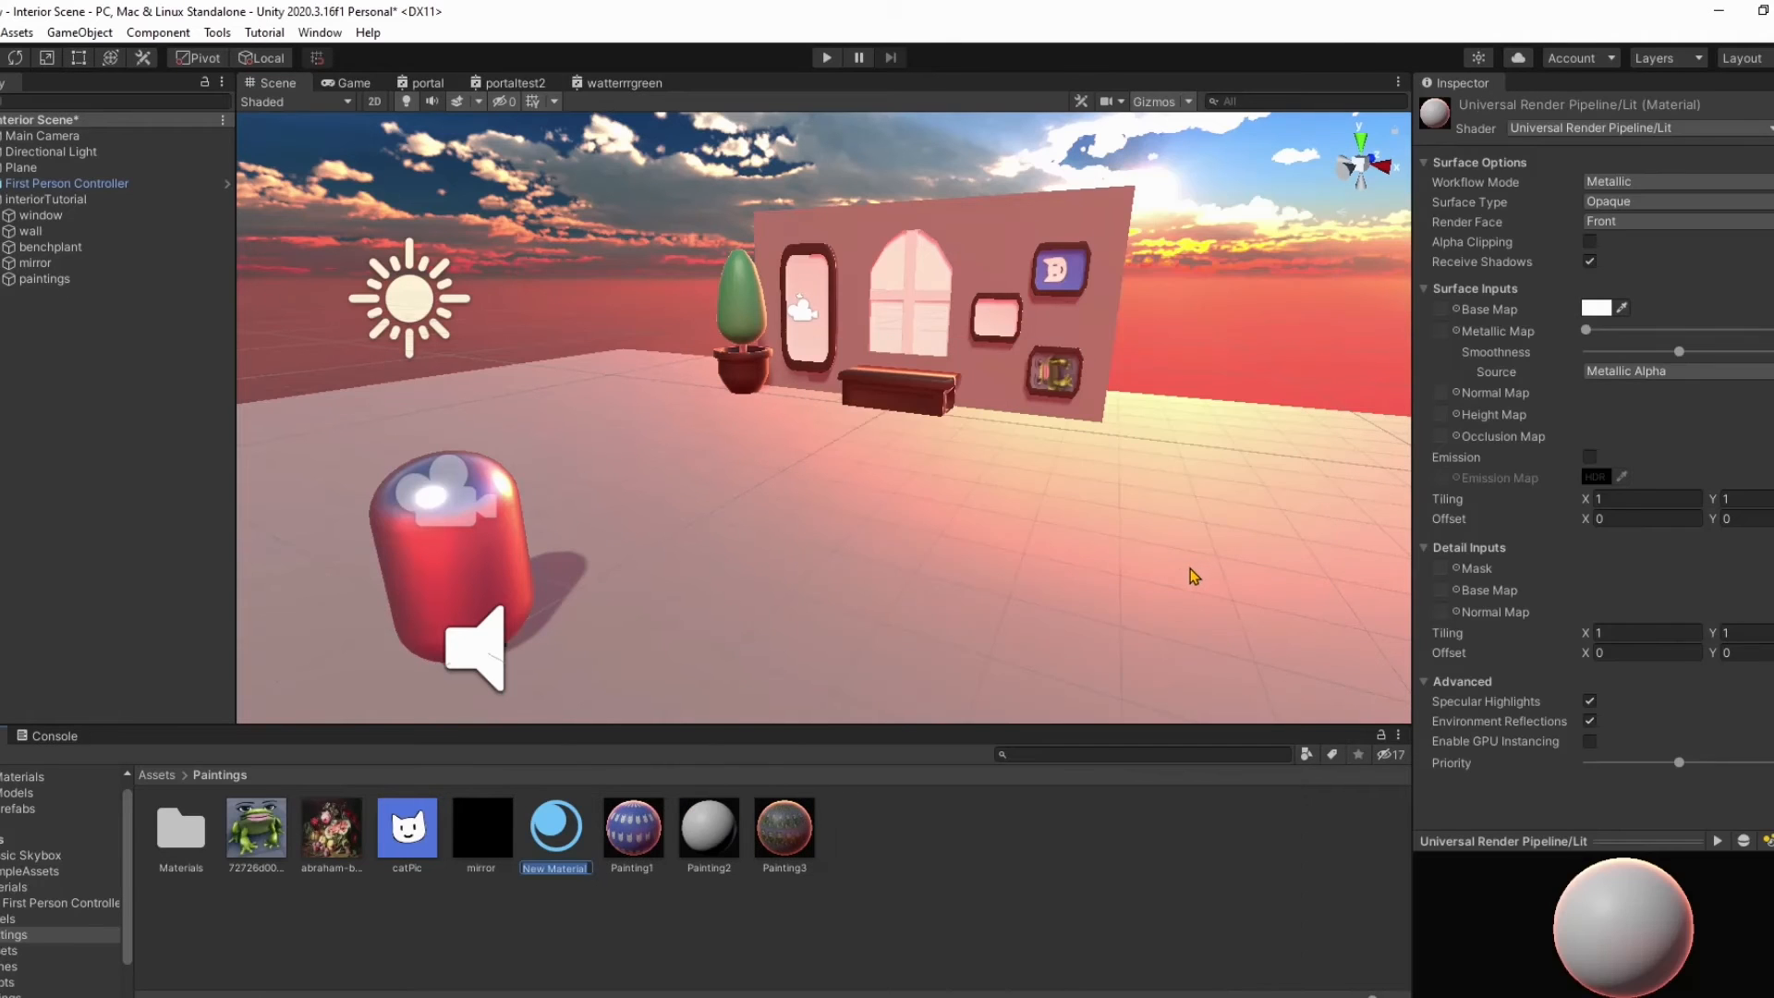
type("Glass")
key("Return")
Step: Apply the Glass material to the panes of the arched window
right_click_drag(904, 357, 1065, 292)
key("w")
key("s")
left_click_drag(497, 815, 695, 526)
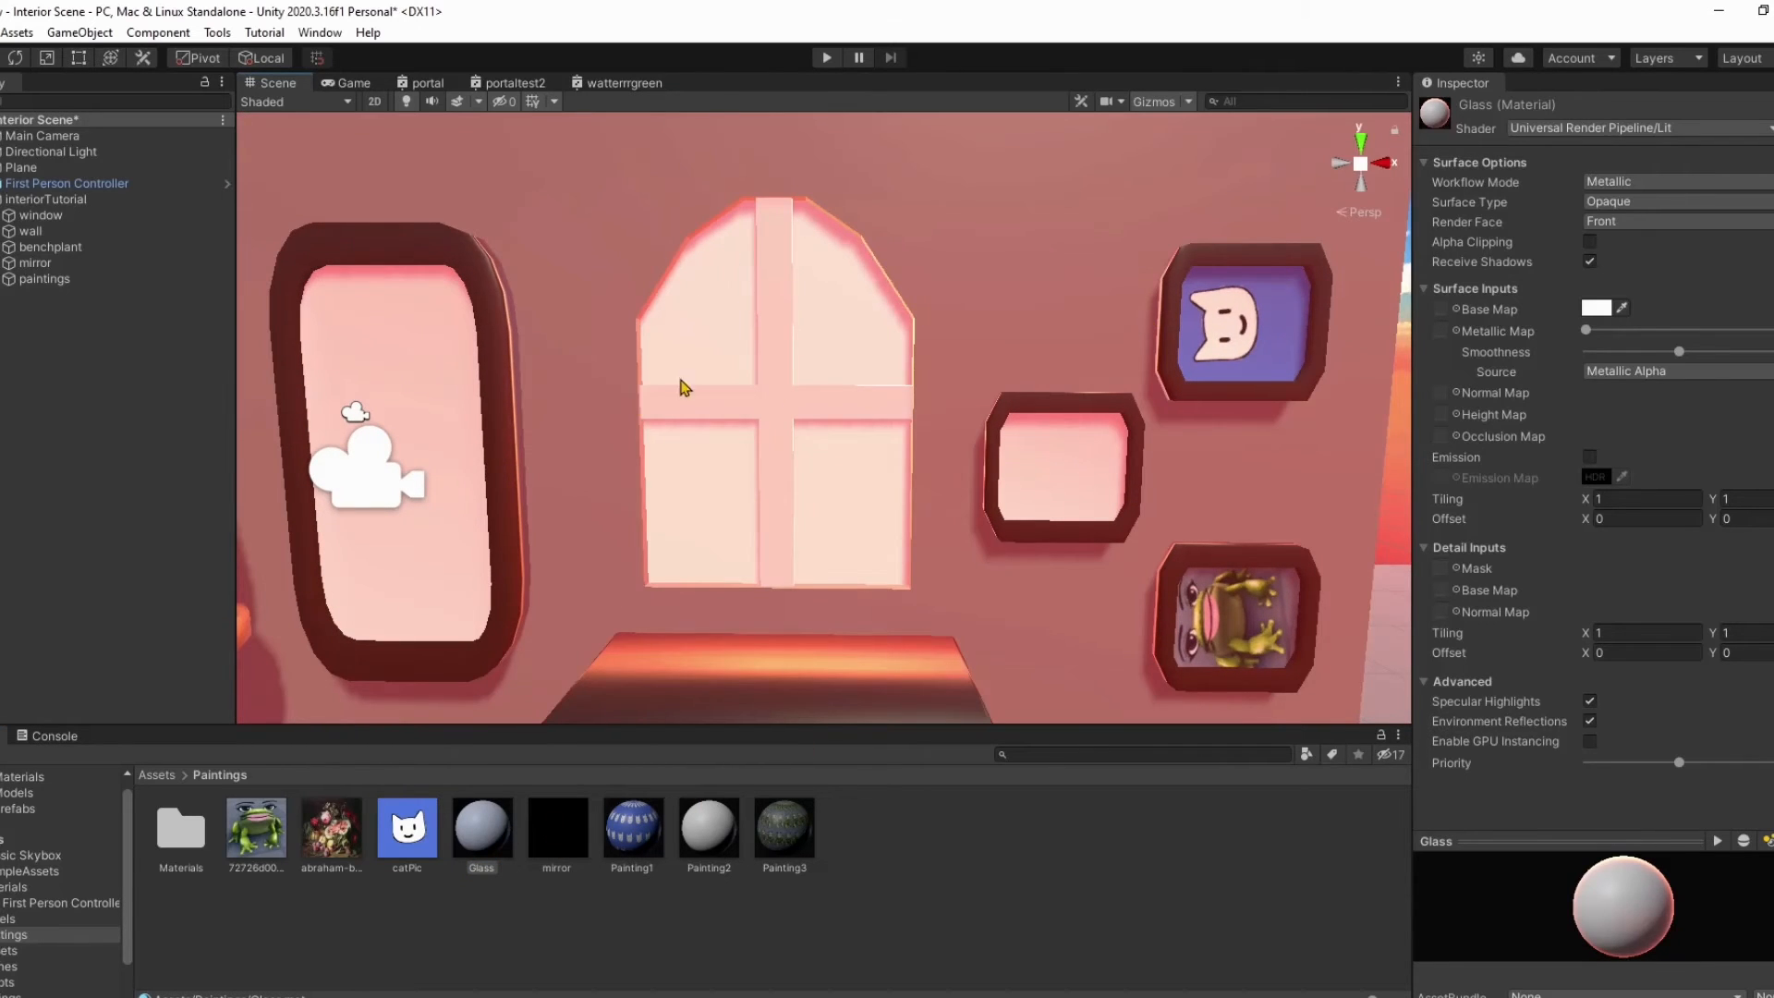
Step: Set the Glass material's surface type to Transparent and give its base map a blue color with reduced alpha
left_click(1654, 201)
left_click(1676, 240)
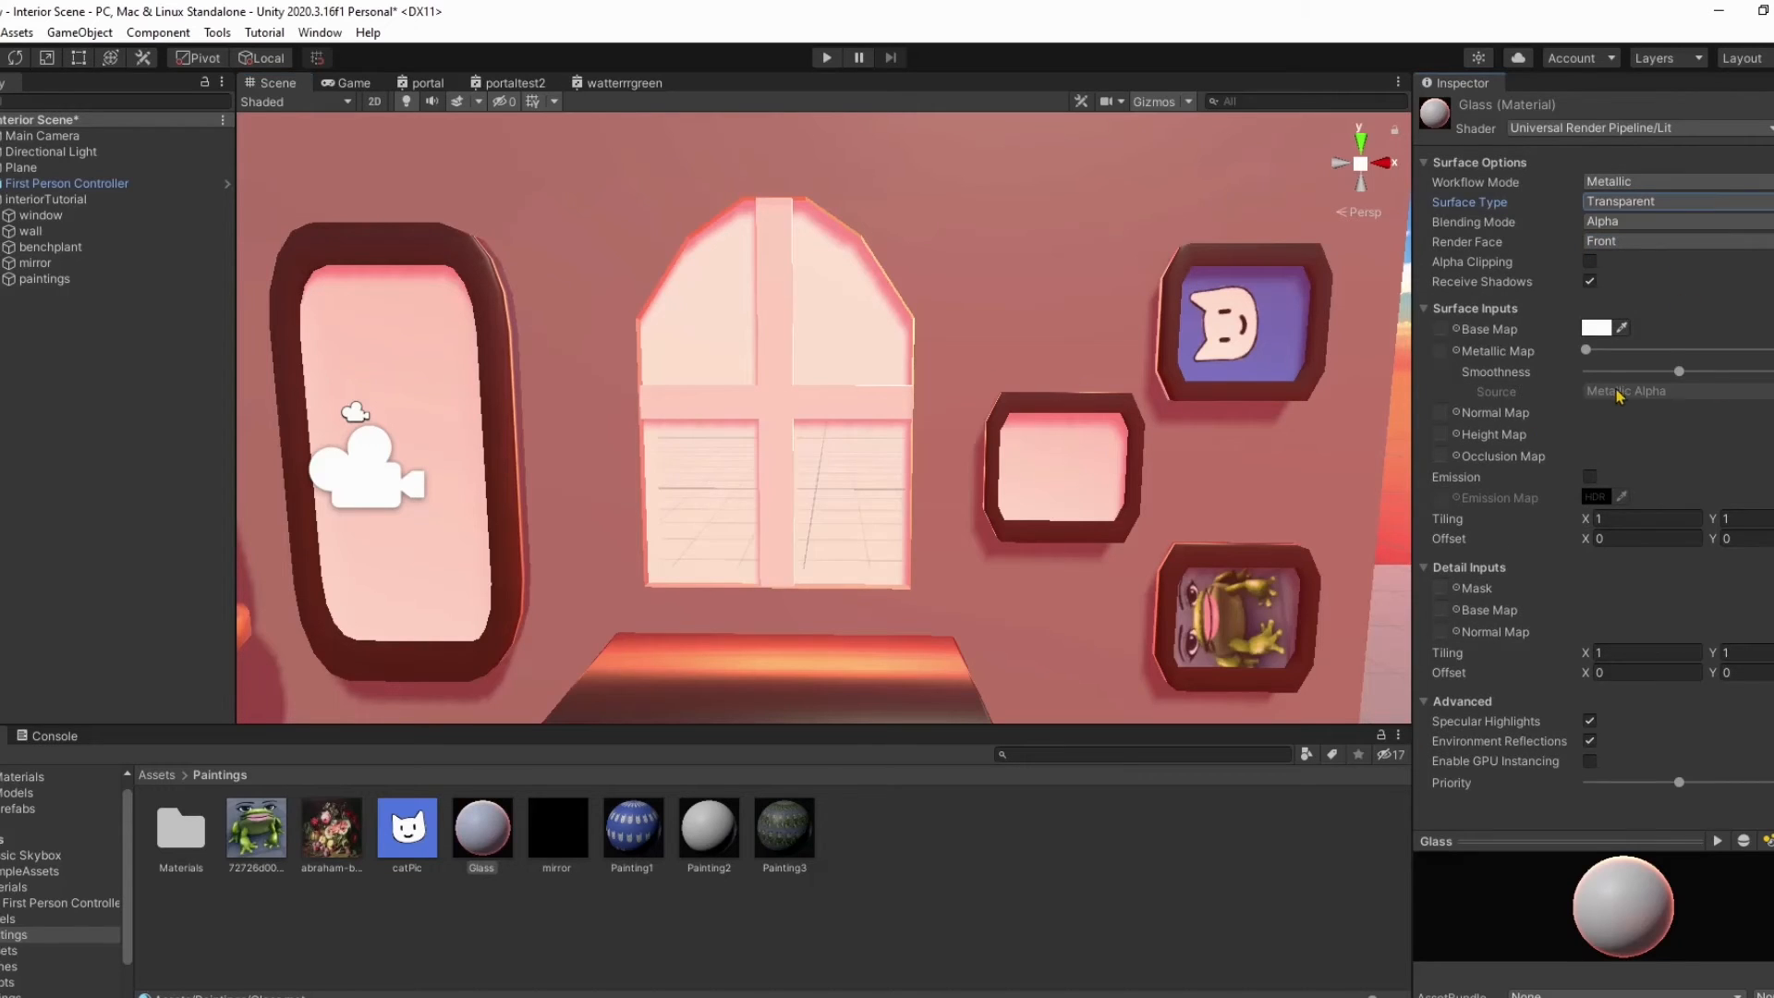
left_click(1596, 327)
left_click(1632, 535)
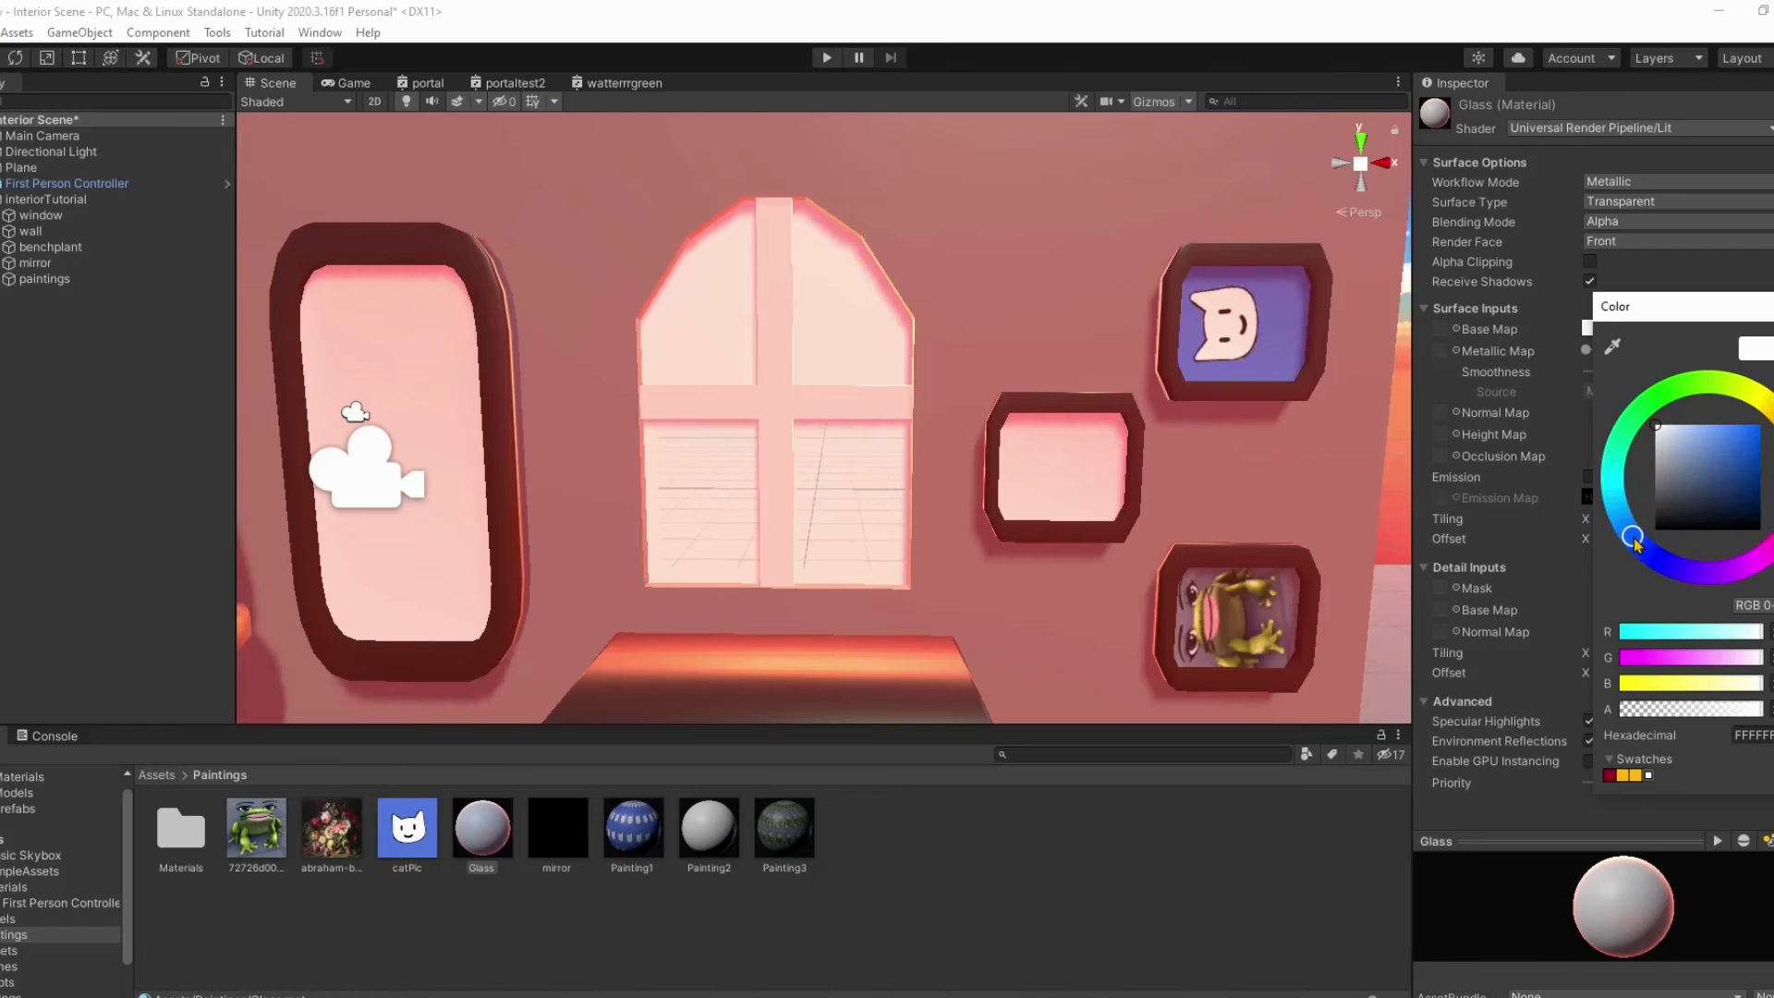
mouse_move(1666, 510)
left_mouse_down()
mouse_move(1690, 483)
mouse_move(1668, 480)
left_mouse_up()
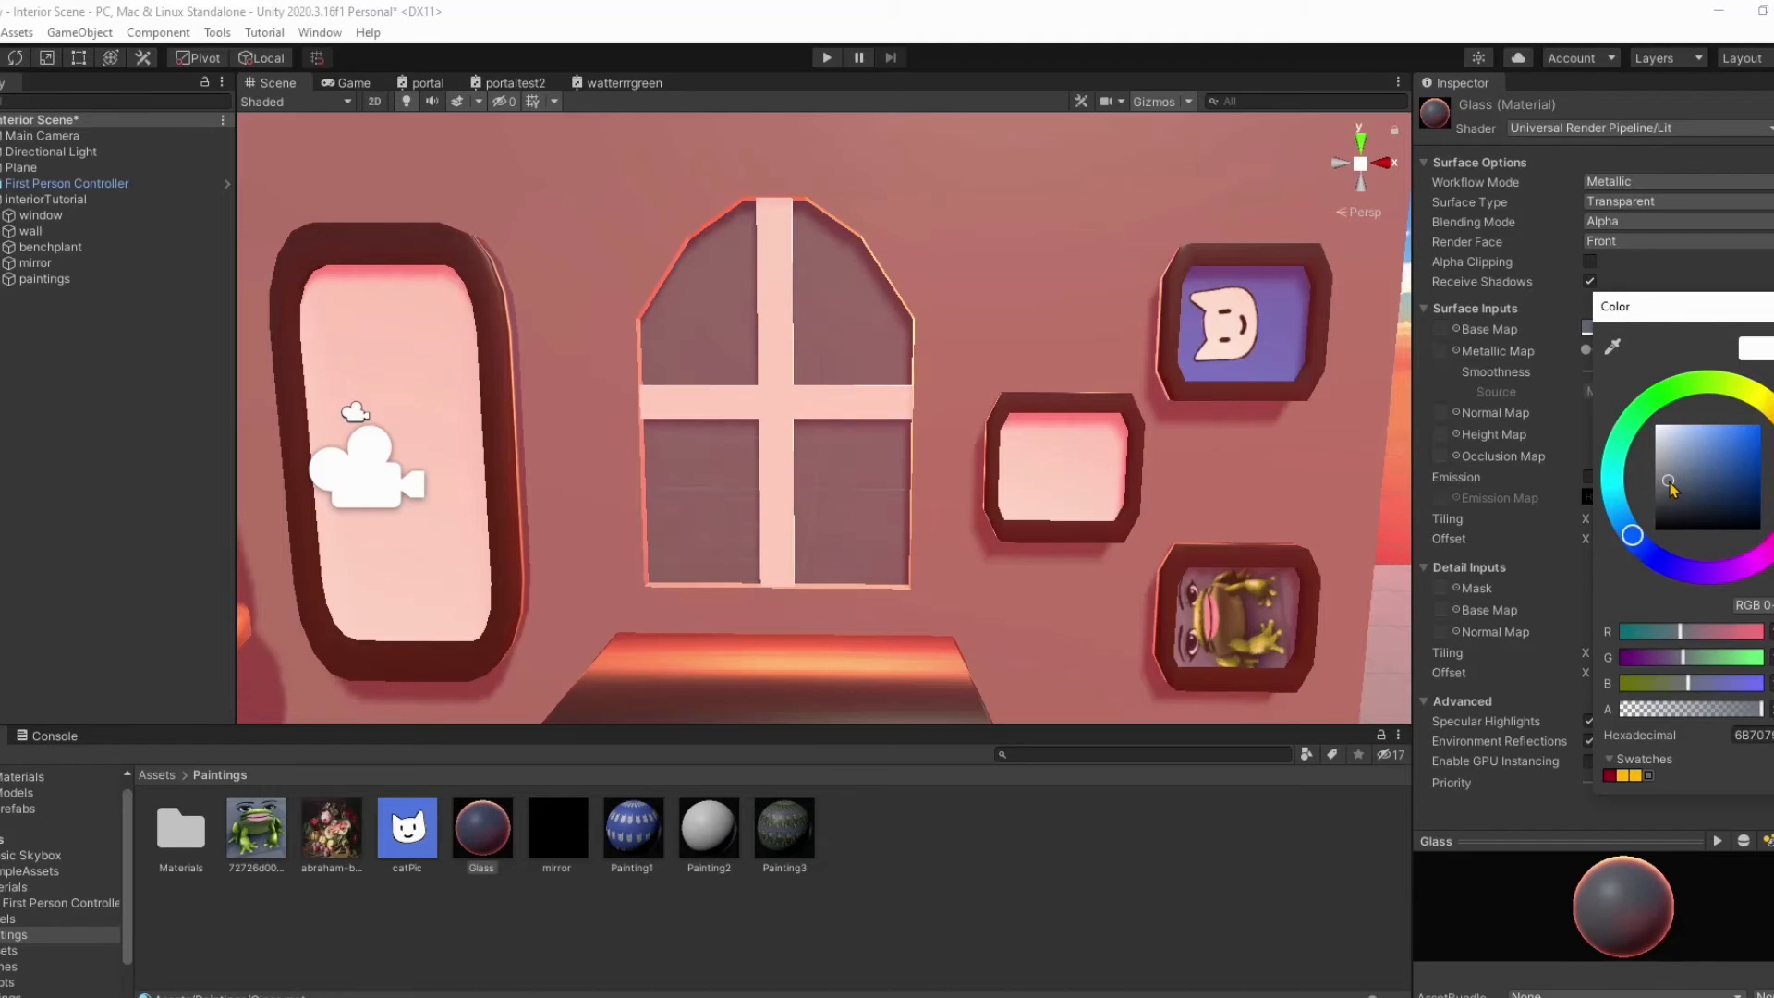
left_click_drag(1733, 712, 1711, 709)
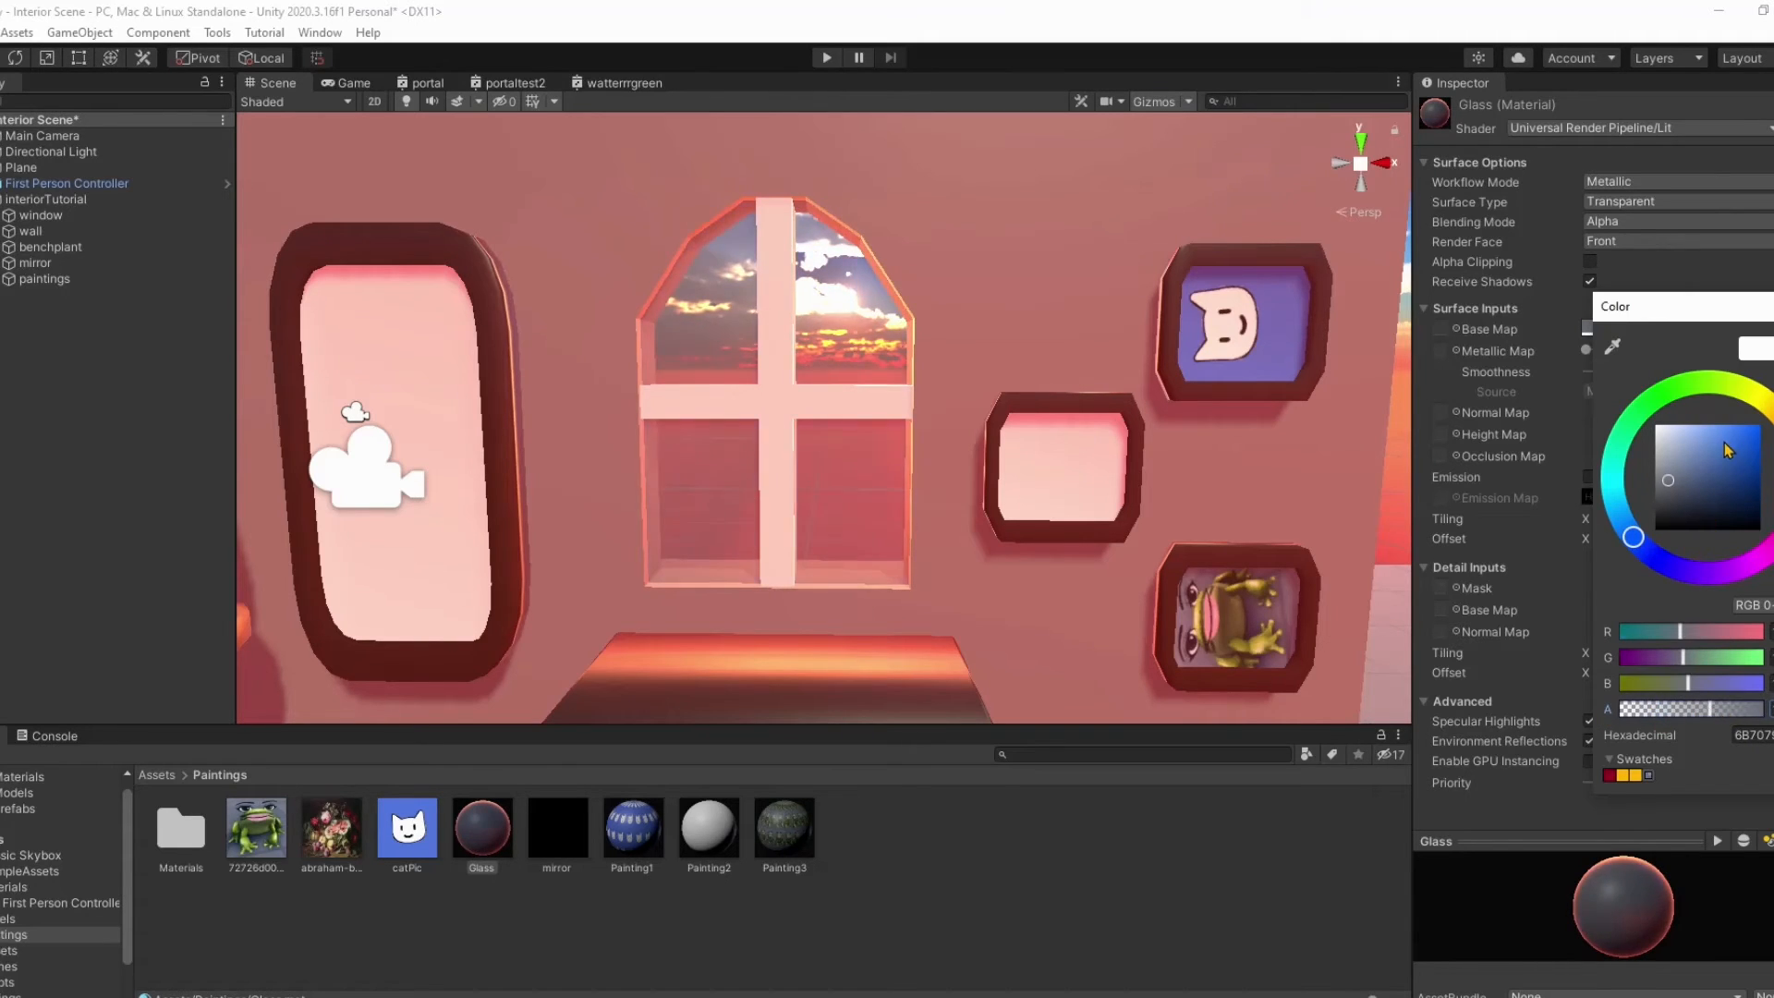
left_click_drag(1724, 444, 1718, 454)
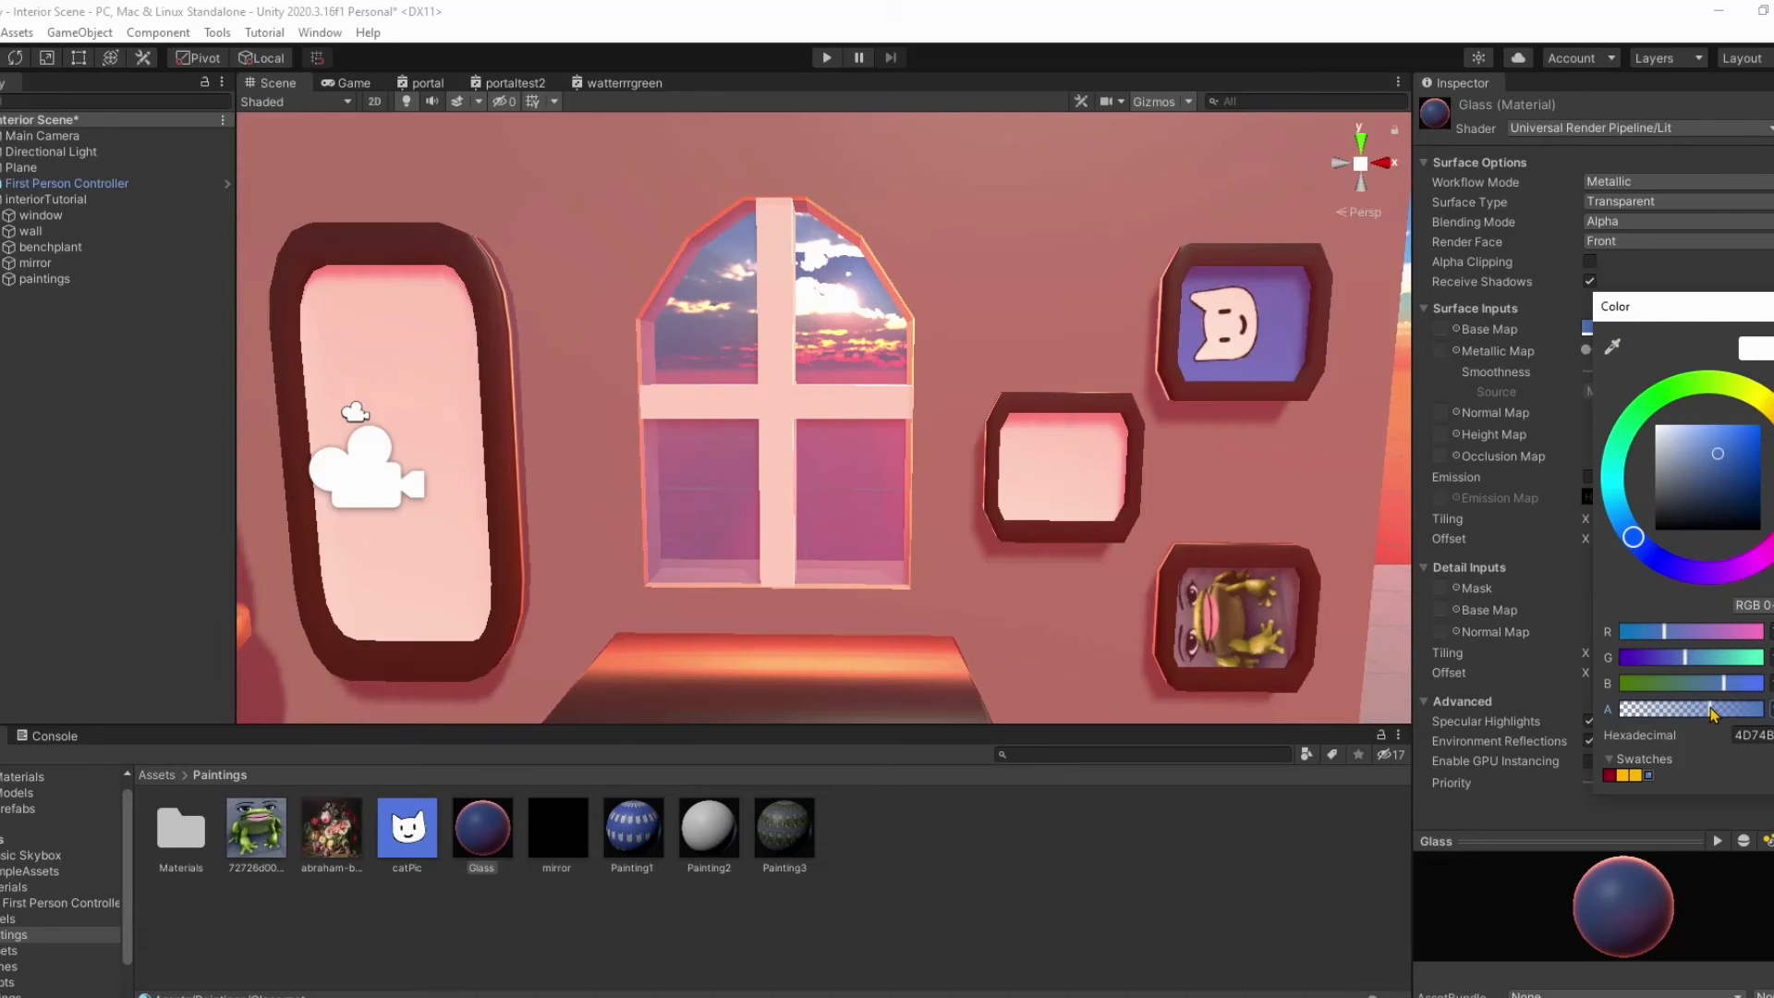
right_click(937, 471)
scroll(938, 471, "up", 3)
right_click_drag(937, 471, 1033, 502)
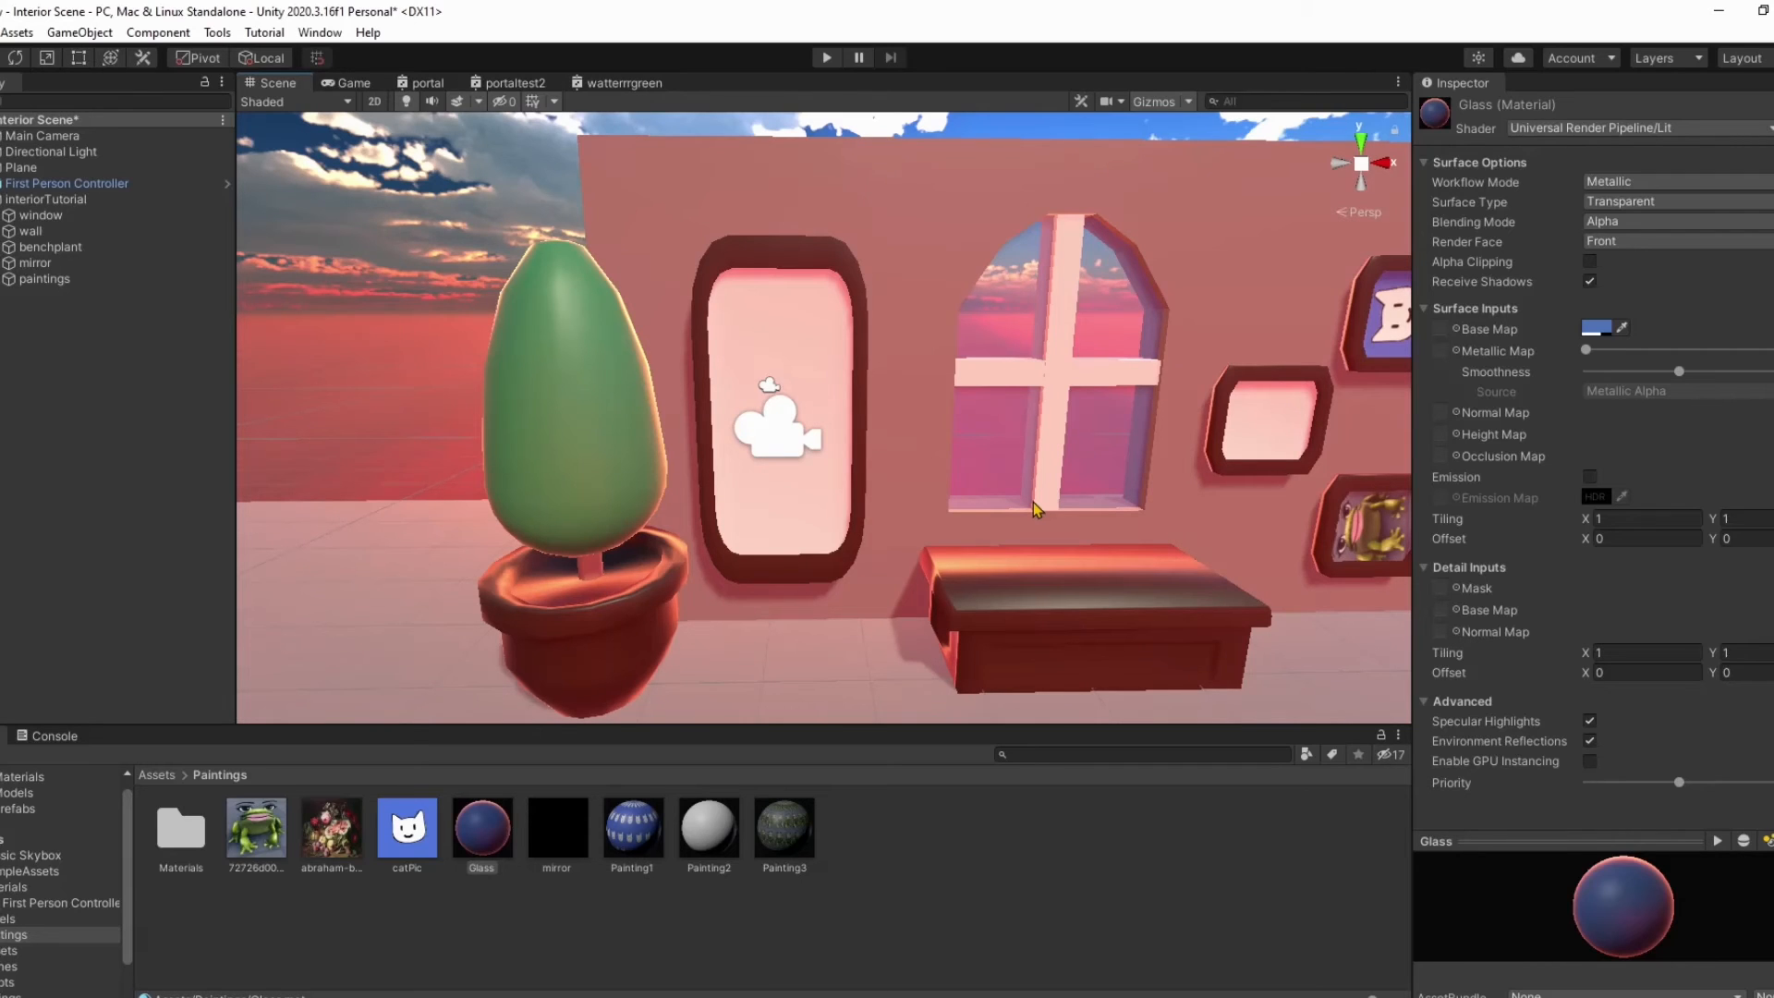
Step: Create a render texture named MirrorRender in the Paintings folder
right_click(913, 875)
mouse_move(990, 297)
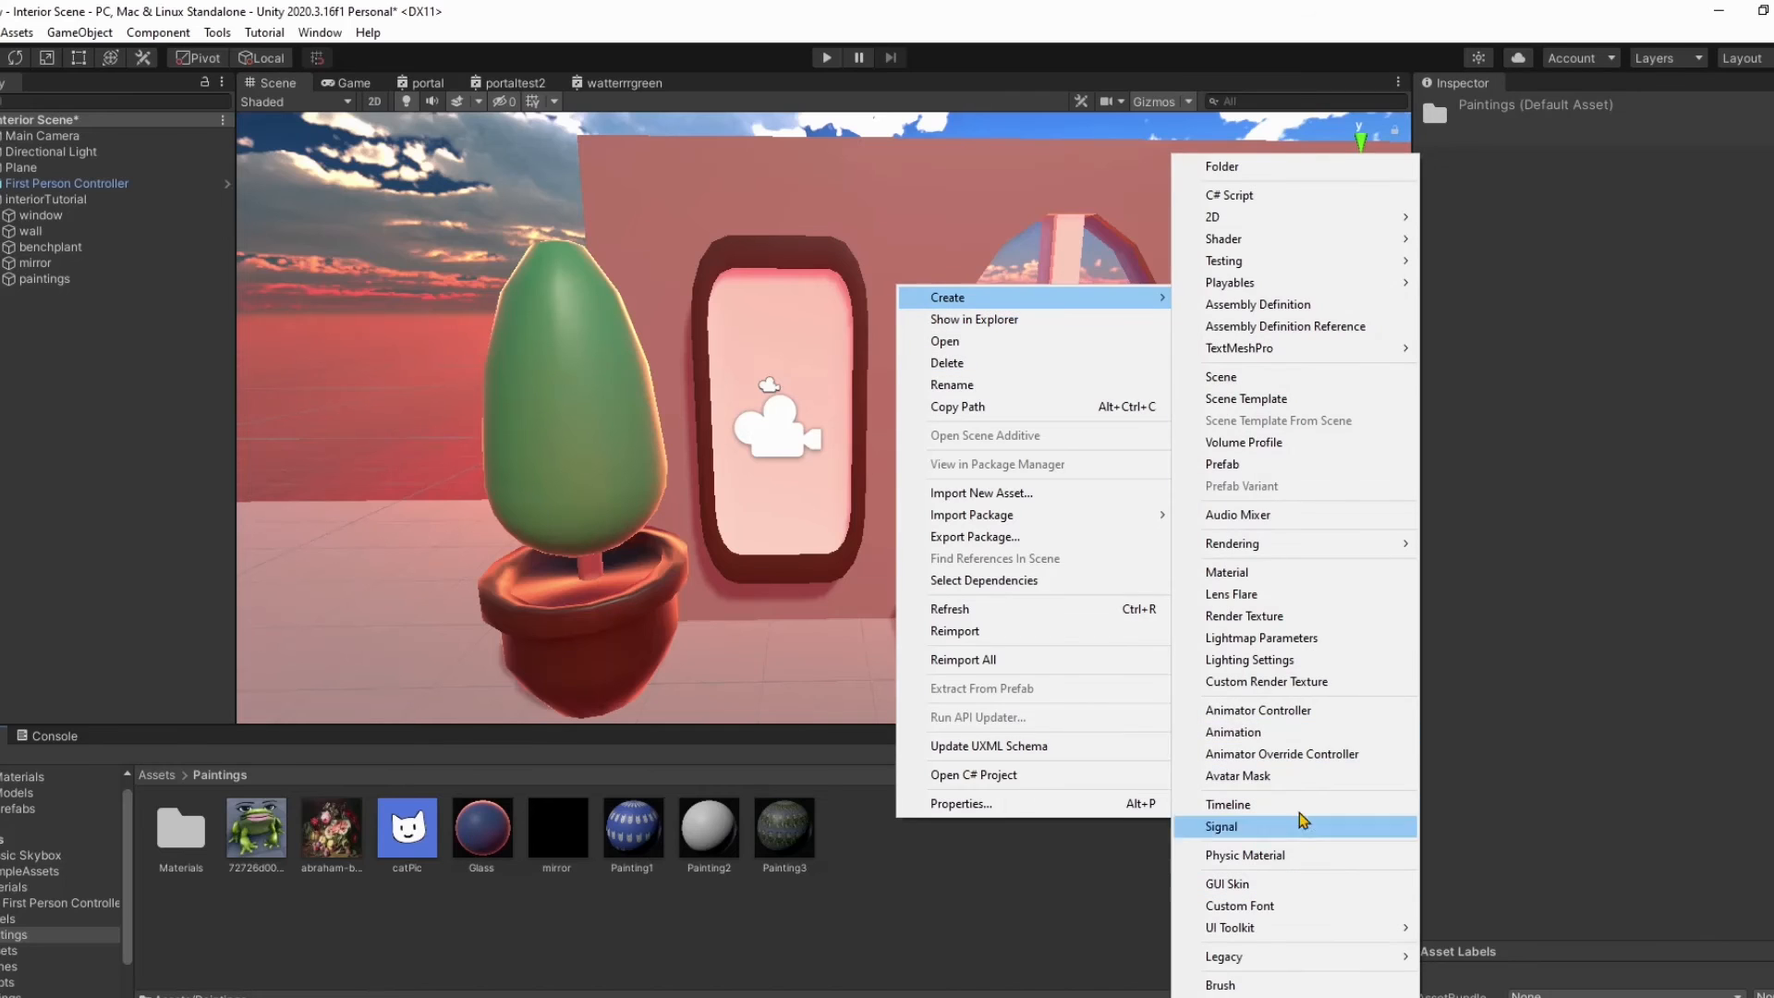
mouse_move(1265, 547)
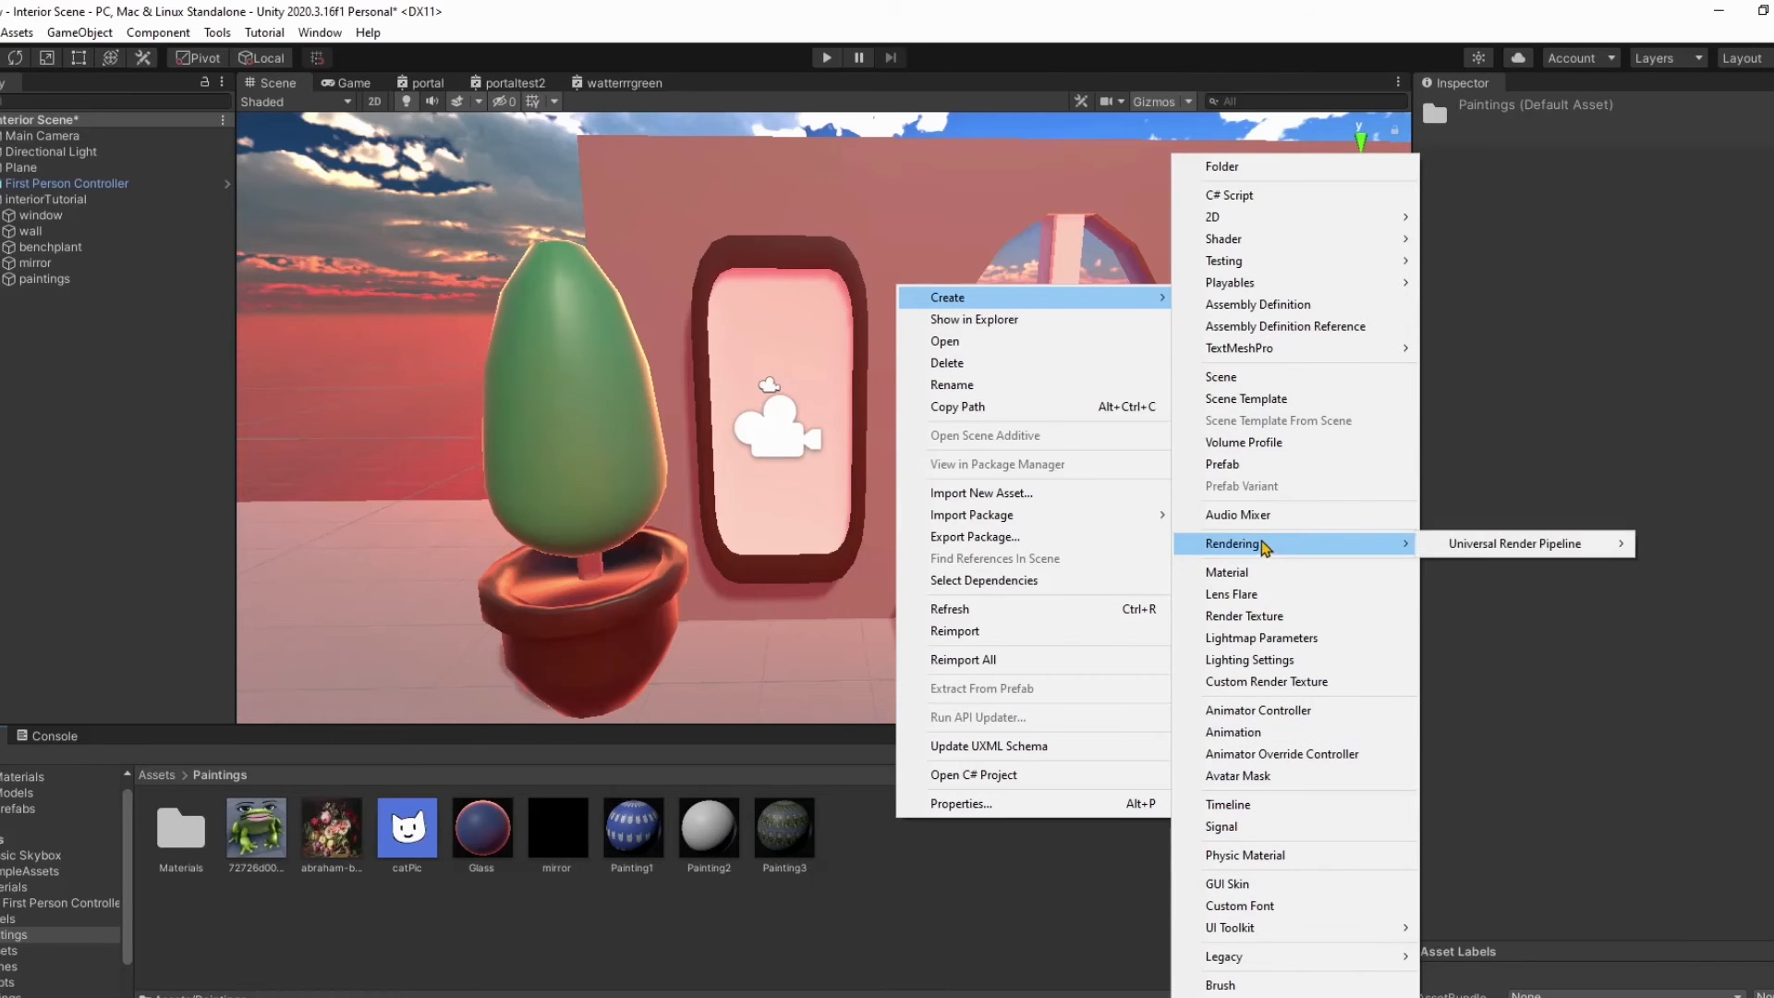
left_click(1305, 617)
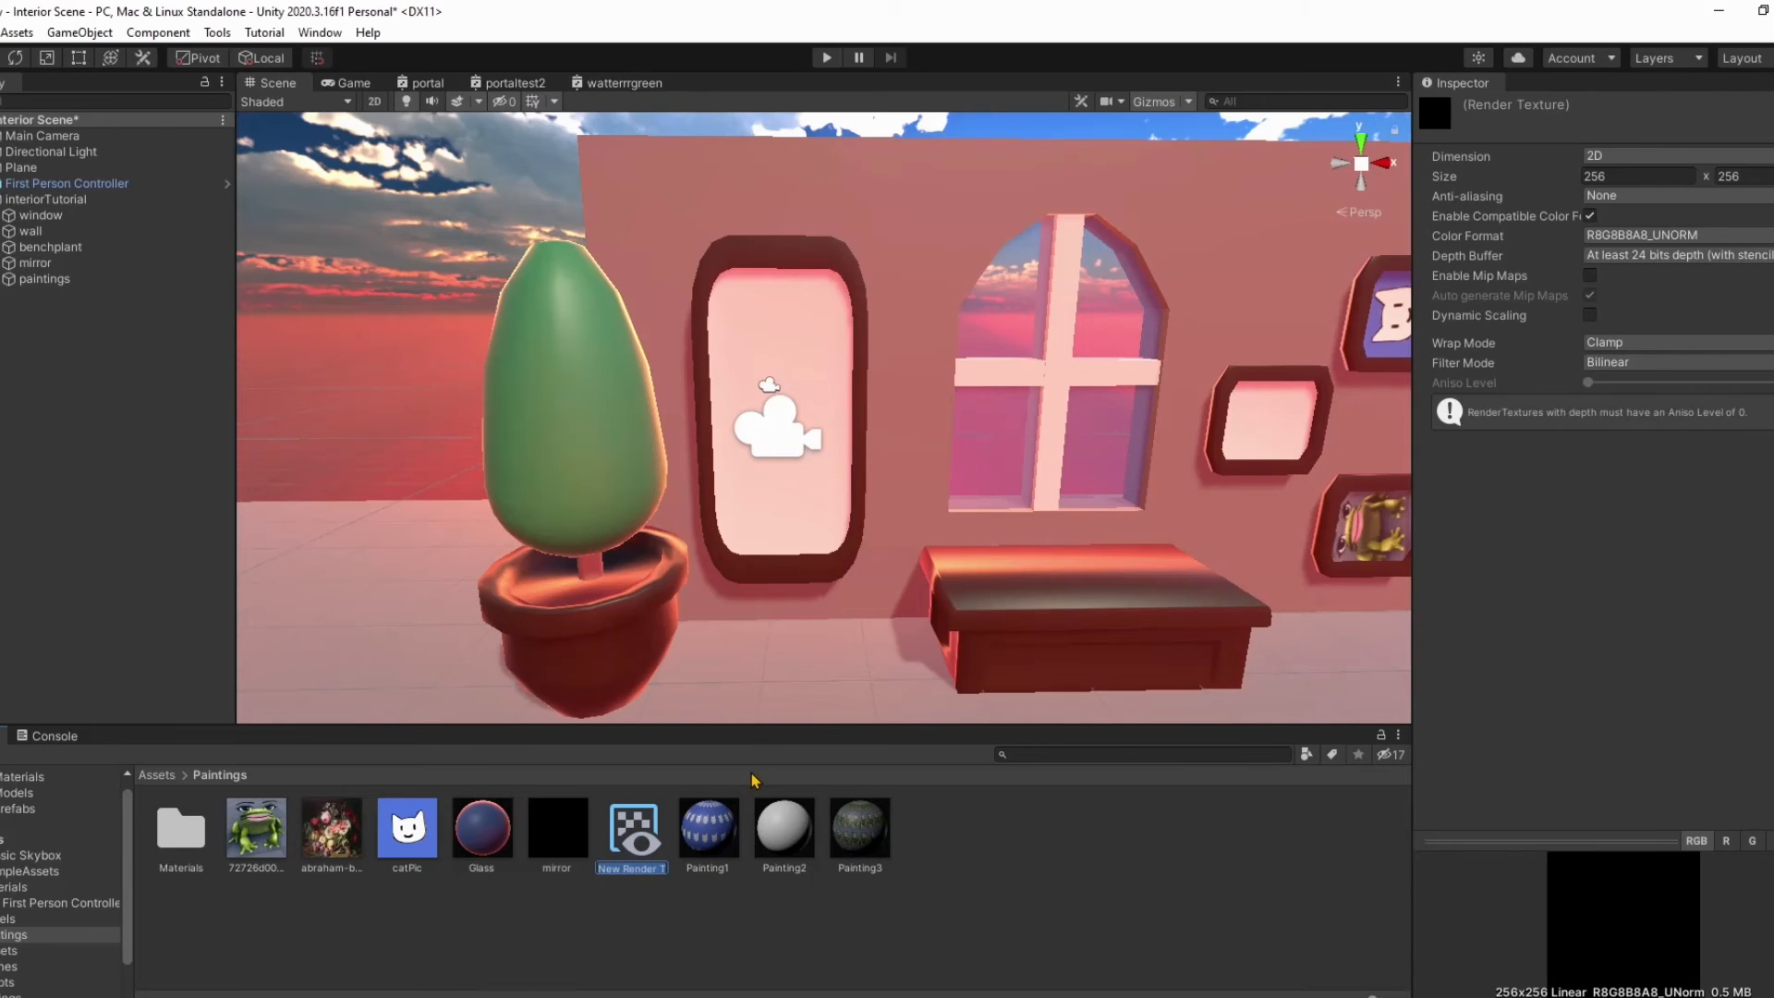
type("MirrorRender")
key("Return")
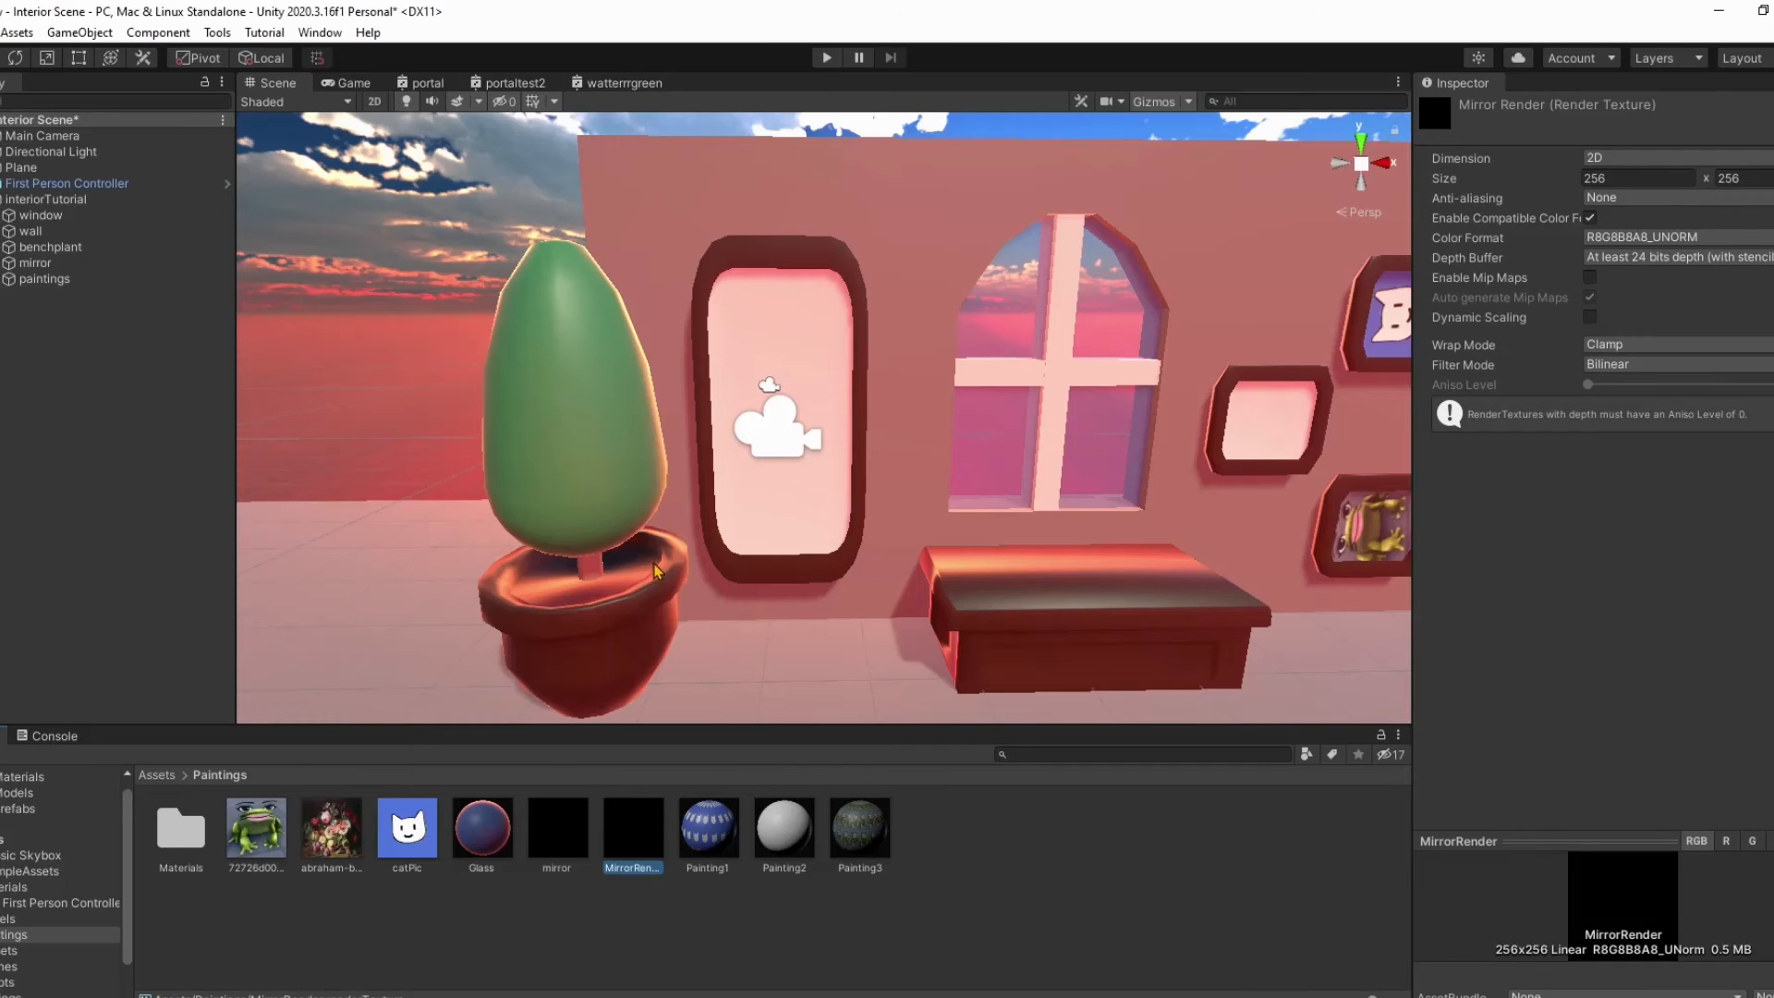
key("w")
right_click_drag(628, 453, 719, 531)
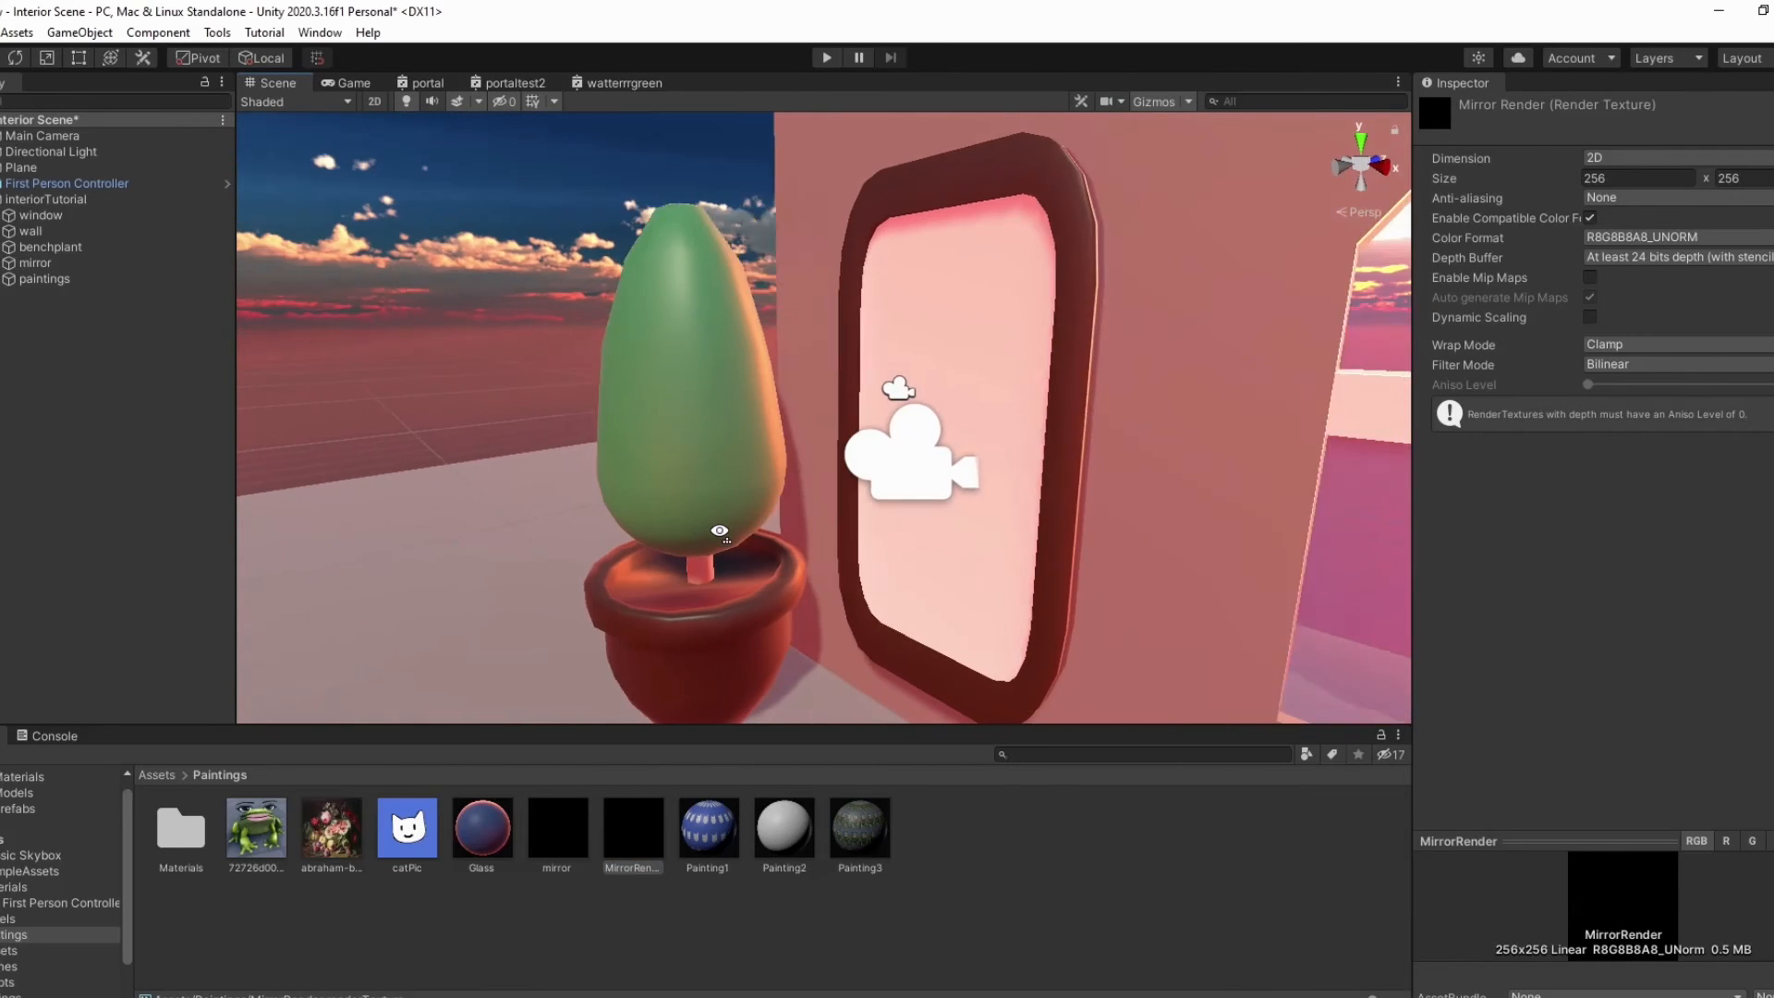
Step: Set the mirror camera's output texture to MirrorRender, and apply that render texture to the mirror on the wall
left_click(878, 488)
right_click_drag(878, 488, 1148, 446)
left_click_drag(873, 524, 936, 534)
mouse_move(935, 534)
right_mouse_down()
mouse_move(952, 517)
mouse_move(832, 499)
mouse_move(1108, 519)
mouse_move(1585, 599)
mouse_move(71, 617)
mouse_move(1737, 600)
mouse_move(1643, 561)
right_mouse_up()
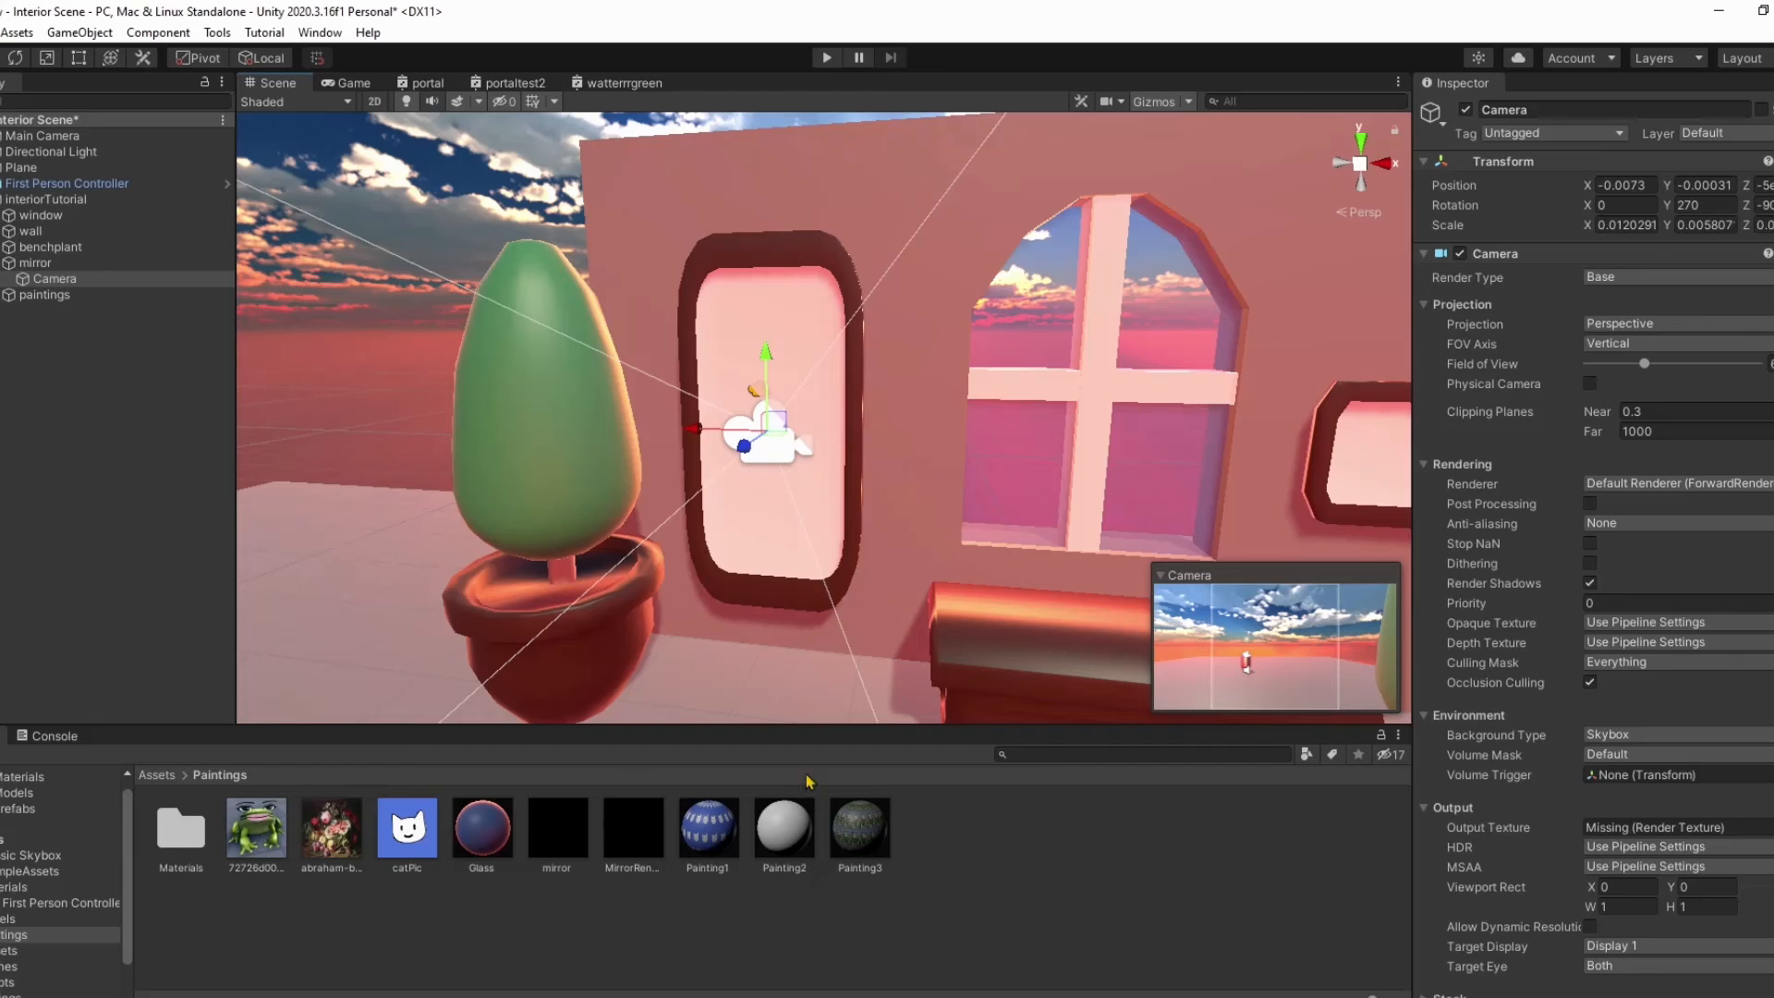
scroll(1501, 691, "down", 2)
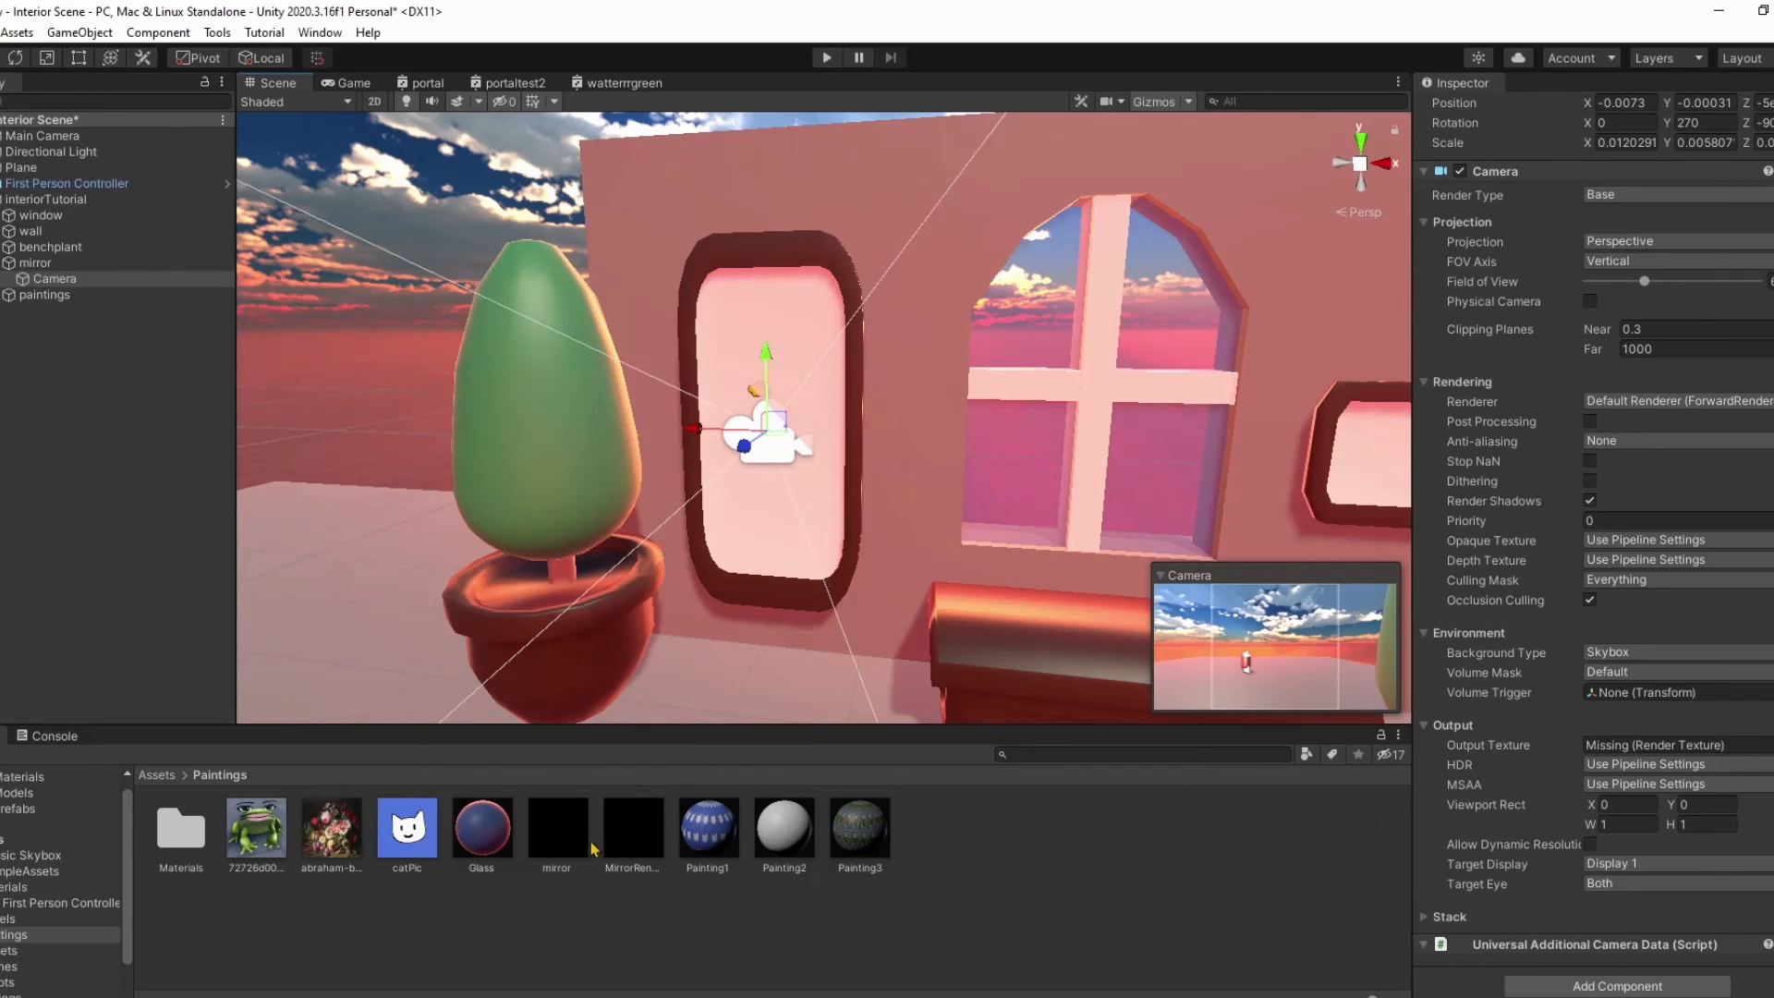
left_click_drag(629, 839, 1659, 746)
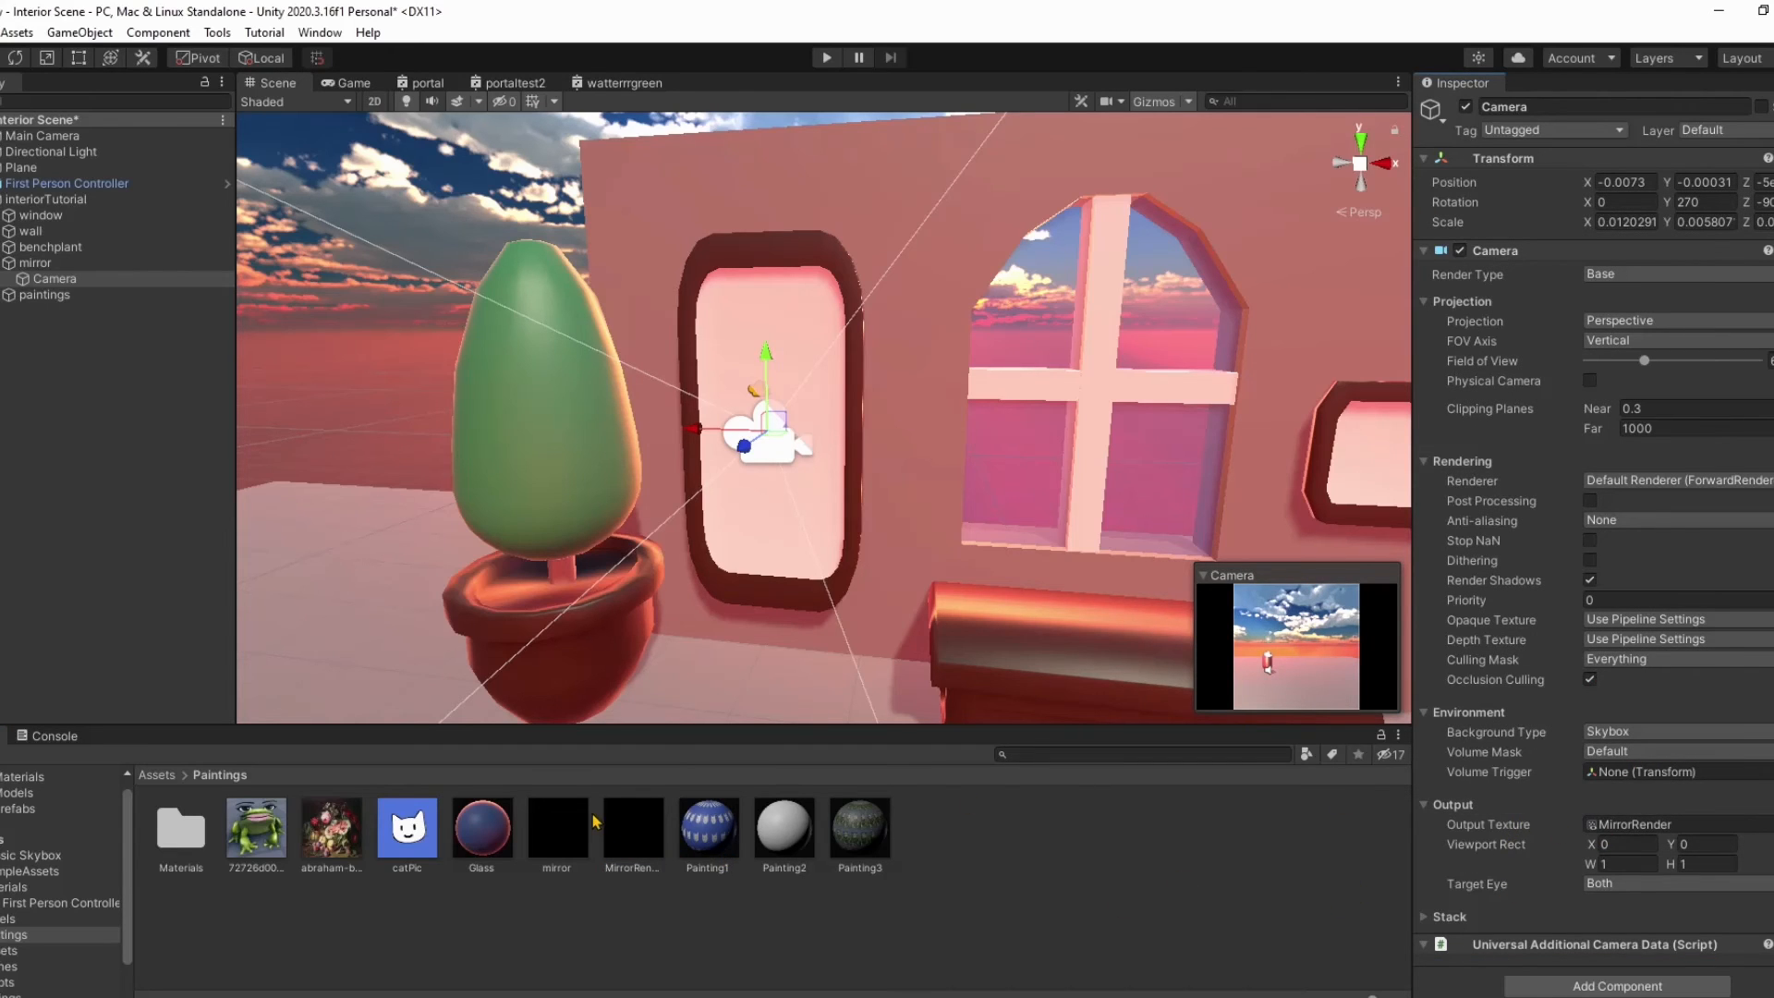
left_click(634, 832)
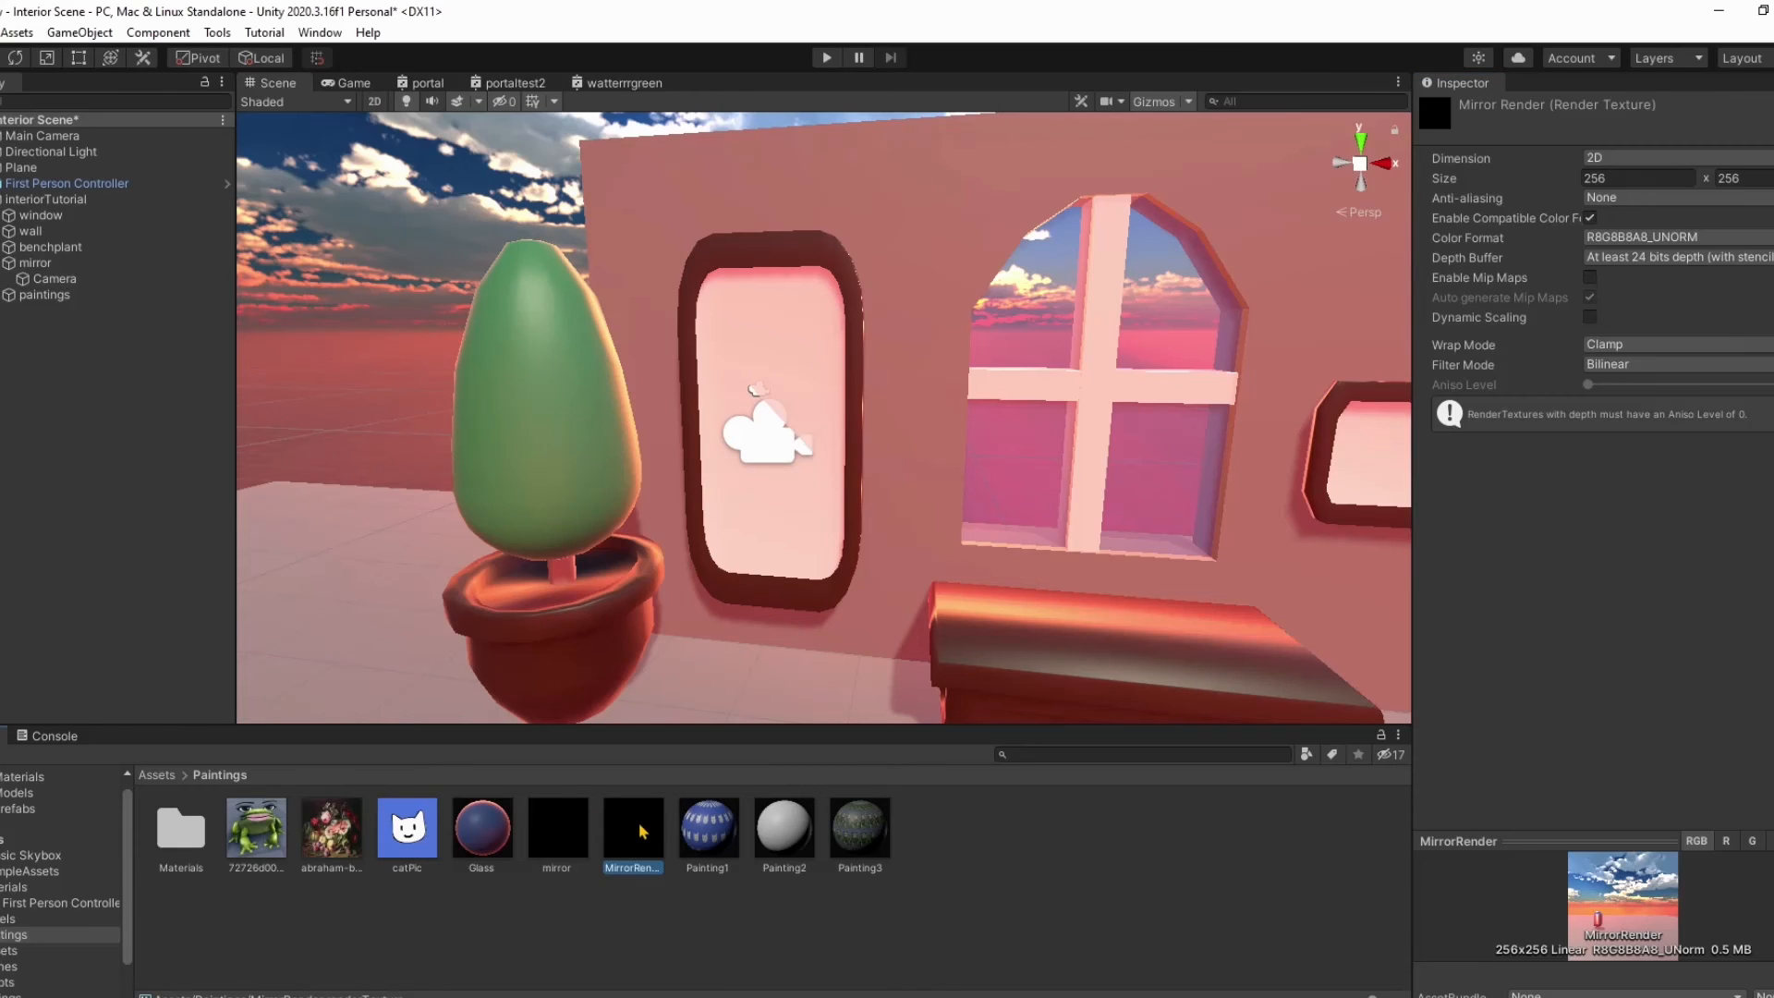
left_click_drag(664, 786, 736, 367)
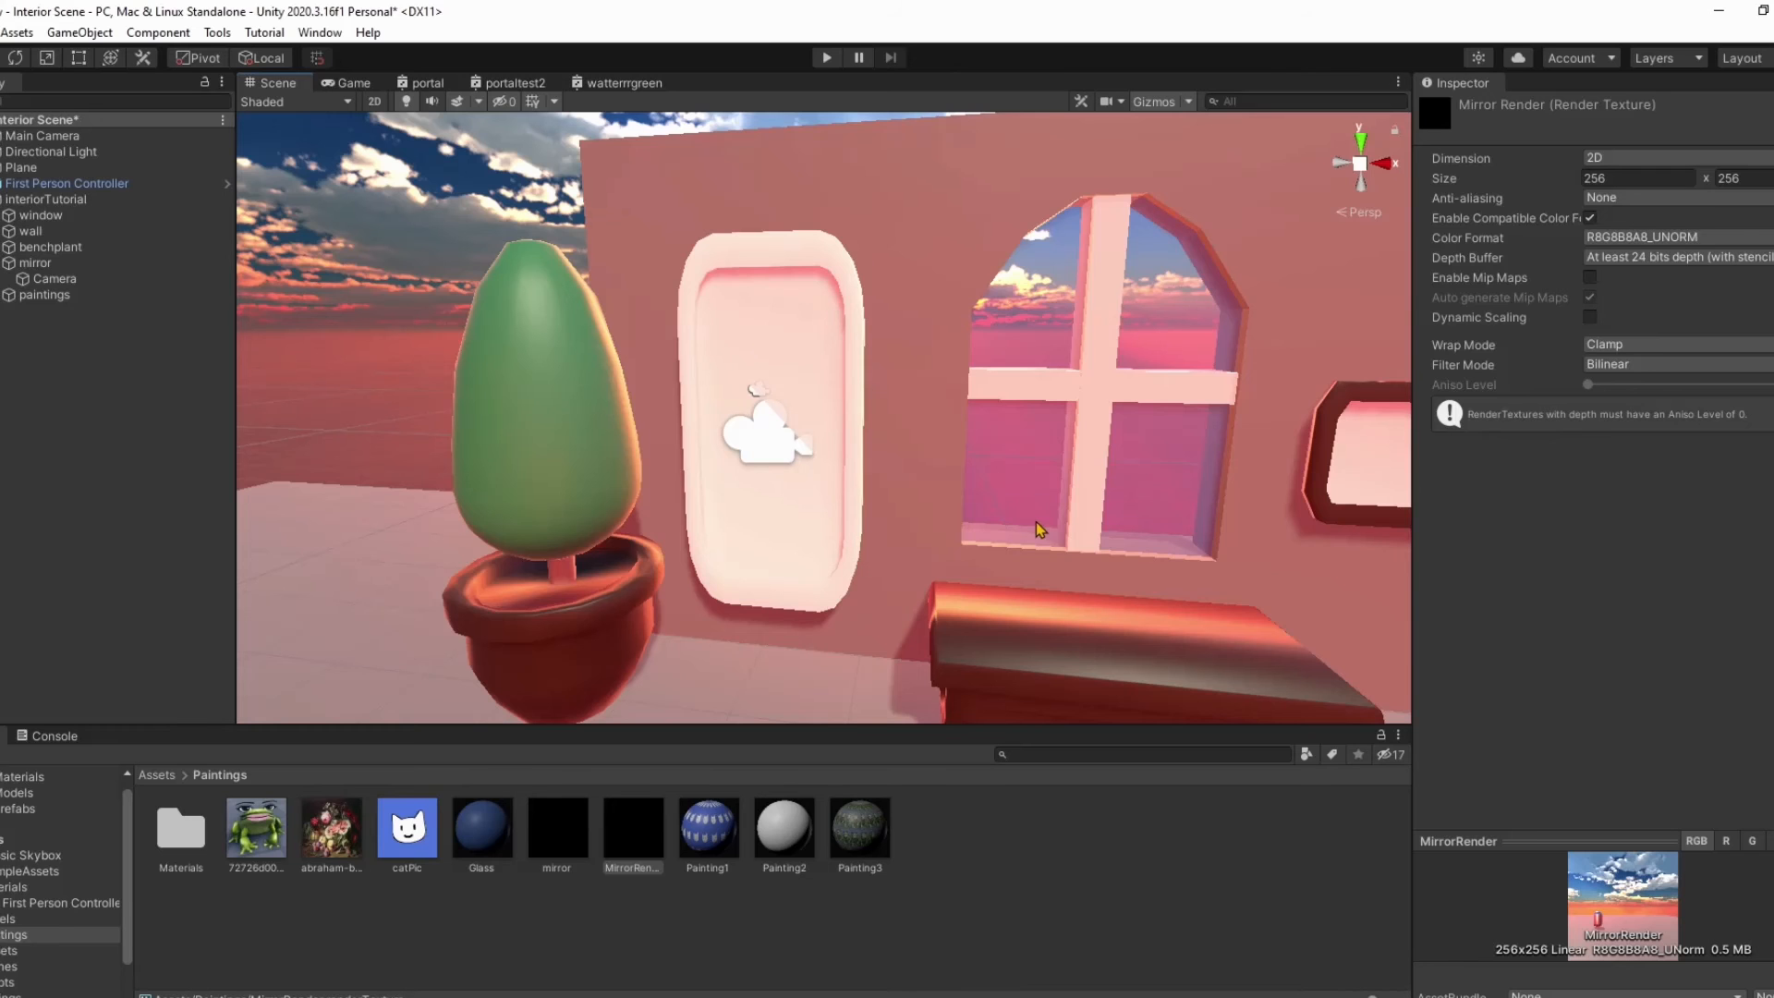
Step: Assign the floral still-life image as the Painting2 material's base map, and apply Painting2 to the empty middle frame
mouse_move(1040, 529)
right_mouse_down()
mouse_move(1112, 503)
mouse_move(1100, 487)
mouse_move(1037, 524)
right_mouse_up()
key("w")
key("s")
left_click(766, 834)
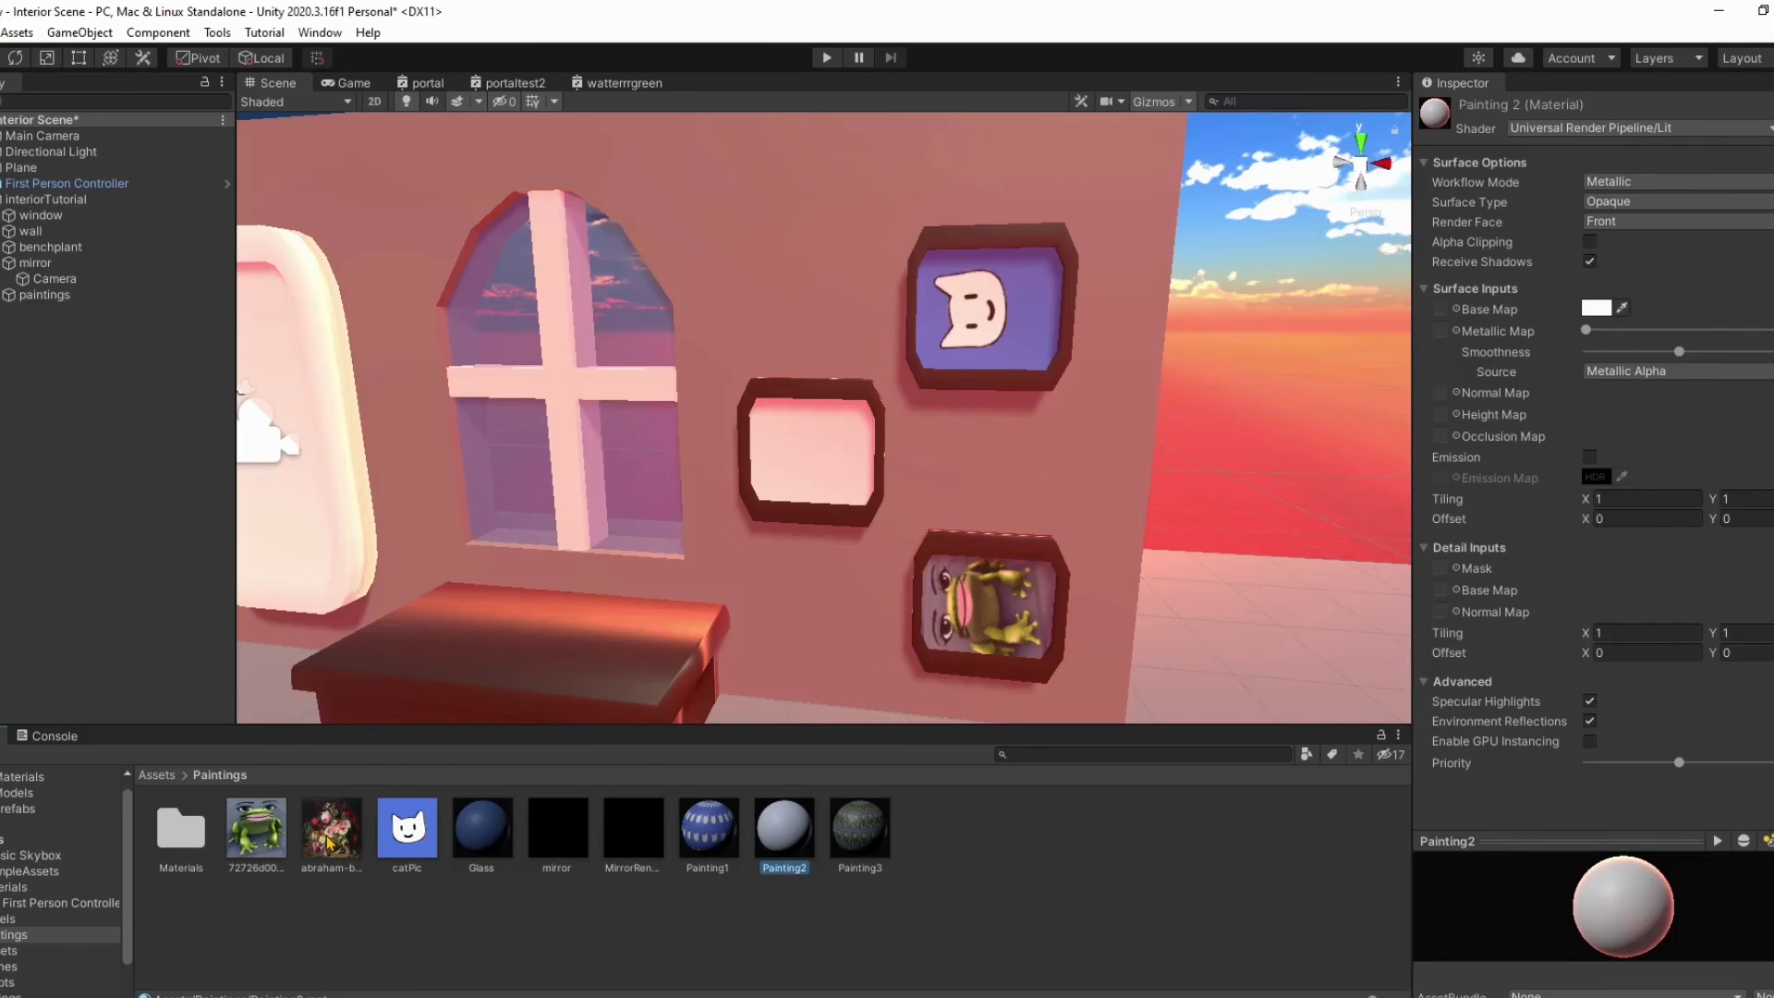
mouse_move(330, 843)
left_mouse_down()
mouse_move(342, 865)
mouse_move(1444, 314)
left_mouse_up()
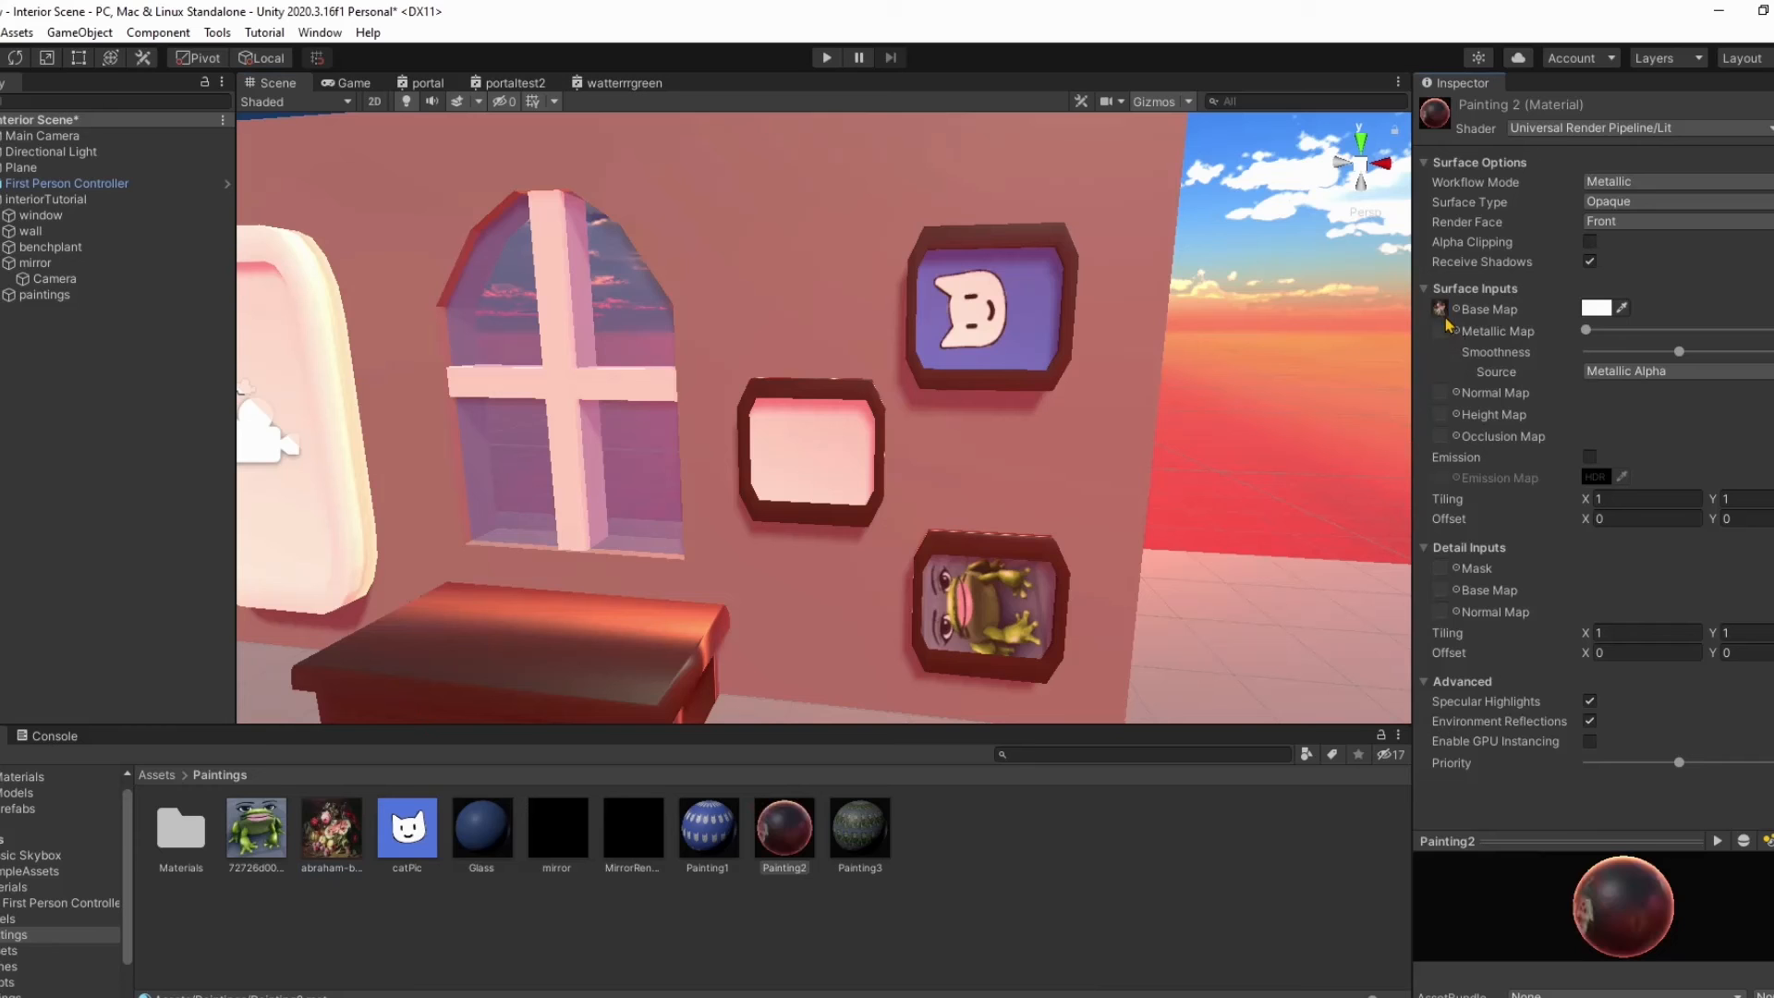
left_click_drag(800, 815, 827, 469)
Step: Set the Painting2 material's surface tiling to X 10 and Y 5
mouse_move(901, 615)
right_mouse_down()
mouse_move(884, 752)
mouse_move(966, 638)
mouse_move(926, 565)
mouse_move(924, 608)
right_mouse_up()
key("w")
key("s")
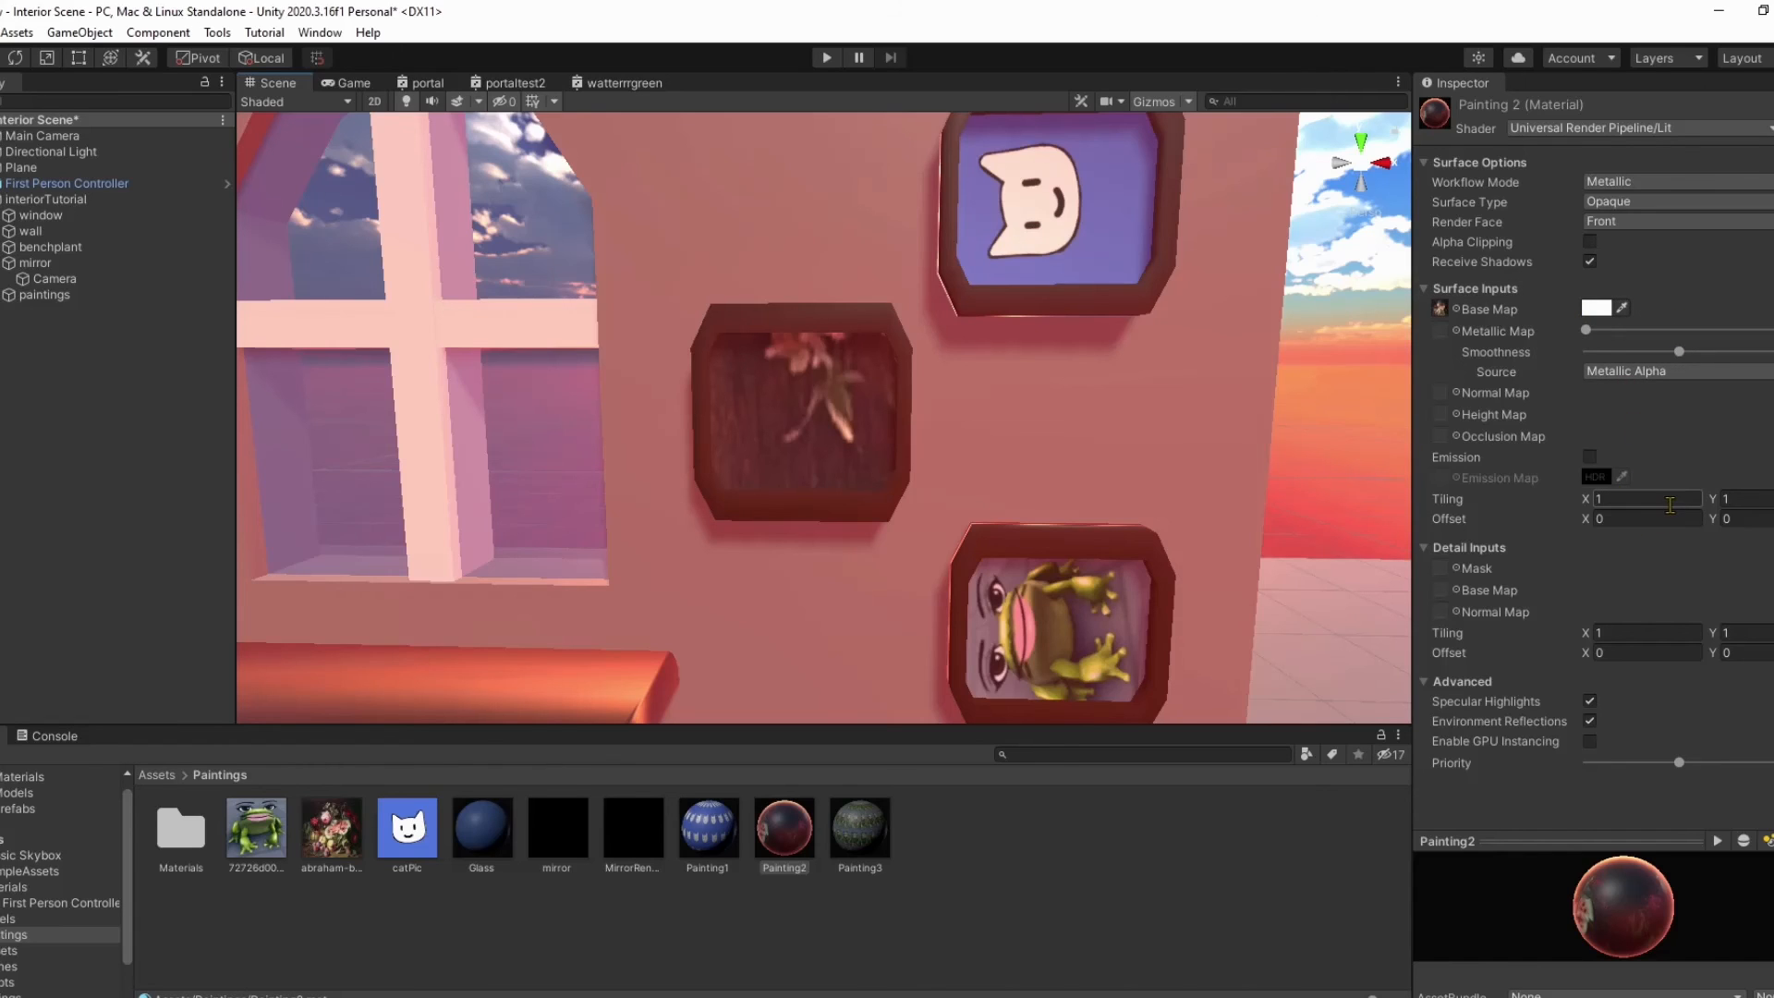
left_click(1670, 504)
type("10")
type("5")
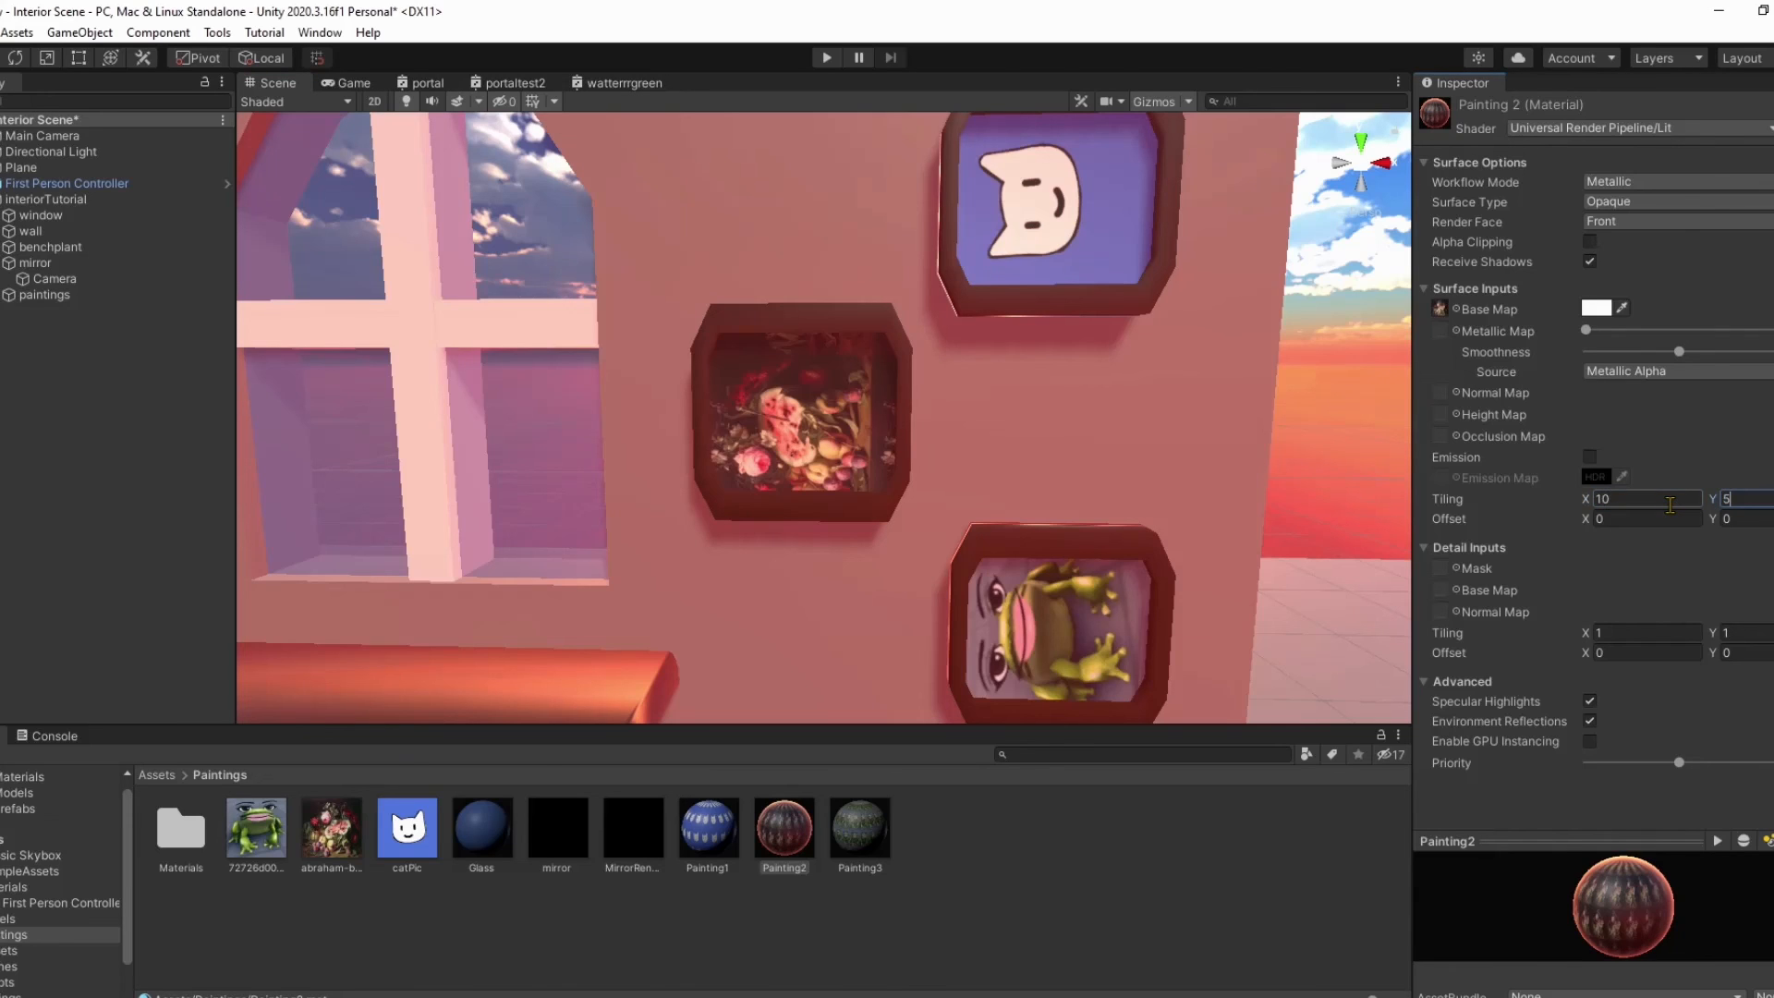
Step: Set the Painting2 material's surface offset to X -0.23 and Y 0.08
left_click(1582, 517)
left_click_drag(1583, 515, 1583, 516)
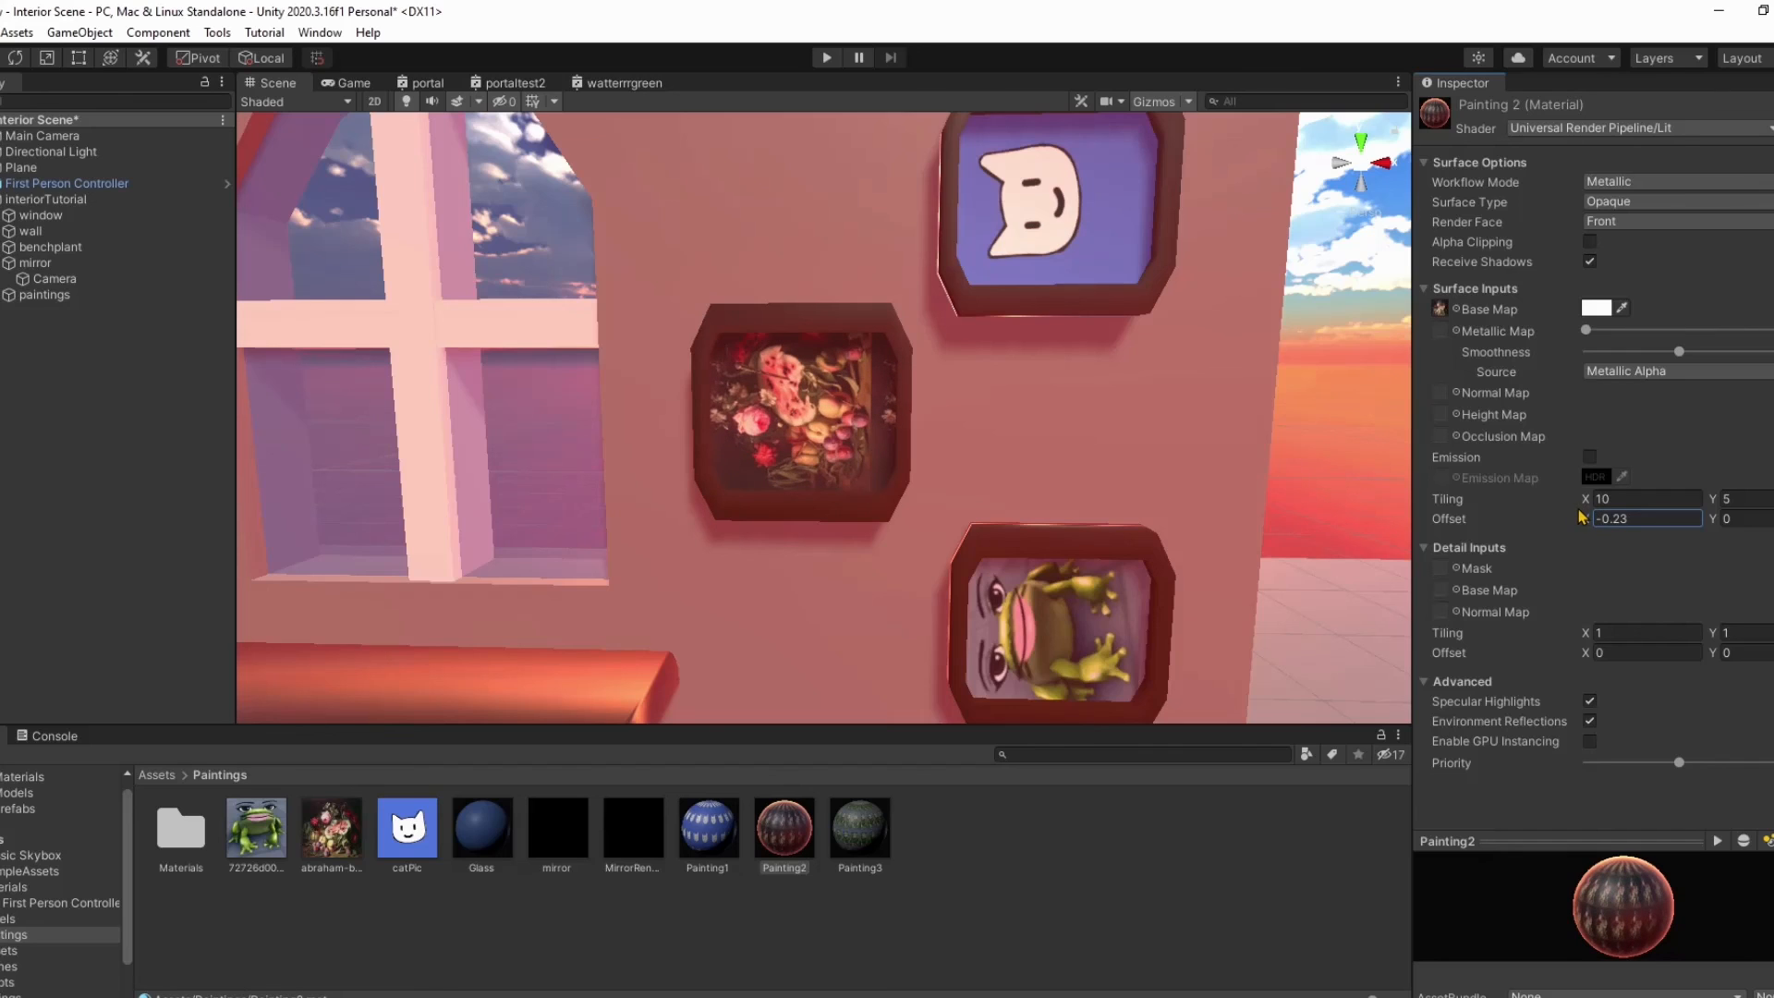
left_click_drag(1710, 523, 1712, 528)
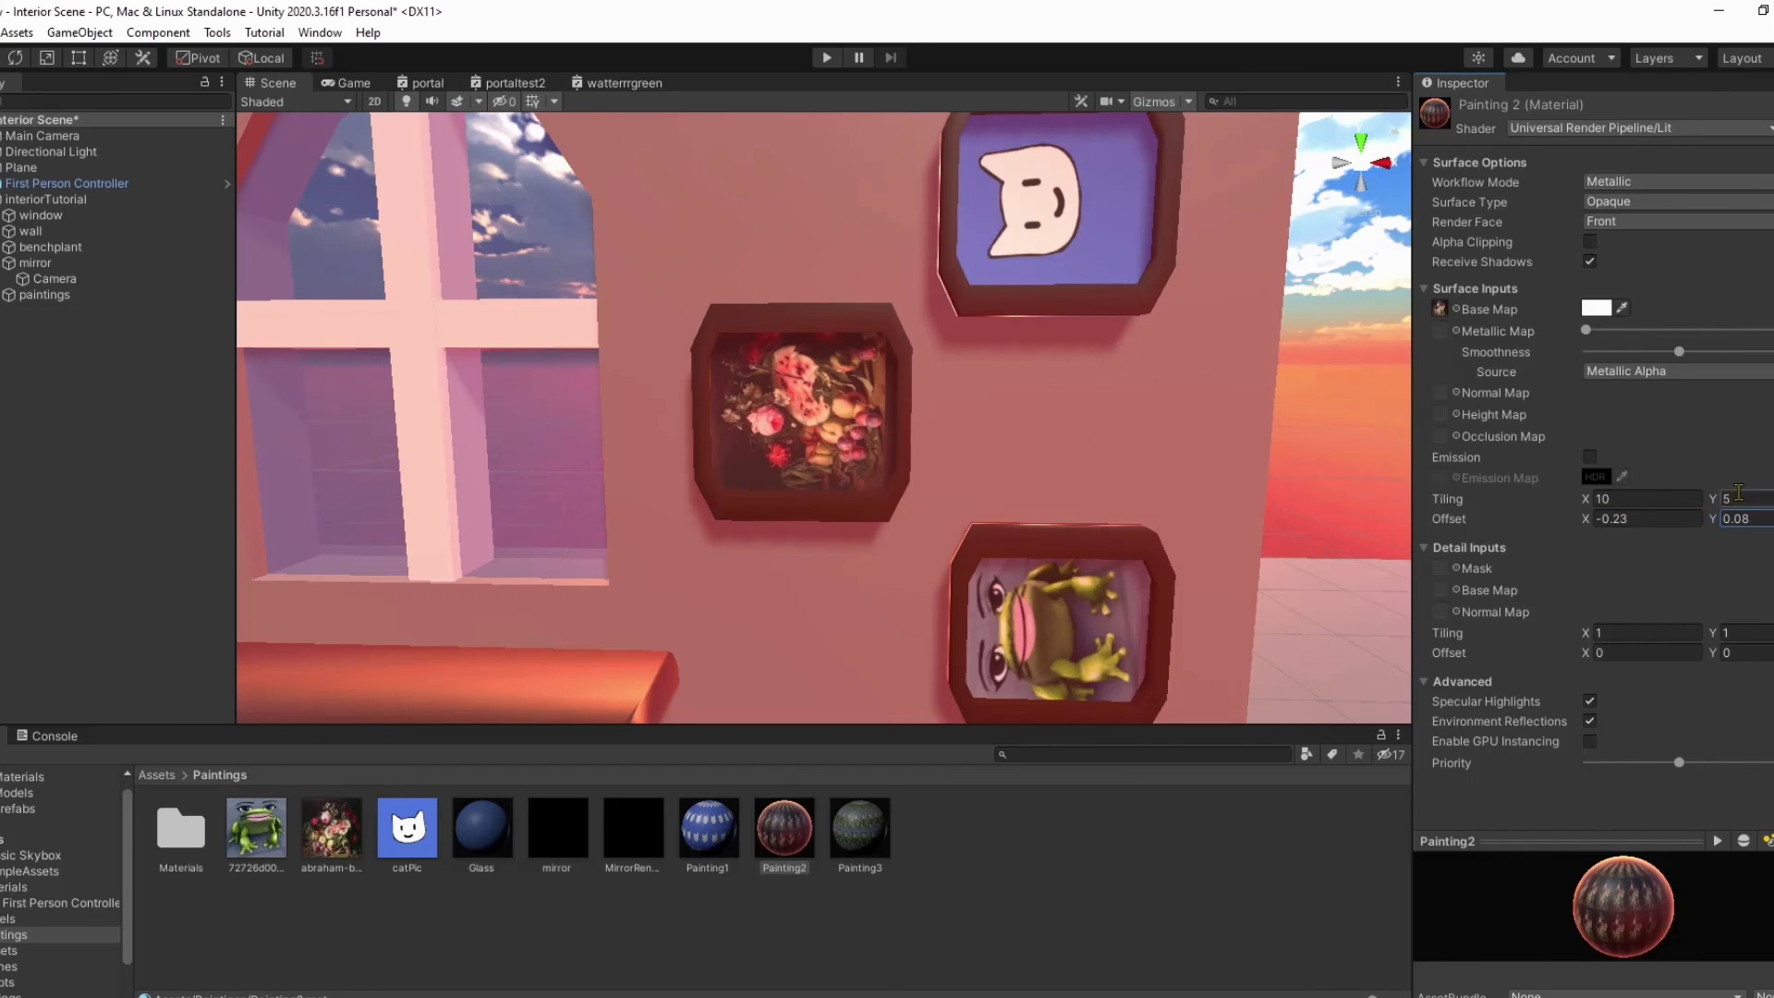
Step: Try Y tiling values of 7, 10 and 4 on the Painting2 material, and return it to 5
left_click(1738, 497)
type("7")
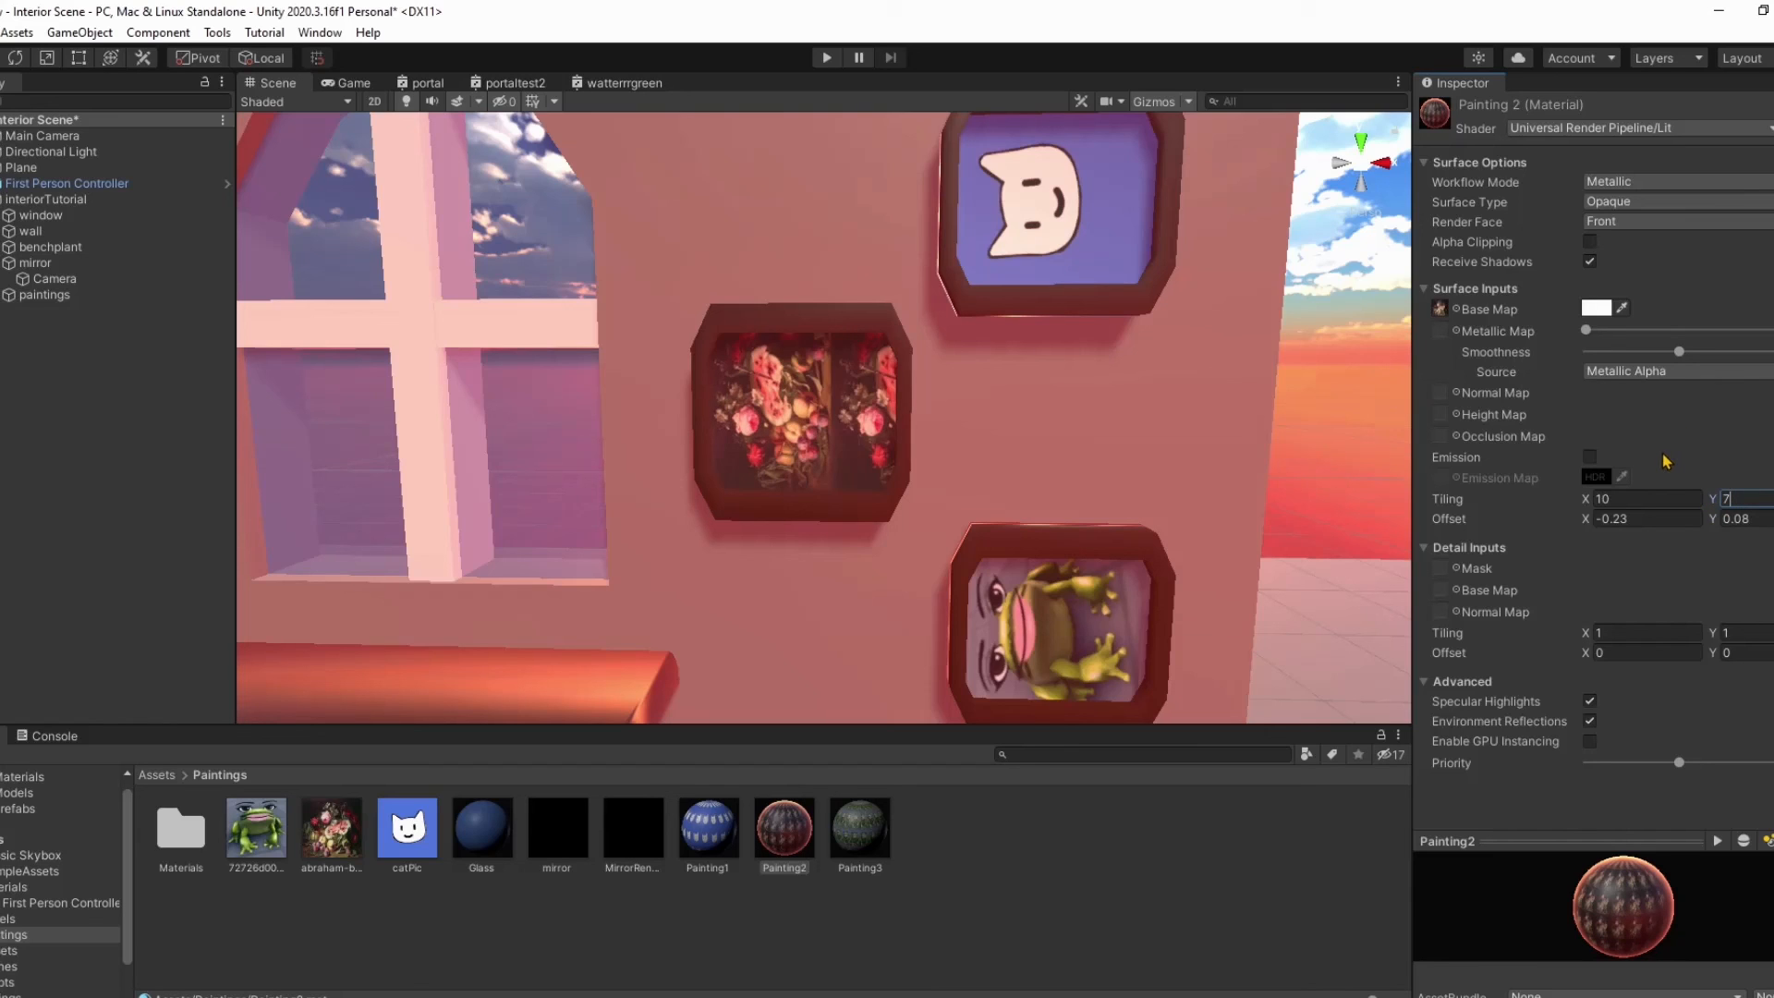
key("BackSpace")
type("10")
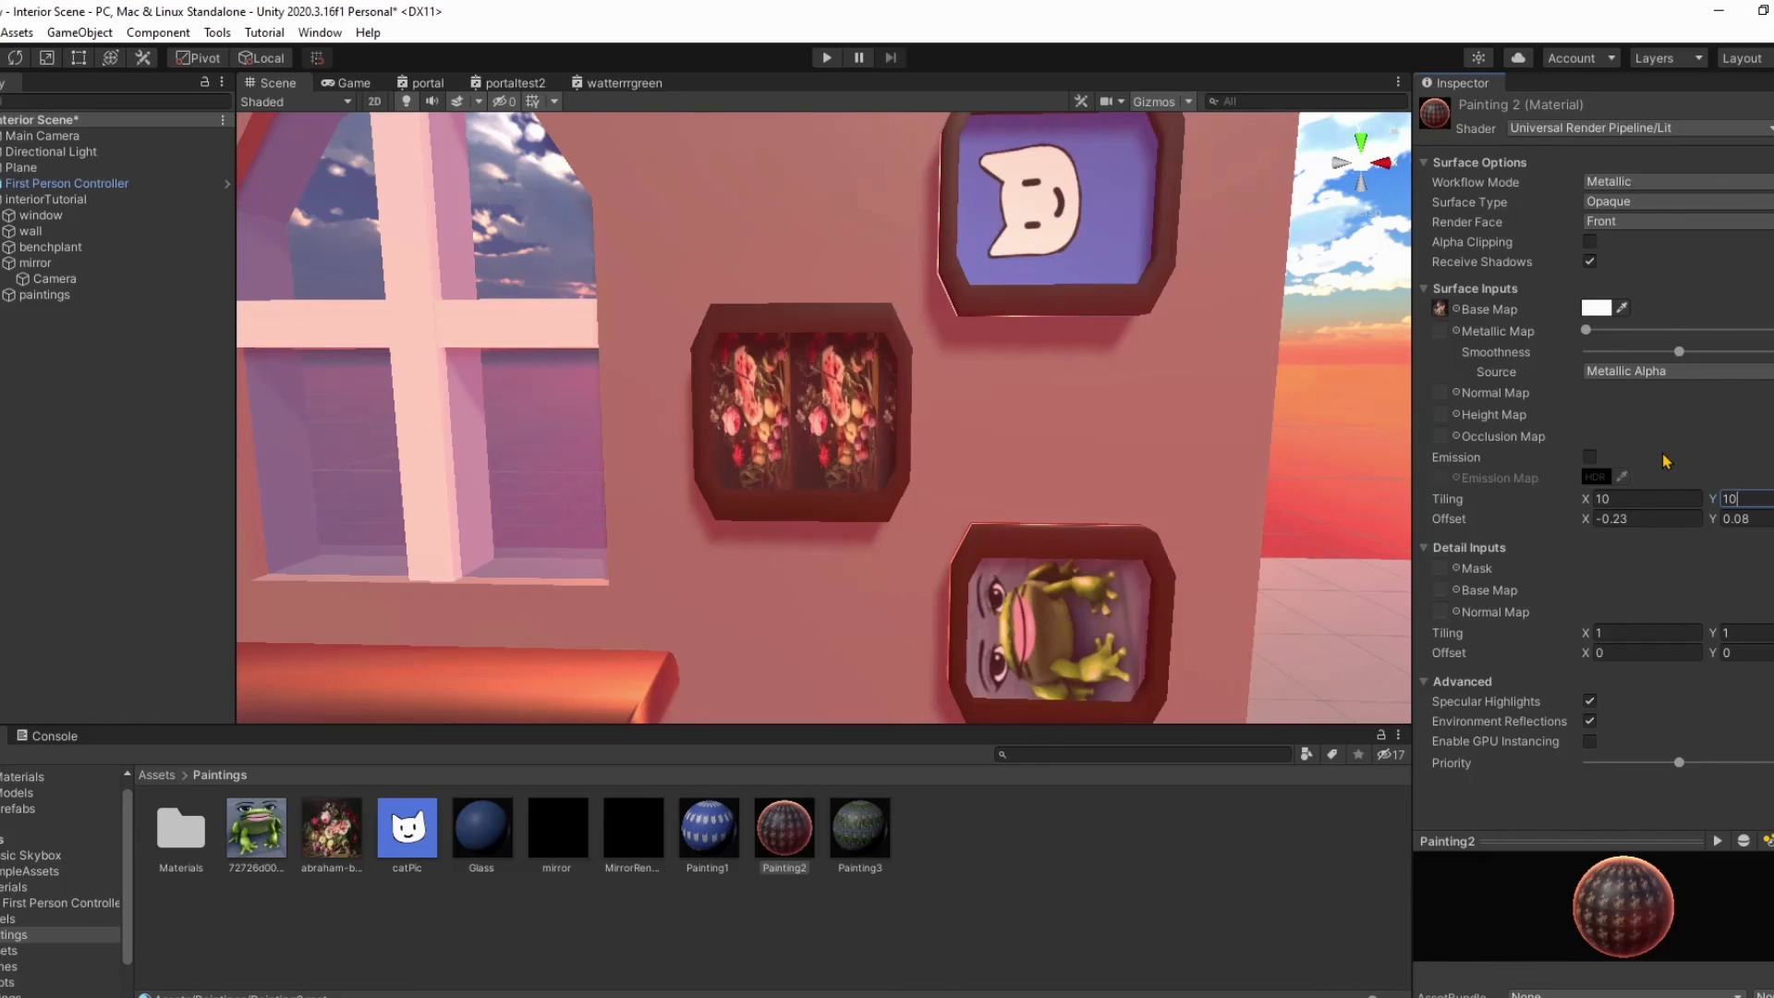
key("BackSpace")
key("BackSpace")
type("7")
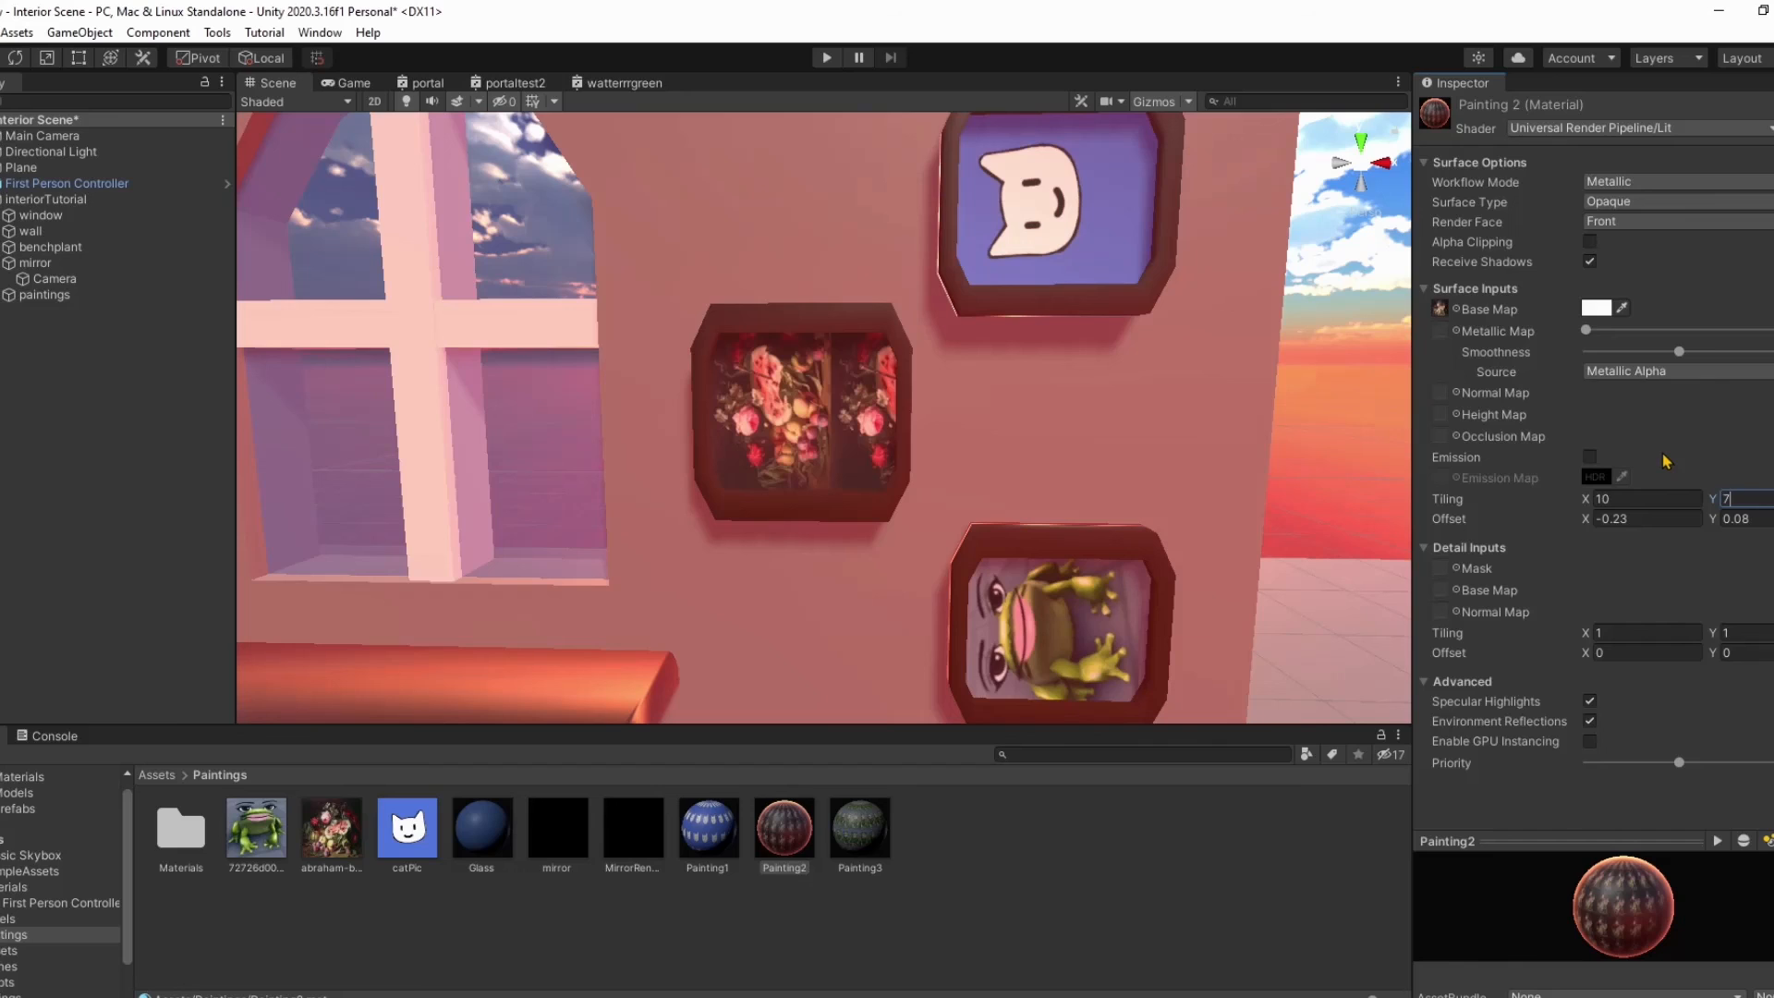
key("BackSpace")
type("4")
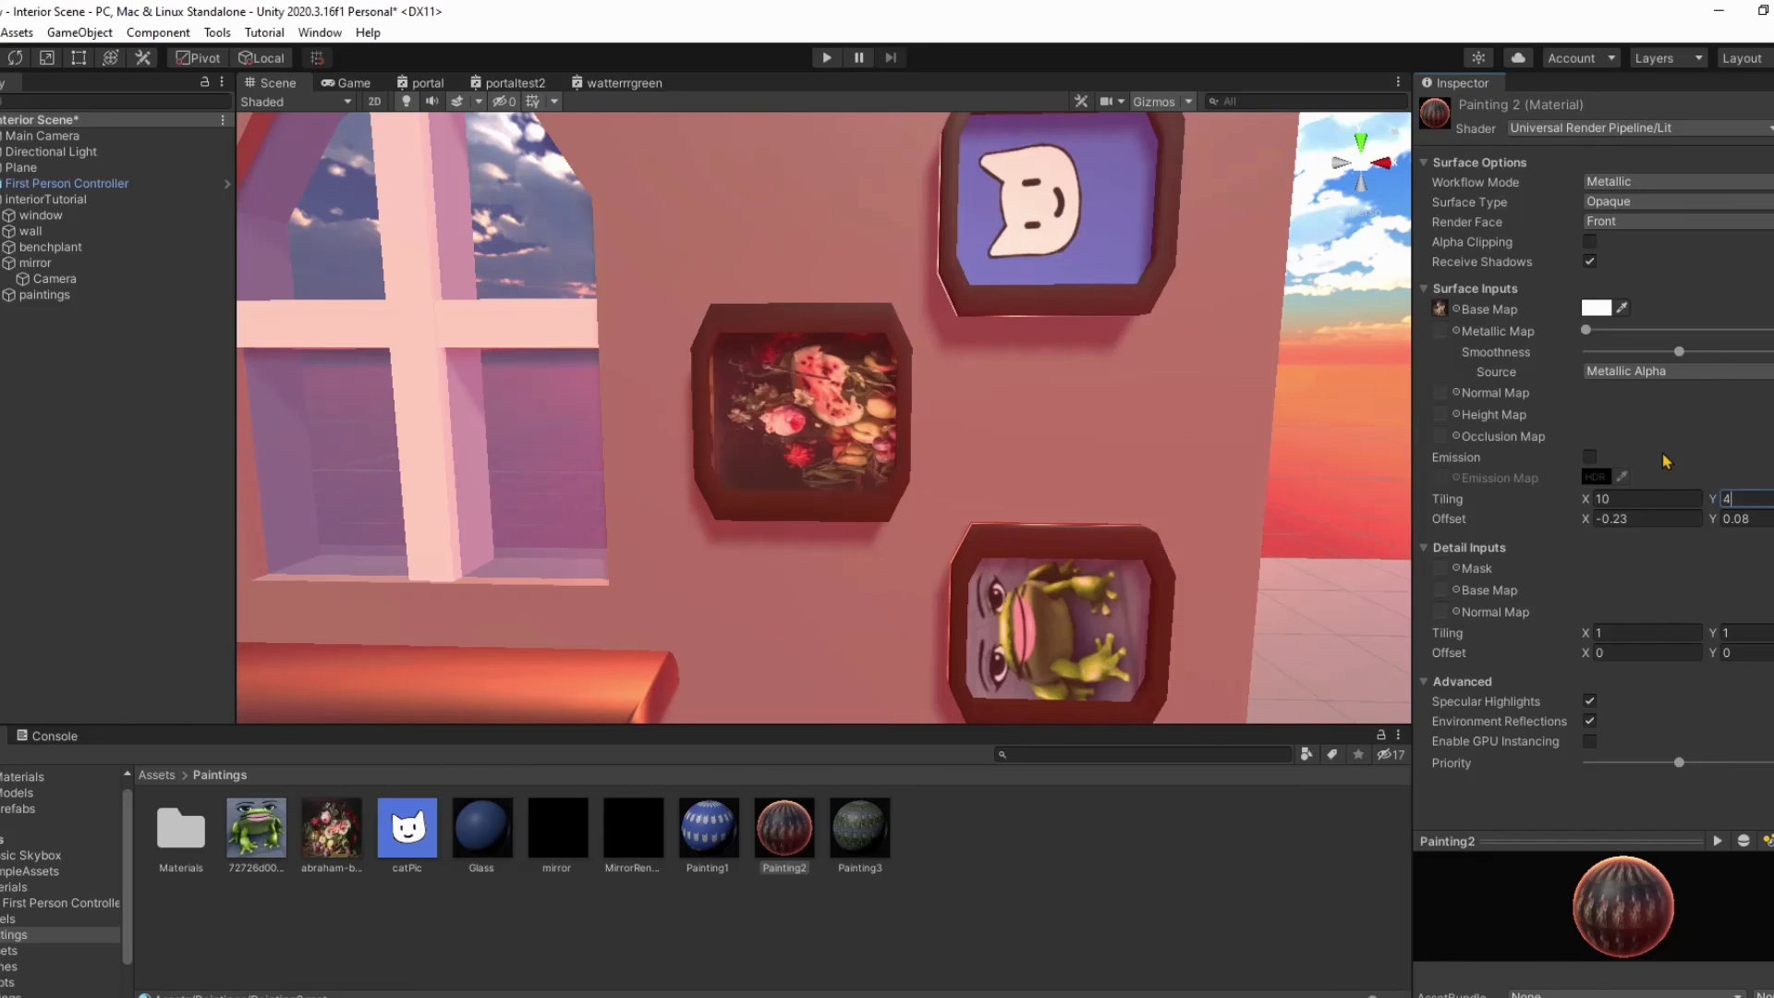
key("BackSpace")
type("5")
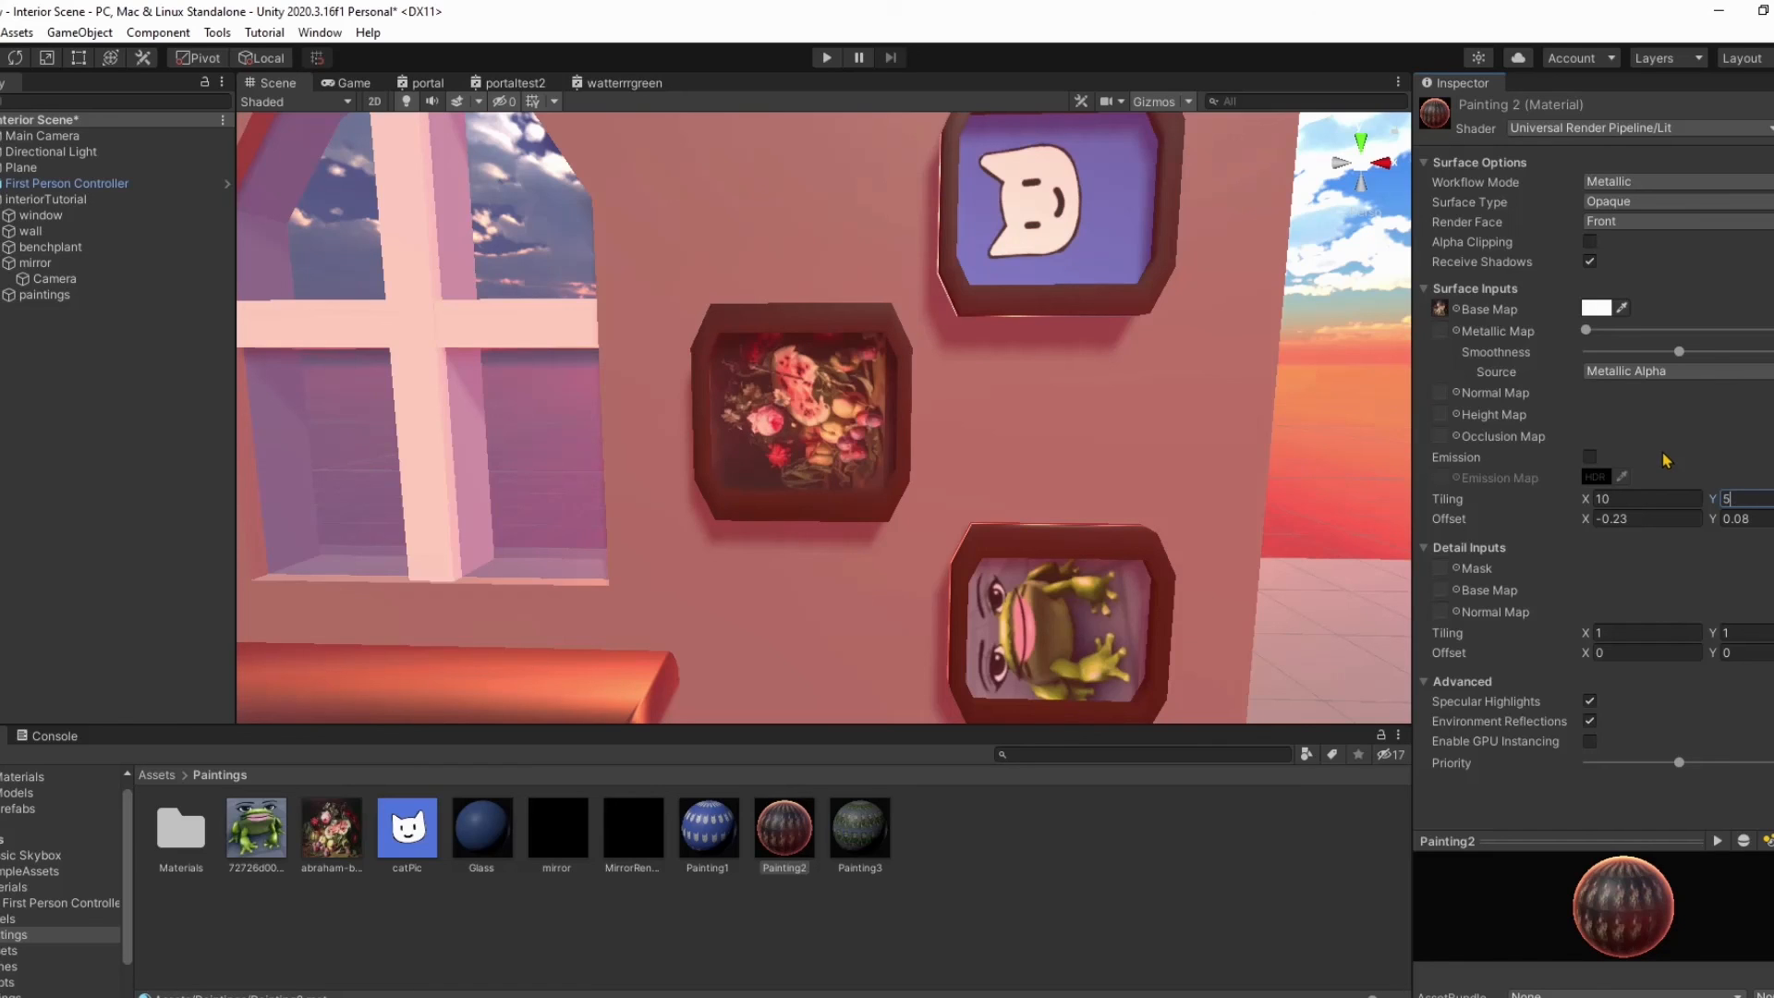
Step: Fine-tune the Painting2 material's X and Y offset to center the floral picture in its frame
left_click(1583, 519)
left_click_drag(1709, 519, 1711, 523)
mouse_move(1129, 520)
right_mouse_down()
mouse_move(1097, 502)
mouse_move(925, 558)
mouse_move(1049, 529)
mouse_move(1031, 525)
mouse_move(1002, 622)
mouse_move(980, 591)
right_mouse_up()
key("s")
Step: Run the scene and walk up to the mirror, bench, window and paintings to inspect them in first person
left_click(827, 57)
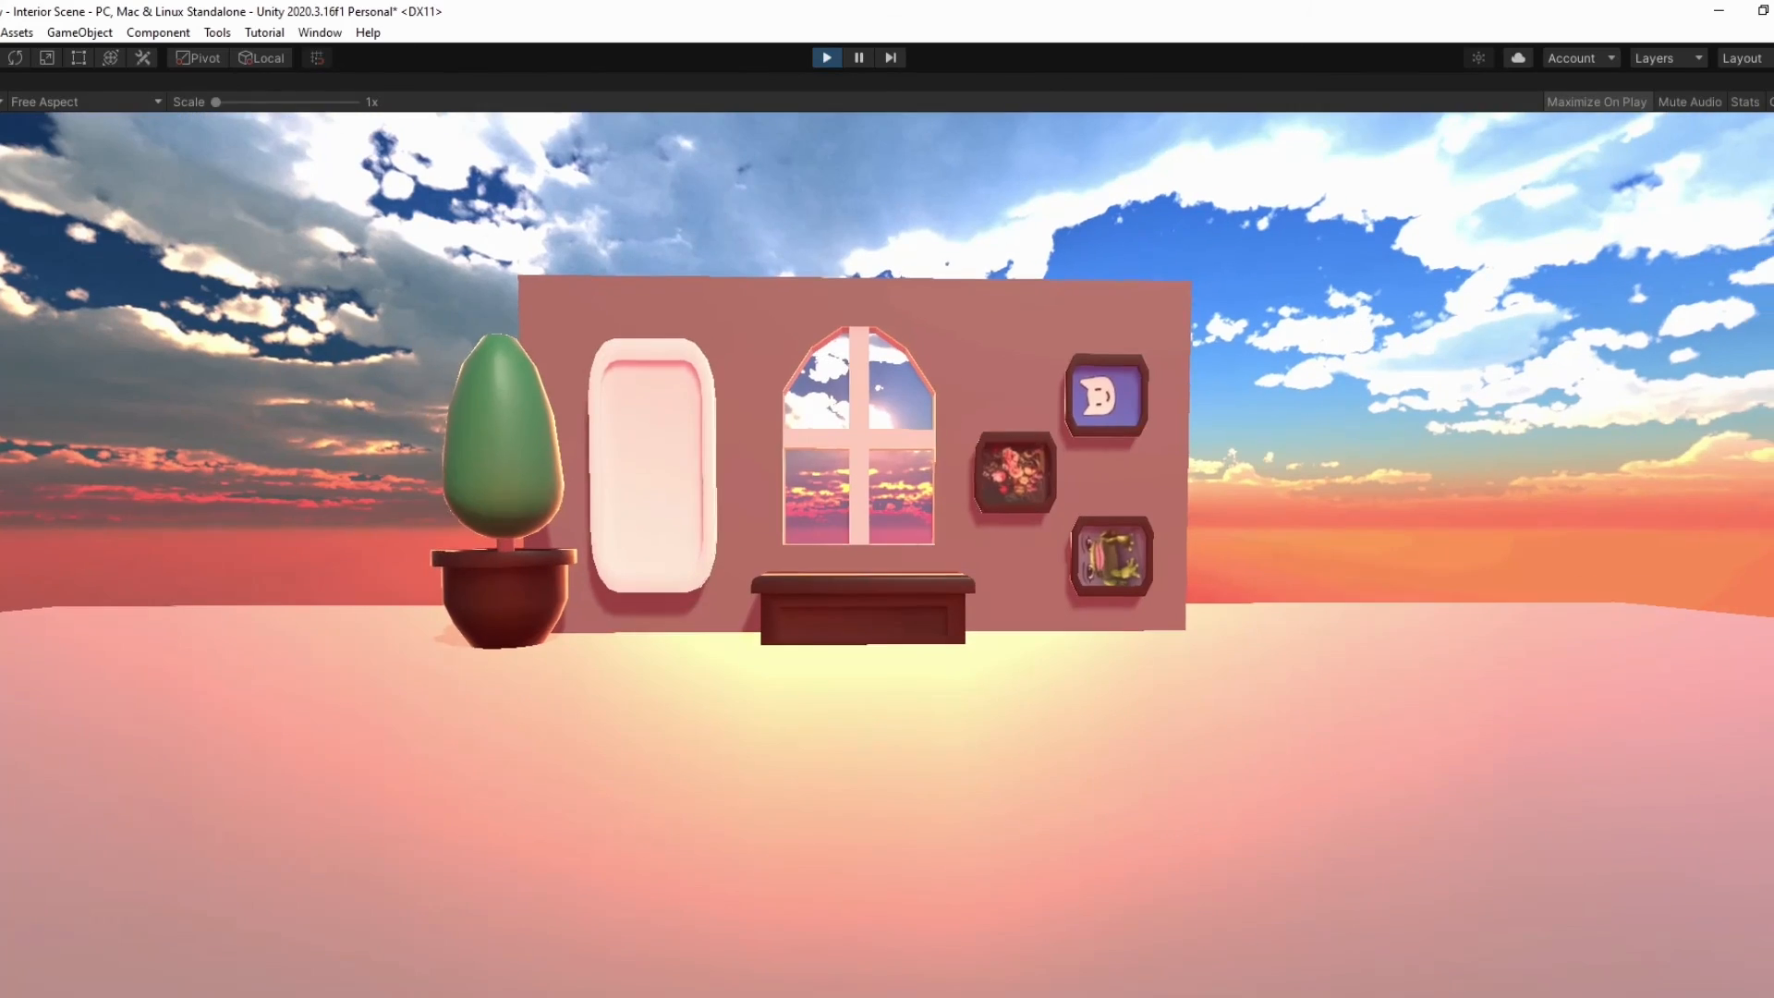
key("w")
key("w")
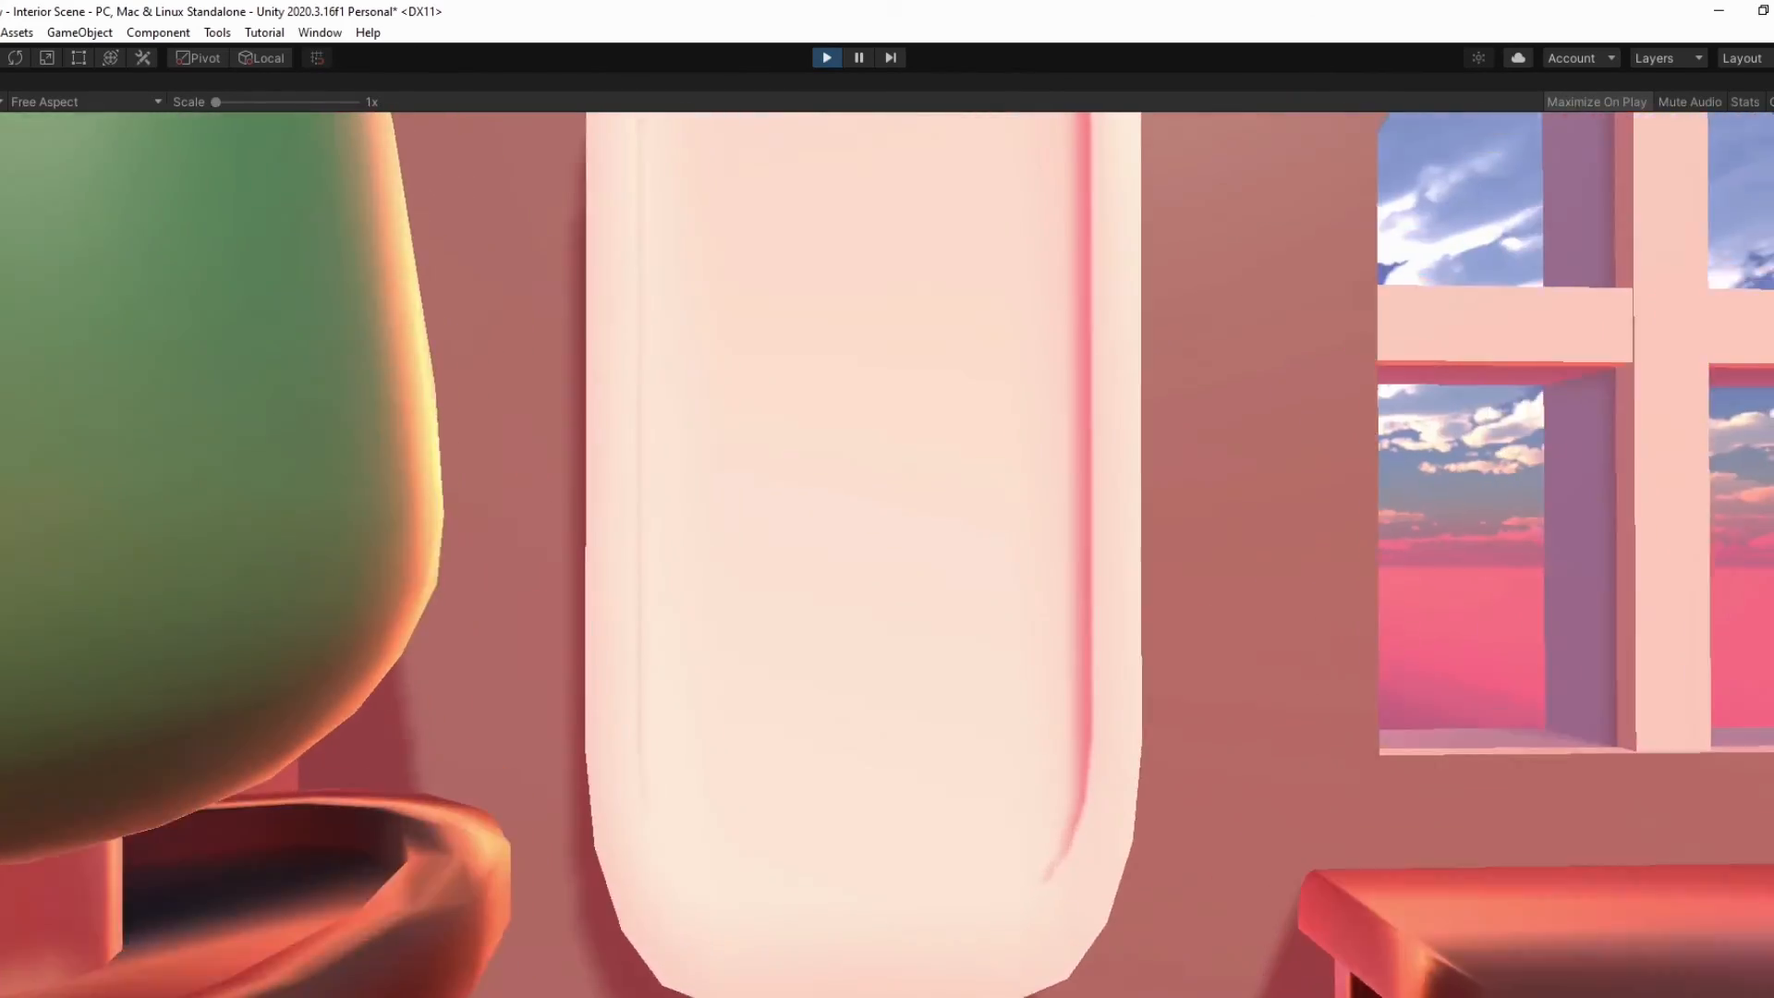
key("s")
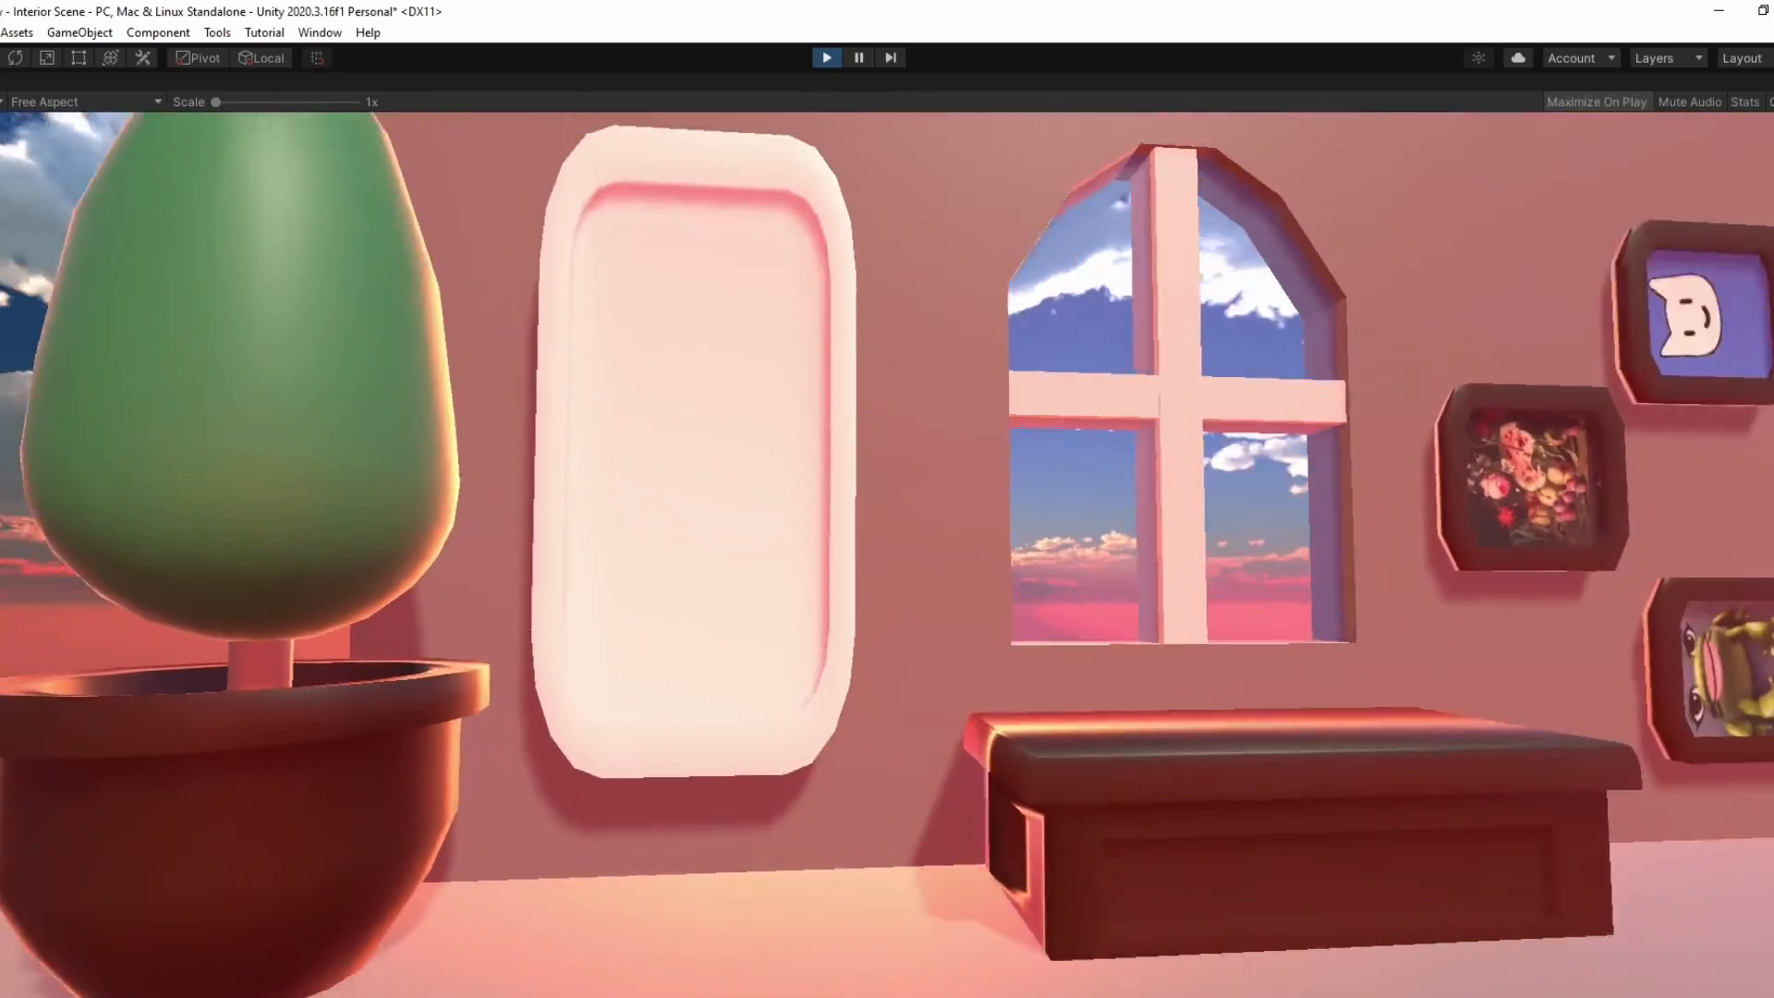
key("d")
key("w")
key("w")
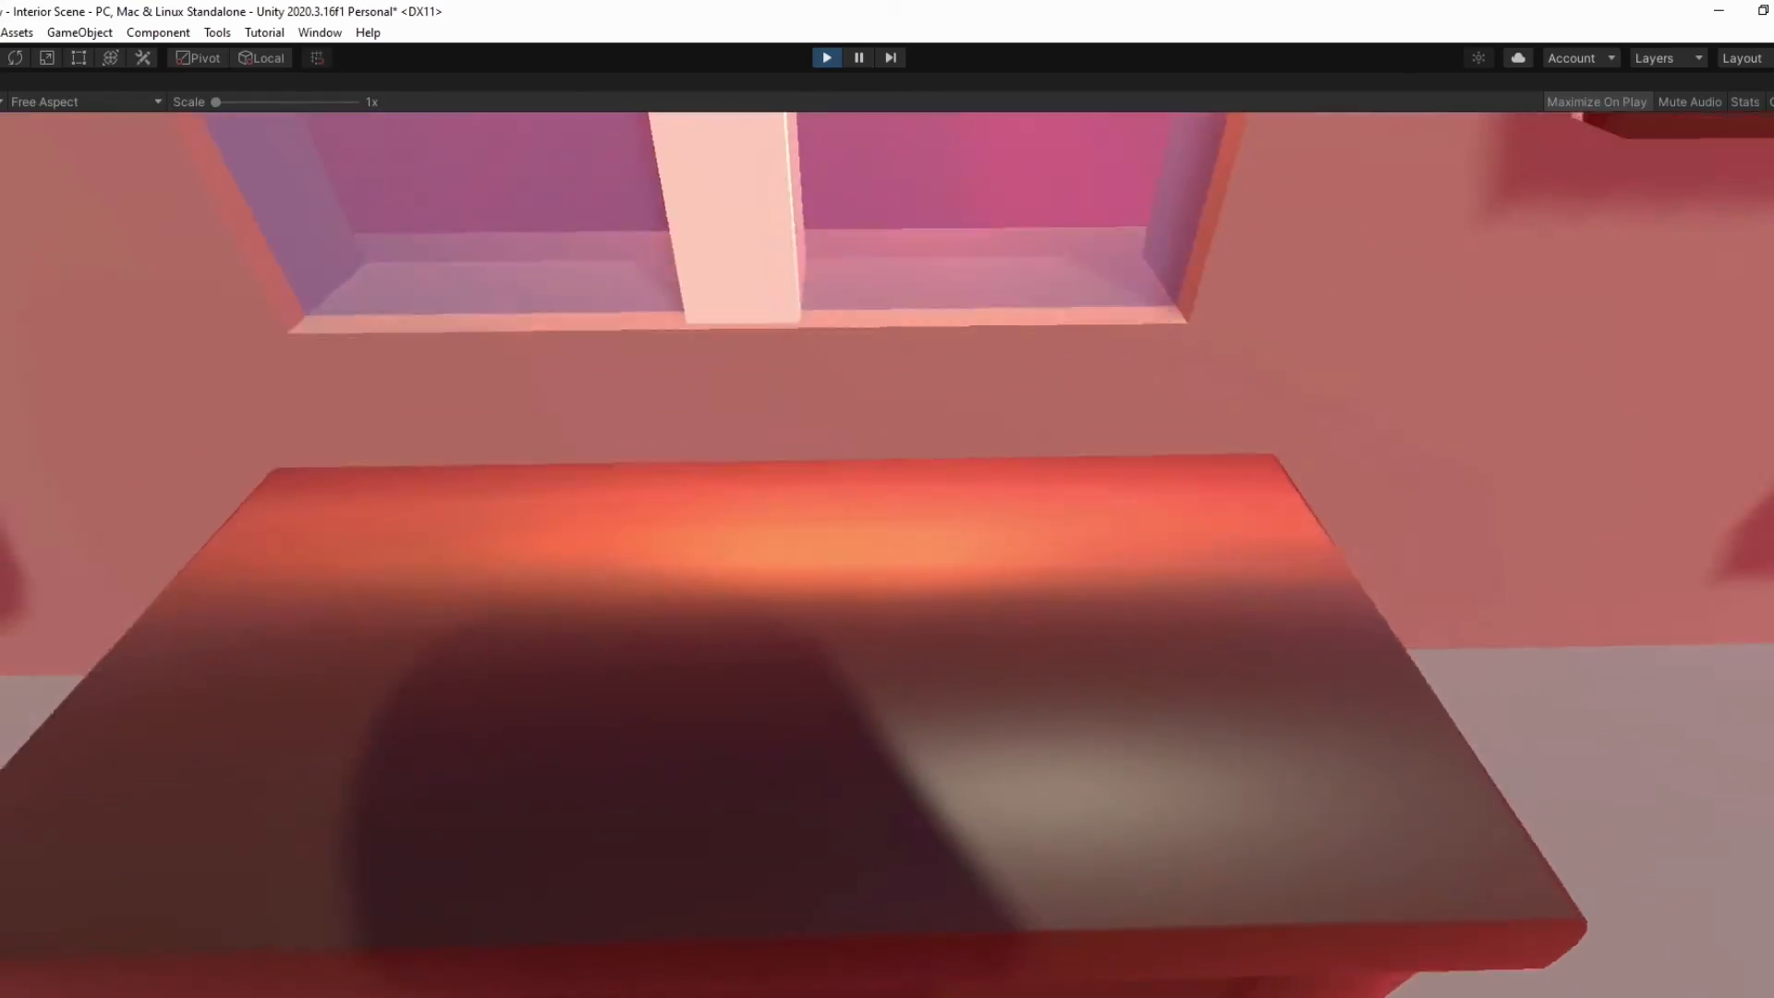
key("a")
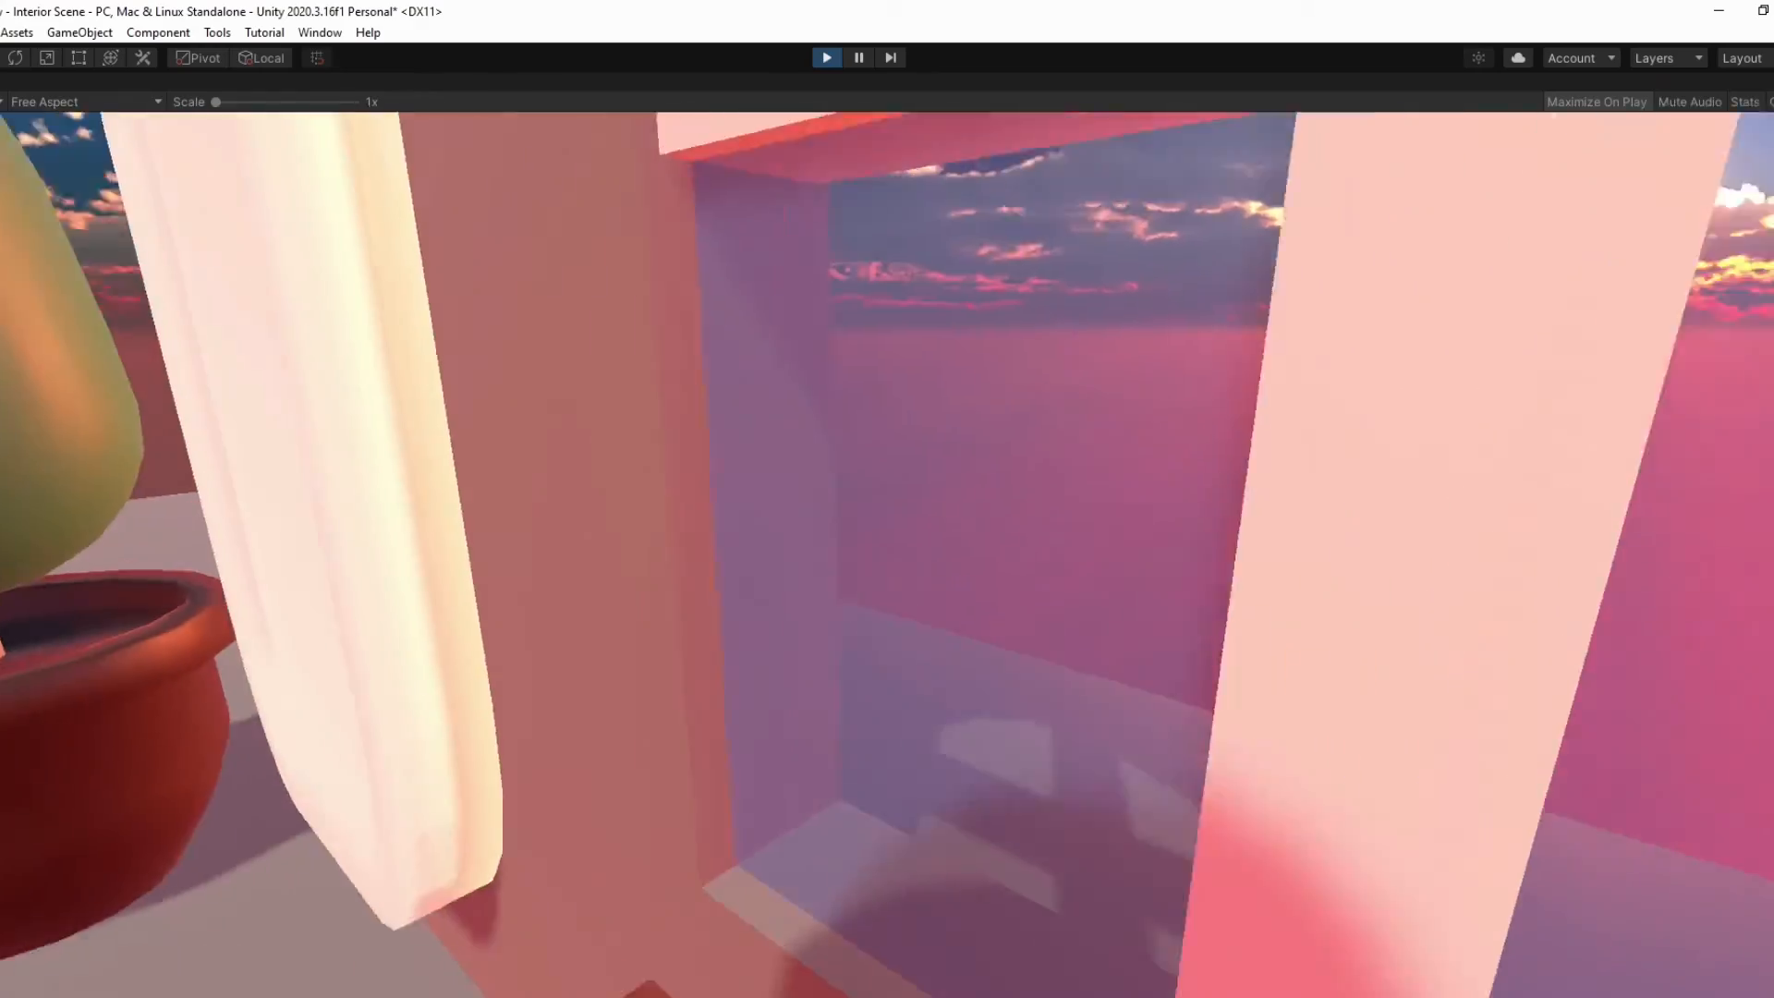
key("d")
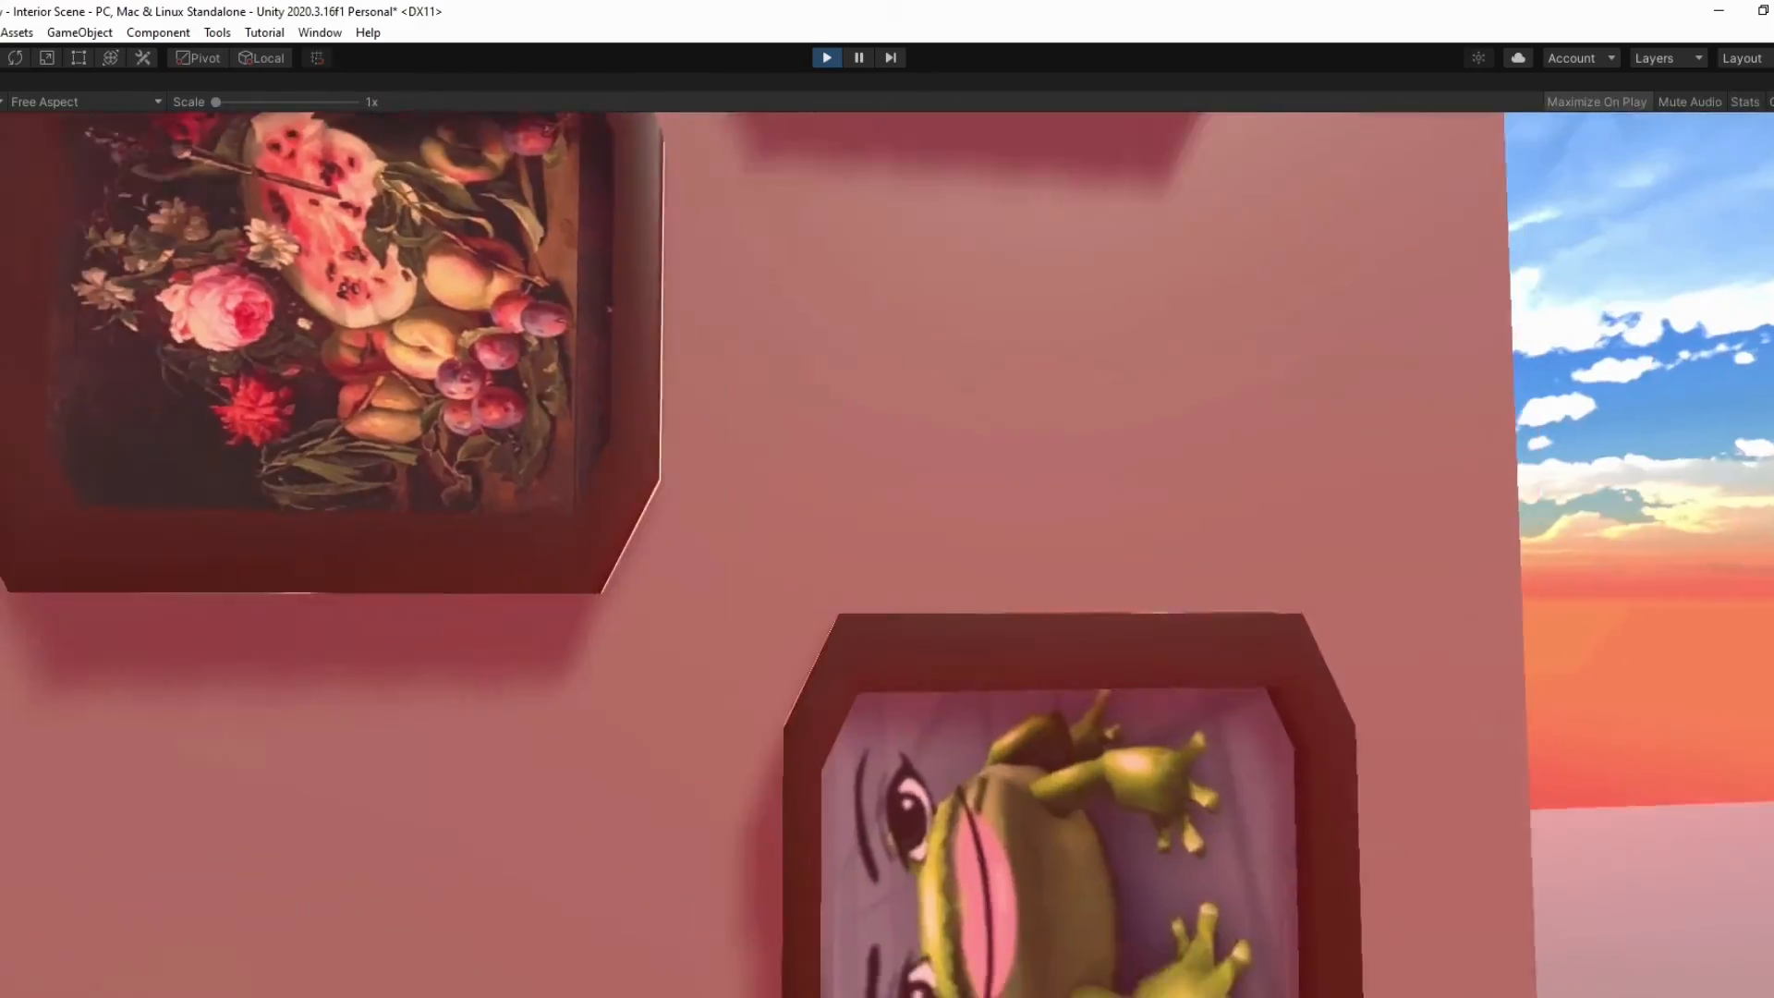
key("s")
key("s")
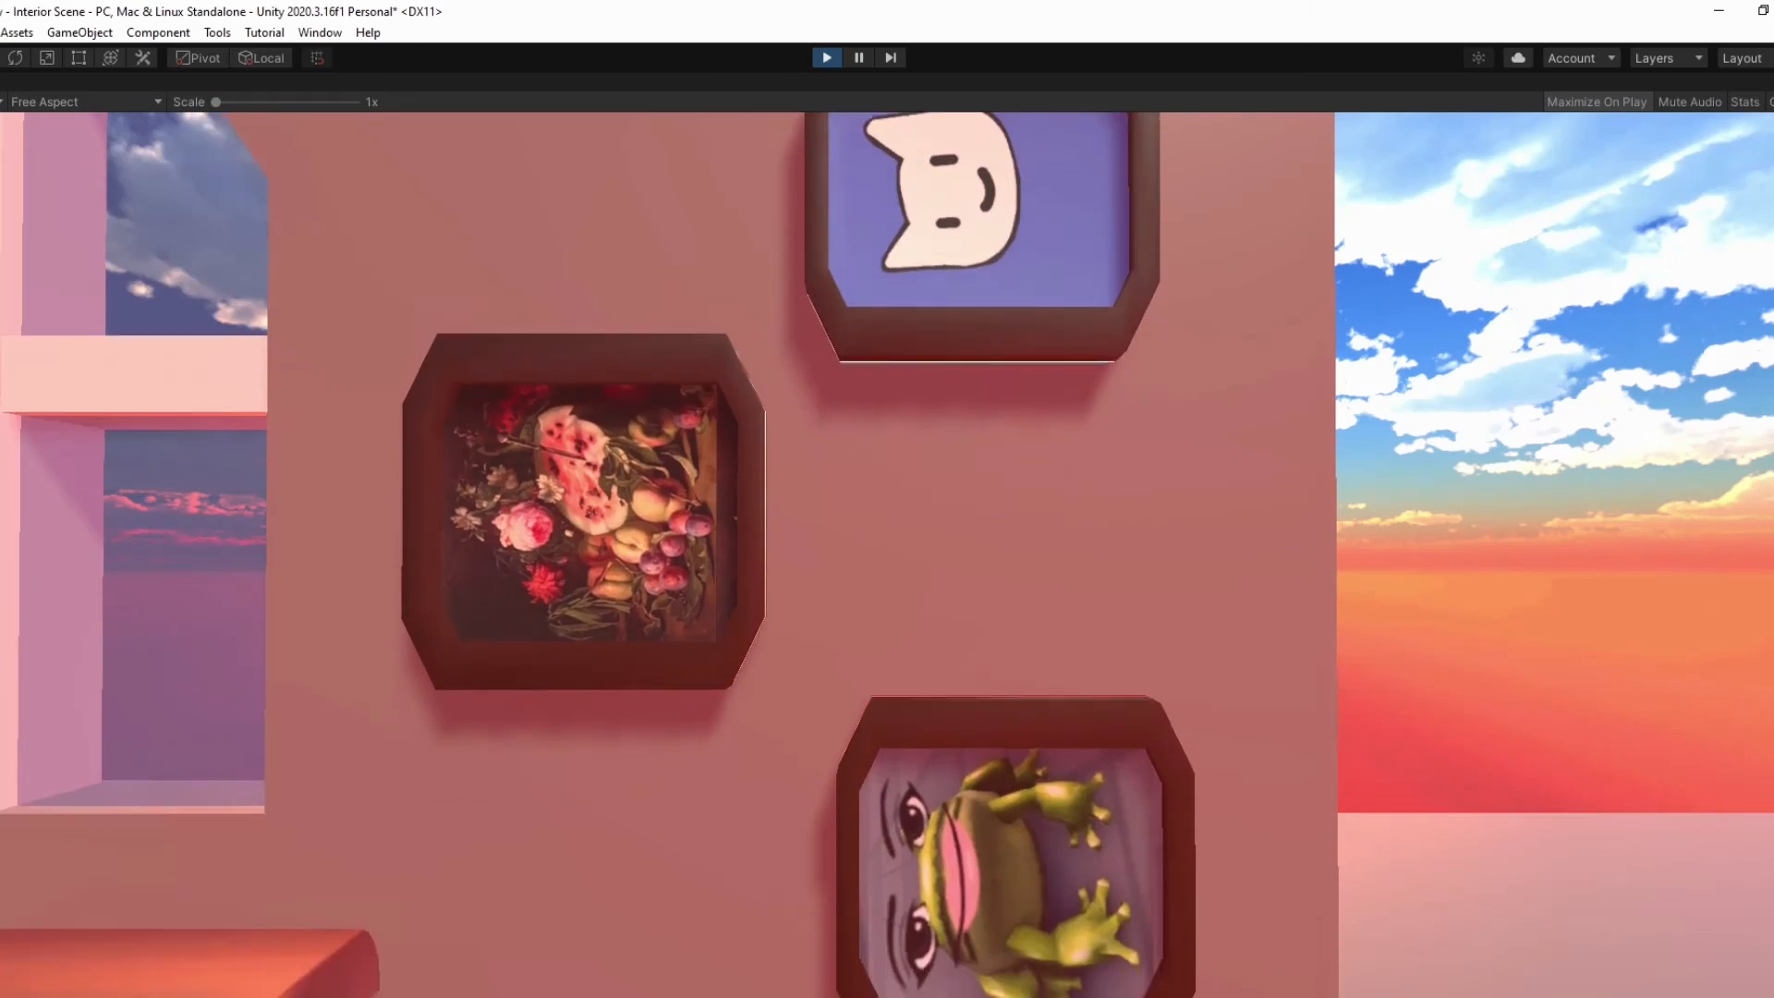
key("s")
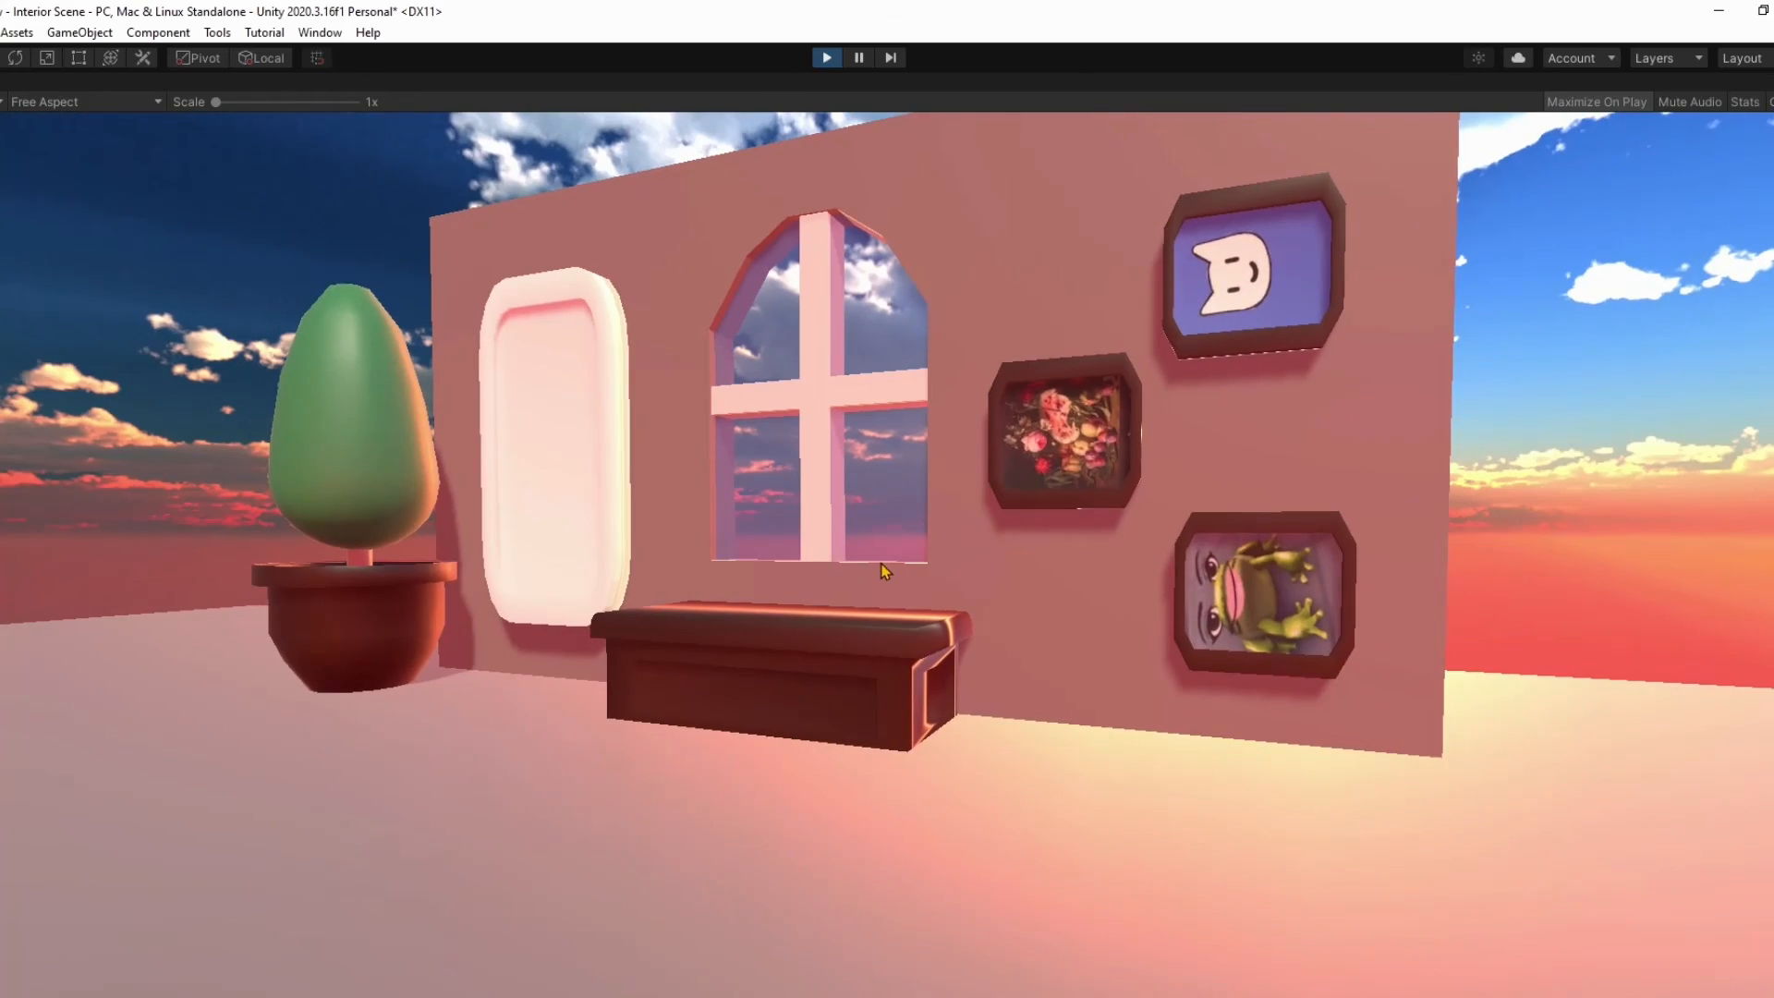